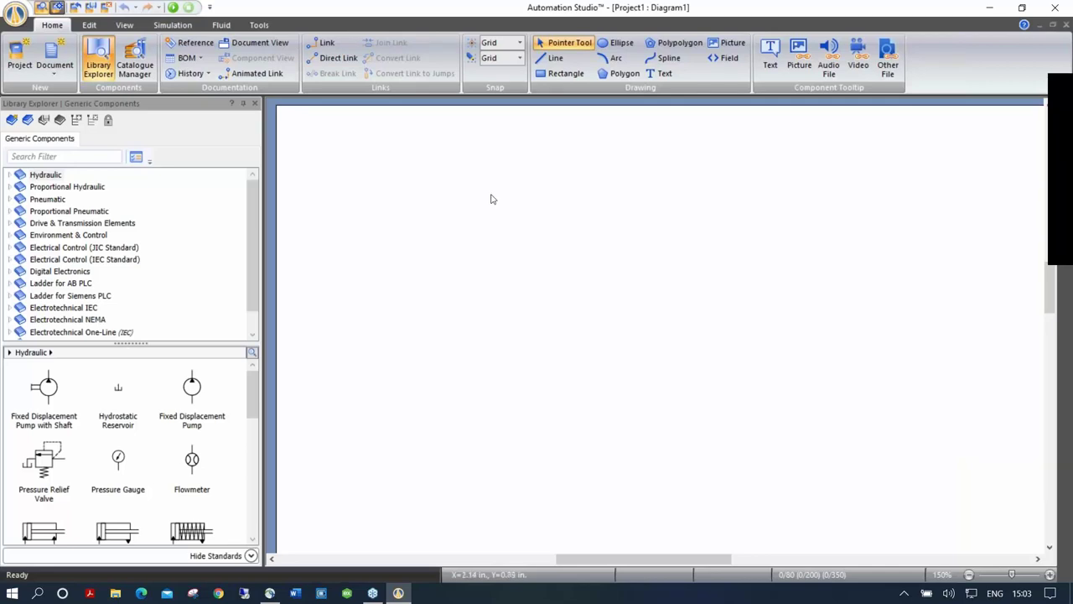
Open the diagram's document properties and review the available Page Setup formats.
scroll(491, 199, down, 3)
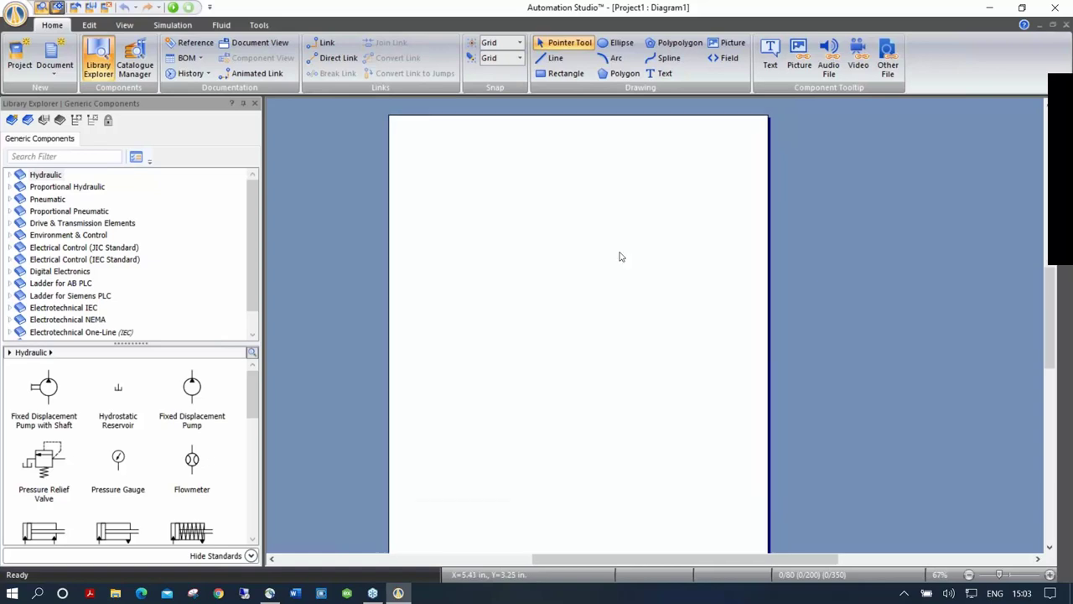
scroll(405, 117, up, 3)
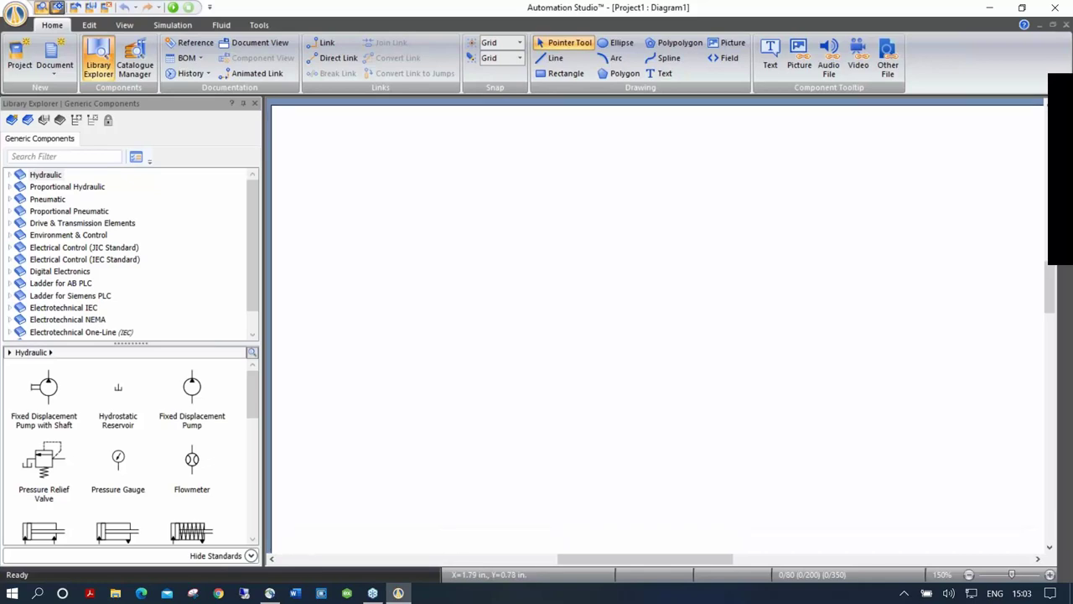
right_click(451, 176)
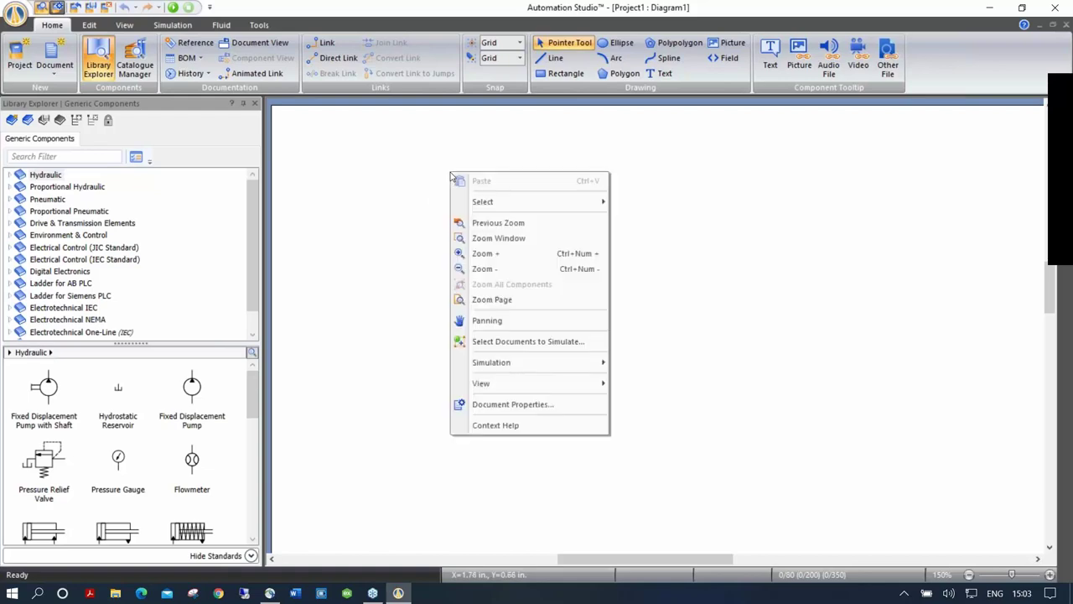
click(545, 406)
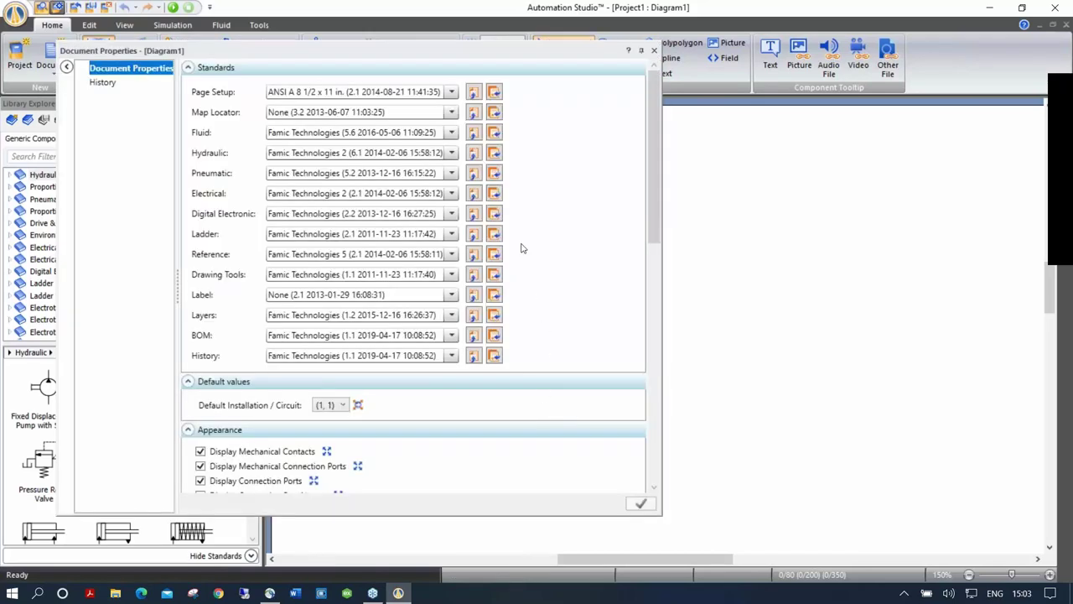
click(451, 93)
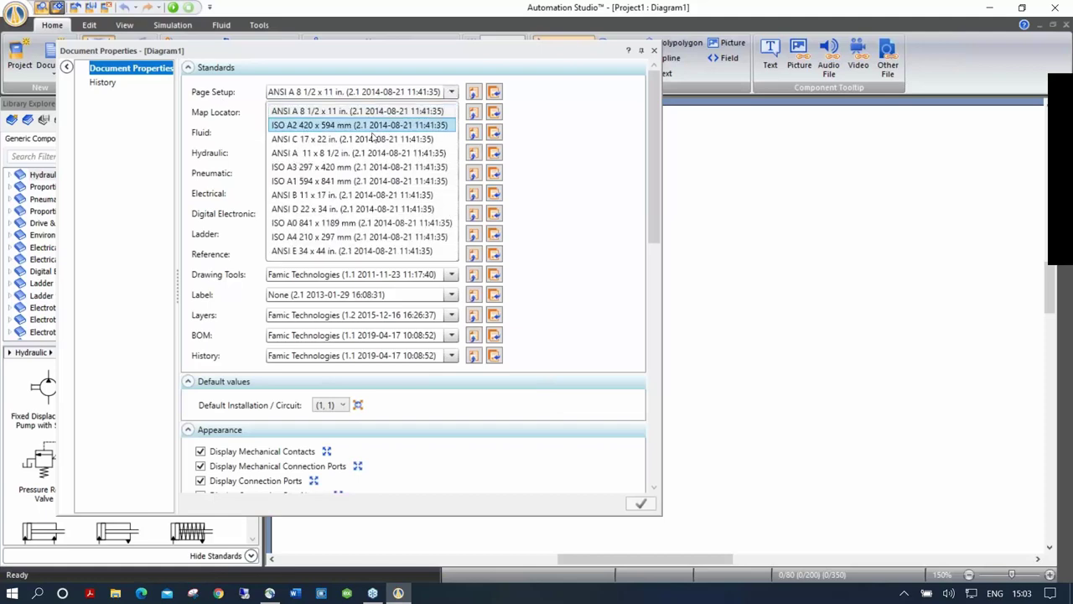
click(366, 109)
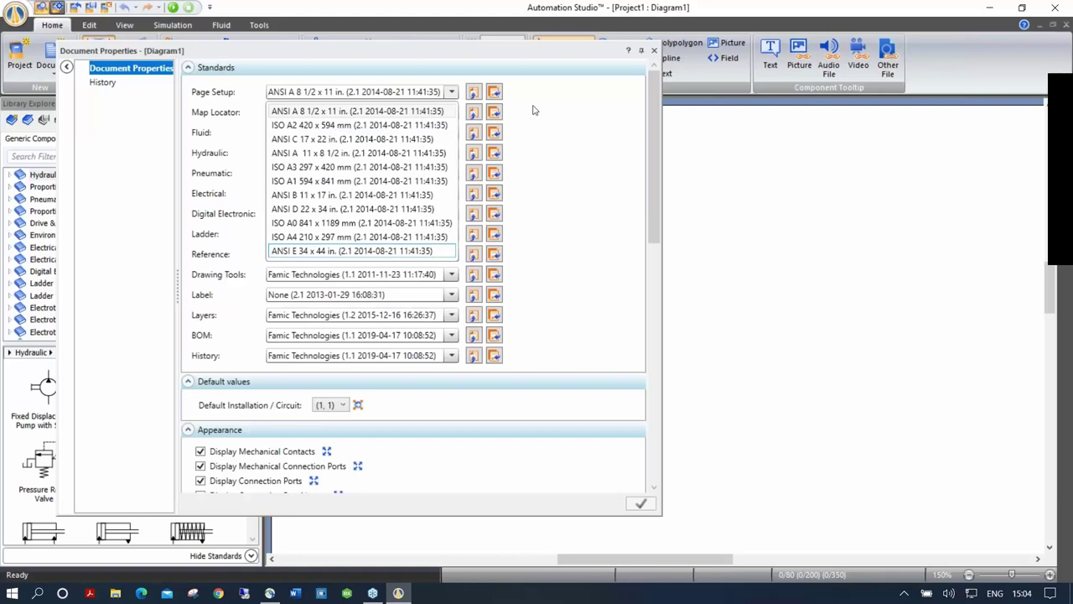
Open the Page Setup standard in the project properties and examine the ANSI A 8 1/2 x 11 in. settings.
click(472, 96)
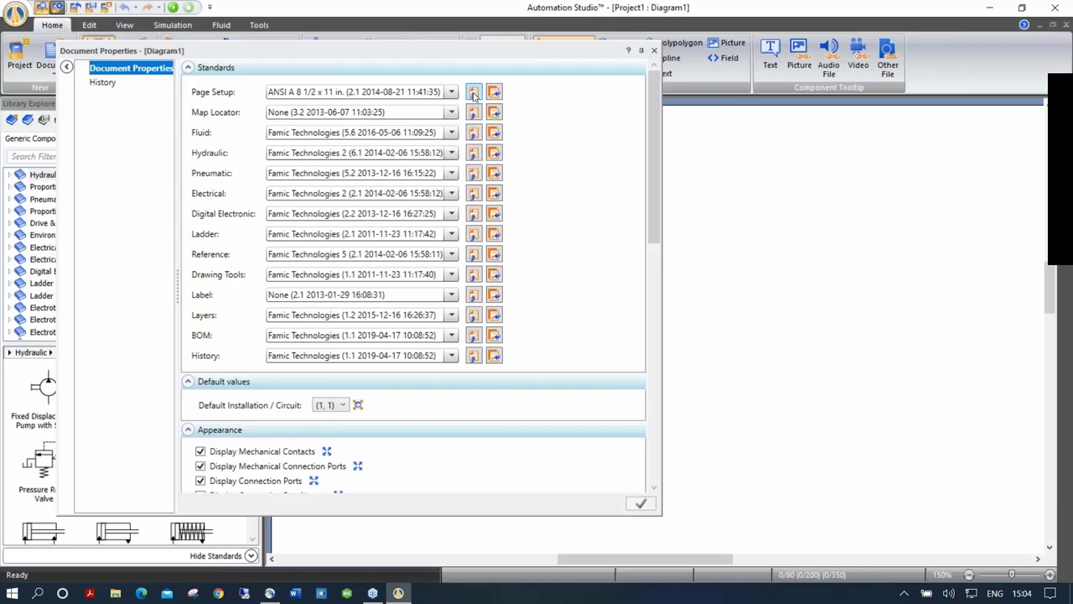
click(472, 95)
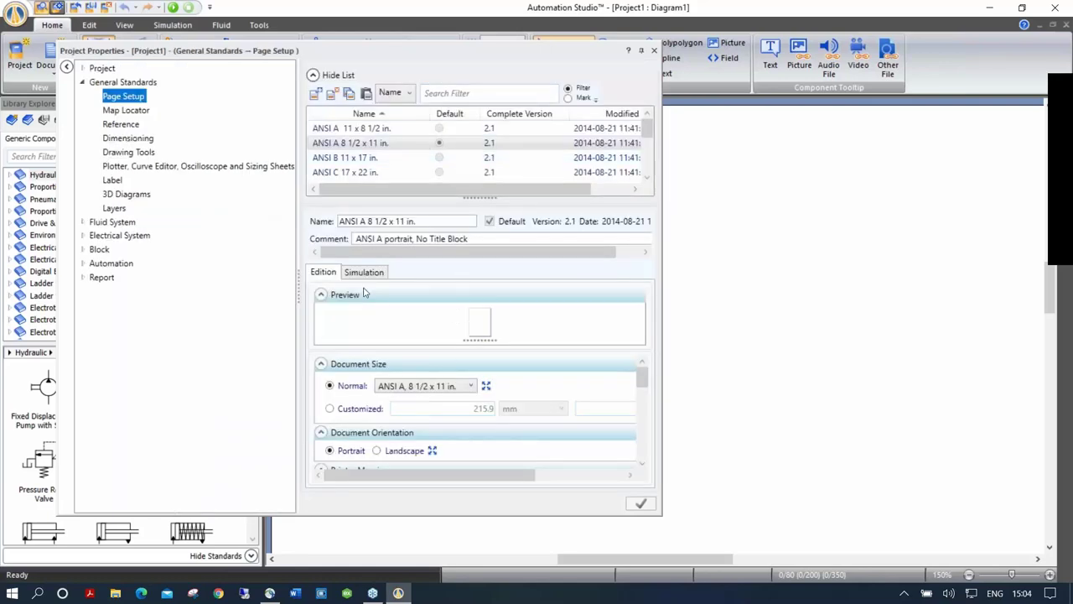
mouse_move(641, 377)
mouse_down()
mouse_move(642, 456)
mouse_move(642, 377)
mouse_up()
Review the New Component Default Unit choices in the project standards, keep Imperial, and close the properties.
click(82, 68)
click(119, 97)
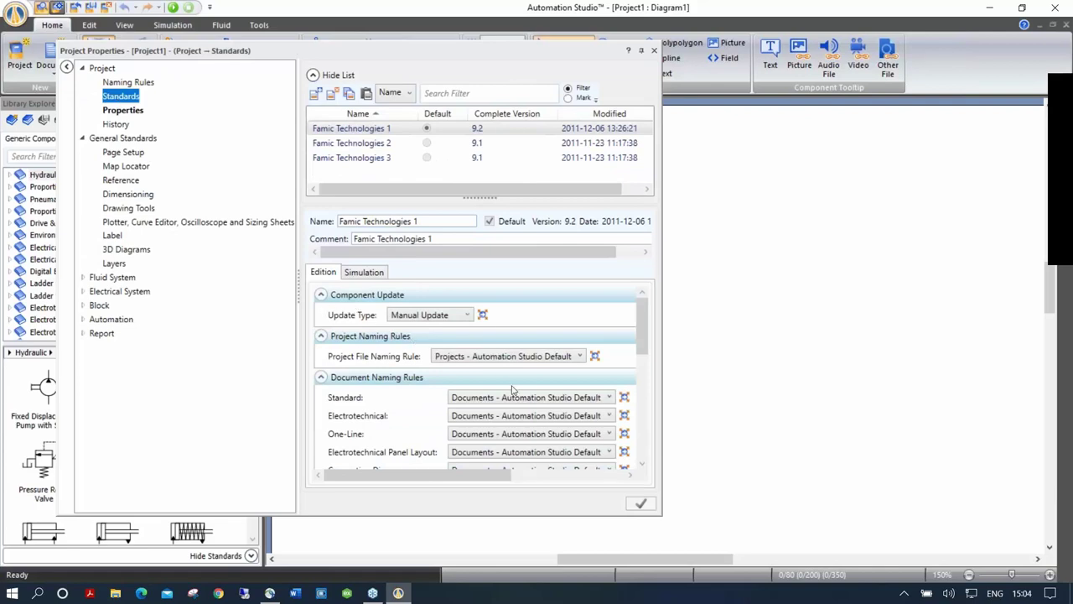
scroll(513, 389, down, 5)
click(530, 381)
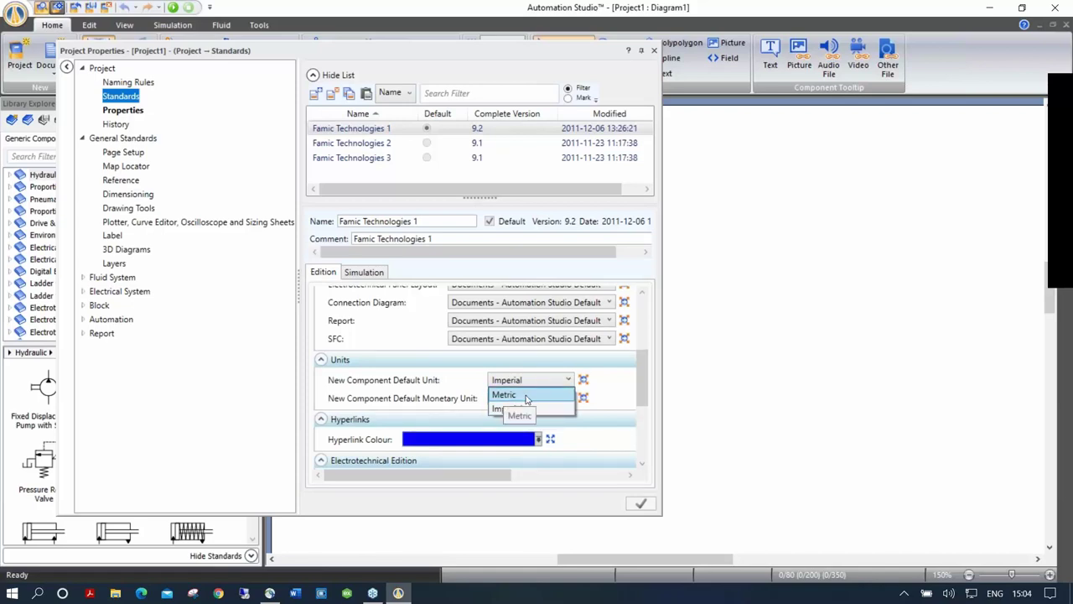
click(527, 408)
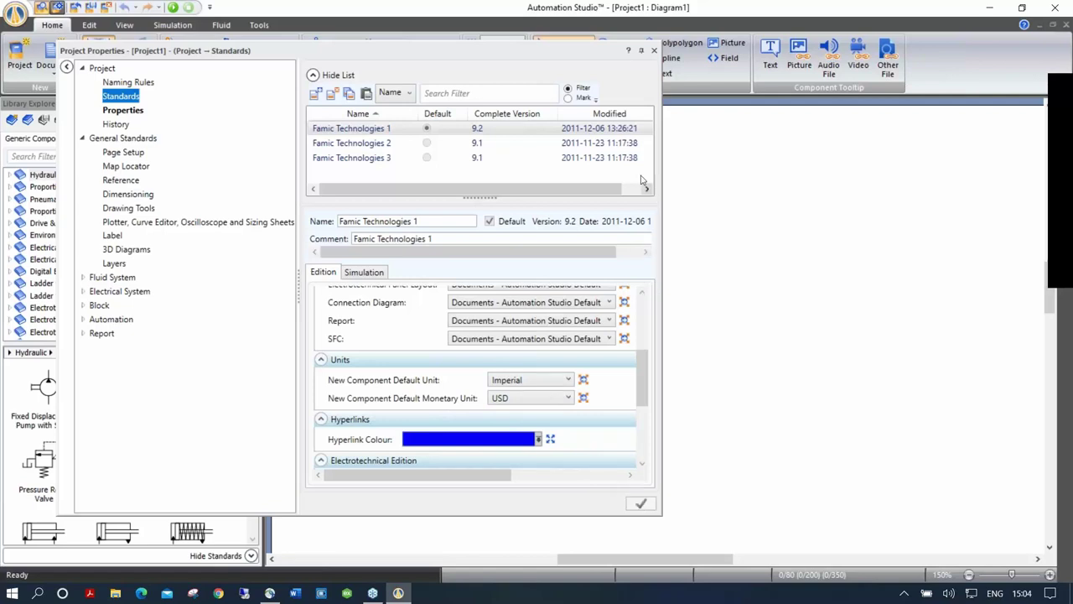
click(654, 50)
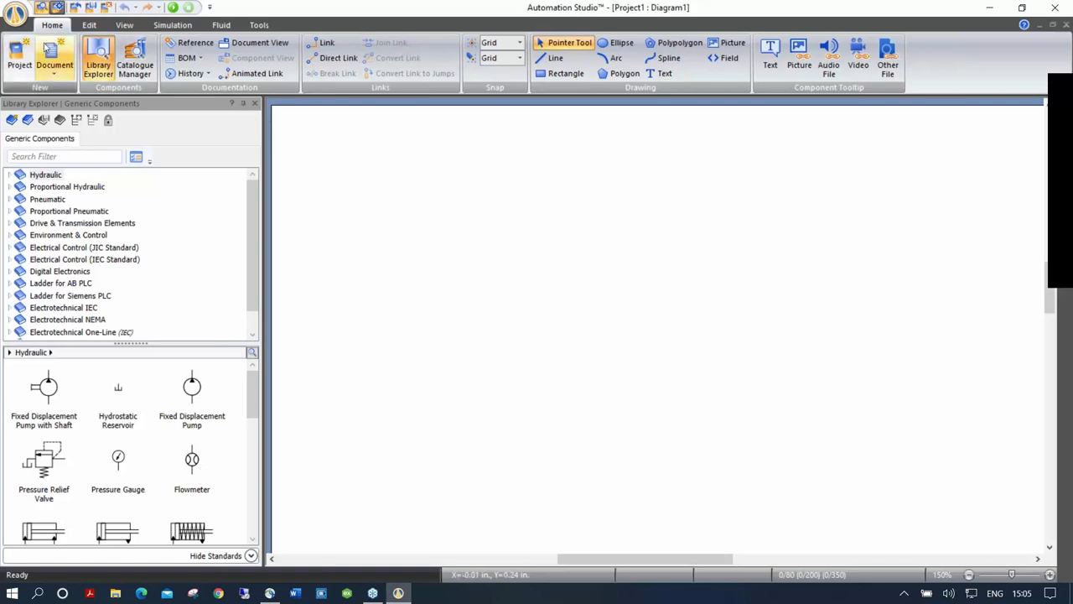
click(17, 16)
mouse_move(26, 42)
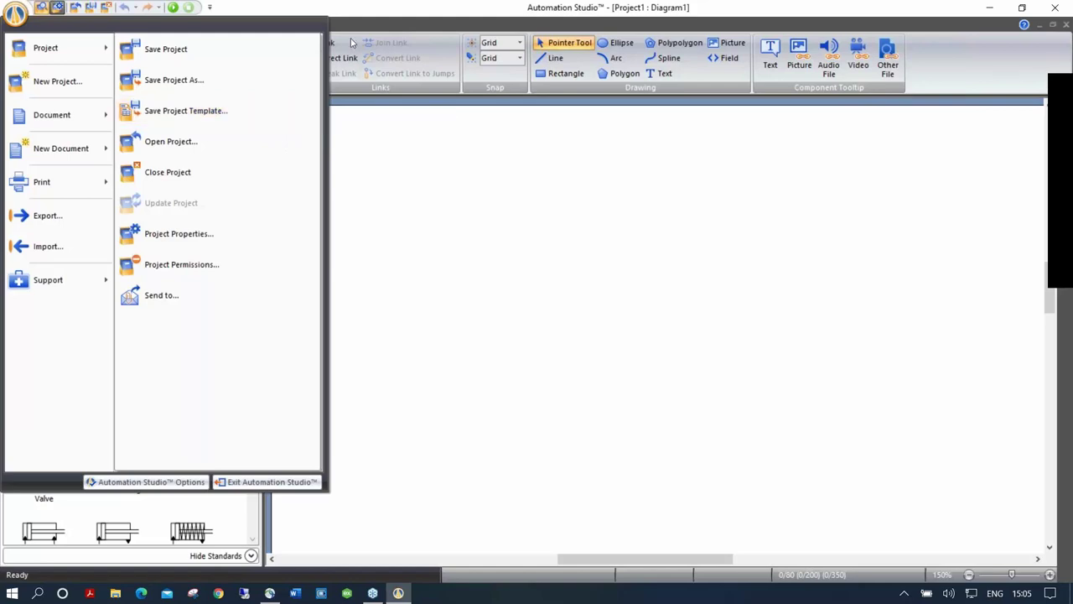
click(366, 160)
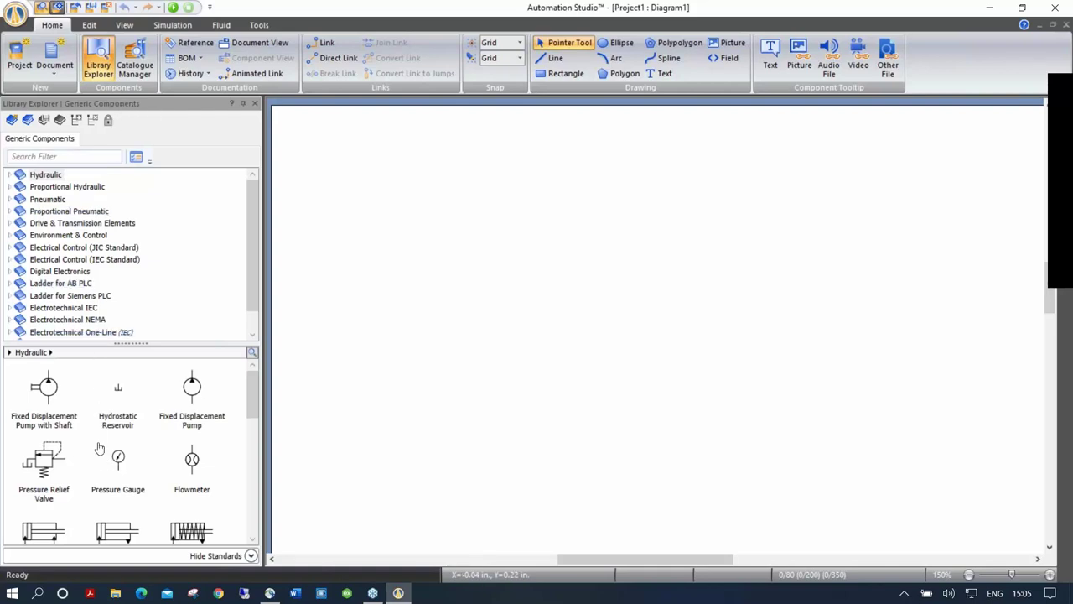
Place a Double-Acting Cylinder from the Pneumatic library near the top of the page.
click(49, 200)
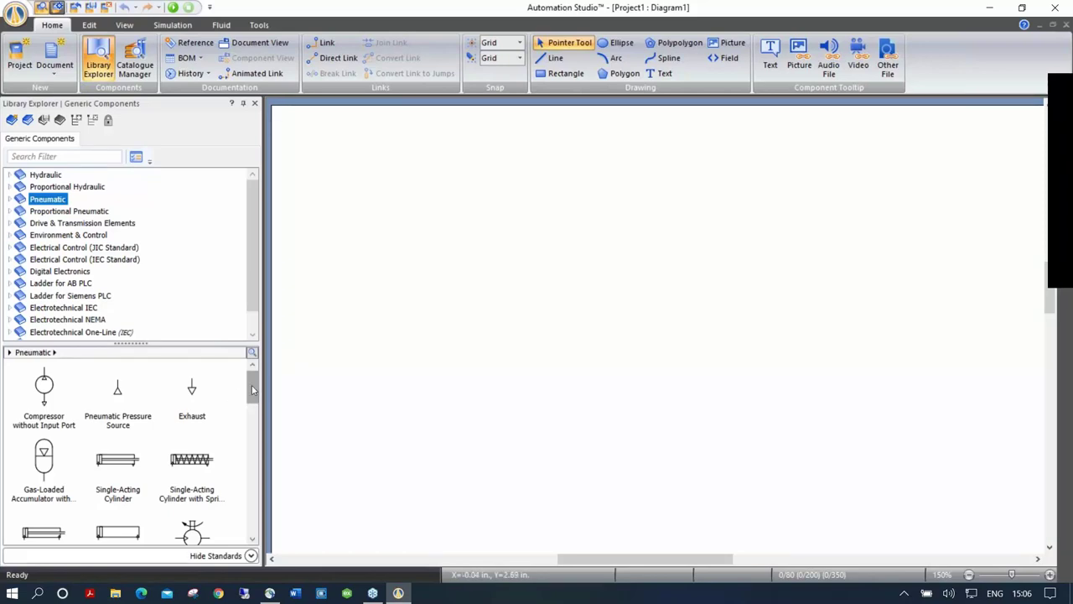
scroll(252, 400, down, 1)
scroll(251, 400, down, 3)
scroll(248, 405, up, 2)
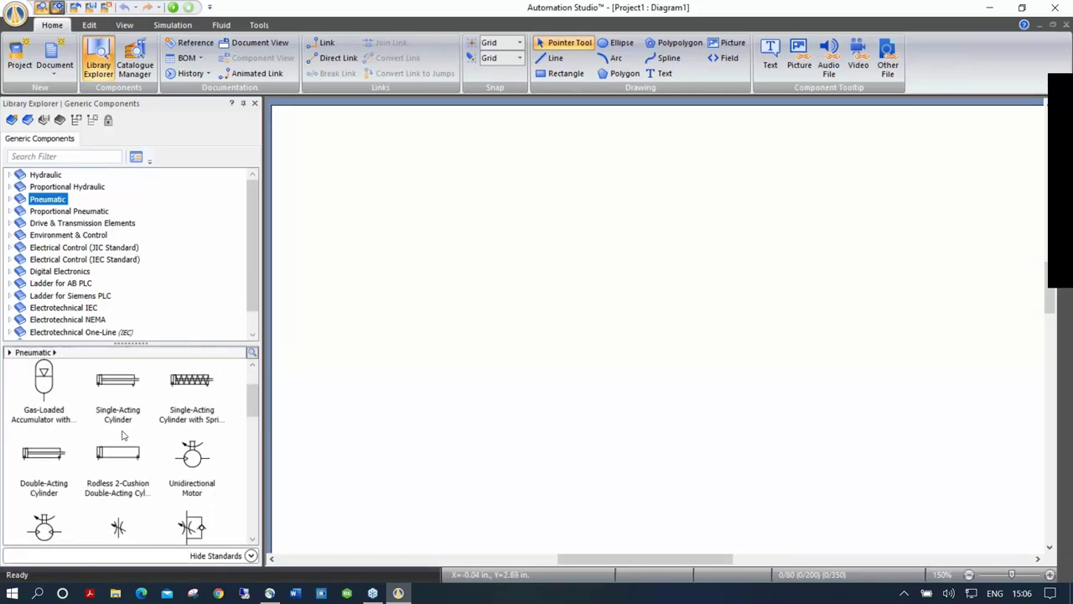
drag(30, 454, 463, 147)
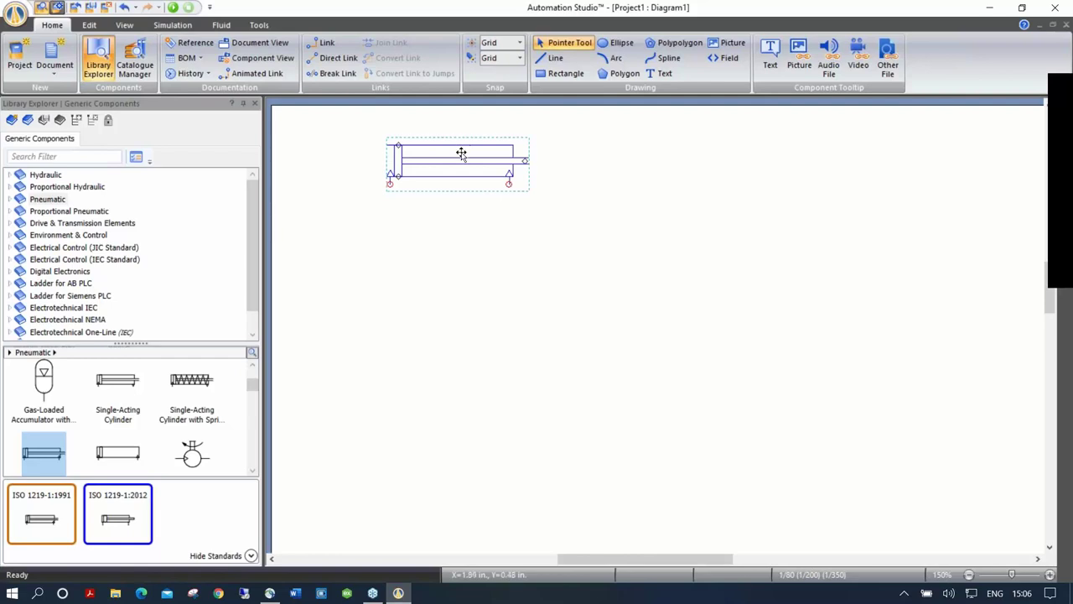
Place a pneumatic 5/2-Way Valve with spring return below the cylinder and move its "? (ls)" label beneath the valve.
click(250, 555)
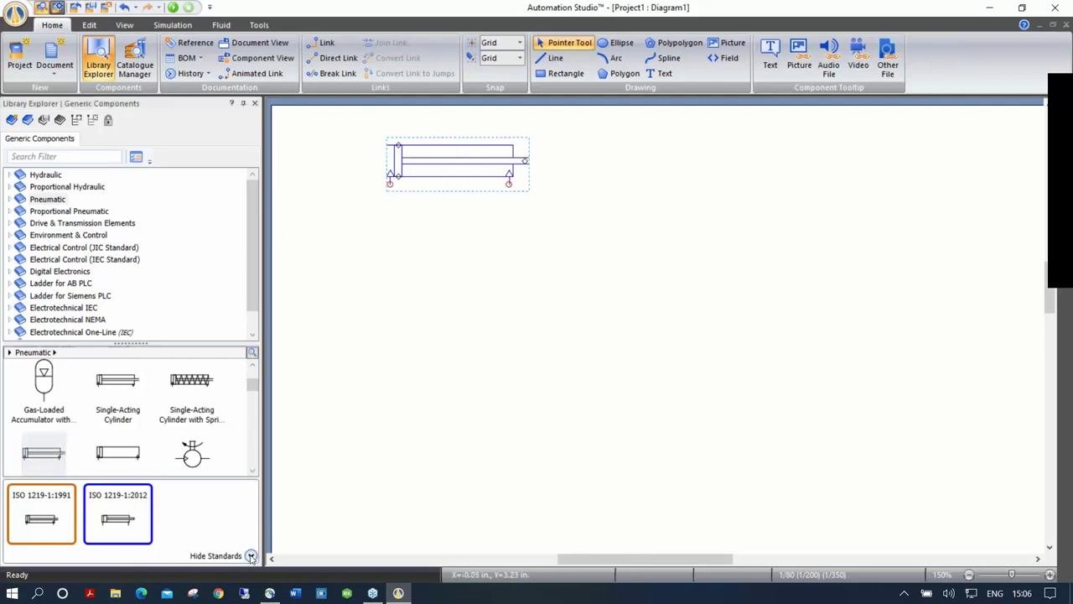
drag(250, 406, 251, 470)
drag(199, 435, 434, 251)
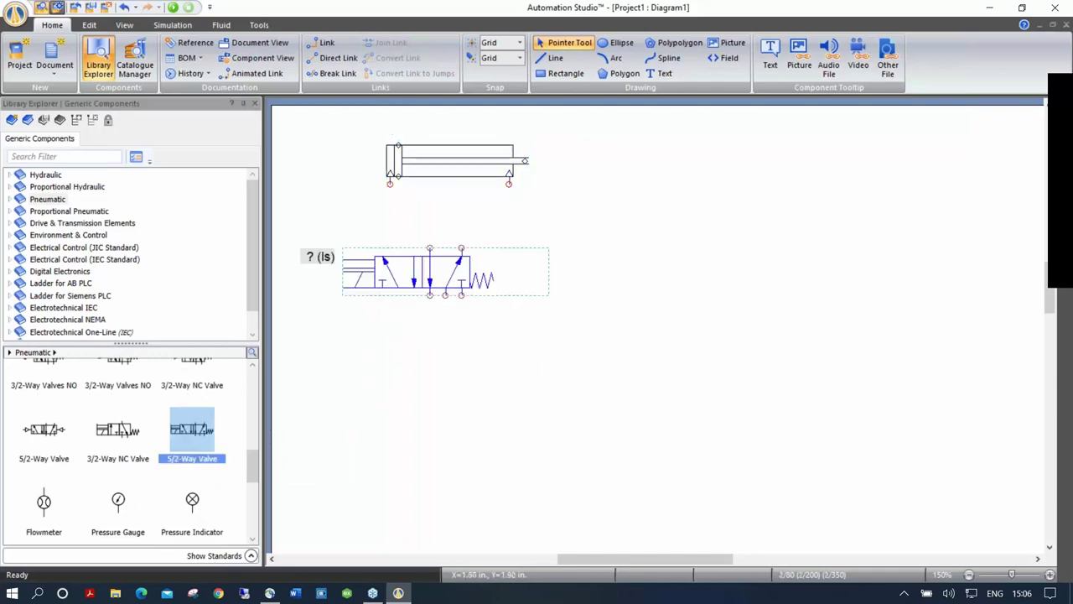
click(465, 324)
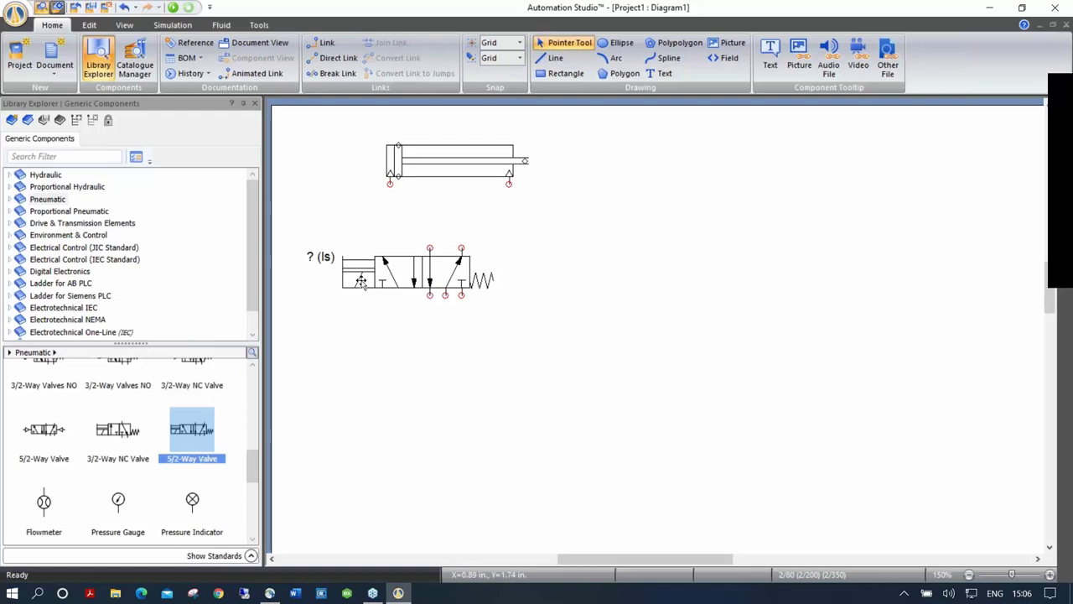
drag(312, 256, 353, 312)
Connect the cylinder's left and right ports to the valve's left and right upper ports.
scroll(375, 160, up, 3)
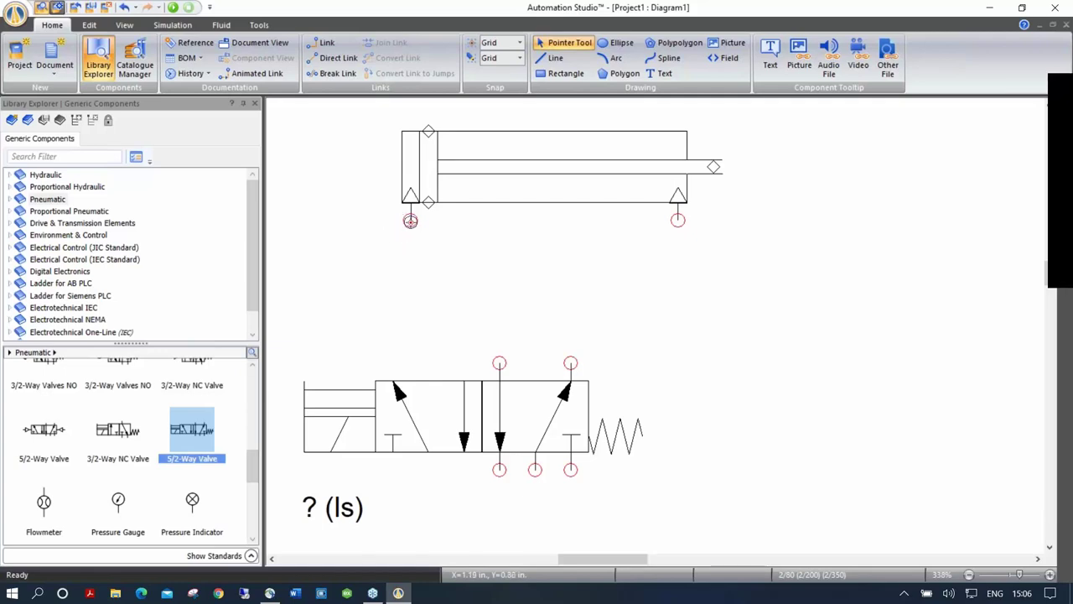
mouse_move(410, 220)
mouse_down()
mouse_move(506, 287)
mouse_move(498, 360)
mouse_up()
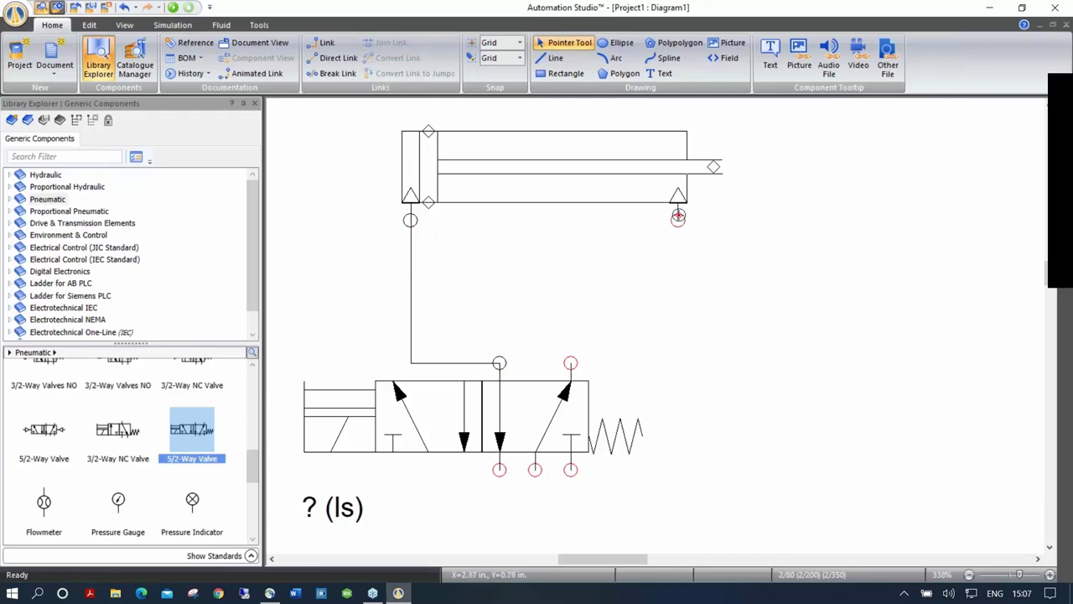
mouse_move(678, 219)
mouse_down()
mouse_move(560, 359)
mouse_move(570, 362)
mouse_up()
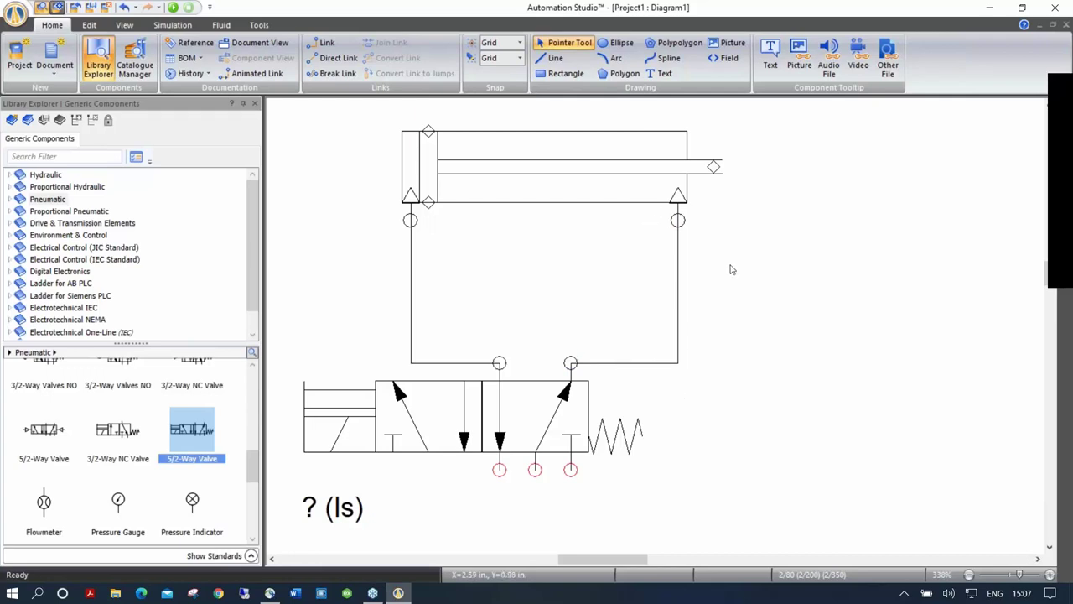
Route a line from the cylinder's left port around above the cylinder to its right port, and remove that line.
scroll(738, 252, down, 2)
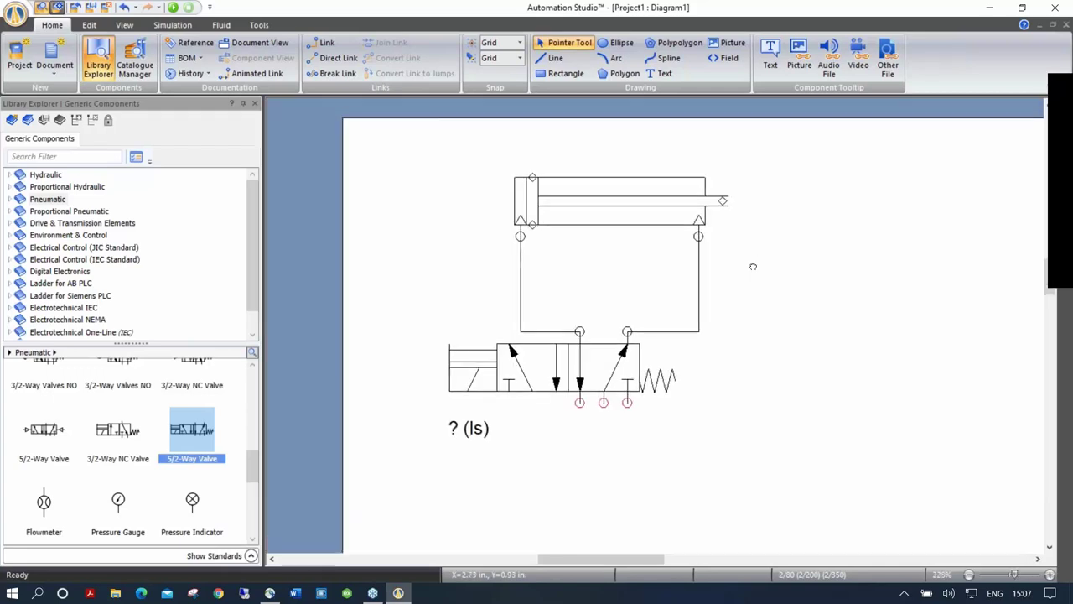
scroll(704, 226, down, 1)
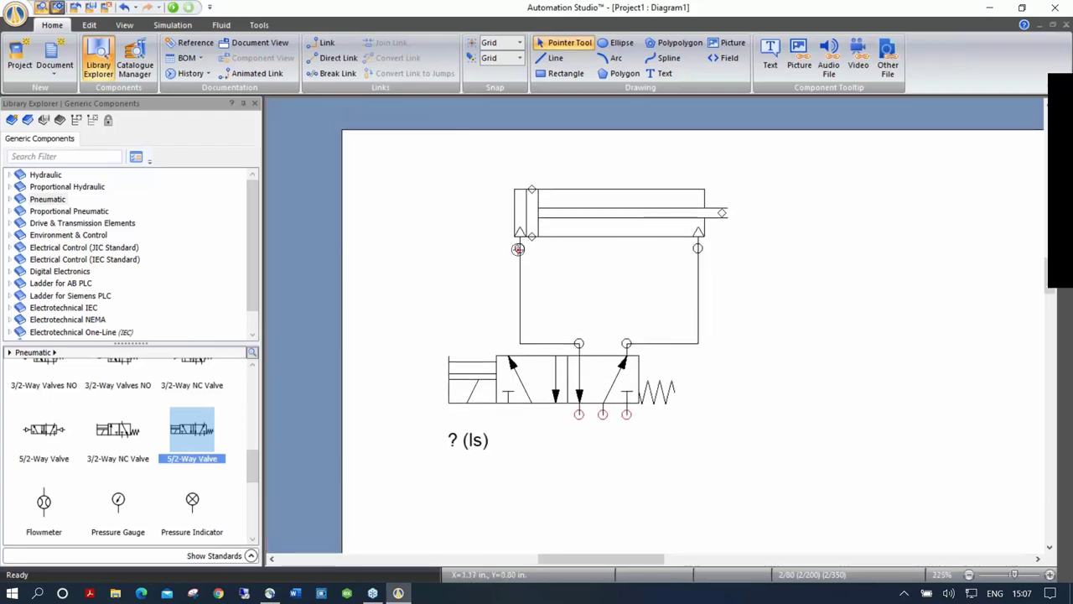
click(518, 249)
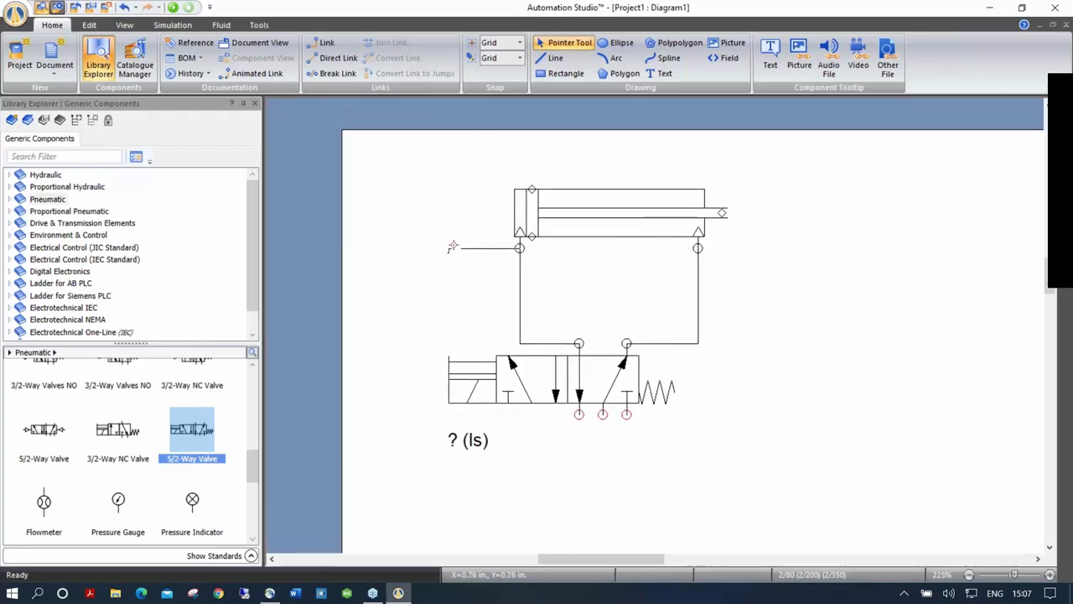
click(450, 154)
click(841, 153)
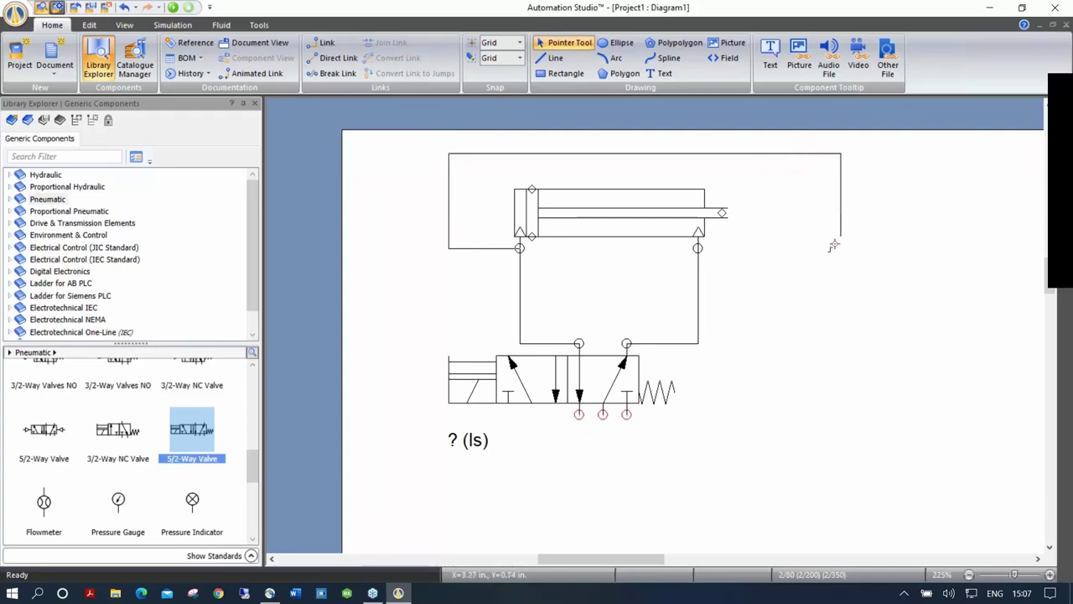
click(698, 248)
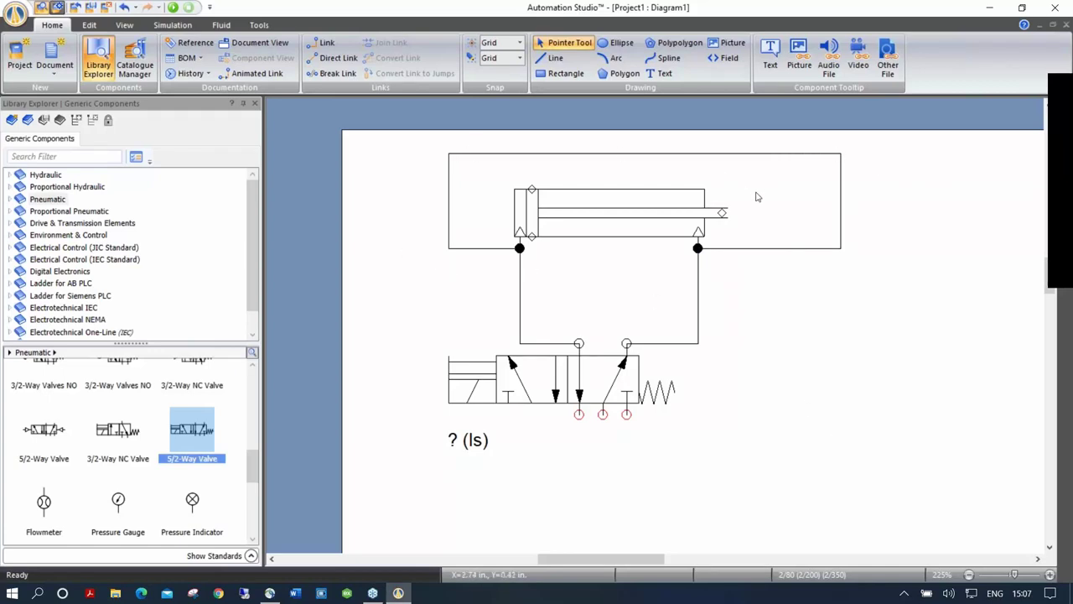
click(764, 248)
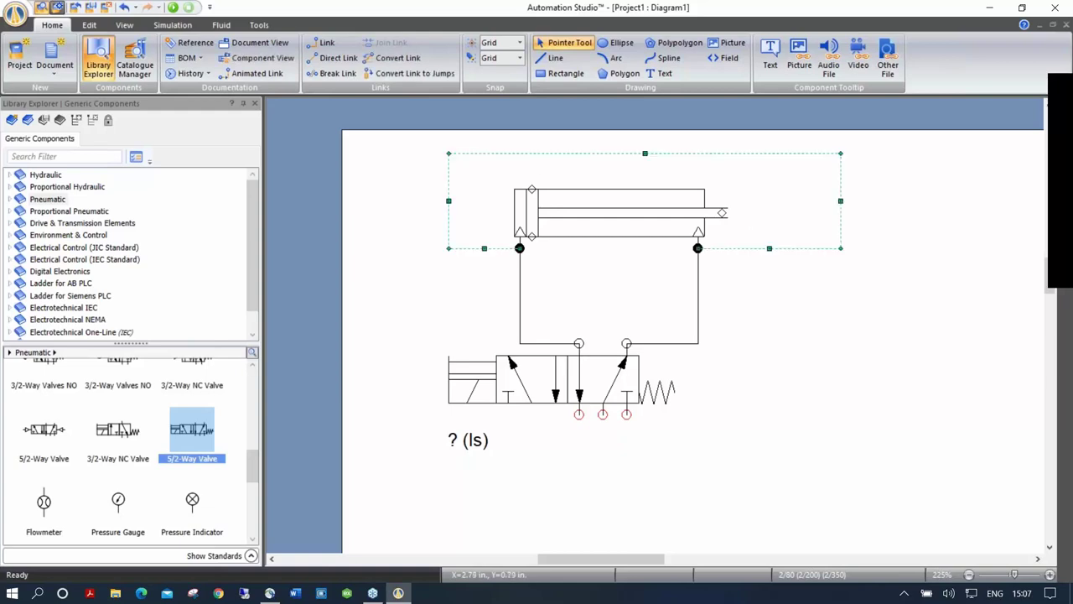
key(Escape)
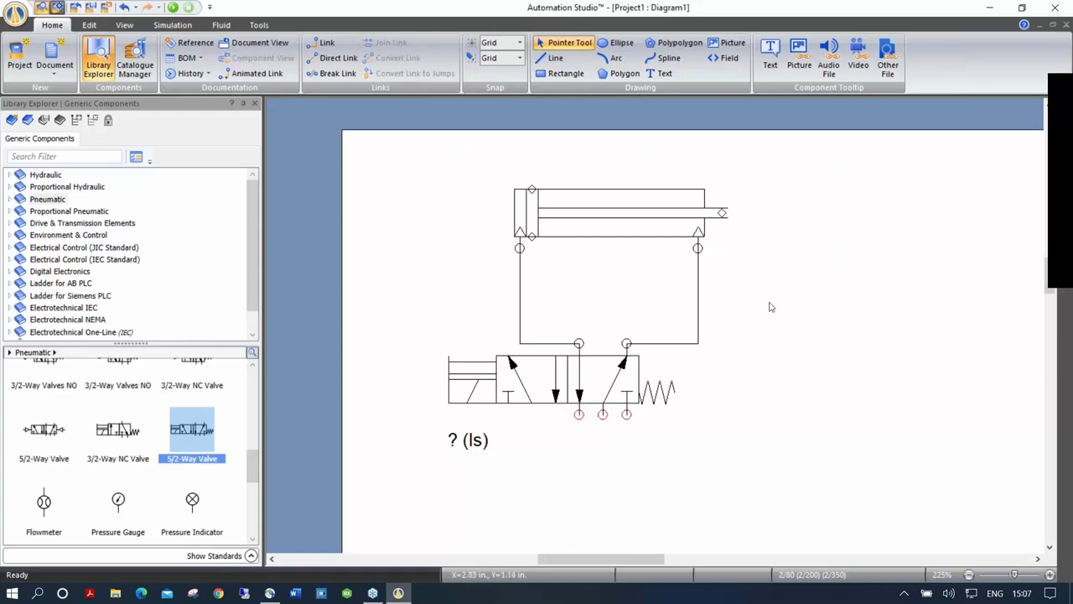
Place a Pneumatic Pressure Source below the valve's middle lower port and an Exhaust below its left lower port.
drag(746, 382, 706, 345)
drag(250, 467, 250, 381)
drag(116, 407, 571, 428)
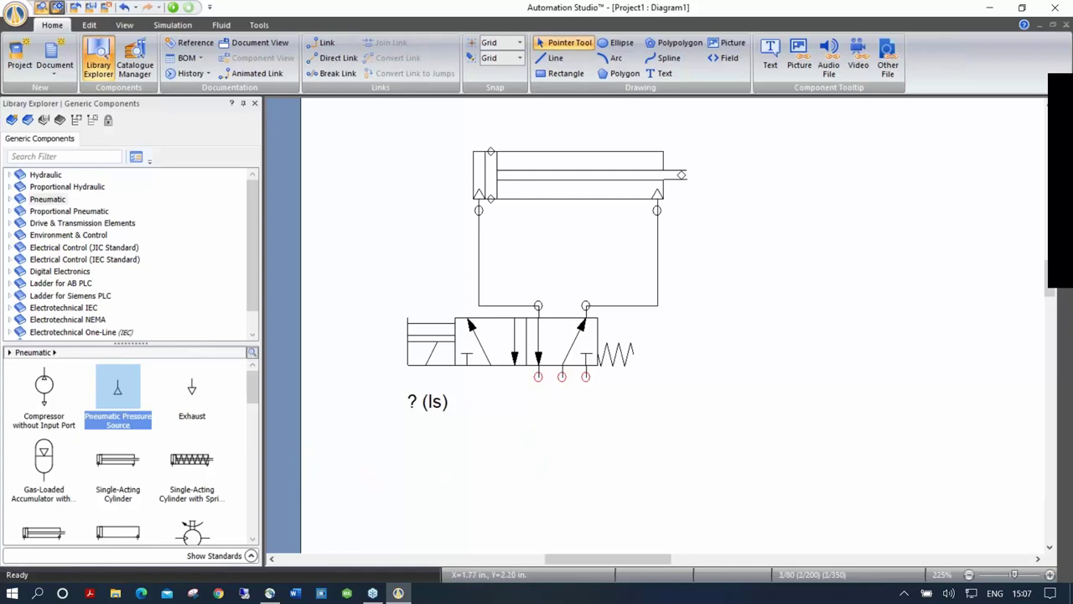
drag(192, 394, 542, 432)
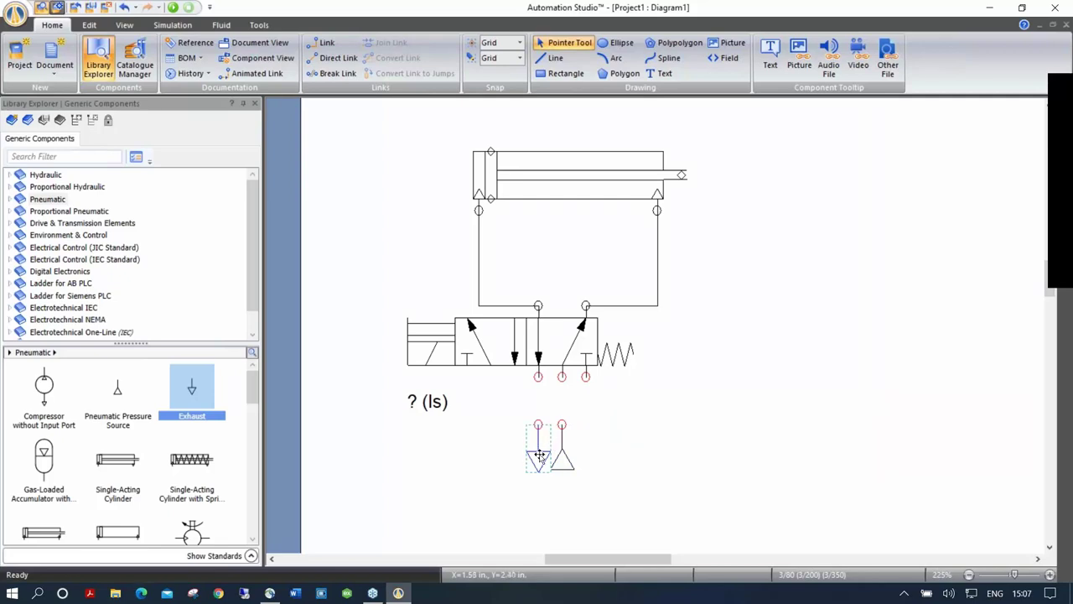
right_click(539, 455)
click(567, 165)
right_click(632, 422)
click(681, 163)
drag(681, 156, 539, 441)
drag(544, 478, 586, 466)
key(Delete)
Duplicate the exhaust and place the copy below the valve's right lower port, beside the pressure source.
drag(537, 457, 601, 463)
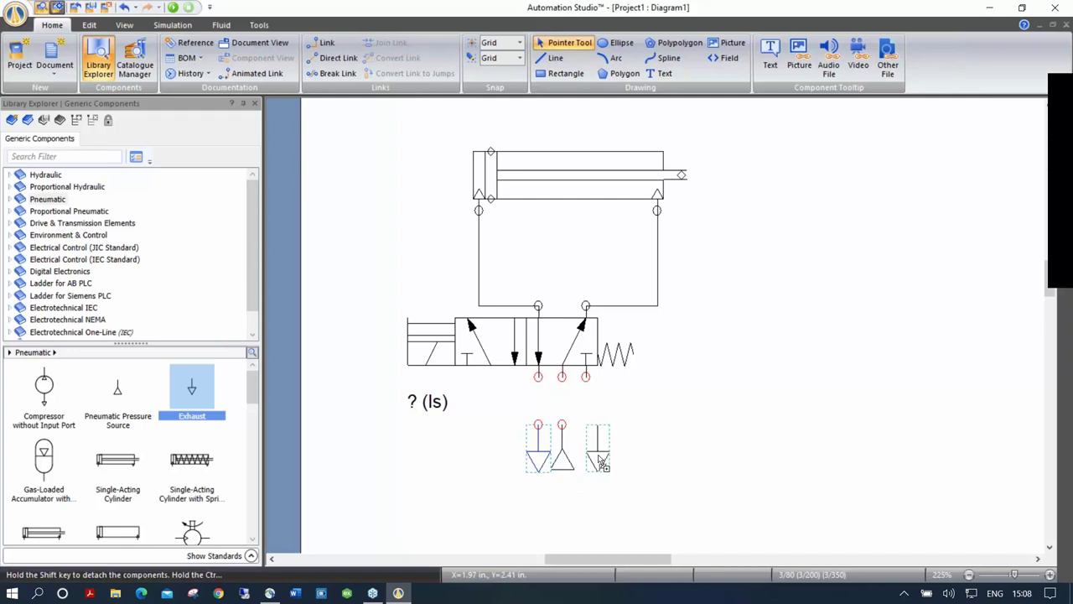
drag(601, 463, 586, 458)
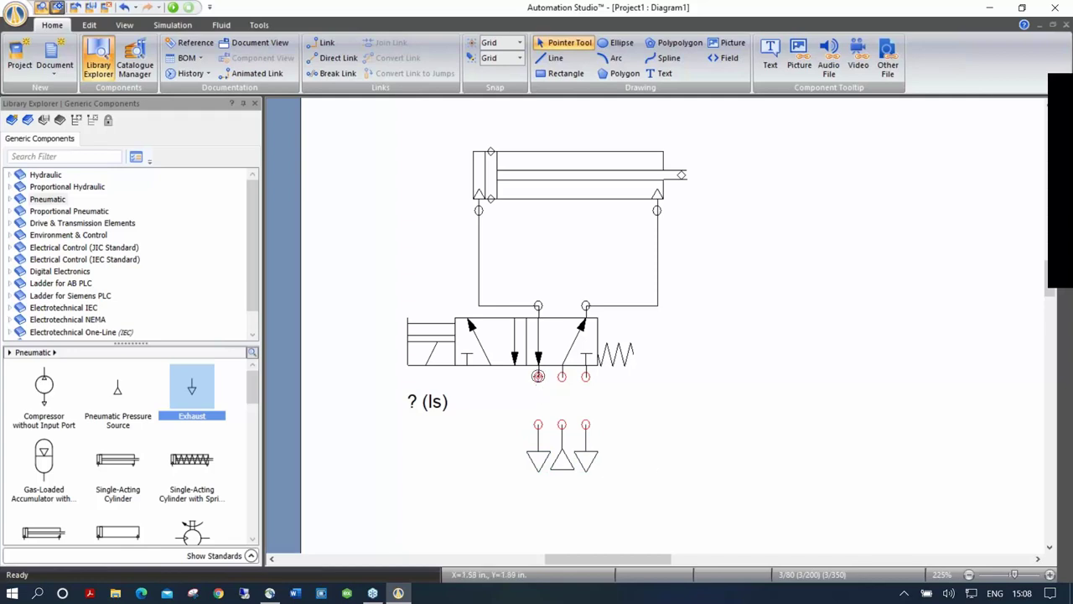
Connect the two exhausts and the pressure source to the valve ports directly above them, and start the simulation.
drag(537, 376, 538, 425)
drag(562, 375, 562, 424)
drag(586, 376, 585, 425)
click(173, 7)
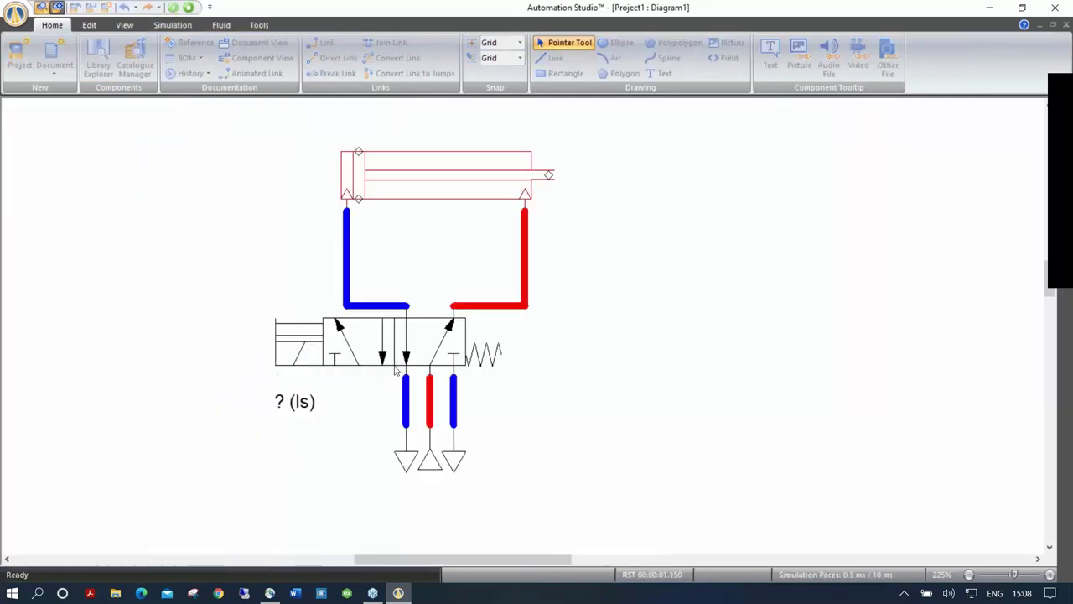
Toggle the 5/2-way valve's manual actuator repeatedly in the running simulation to extend and retract the cylinder.
click(282, 327)
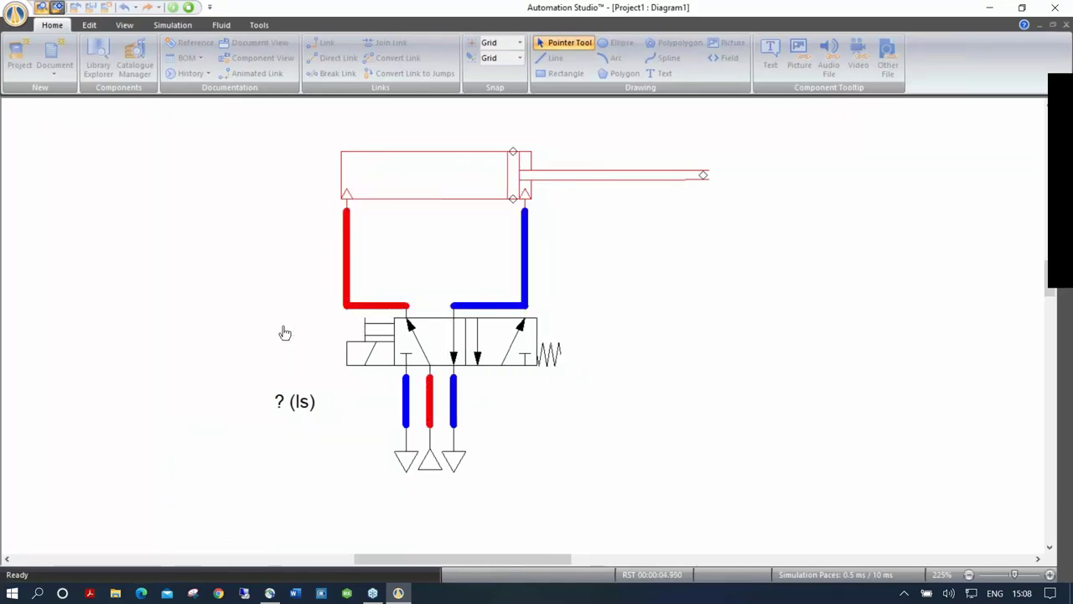
click(285, 332)
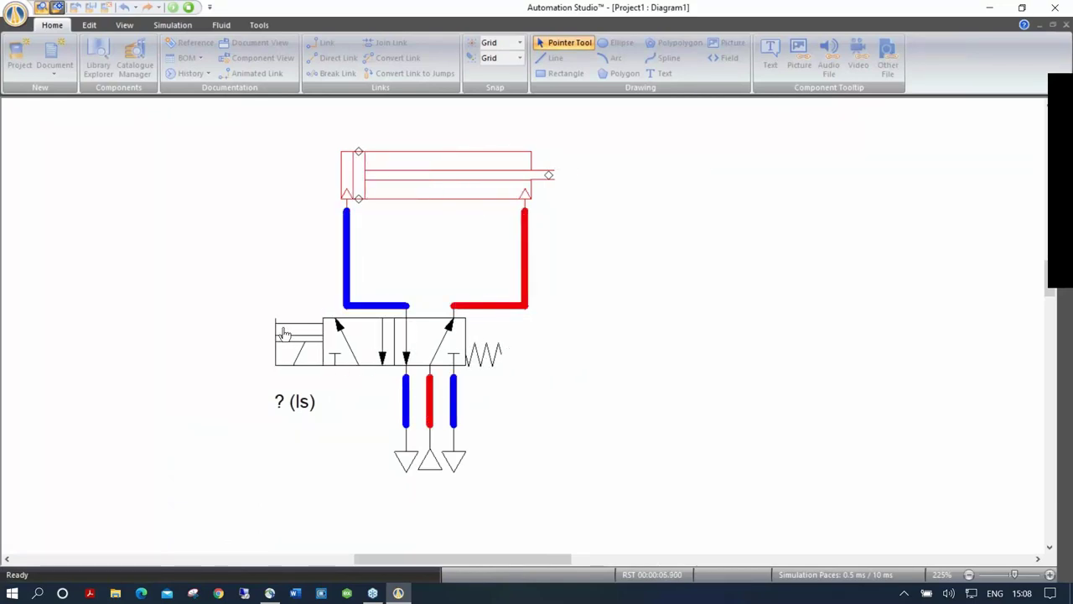
click(285, 333)
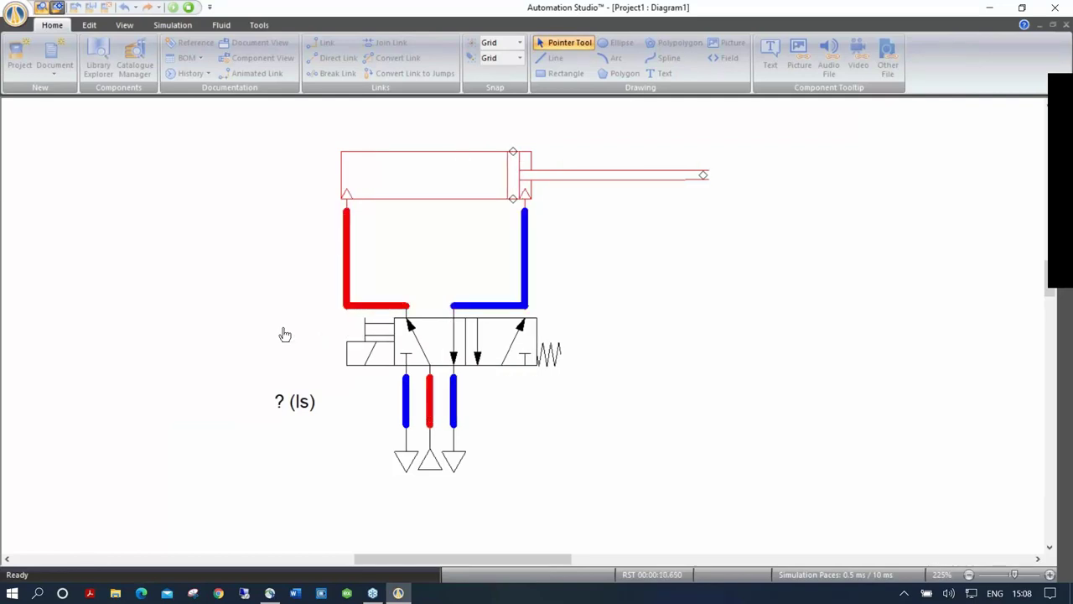
click(285, 333)
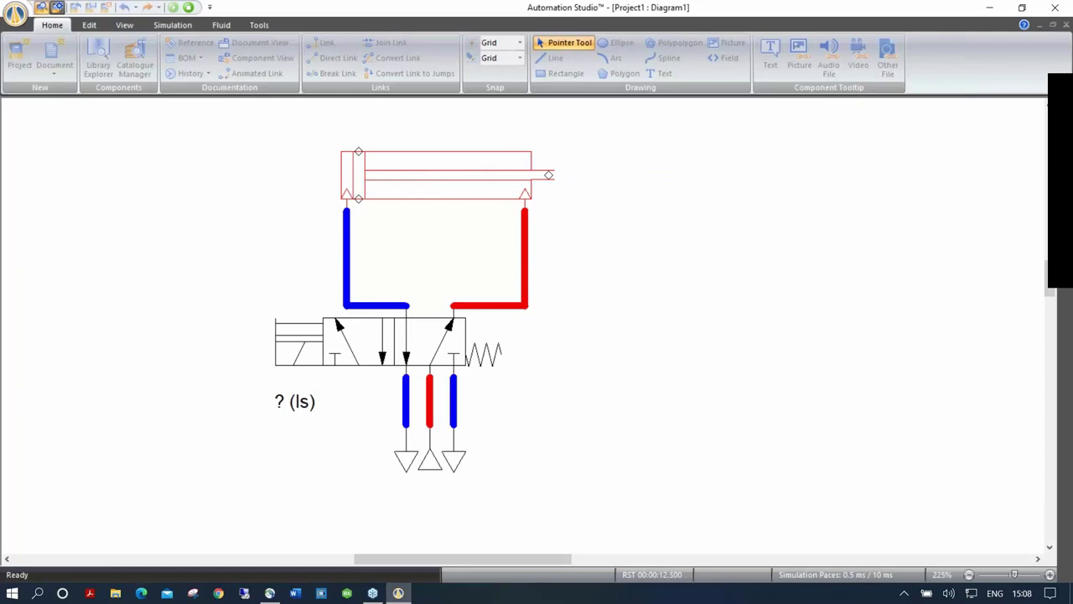
click(285, 333)
click(285, 332)
click(285, 333)
click(285, 333)
click(285, 333)
click(285, 333)
Switch the simulation to slow motion, actuate the valve to watch the cylinder move, and stop the simulation.
click(172, 24)
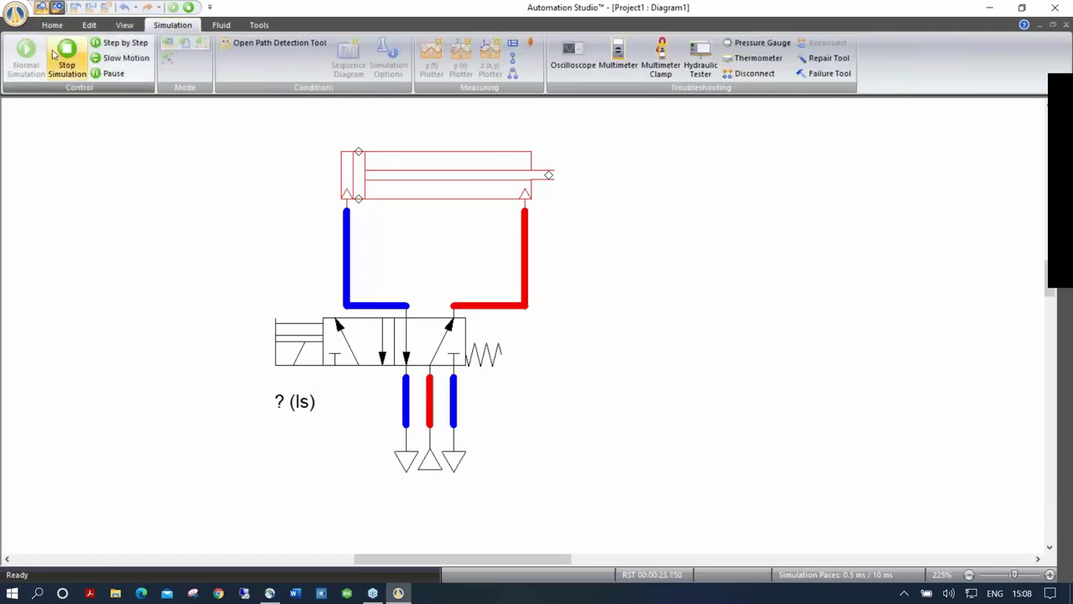
click(121, 58)
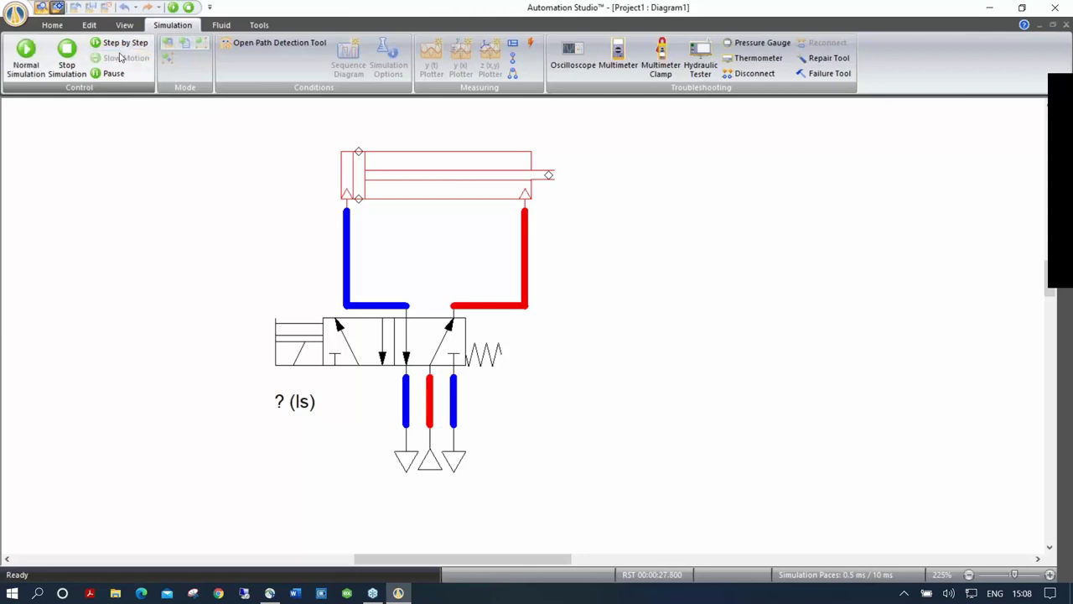
click(282, 332)
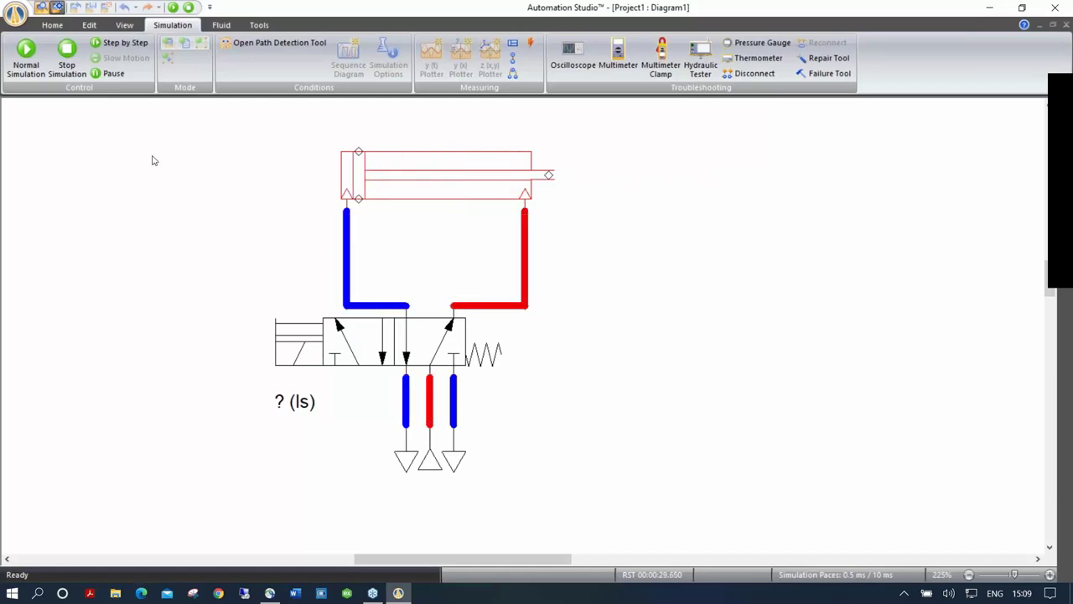
click(67, 58)
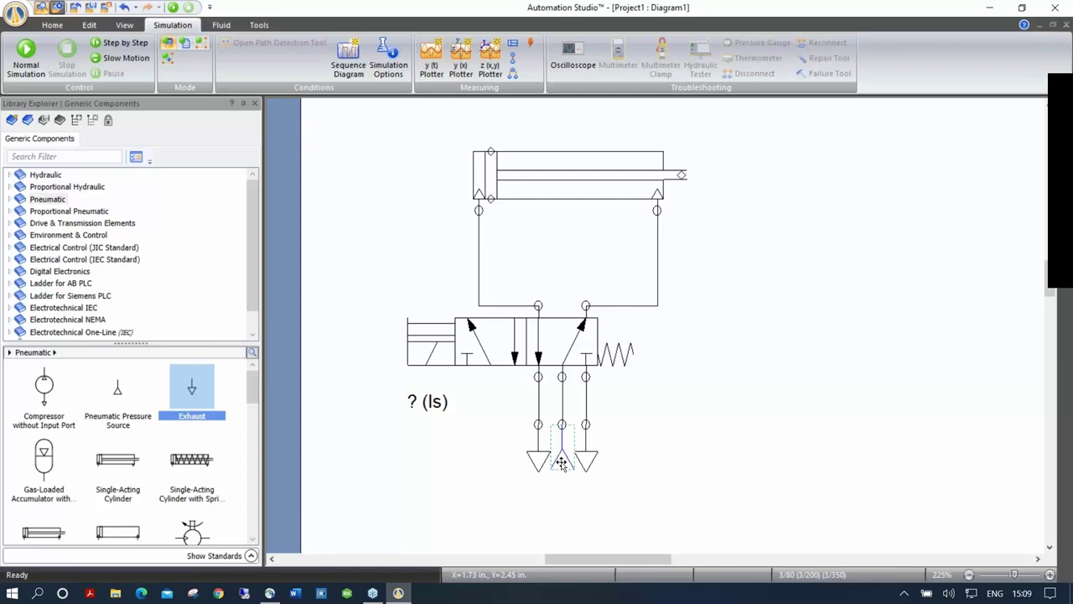
Set the pneumatic pressure source's orifice diameter to 0.0236 in.
double_click(561, 464)
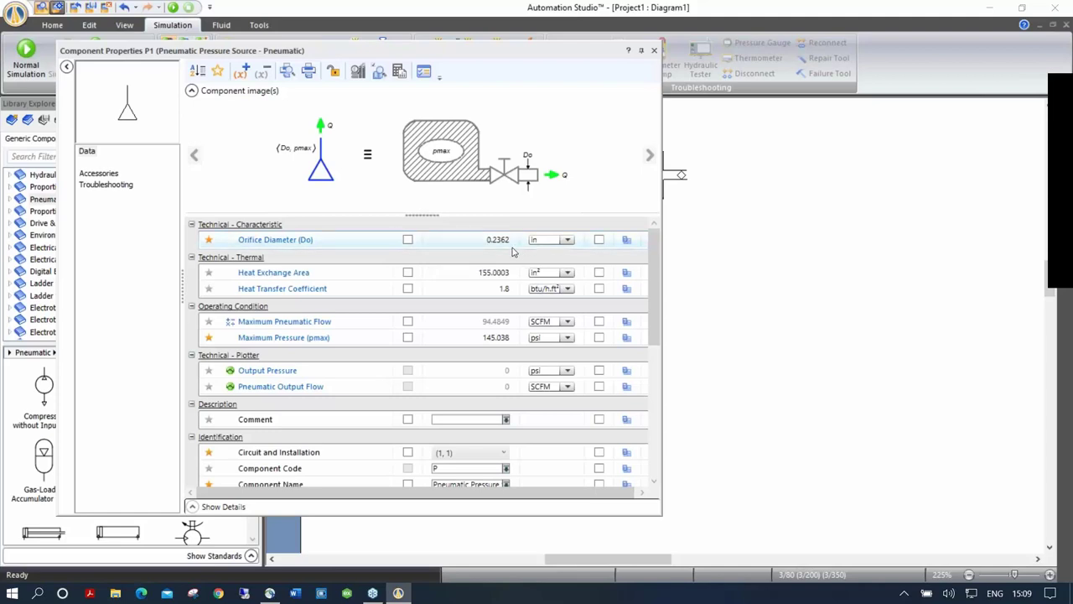
click(497, 241)
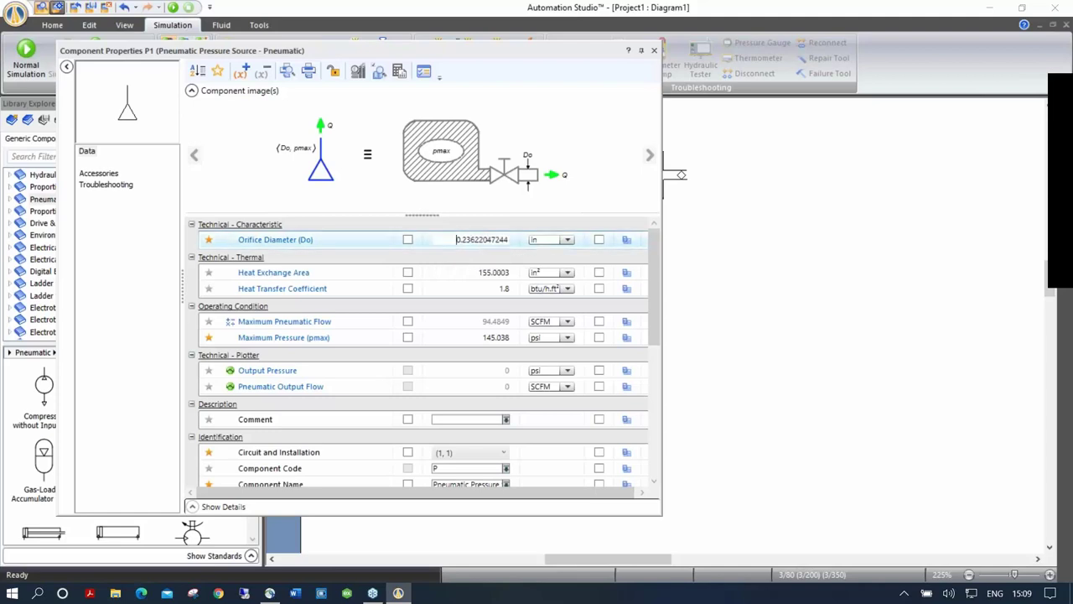
click(461, 240)
text(0)
key(Tab)
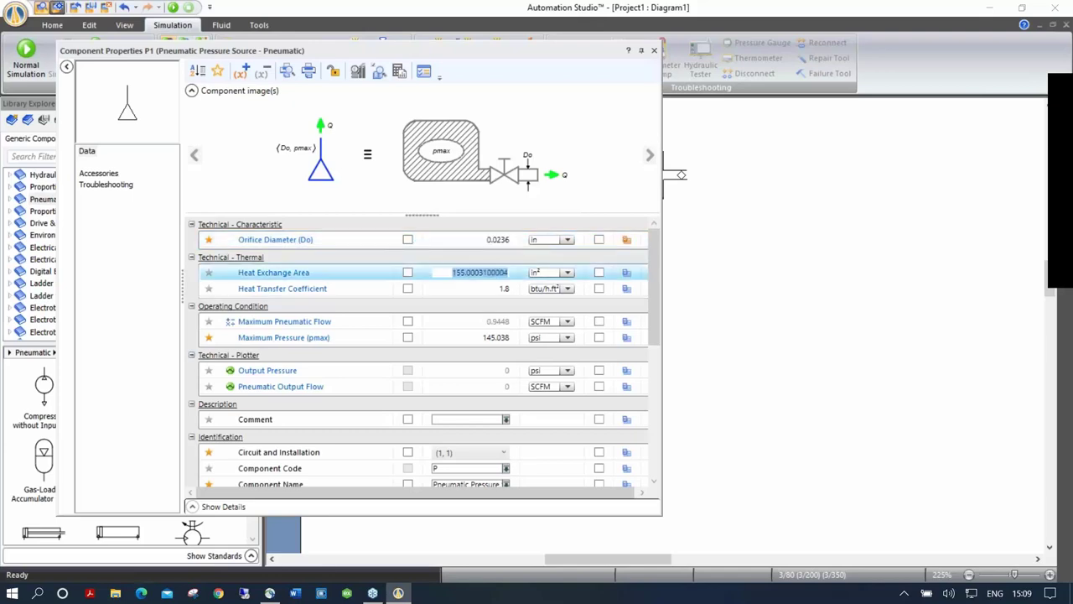
click(654, 50)
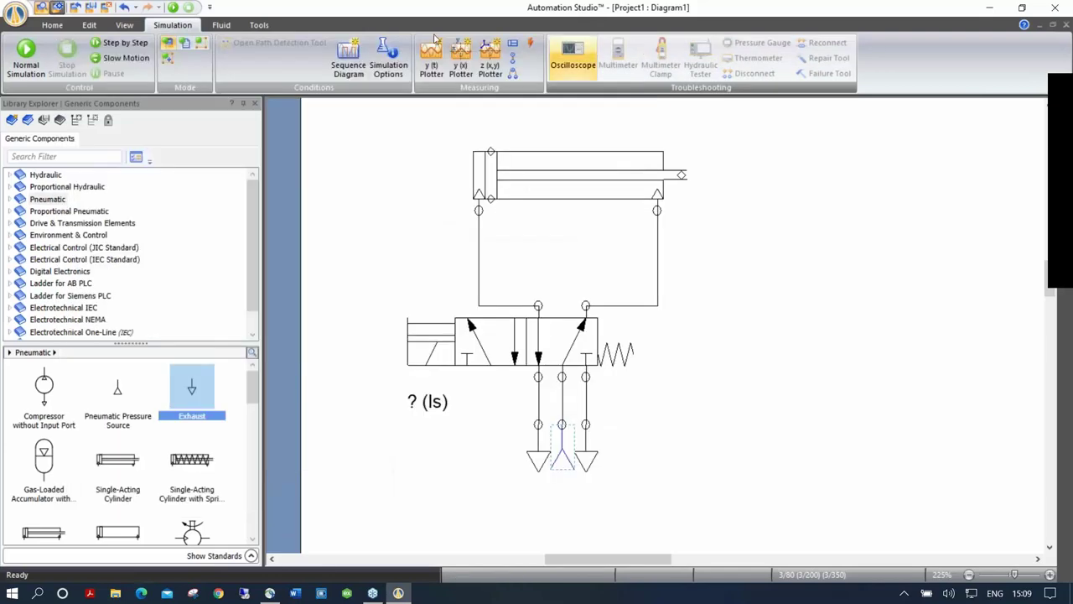
Run the simulation, toggle the valve to extend and retract the cylinder twice, and stop the simulation.
click(173, 8)
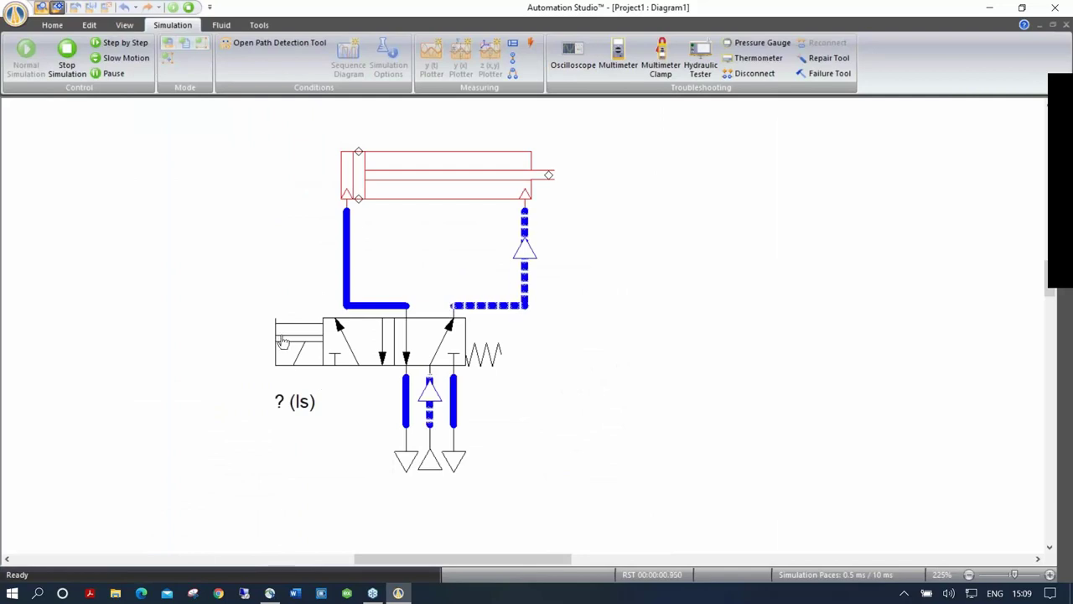
click(283, 341)
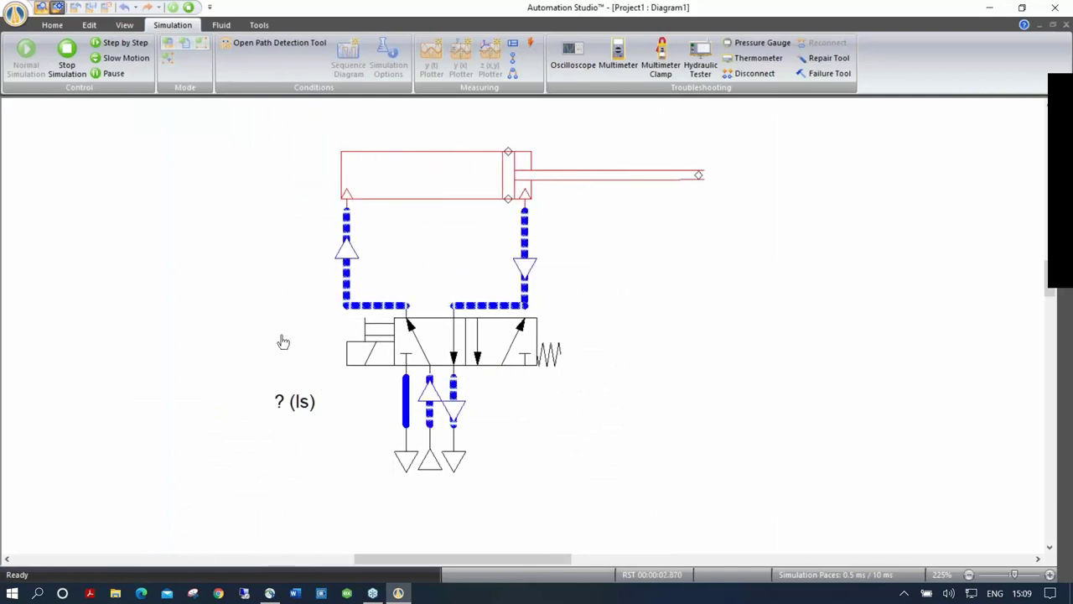
click(284, 341)
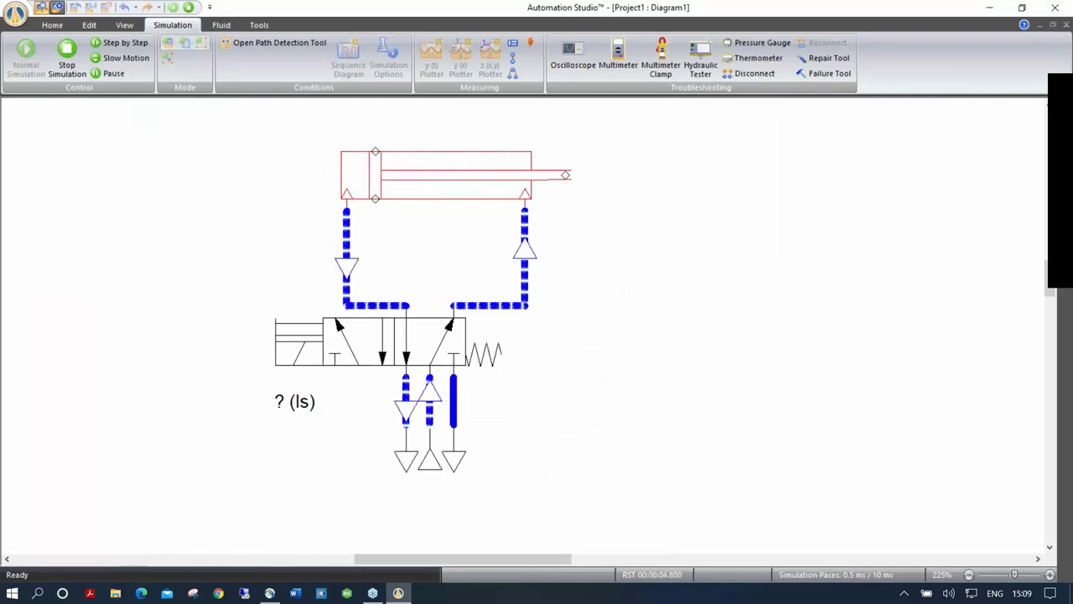
click(279, 337)
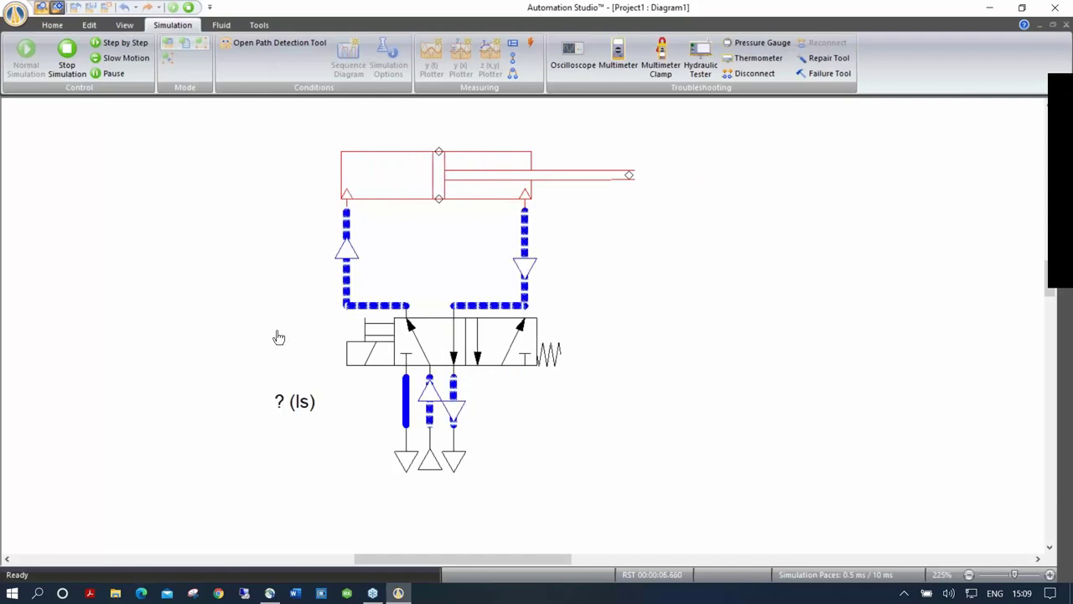
click(279, 337)
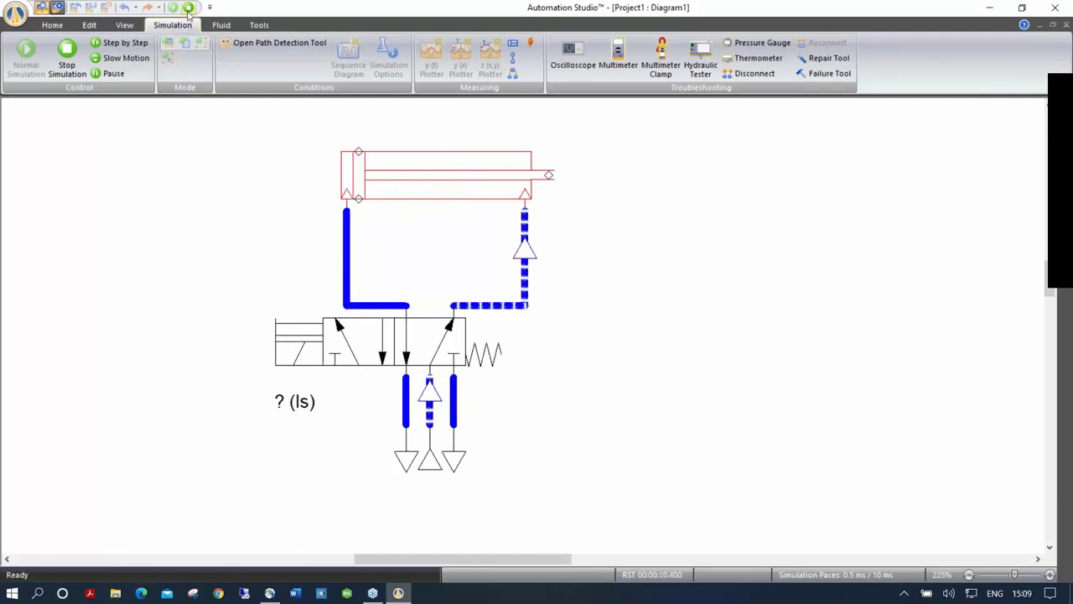
click(188, 7)
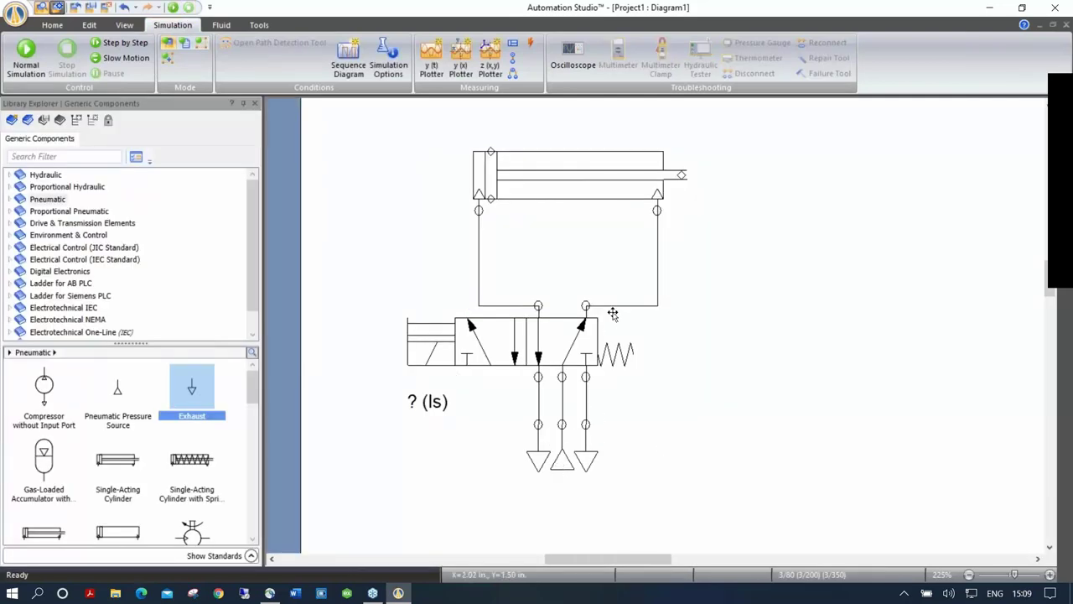
Move the cylinder farther above the valve and place a Variable Non-Return Throttle Valve on the line to its right port.
click(603, 181)
drag(560, 213, 560, 178)
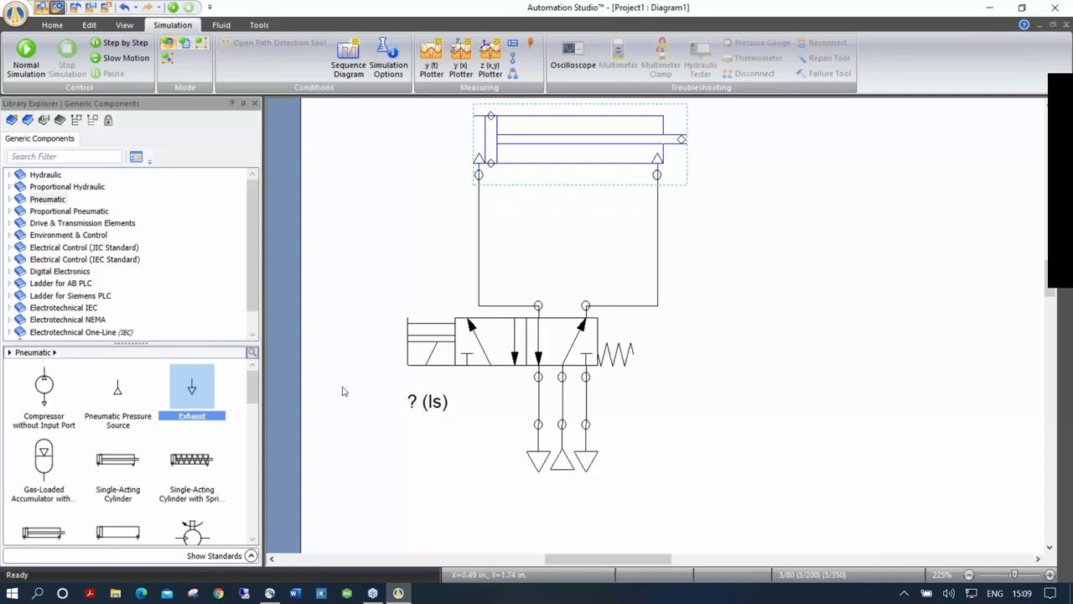
drag(254, 393, 248, 424)
drag(192, 384, 779, 234)
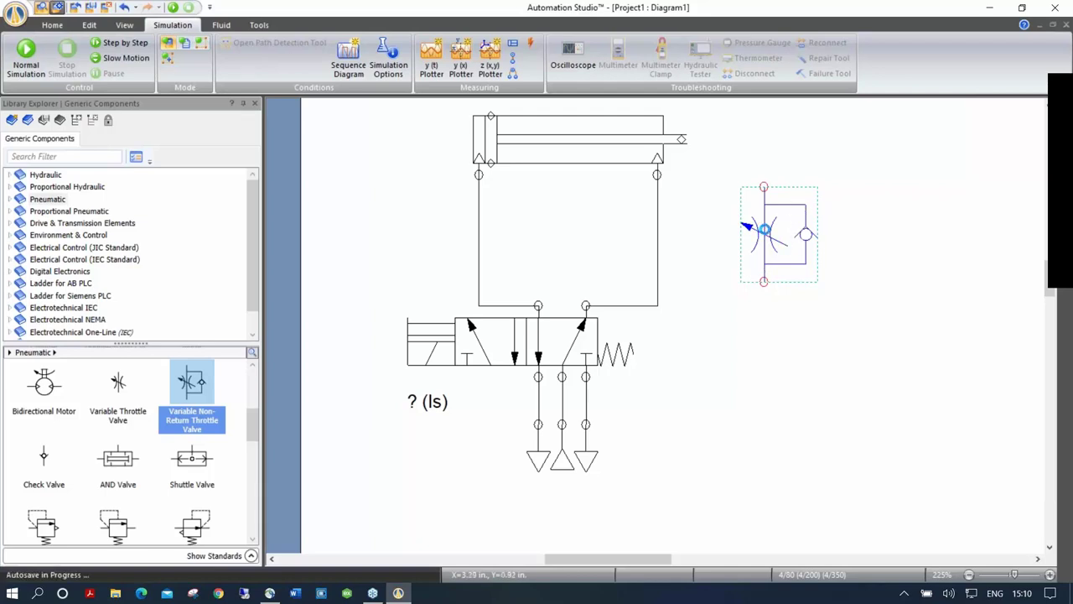
drag(743, 234, 661, 242)
click(773, 269)
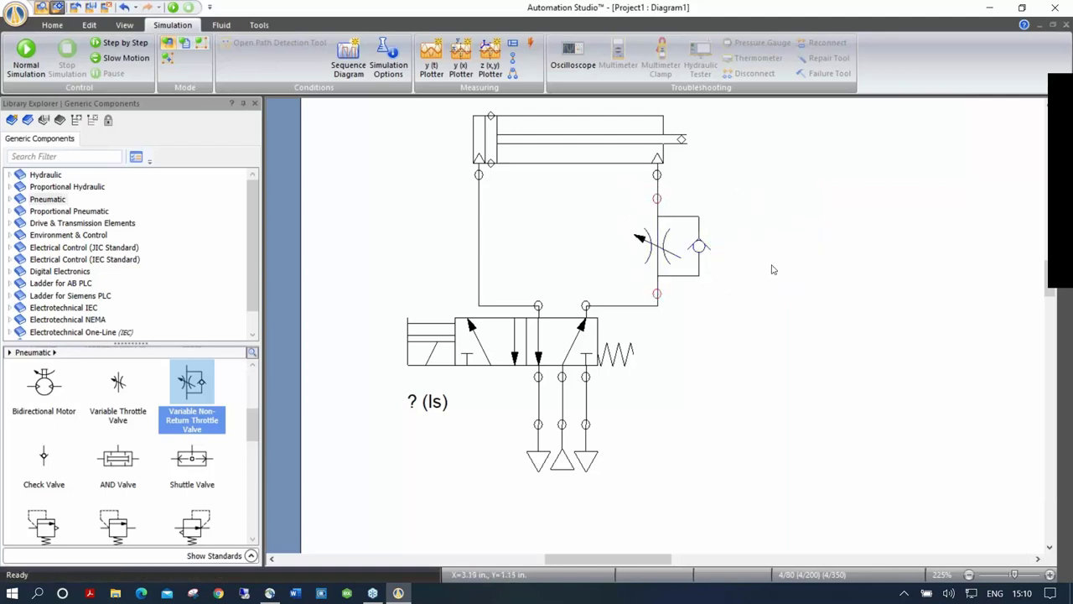
Inspect the throttle valve's ports, simulate the circuit while actuating the 5/2-way valve, and stop the simulation.
scroll(646, 241, up, 2)
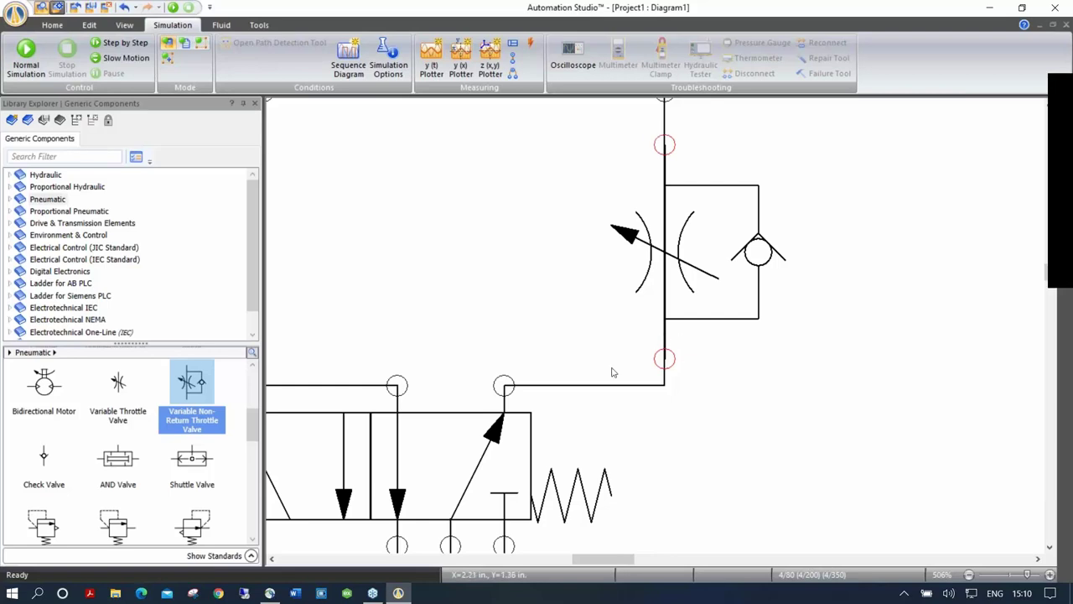
scroll(703, 388, down, 2)
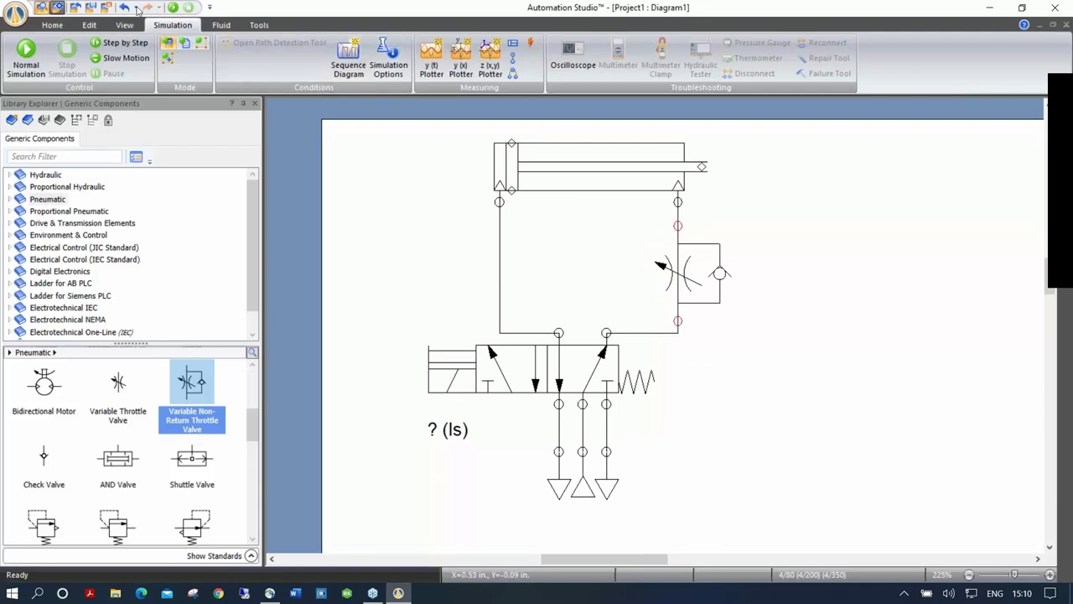
click(26, 57)
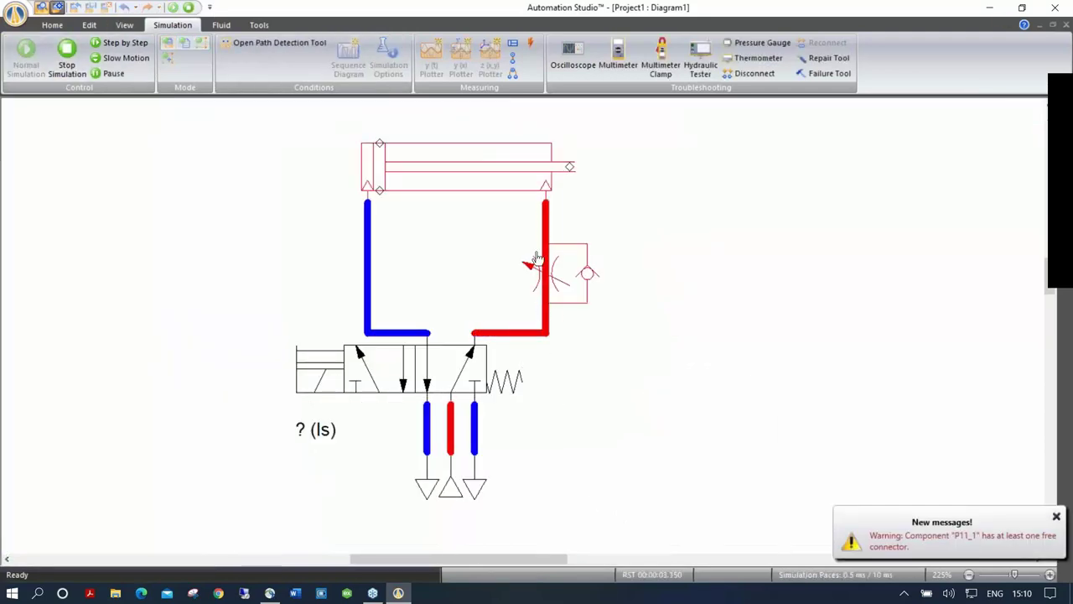
click(308, 363)
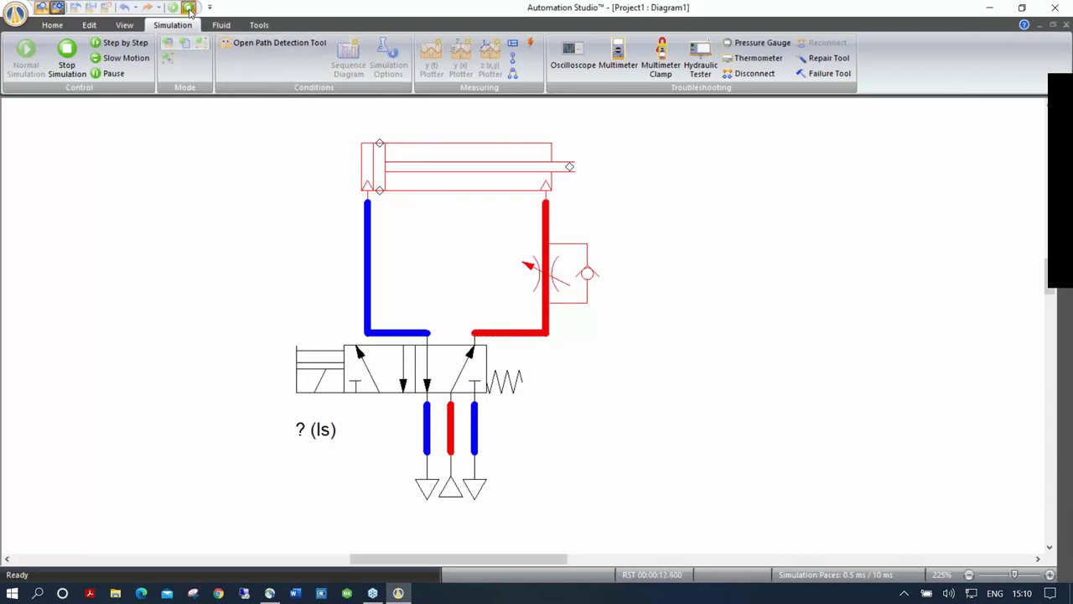
click(190, 8)
Reseat the throttle valve in the cylinder's right-hand line so both ports connect, and run a brief simulation.
drag(694, 270, 766, 270)
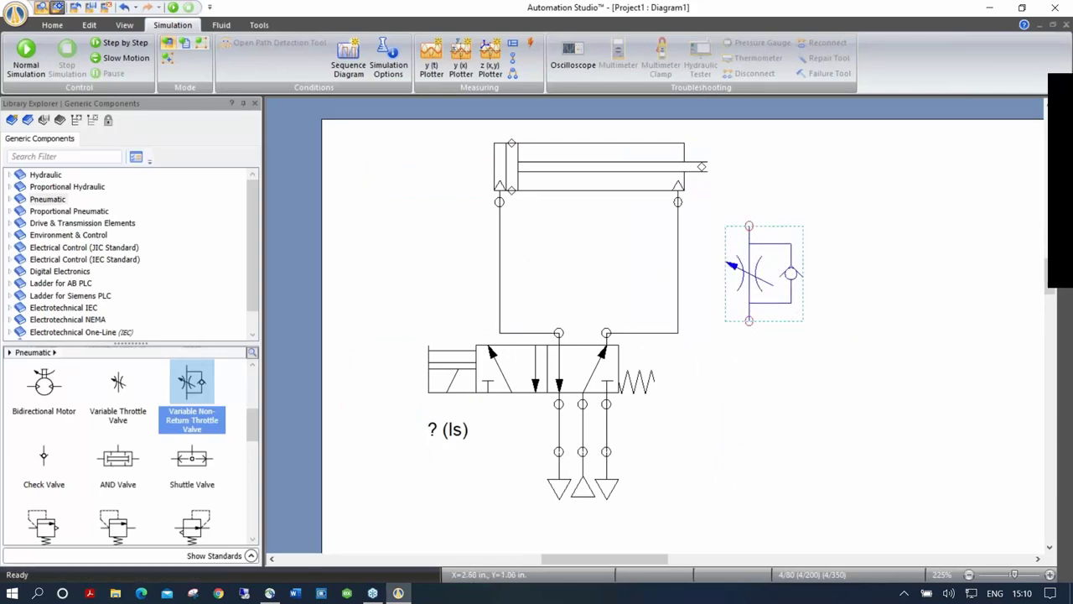
click(719, 321)
drag(759, 273, 721, 295)
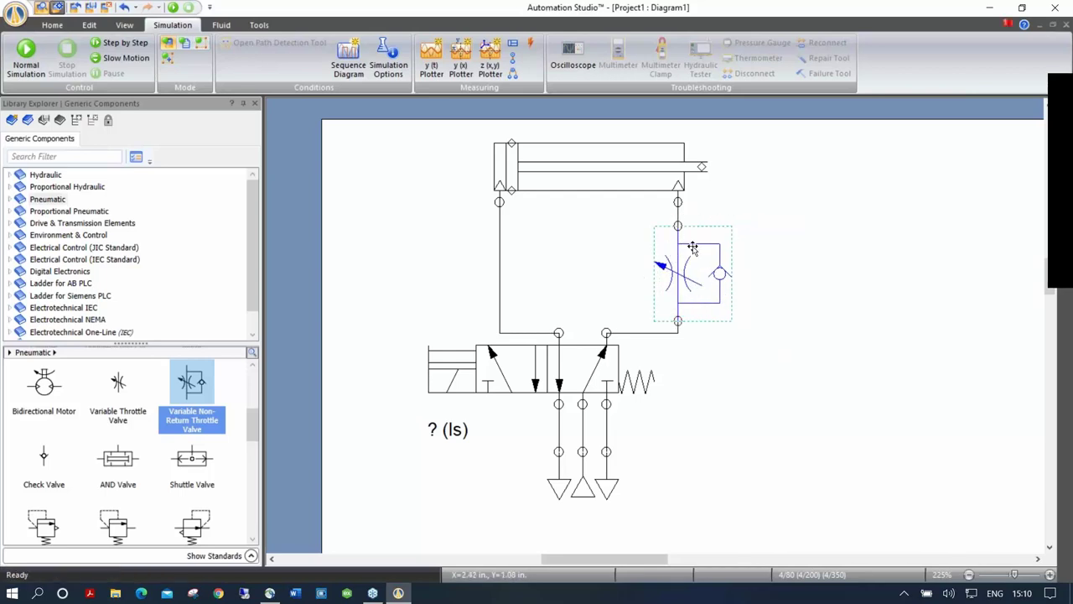
click(808, 398)
scroll(687, 247, up, 5)
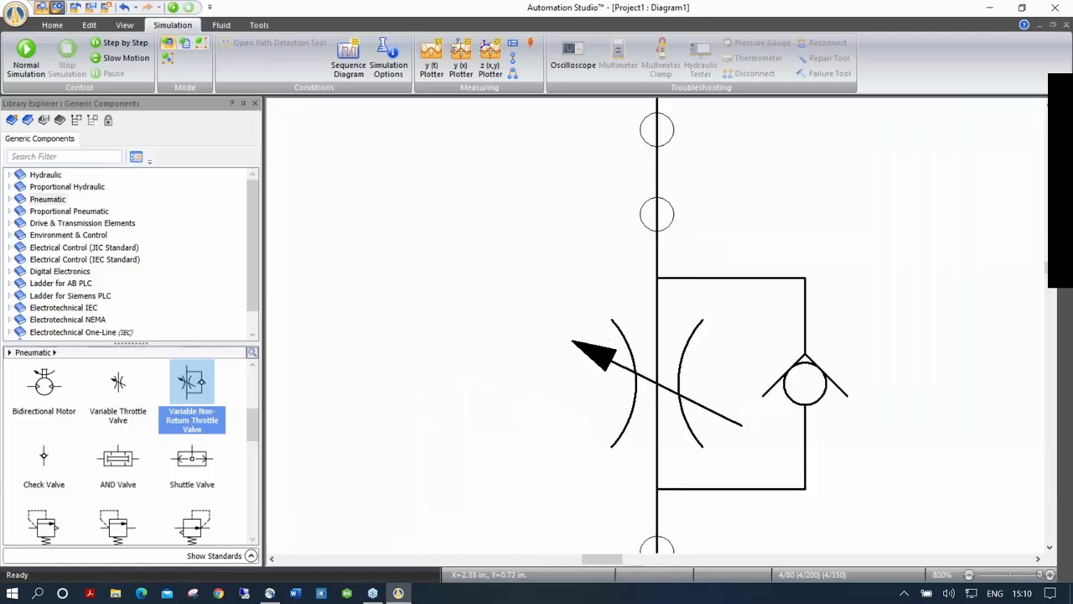
scroll(743, 233, down, 5)
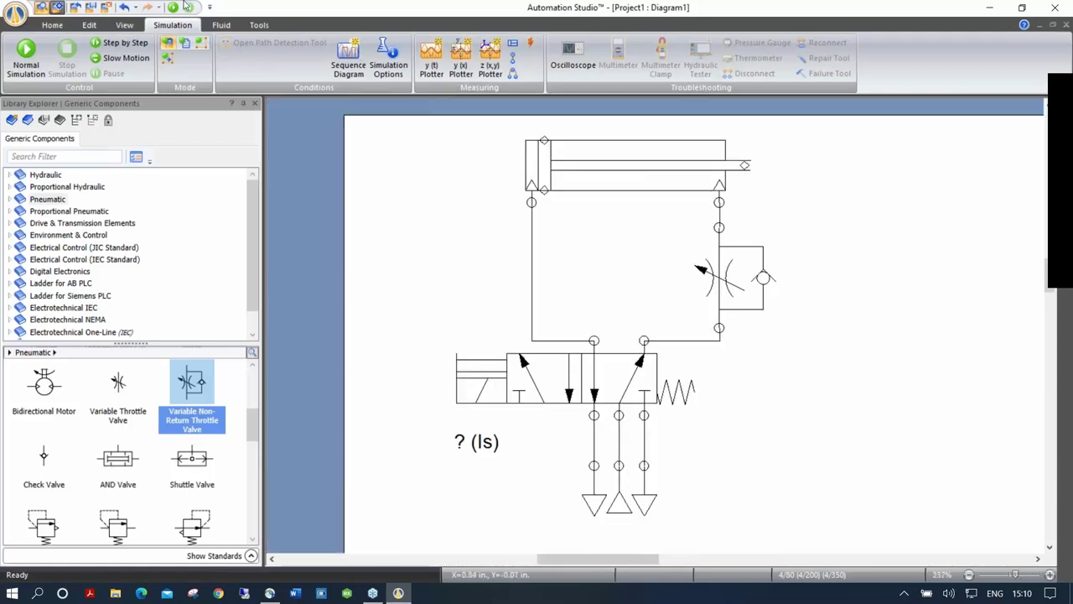
click(185, 6)
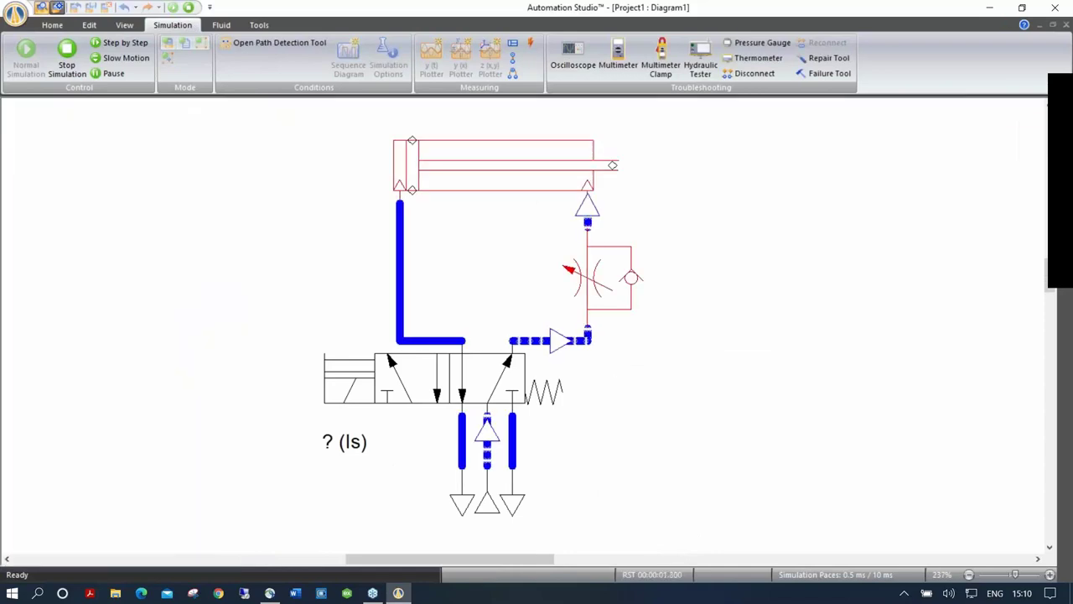
click(191, 8)
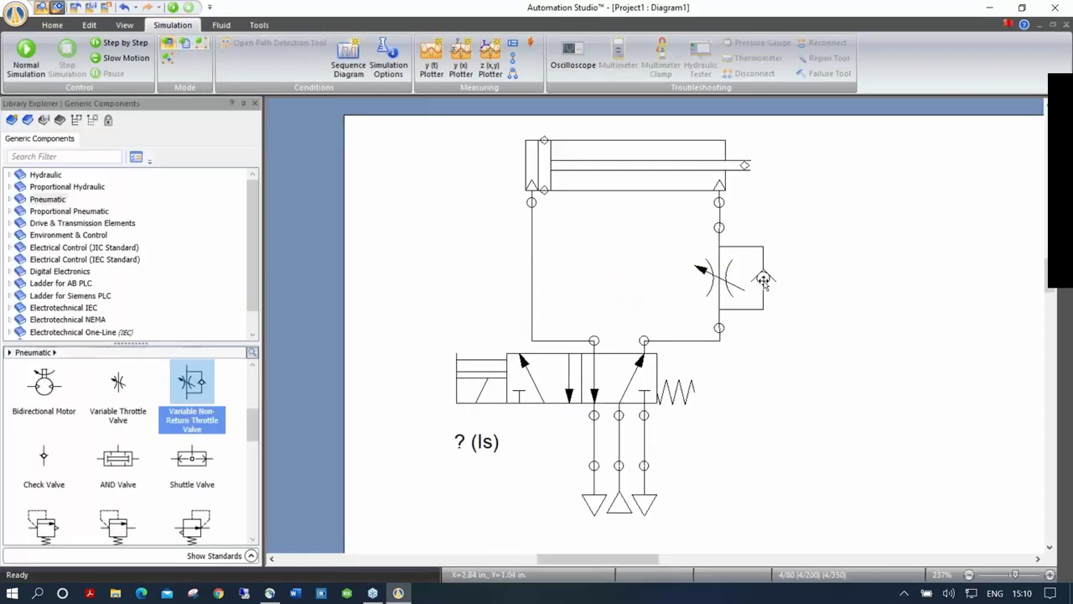
Take the throttle valve off the line, flip it horizontally, and reinsert it in the cylinder's right-hand line.
drag(730, 276, 818, 276)
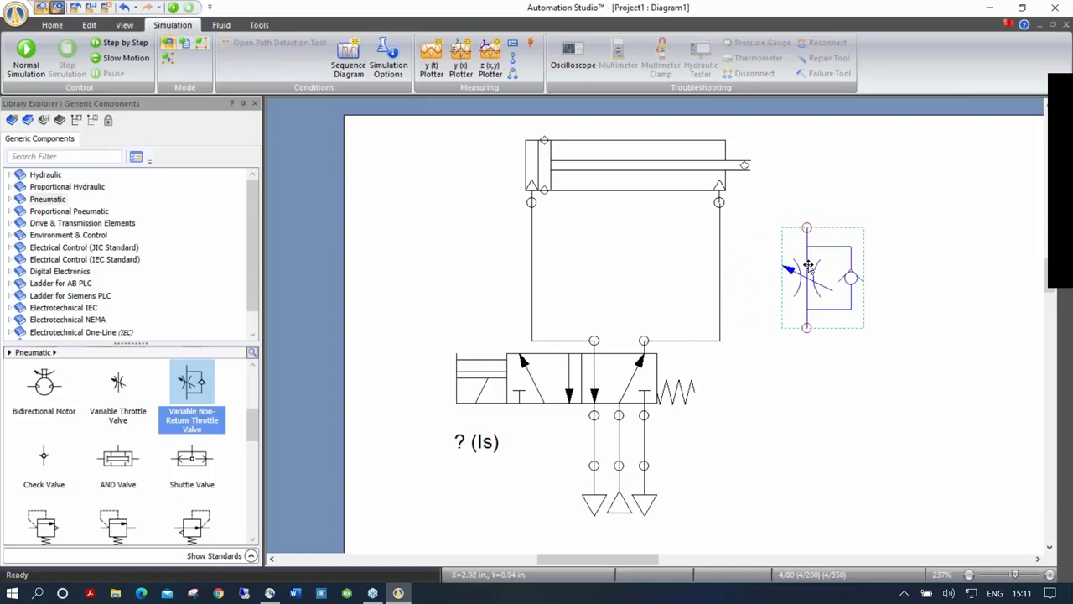
right_click(808, 265)
mouse_move(872, 379)
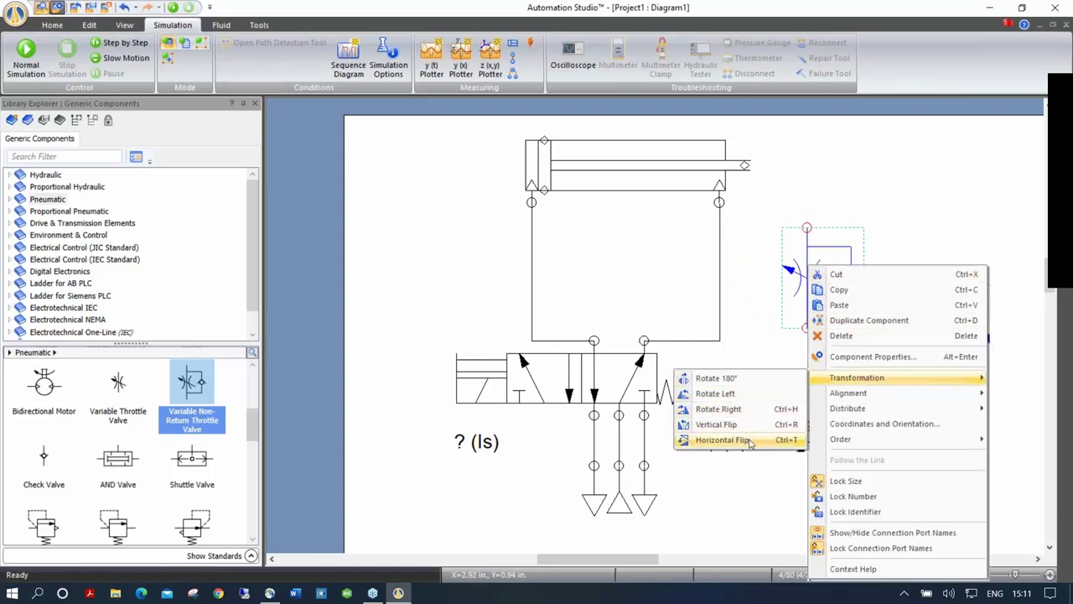
click(723, 439)
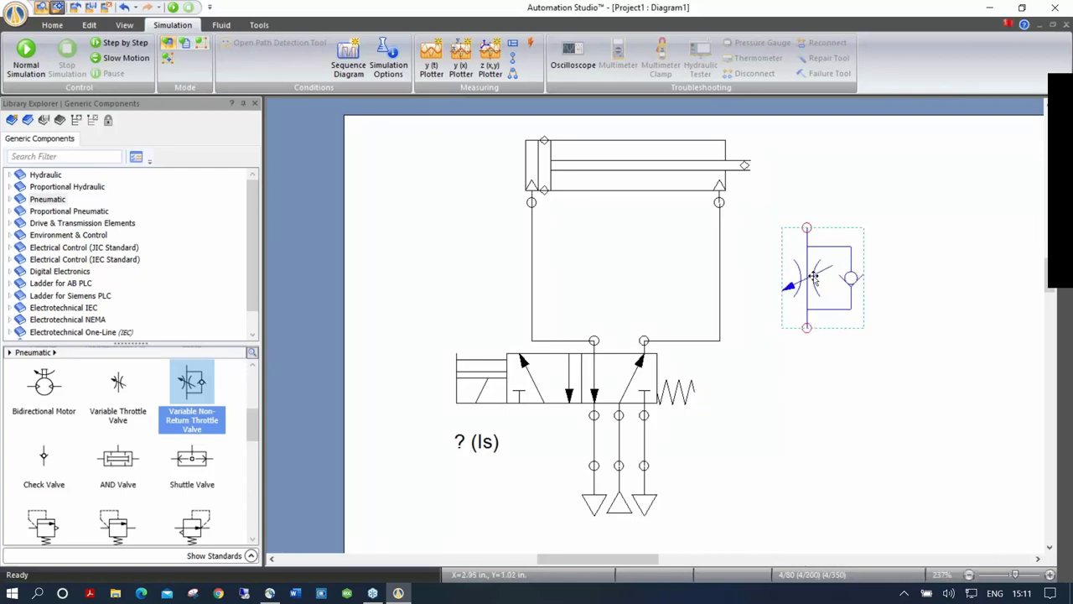
drag(813, 277, 731, 274)
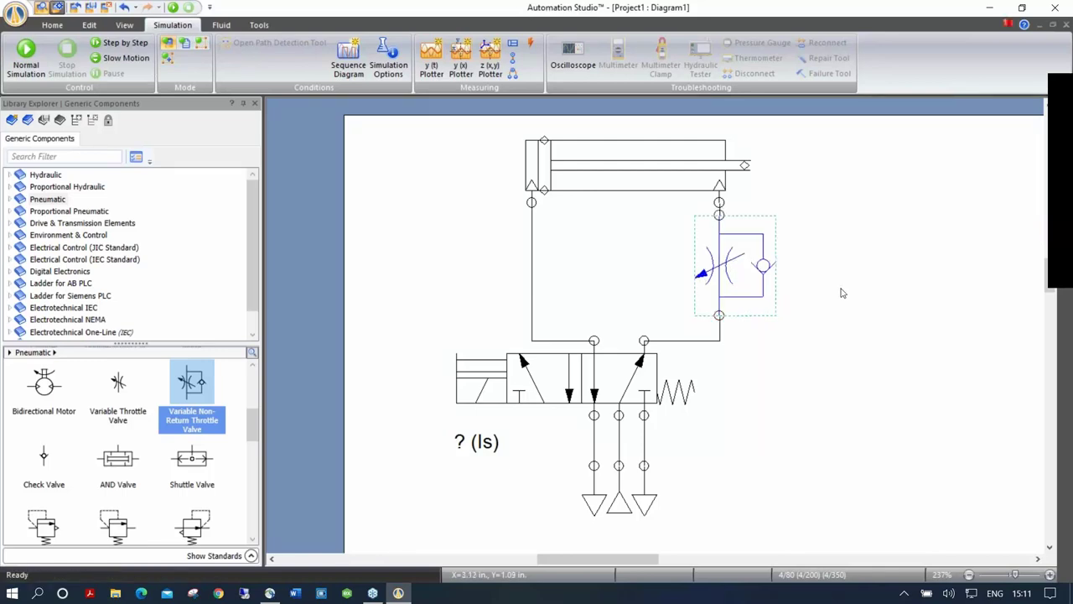
Simulate the circuit with the flipped throttle valve, shifting the 5/2-way valve to extend the cylinder and back to retract it.
click(862, 297)
key(F5)
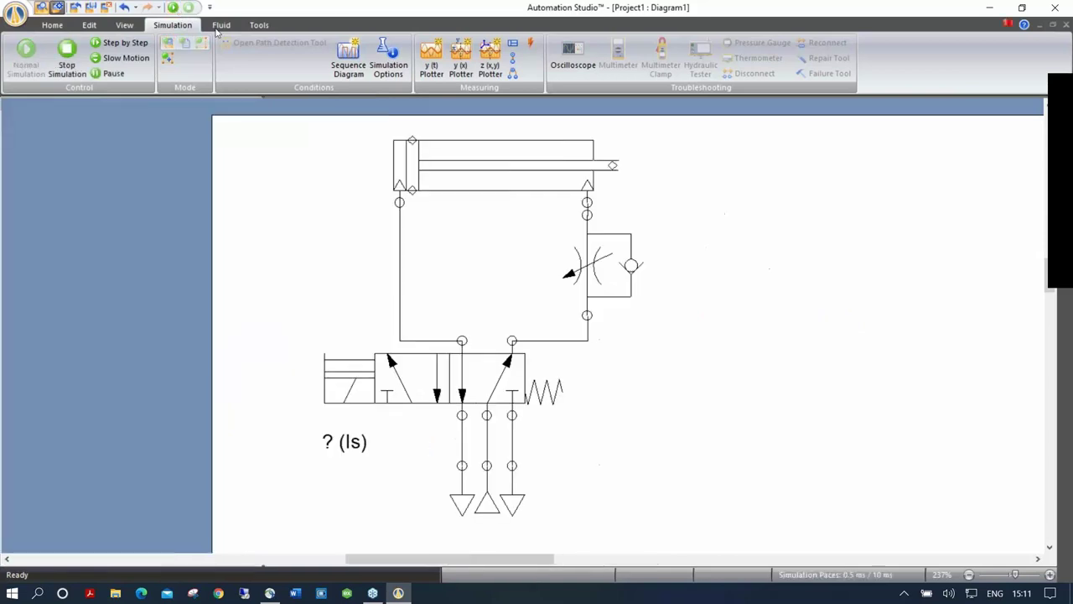
click(335, 373)
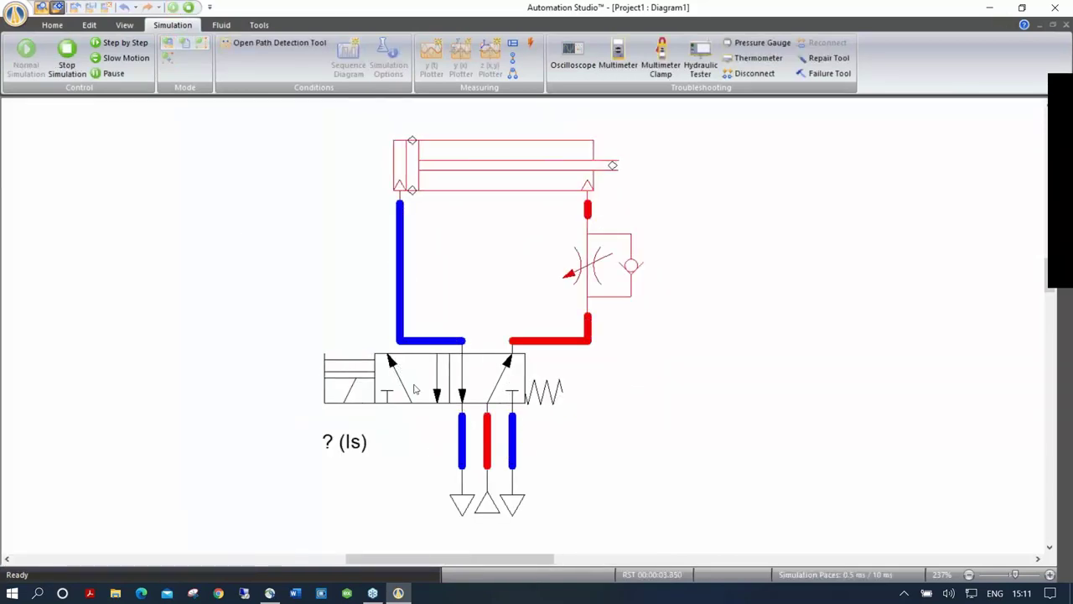
click(323, 362)
click(323, 362)
click(410, 378)
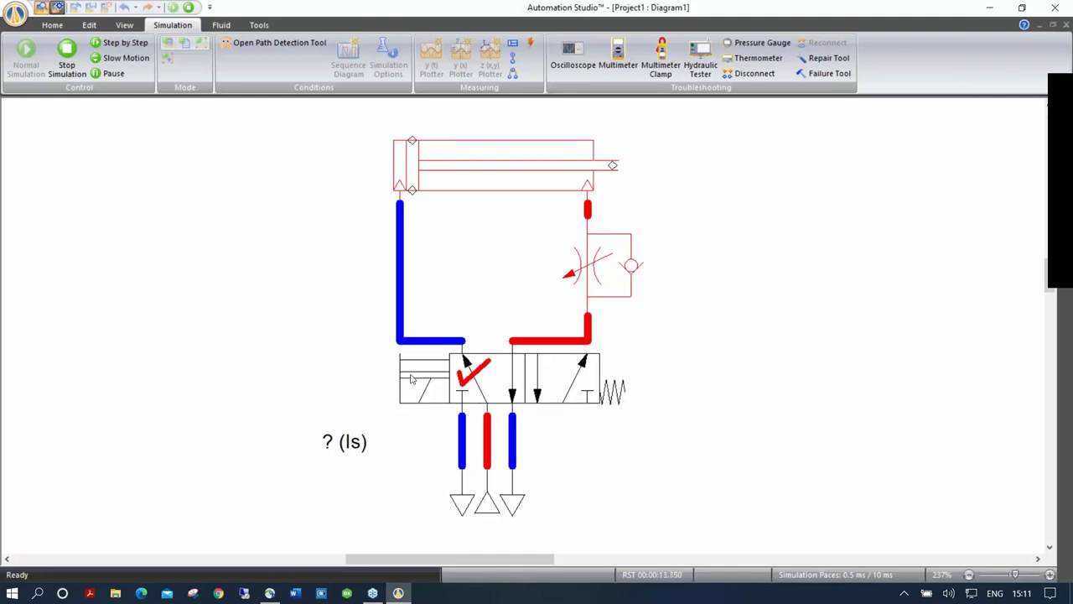
click(609, 289)
mouse_move(671, 321)
mouse_down()
mouse_move(653, 329)
mouse_move(757, 323)
mouse_move(676, 323)
mouse_up()
click(541, 396)
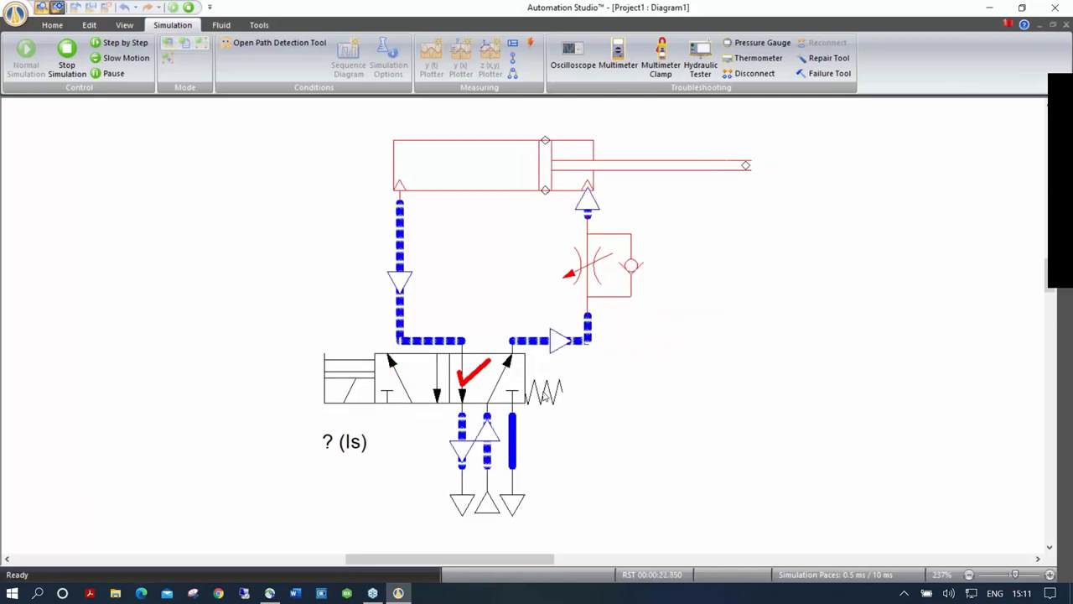
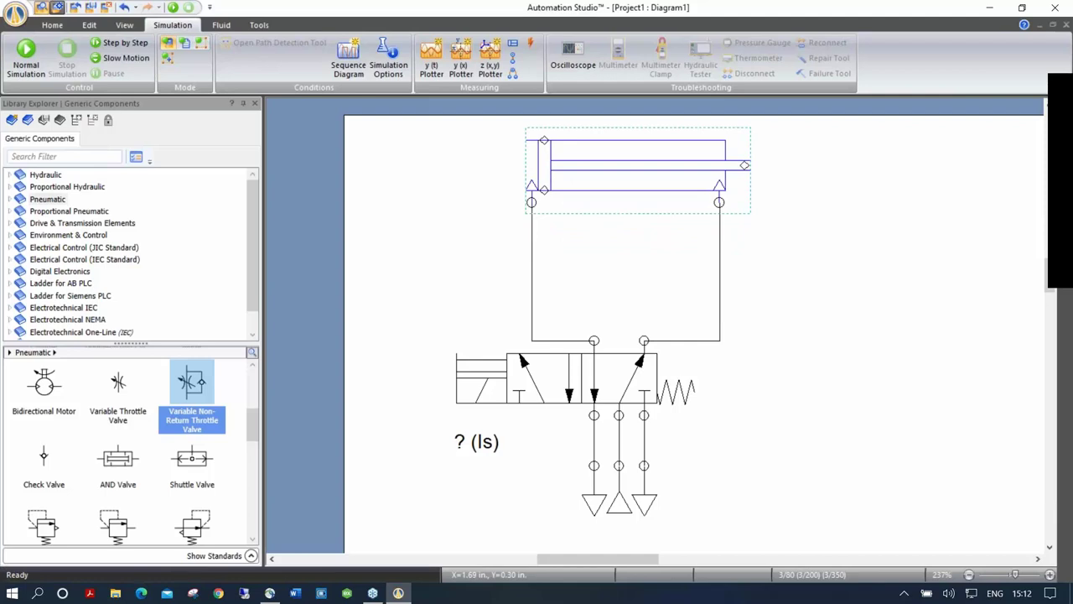
Place a Variable Throttle Valve on the line to the cylinder's right port, and delete it again.
click(436, 233)
drag(436, 233, 364, 223)
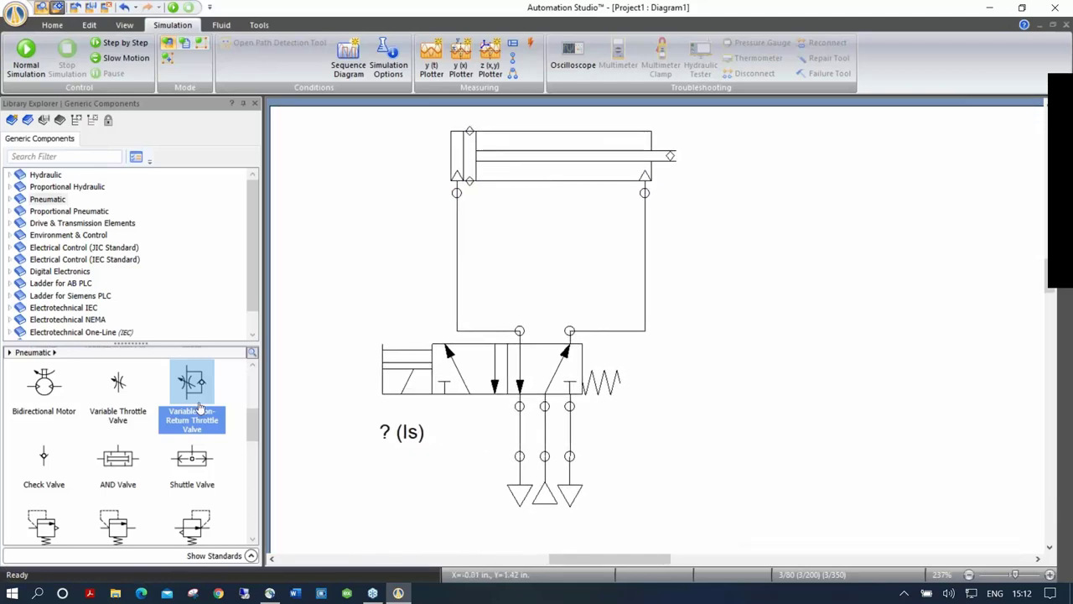
drag(123, 390, 651, 229)
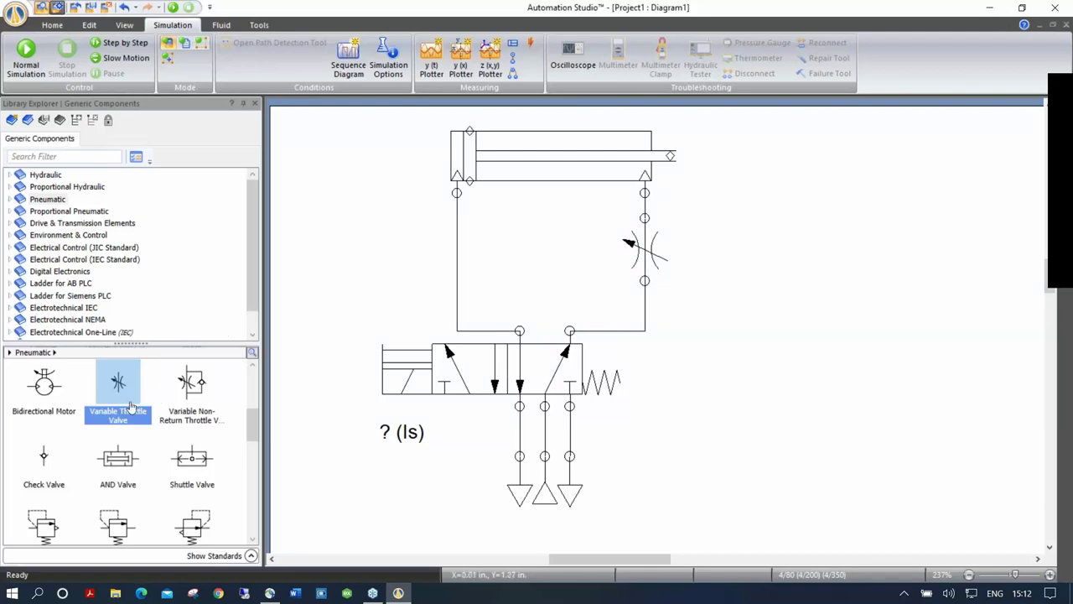
click(642, 252)
key(Delete)
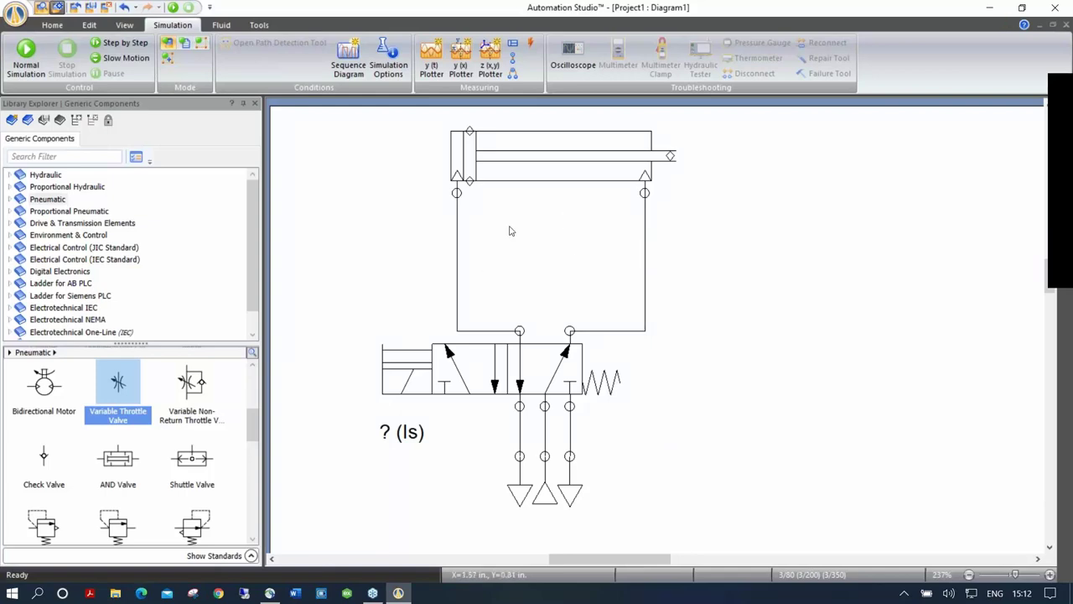
Pan the diagram view in several directions to look over the circuit on the page.
click(125, 26)
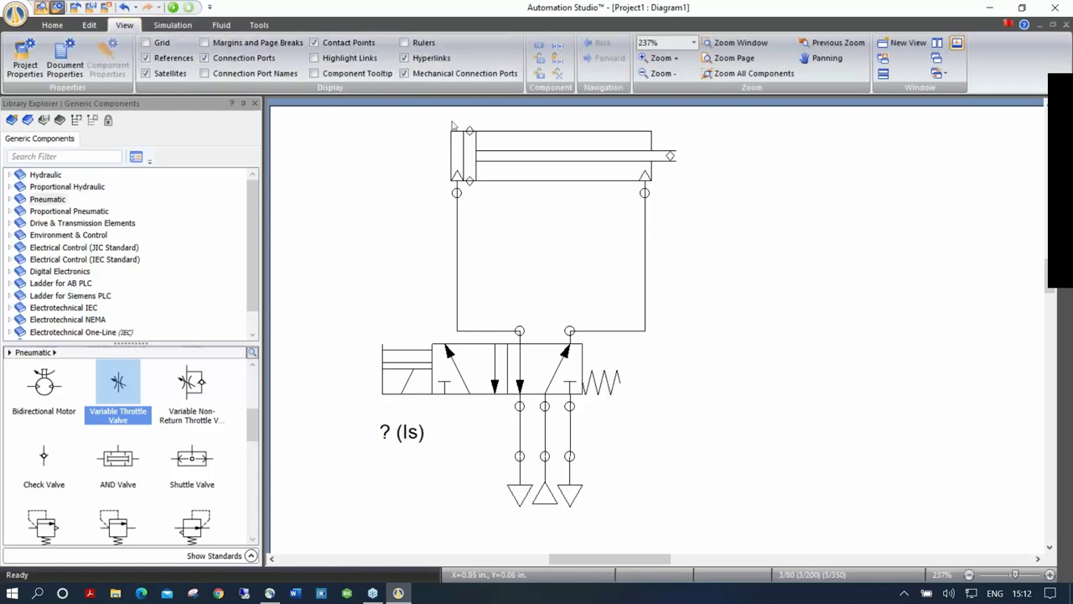
click(826, 64)
drag(747, 232, 674, 216)
key(Escape)
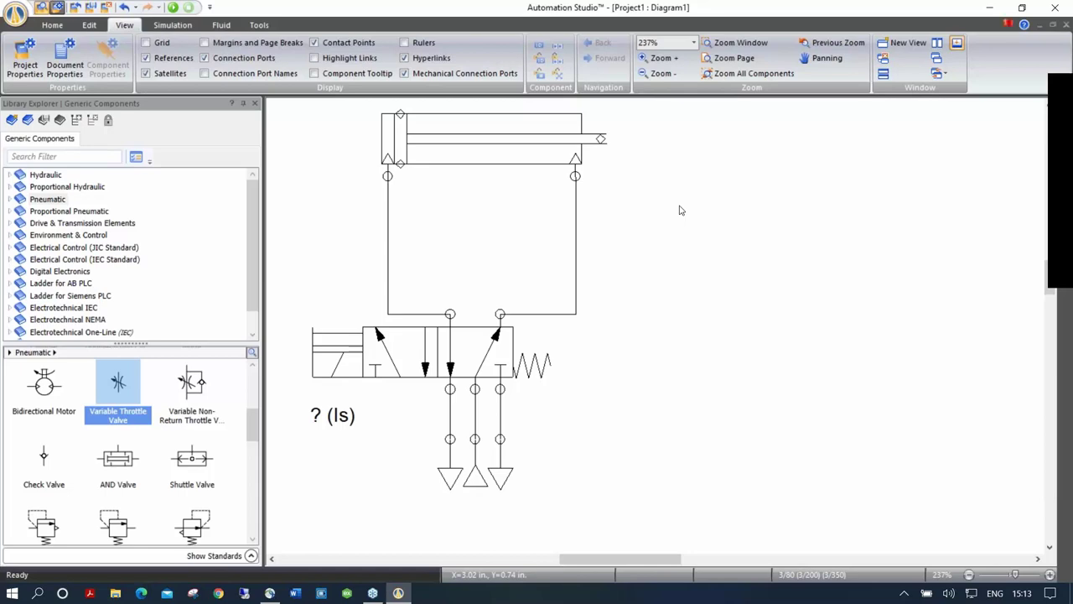
key(space)
drag(543, 258, 646, 284)
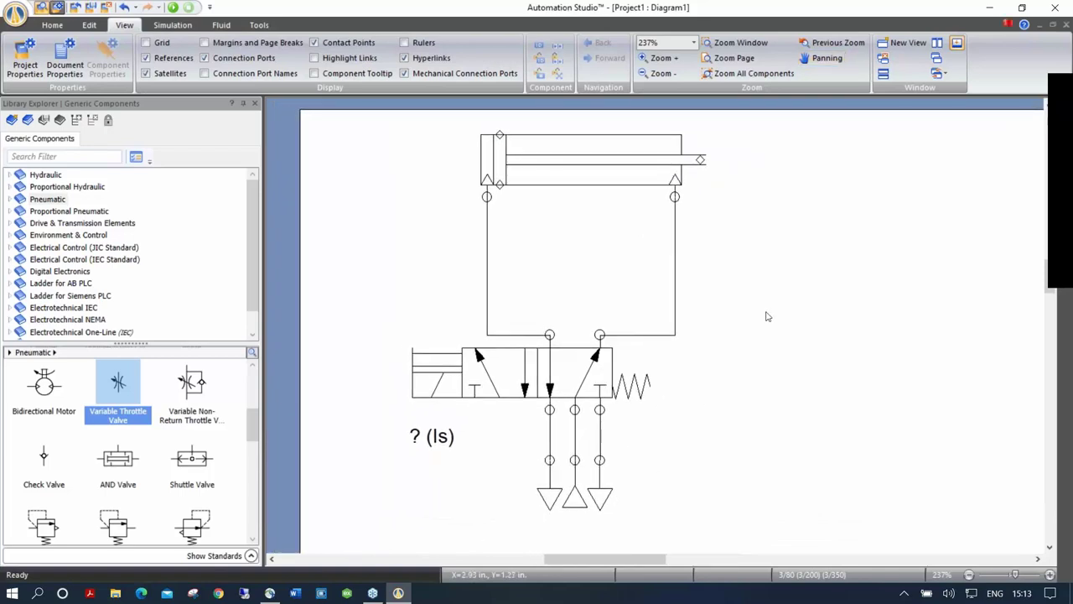
drag(788, 351, 484, 235)
drag(416, 229, 703, 340)
key(Escape)
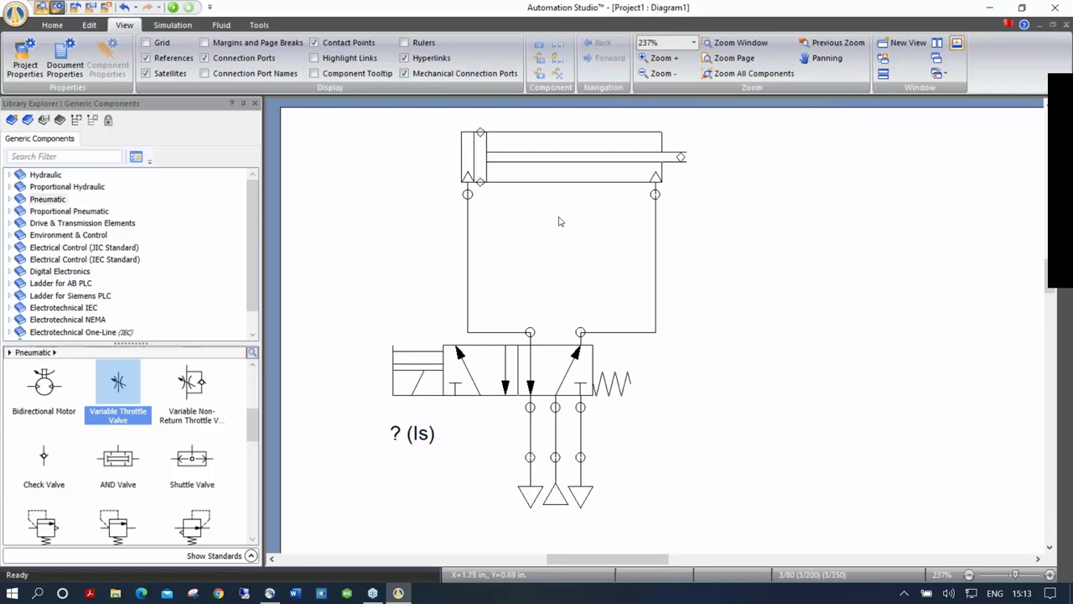
Zoom out to the whole page and back in on the circuit and other page areas to examine the layout.
scroll(559, 221, down, 10)
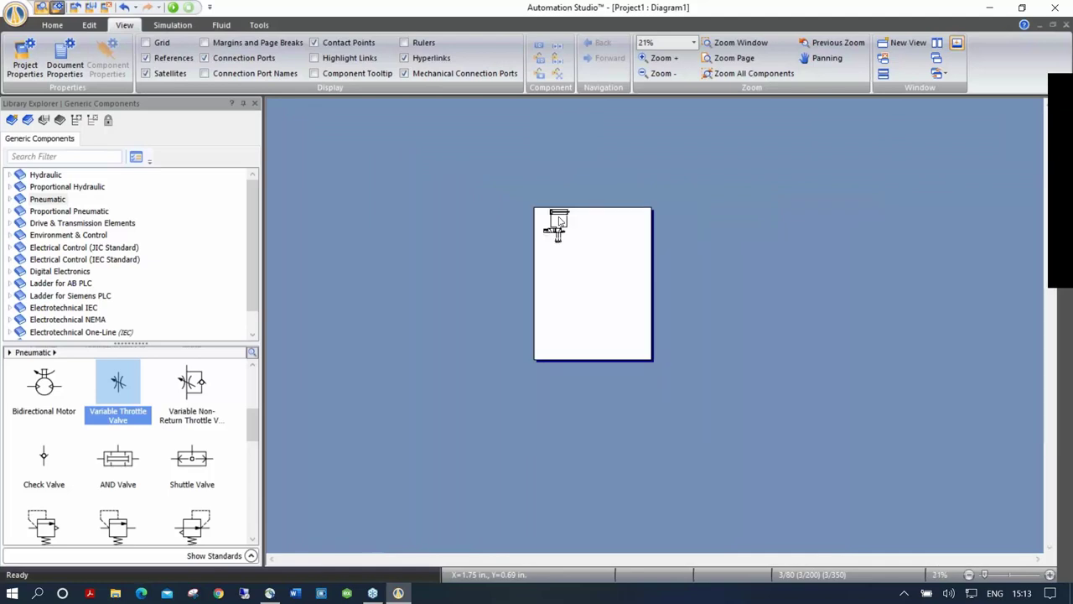
scroll(559, 220, up, 7)
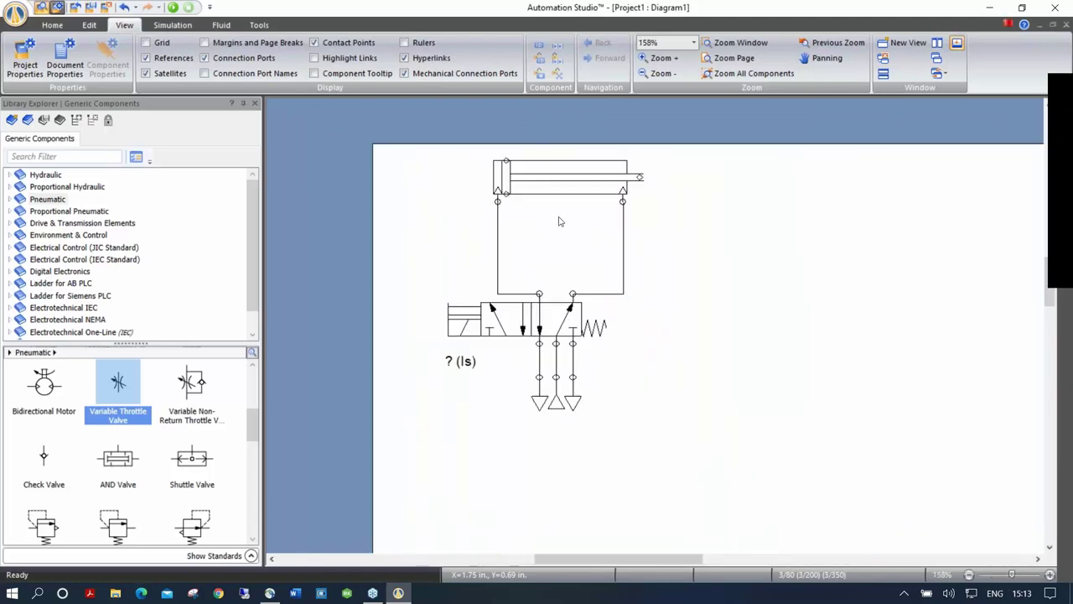
scroll(702, 206, down, 6)
scroll(702, 207, up, 9)
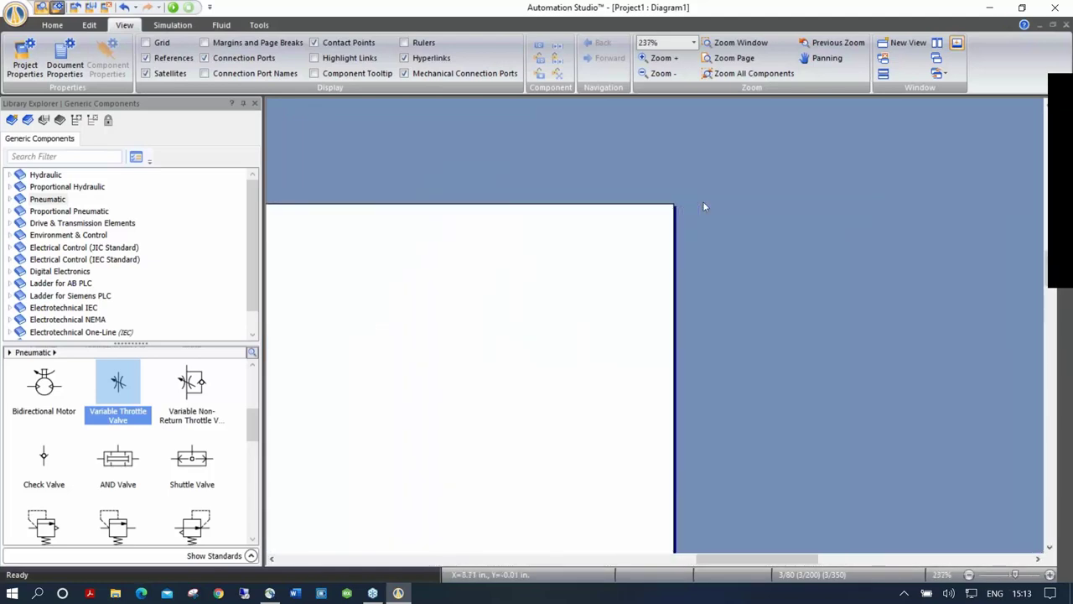
scroll(702, 206, down, 6)
scroll(554, 243, up, 8)
scroll(553, 243, down, 3)
scroll(562, 198, down, 4)
scroll(563, 199, up, 7)
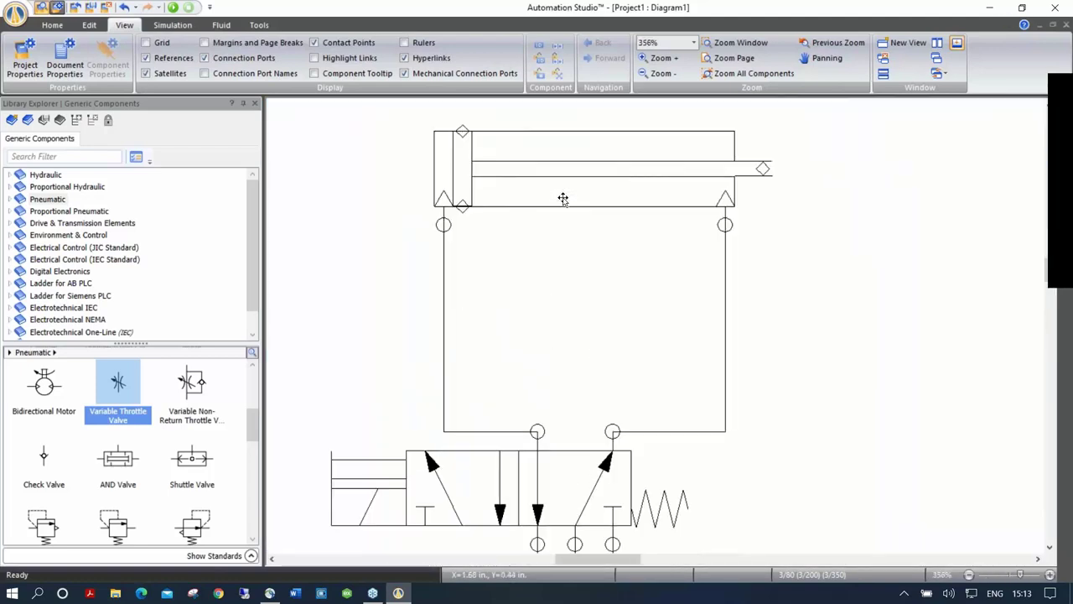
scroll(562, 199, down, 2)
scroll(562, 199, up, 2)
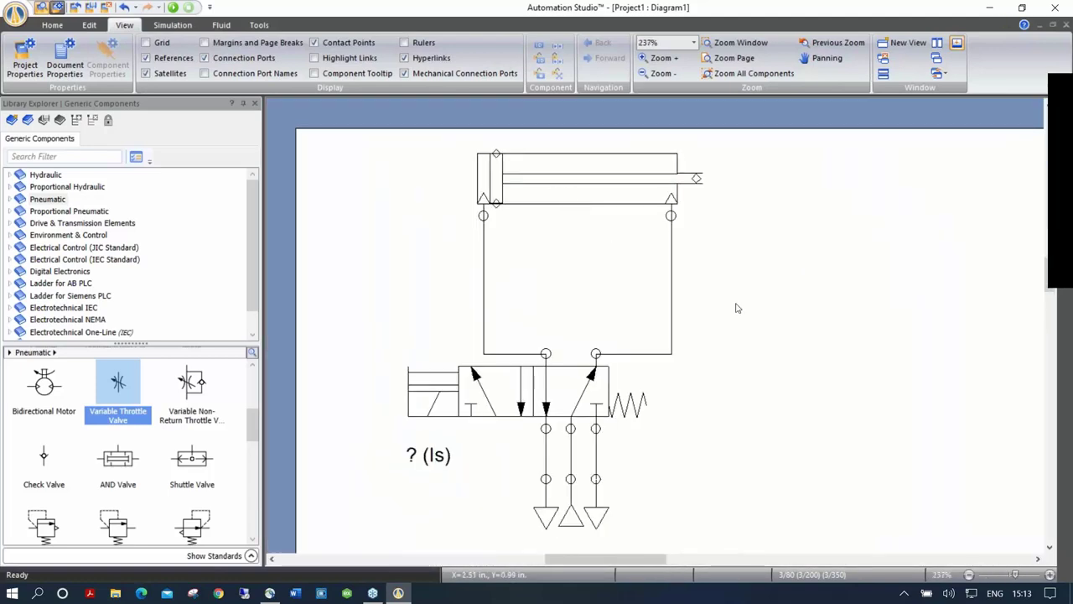
Move the double-acting cylinder down, closer to the 5/2-way valve.
middle_click(825, 345)
drag(826, 346, 757, 321)
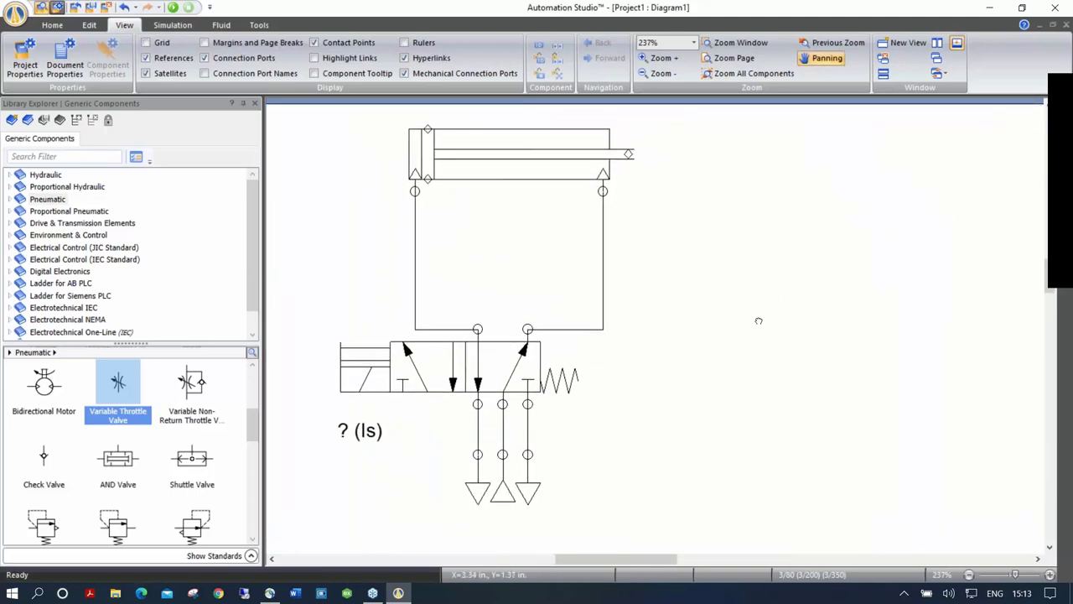
drag(537, 157, 551, 238)
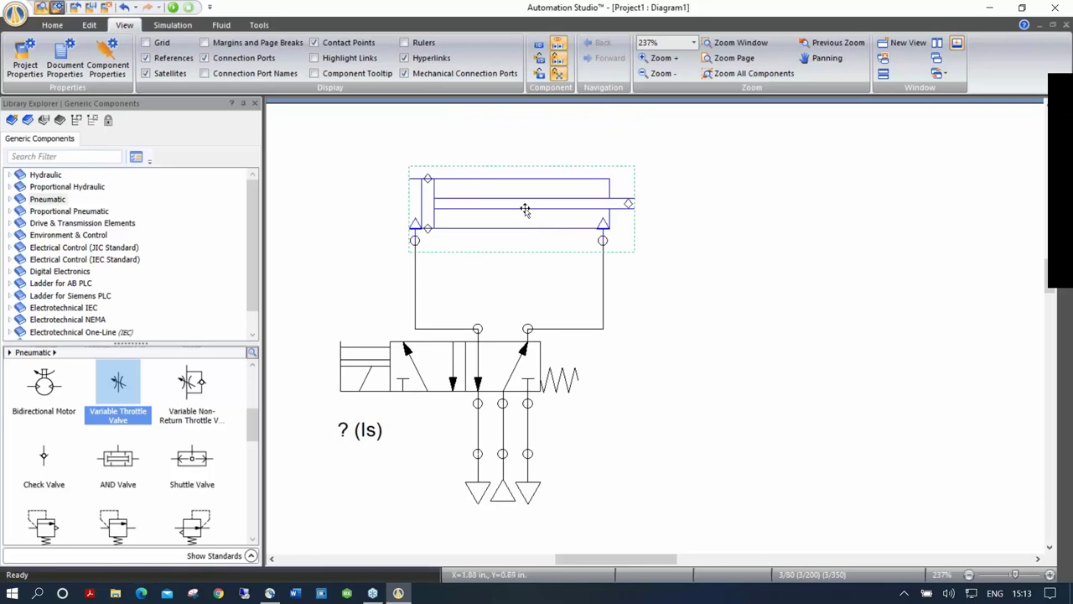
Read the context help on the Double-Acting Cylinder, especially the paragraph on unequal piston areas, and close it.
right_click(523, 205)
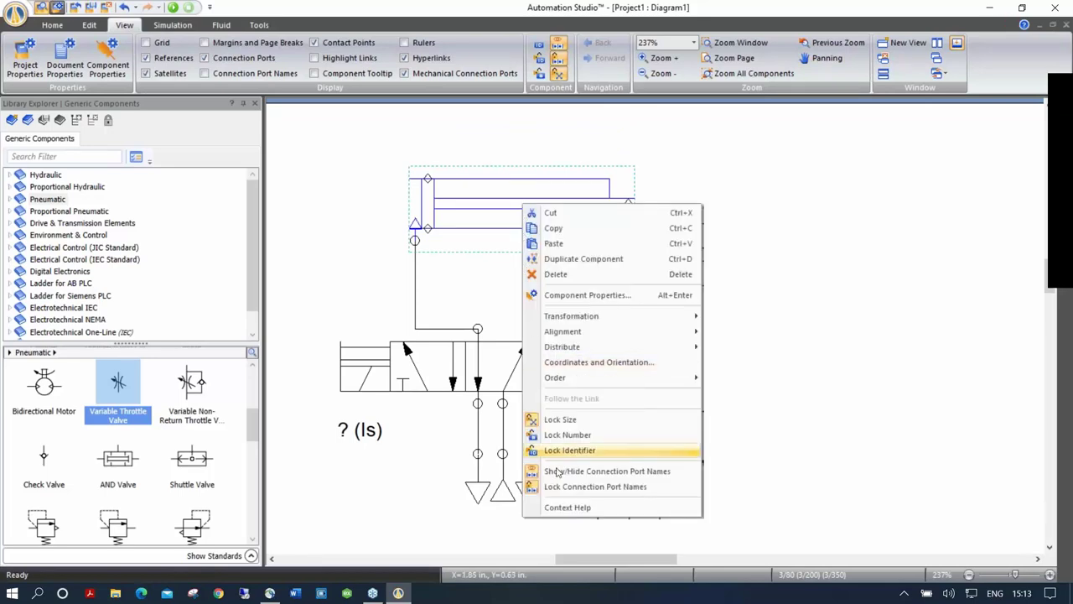
click(575, 506)
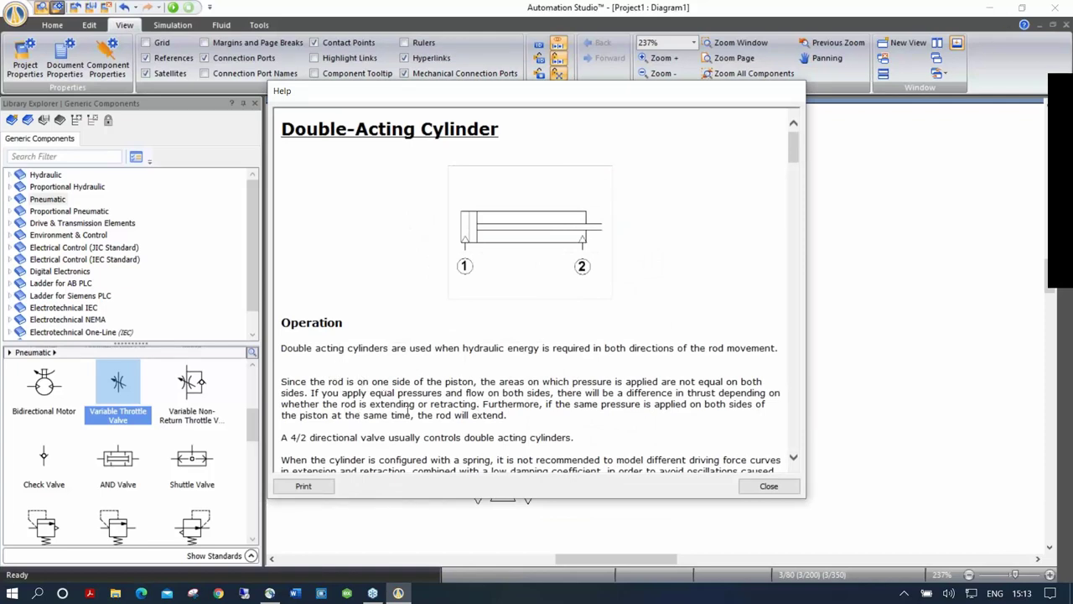
drag(507, 416, 336, 379)
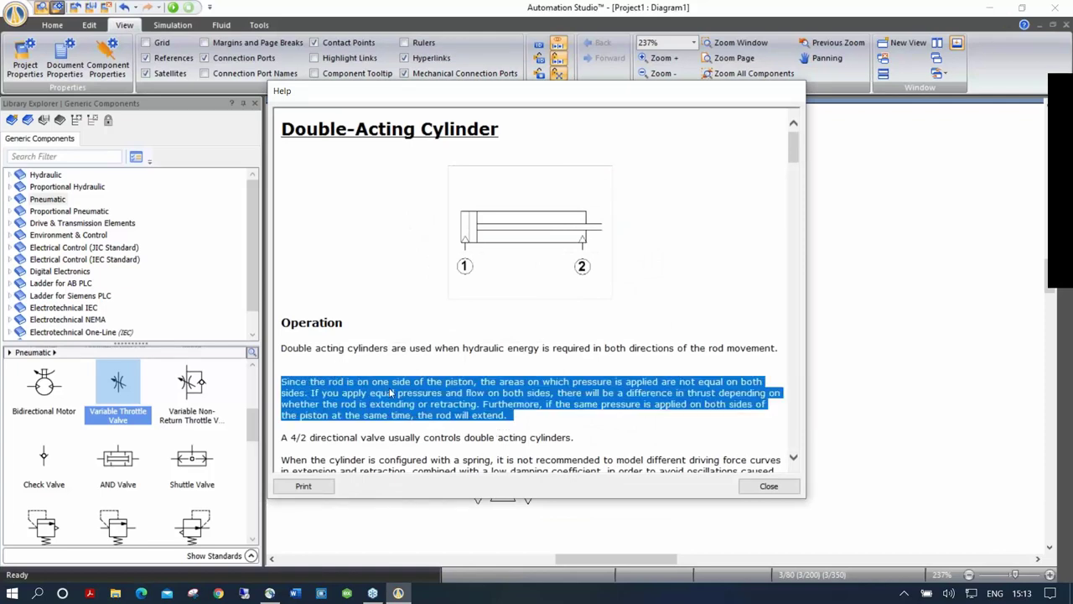
click(769, 486)
Copy the entire circuit, switch to Word, and paste it into the blank document.
drag(277, 134, 802, 598)
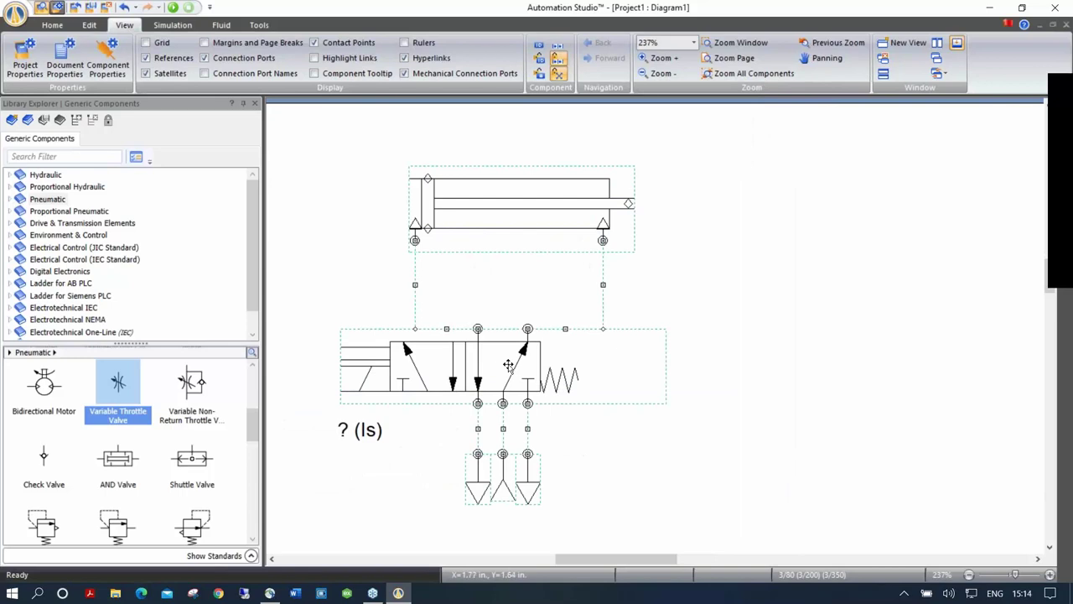
right_click(509, 367)
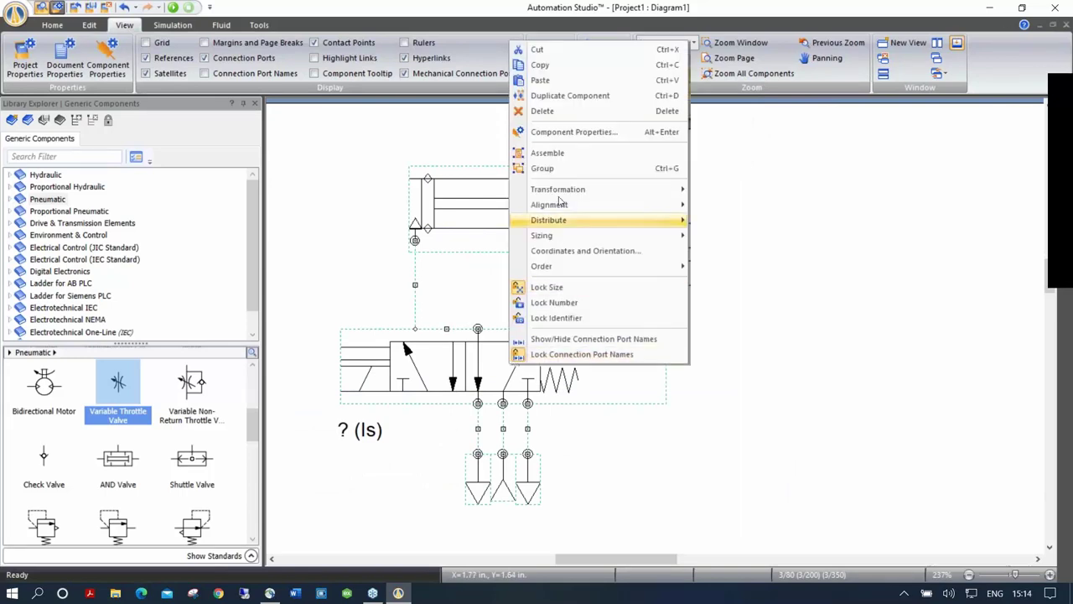
click(540, 64)
click(244, 593)
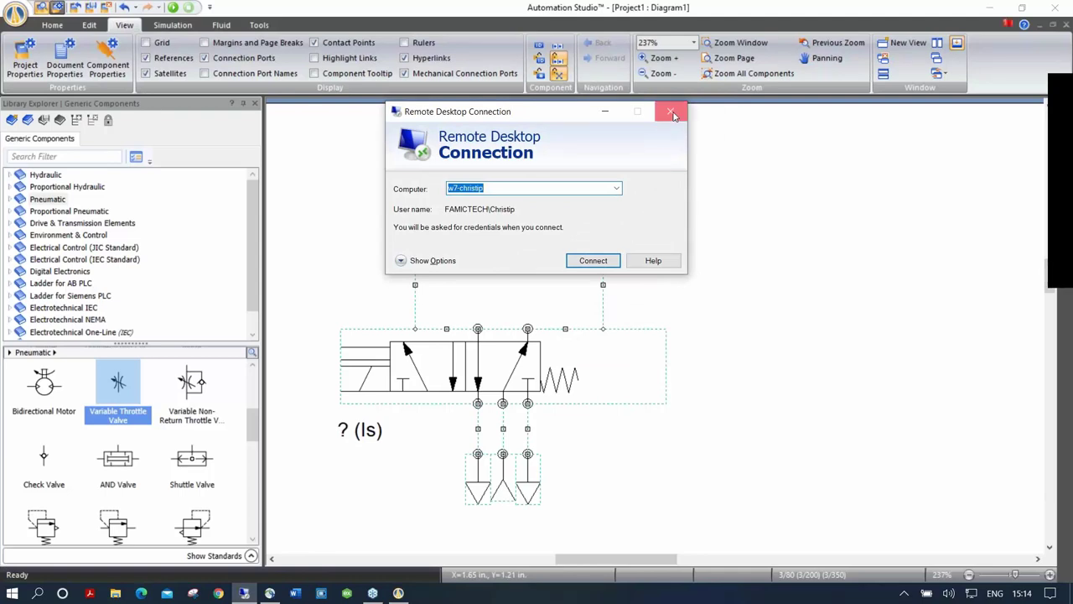
click(670, 111)
click(295, 593)
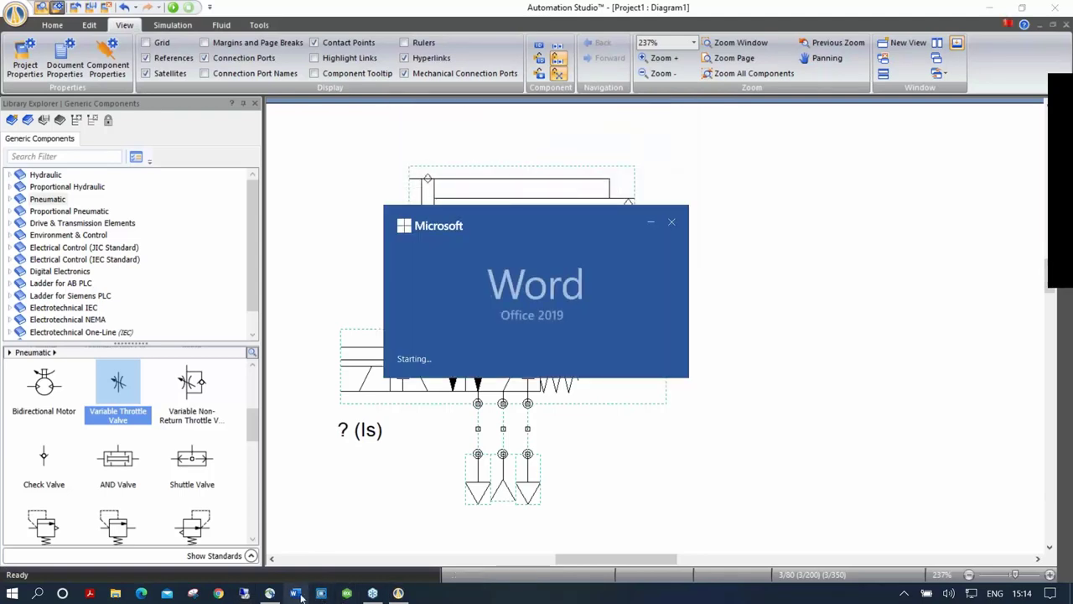
right_click(490, 186)
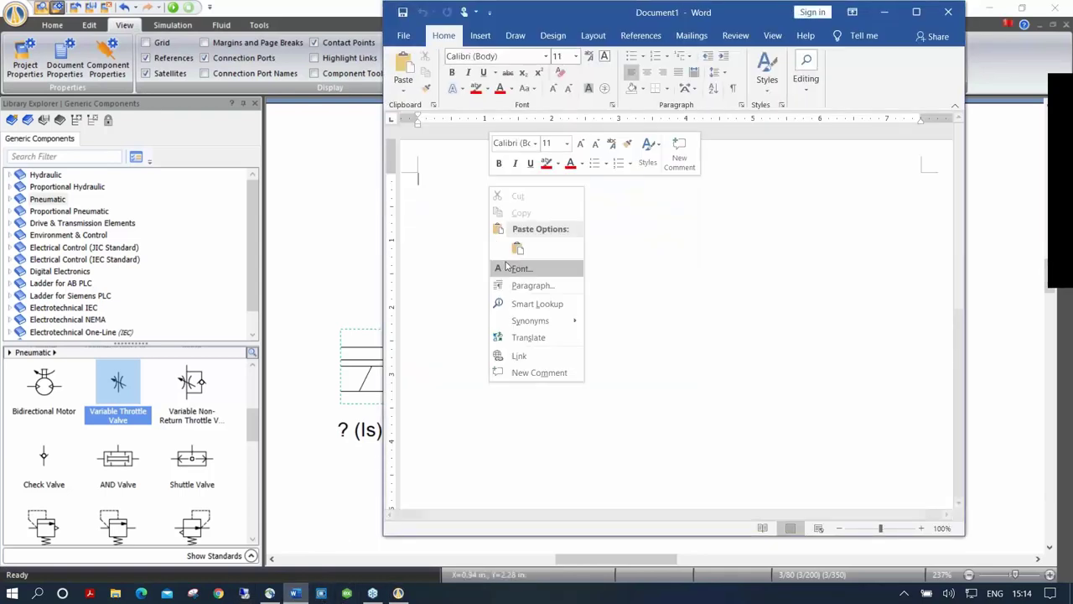
click(511, 247)
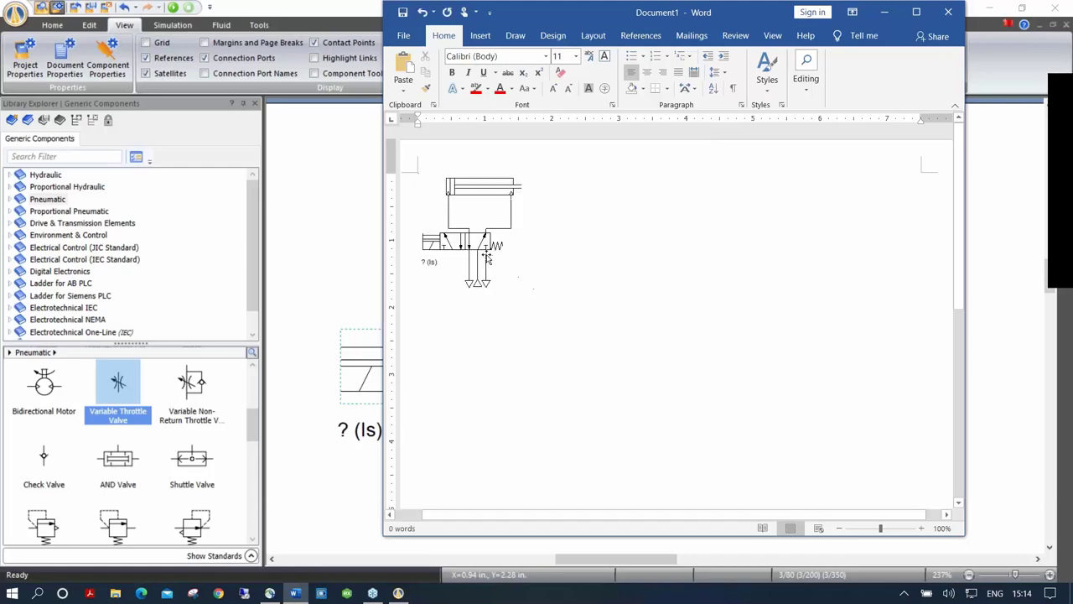
Enlarge the pasted circuit picture in the Word document, and close Word without saving.
click(486, 256)
drag(559, 315, 579, 185)
click(639, 241)
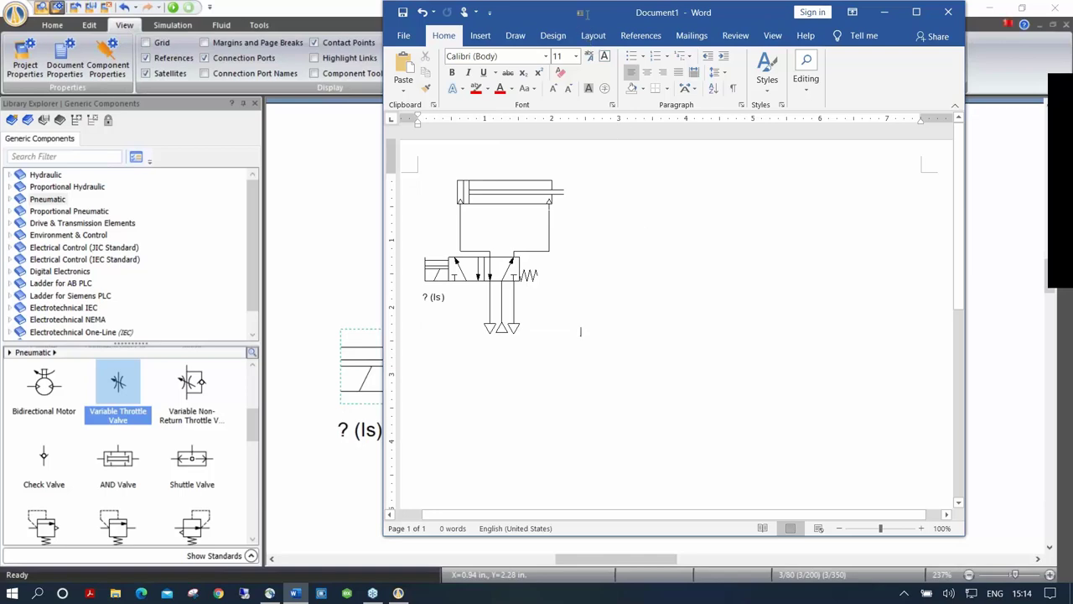
drag(588, 19, 506, 25)
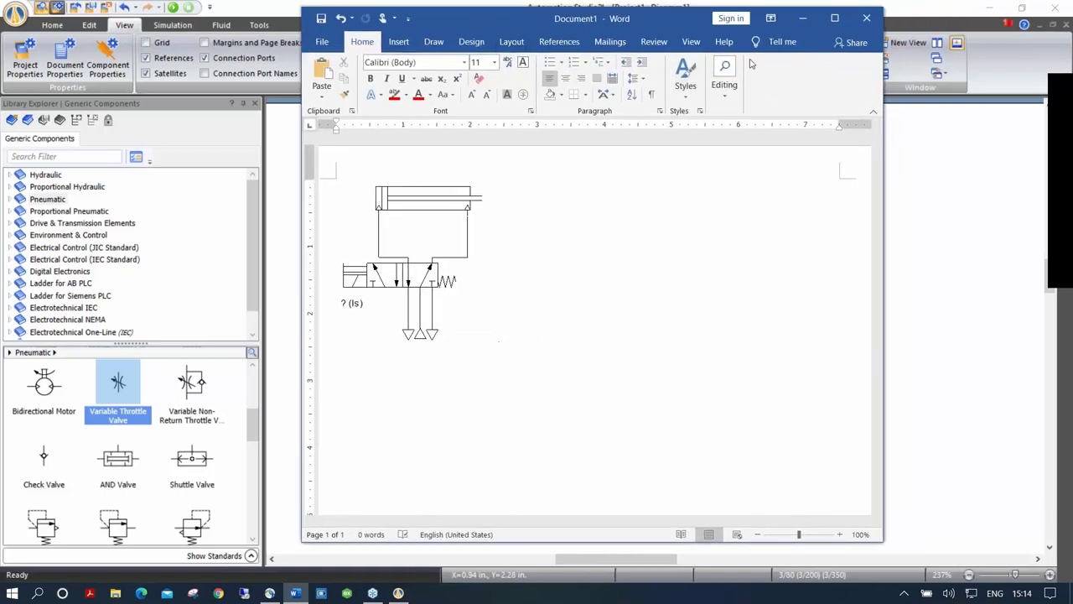
click(869, 25)
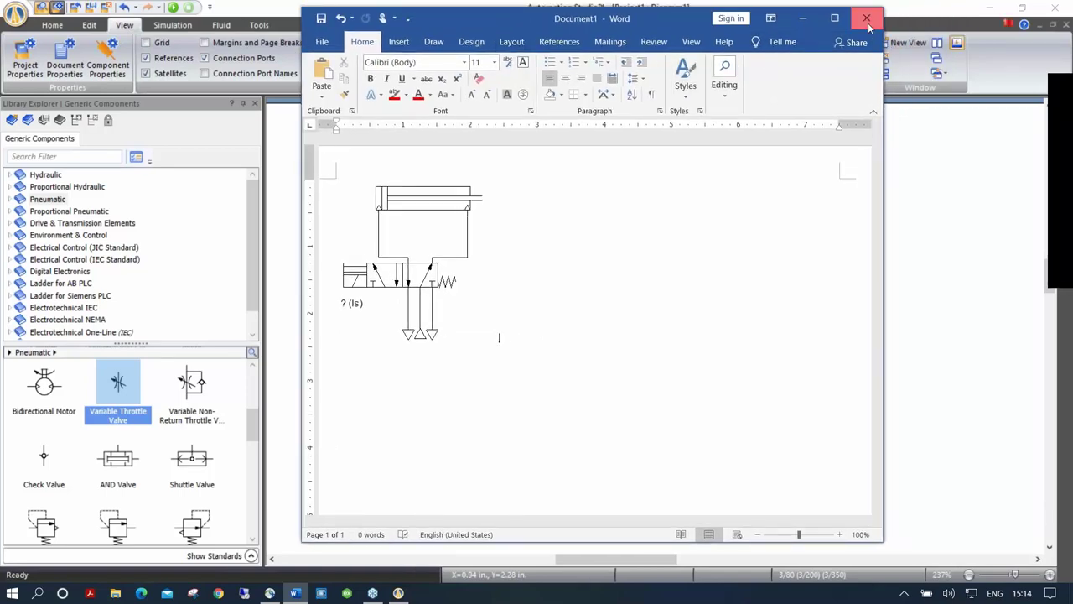
click(536, 329)
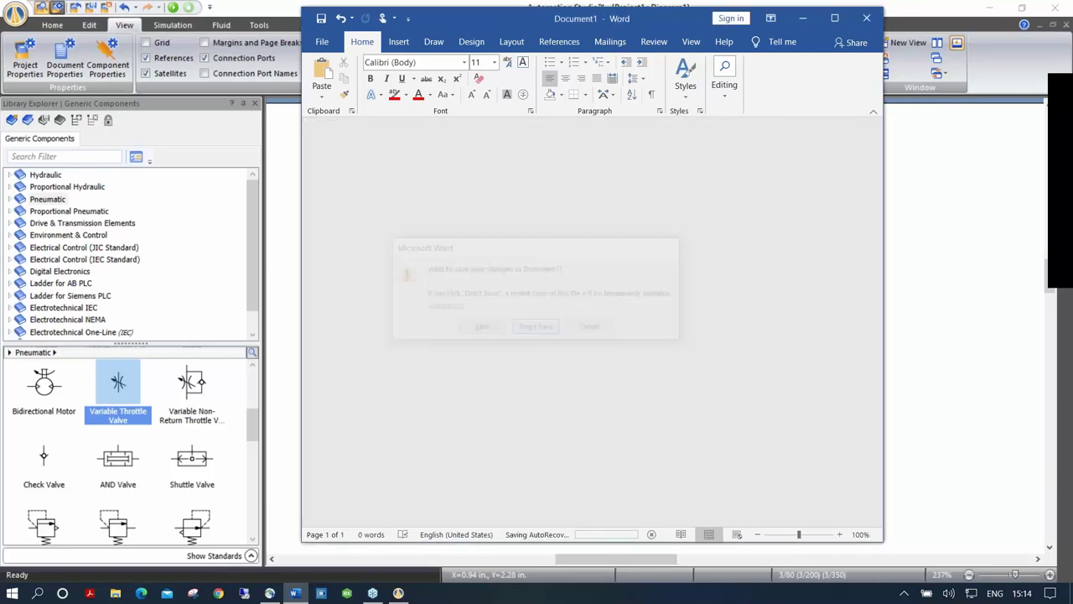
Return to the start of the pneumatic component library and expand the Pneumatic category into its subcategories.
drag(738, 375, 721, 327)
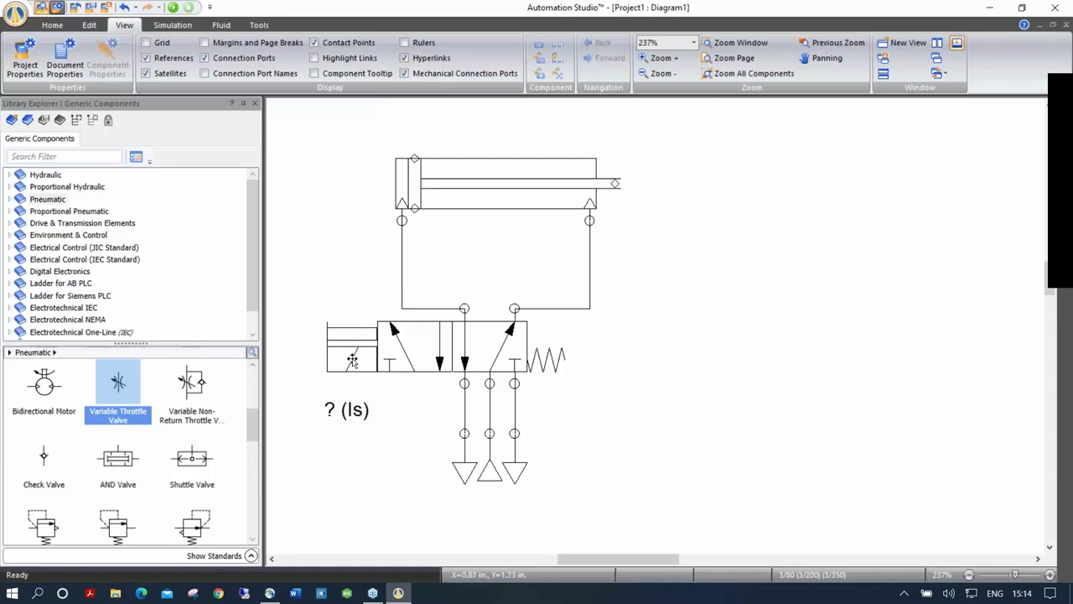
drag(250, 424, 248, 384)
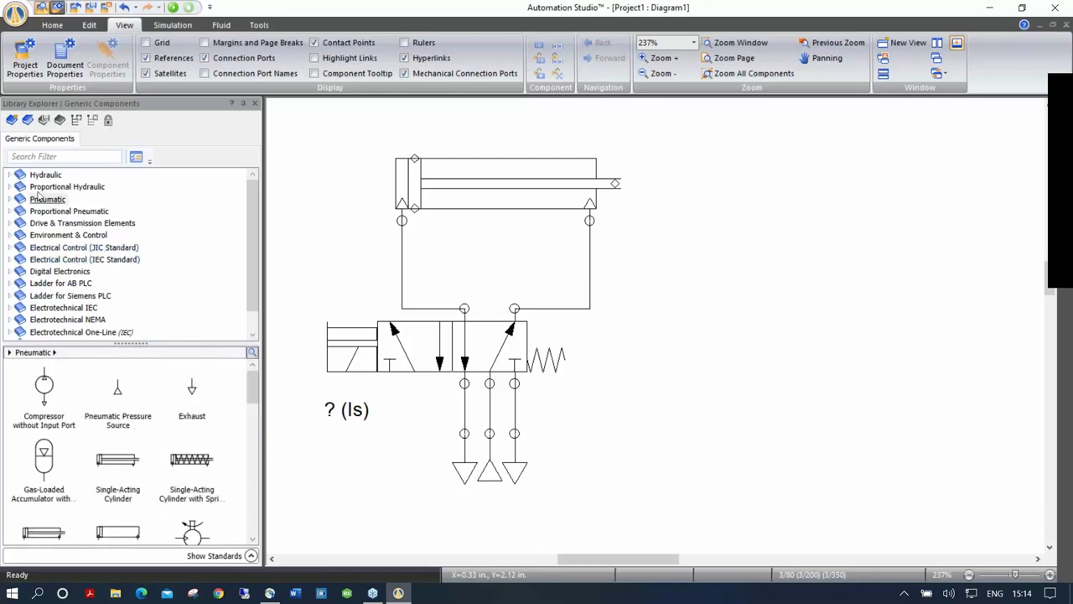
click(8, 201)
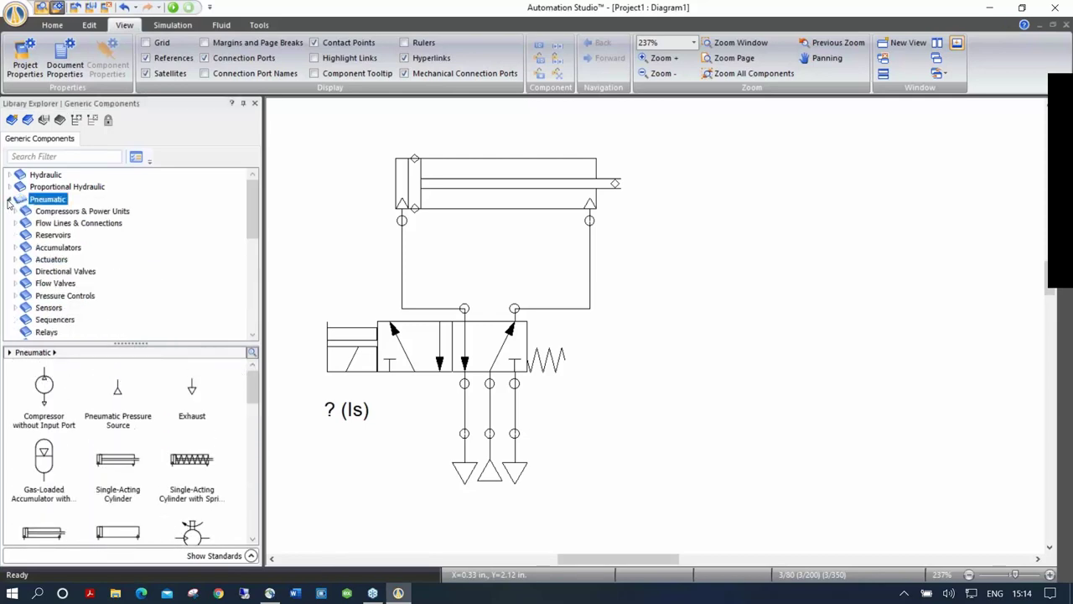
Browse the 5/2-Way Valves among the pneumatic directional valves in the library, and collapse the Pneumatic category.
click(14, 272)
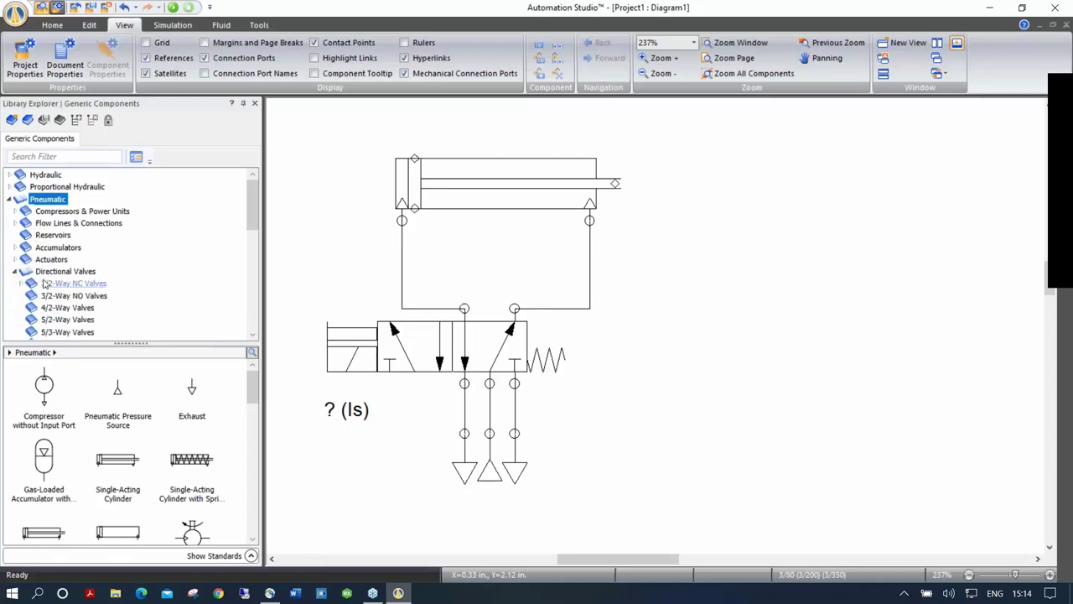
click(53, 321)
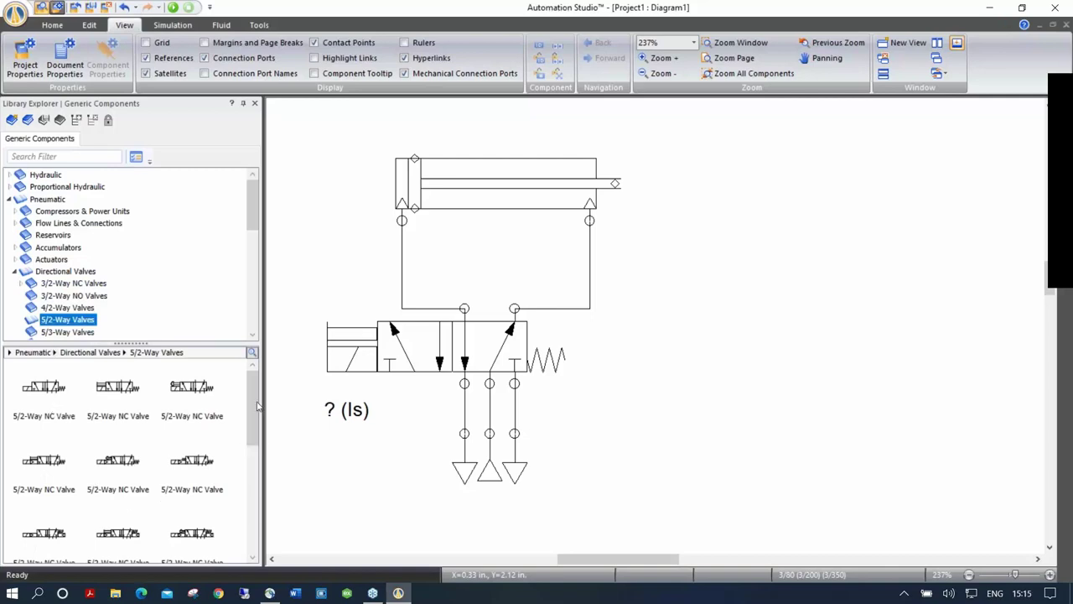
mouse_move(256, 419)
mouse_down()
mouse_move(246, 512)
mouse_move(252, 406)
mouse_up()
click(9, 199)
Open the 5/2-way valve's Builder and delete both commands, including the solenoid, from the left end of its symbol.
click(391, 347)
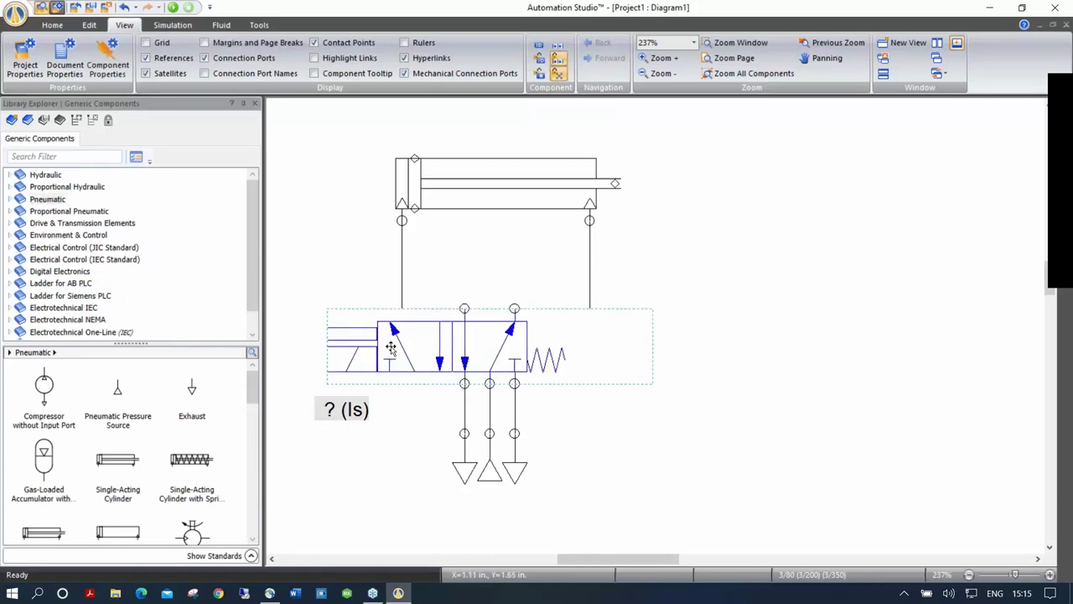
double_click(390, 348)
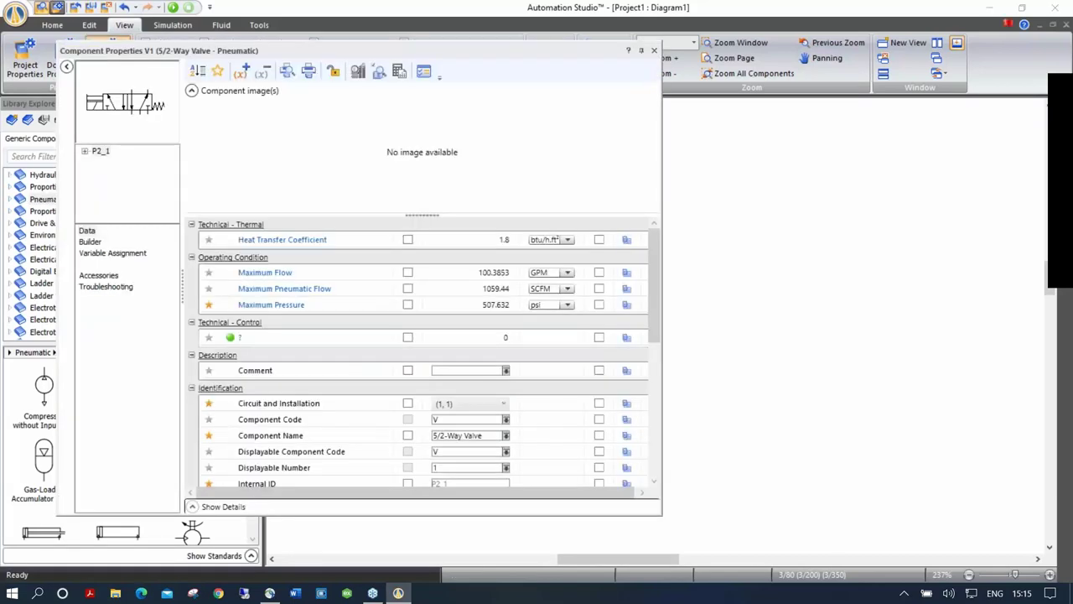
click(89, 242)
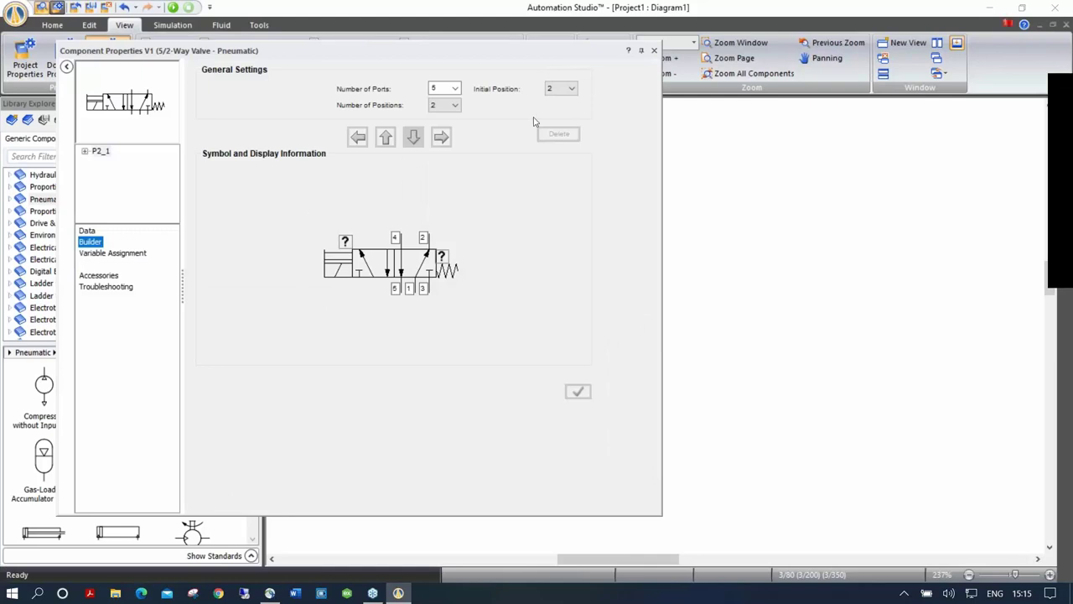
click(1065, 272)
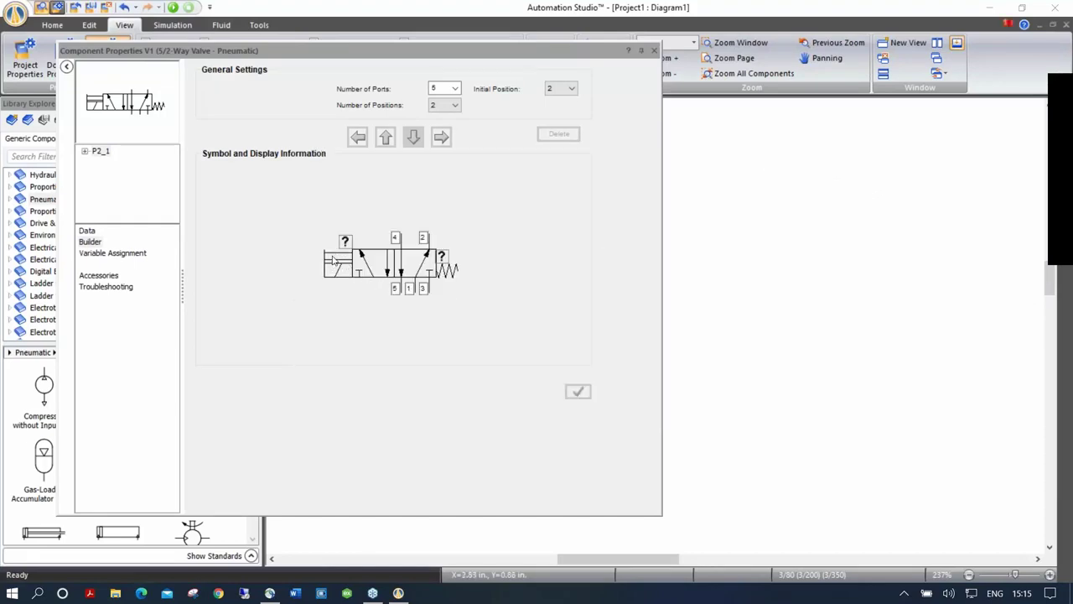
click(333, 260)
click(558, 134)
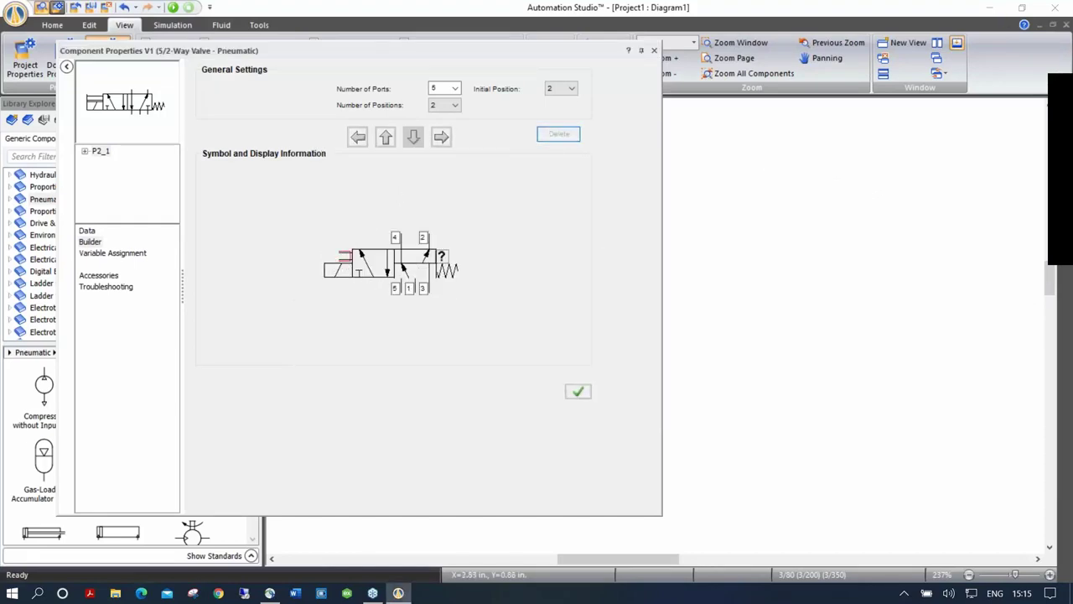
click(337, 269)
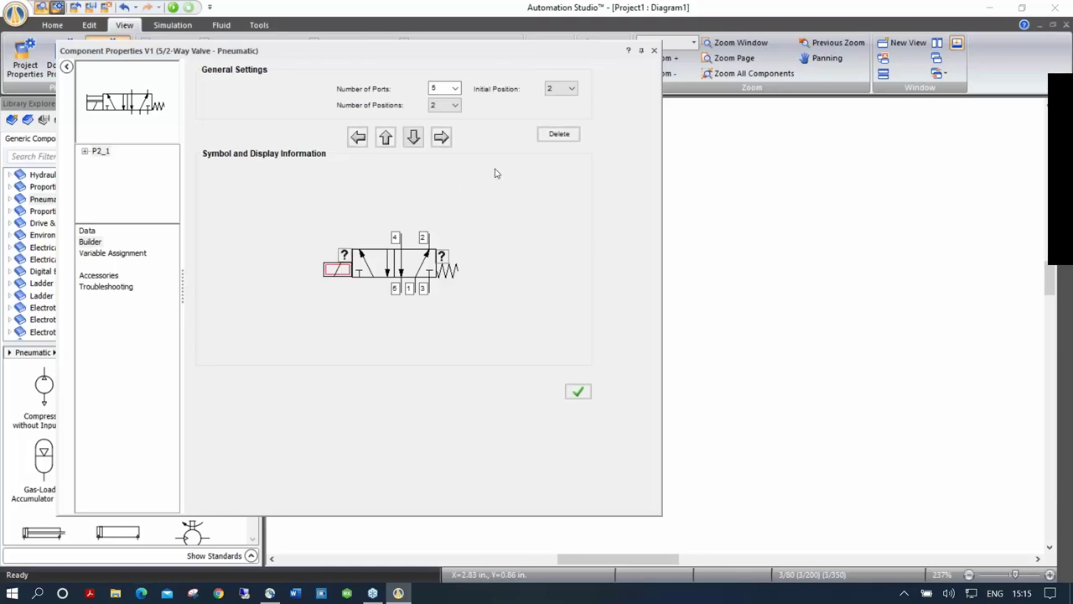
click(553, 136)
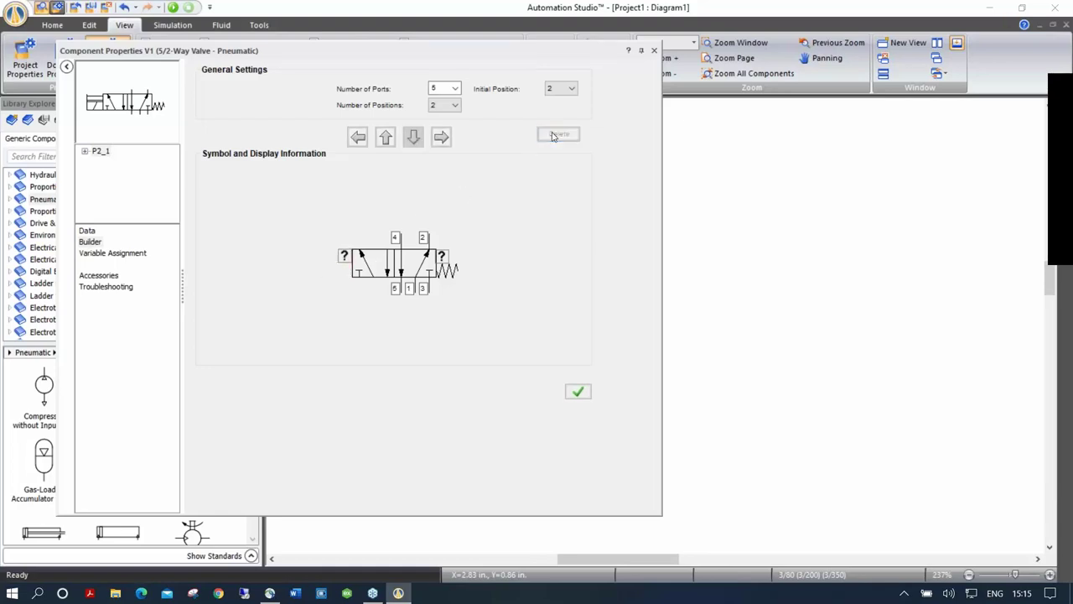
Add a Push-Button command to the valve's left end and shift it down to the middle of that side.
click(344, 258)
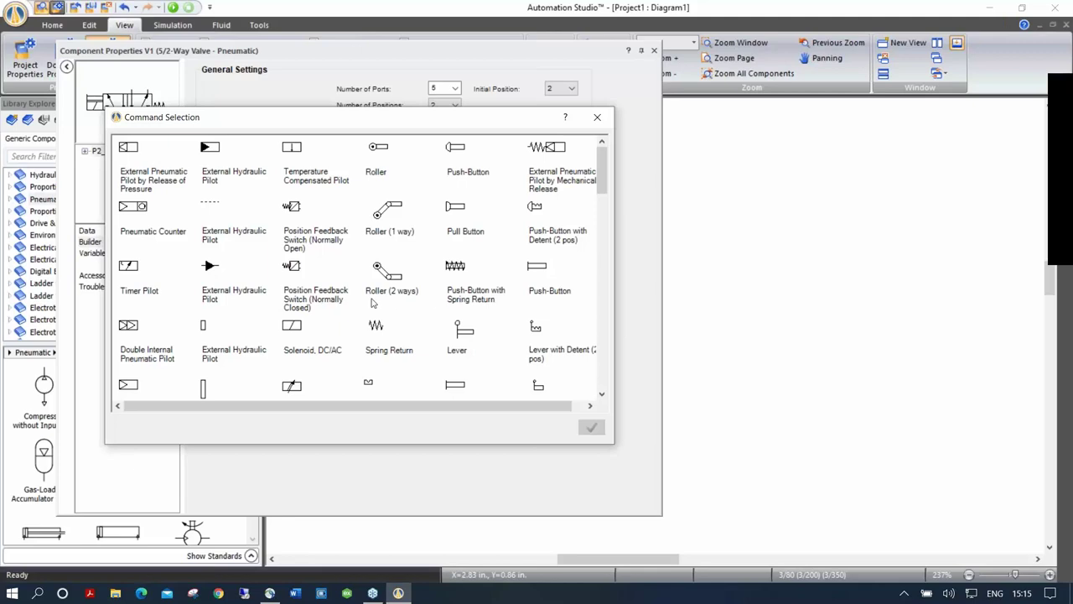
double_click(454, 149)
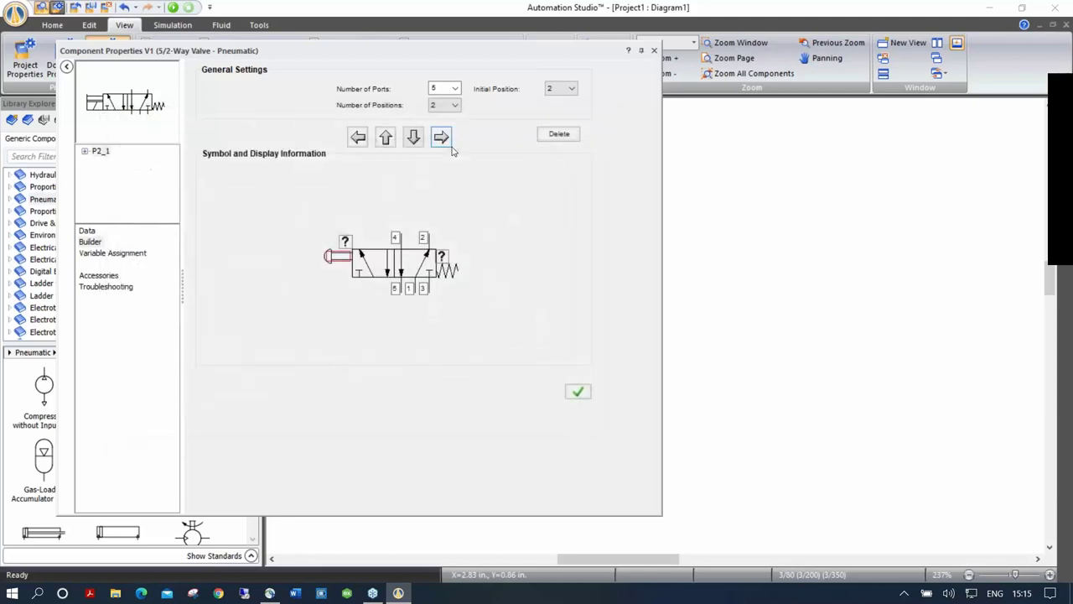
click(413, 137)
click(413, 137)
click(412, 138)
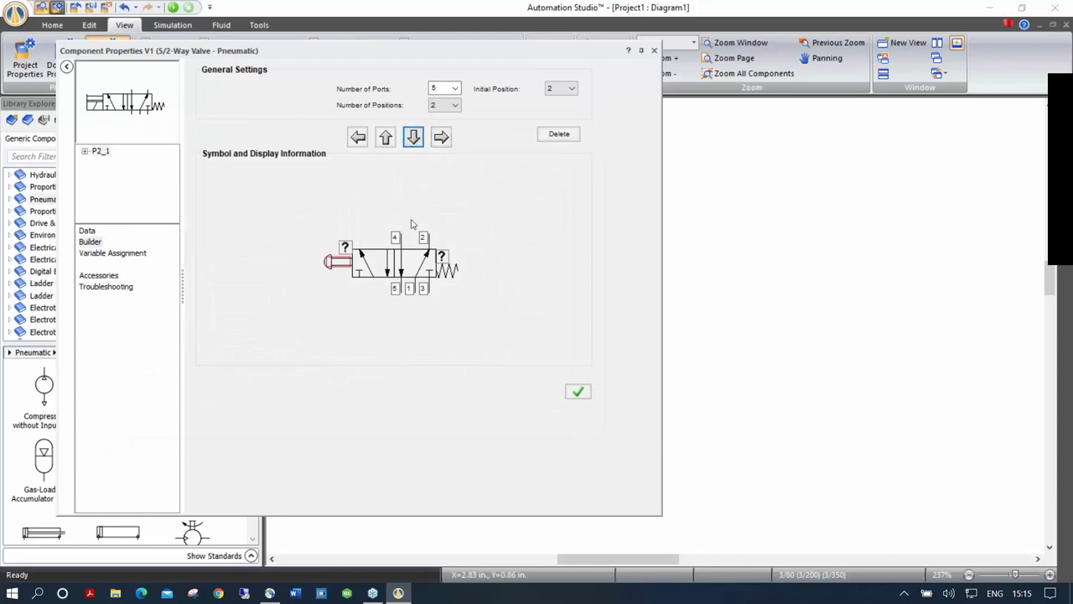
View the standard spool options for the valve's right position without choosing one, then apply the valve changes and close its properties.
click(410, 268)
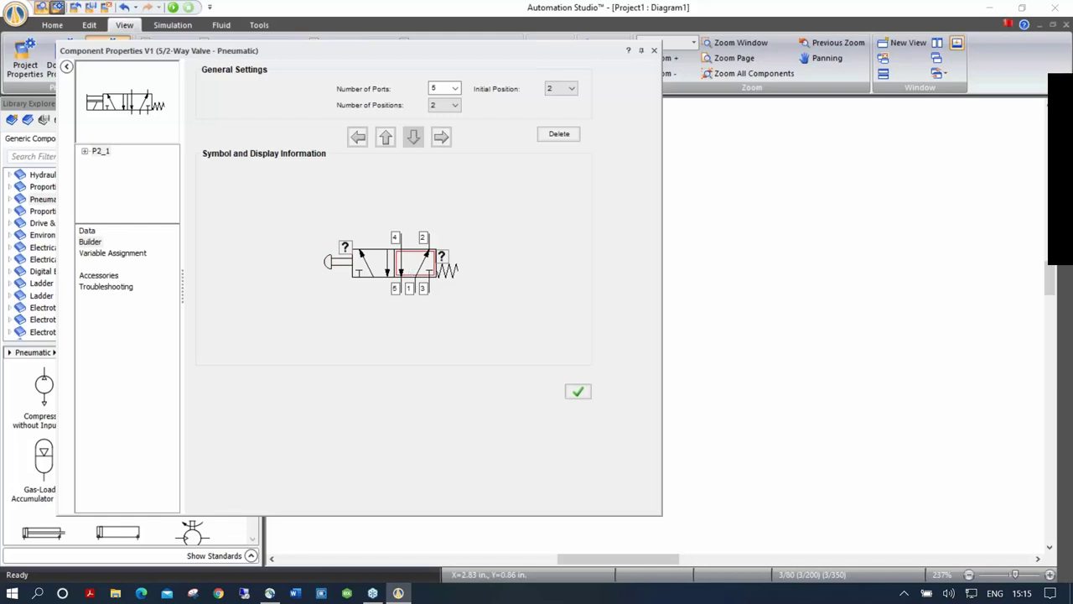
double_click(411, 268)
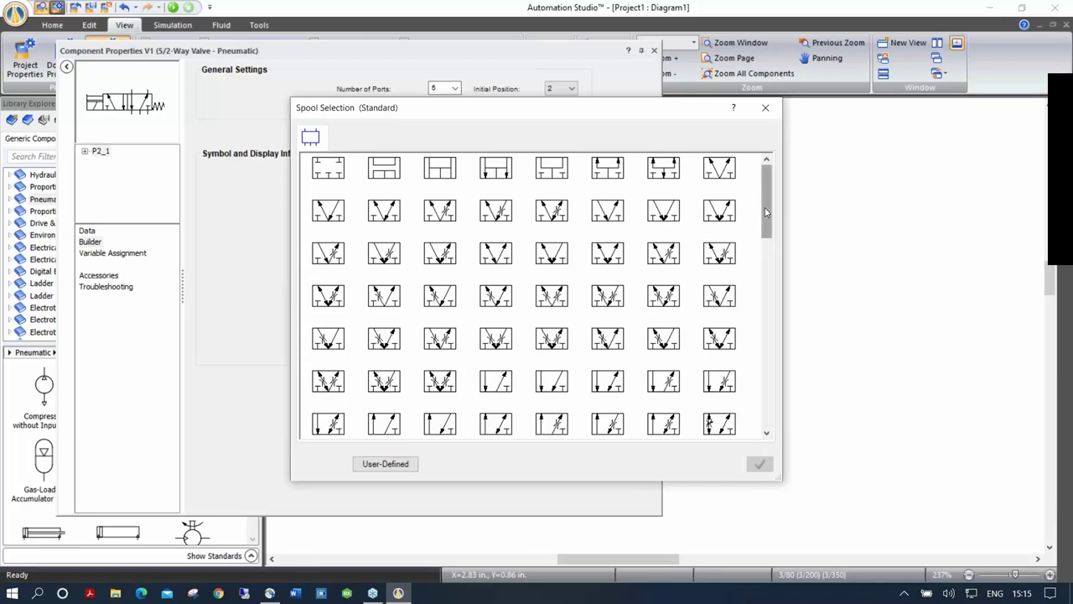
scroll(765, 212, down, 3)
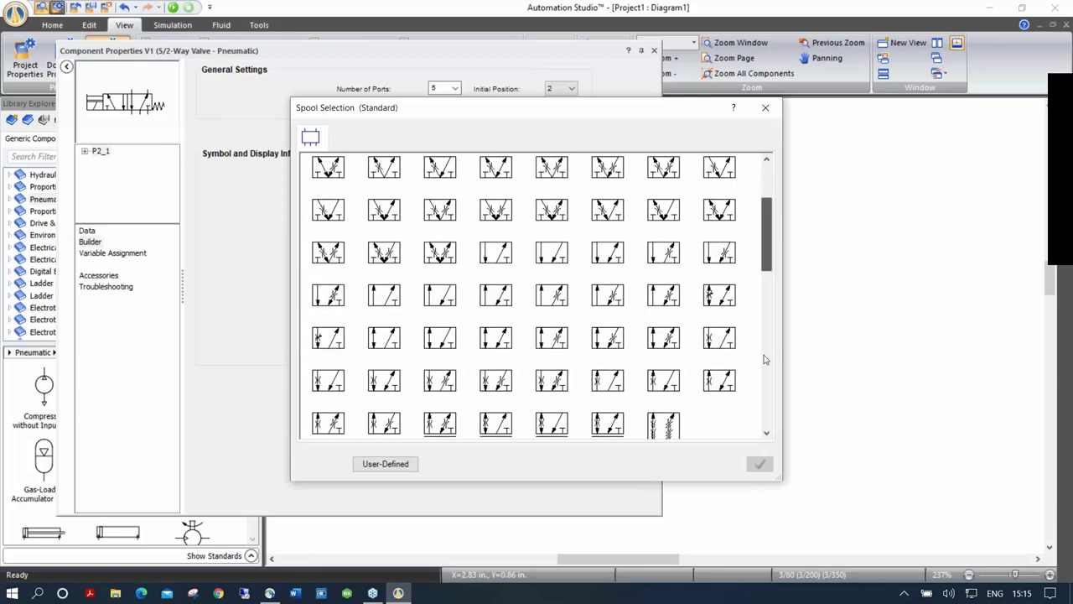
scroll(765, 359, down, 10)
click(765, 108)
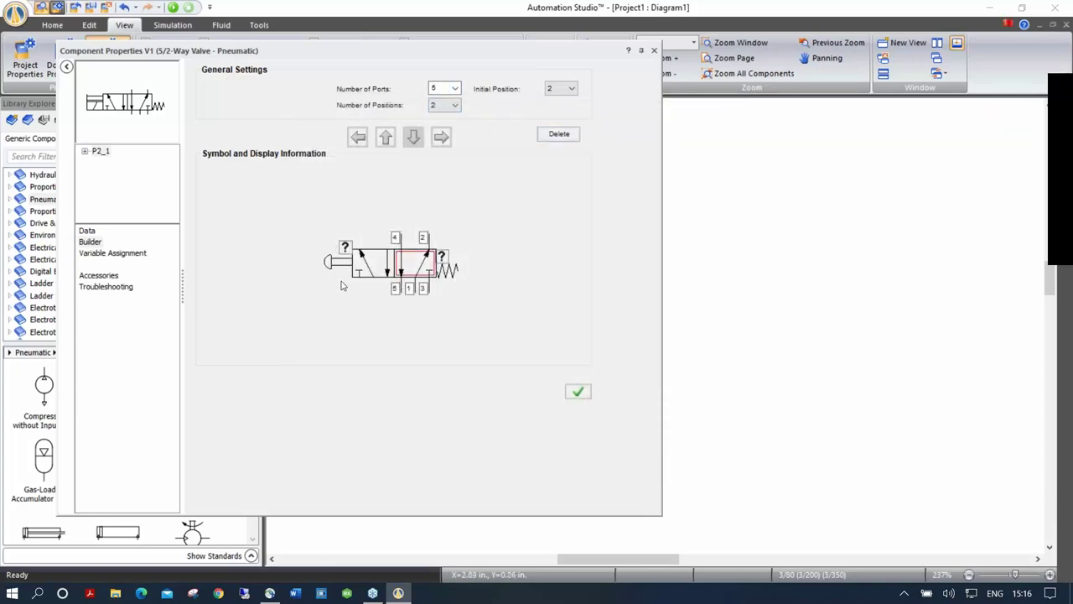
click(580, 391)
click(655, 52)
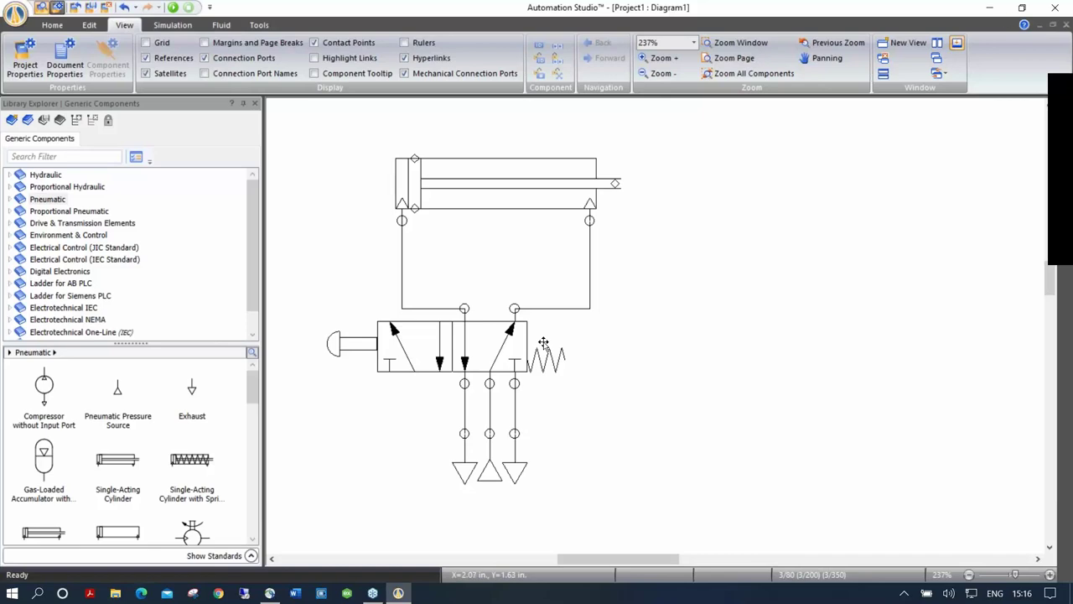
Simulate the circuit, operate the valve with its push-button, and stop the simulation.
click(172, 8)
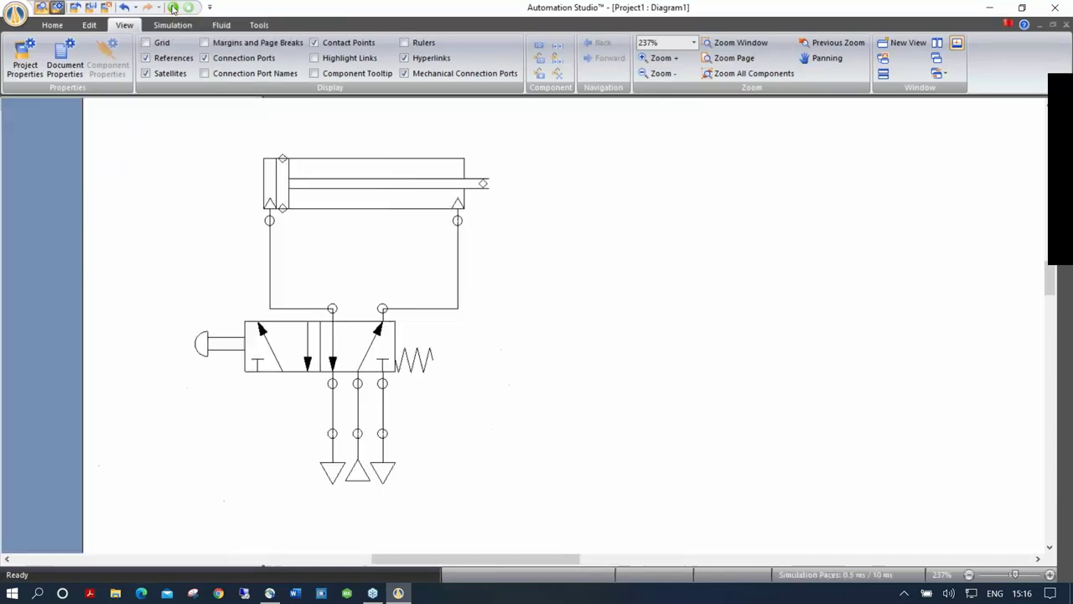
click(216, 352)
drag(216, 352, 209, 360)
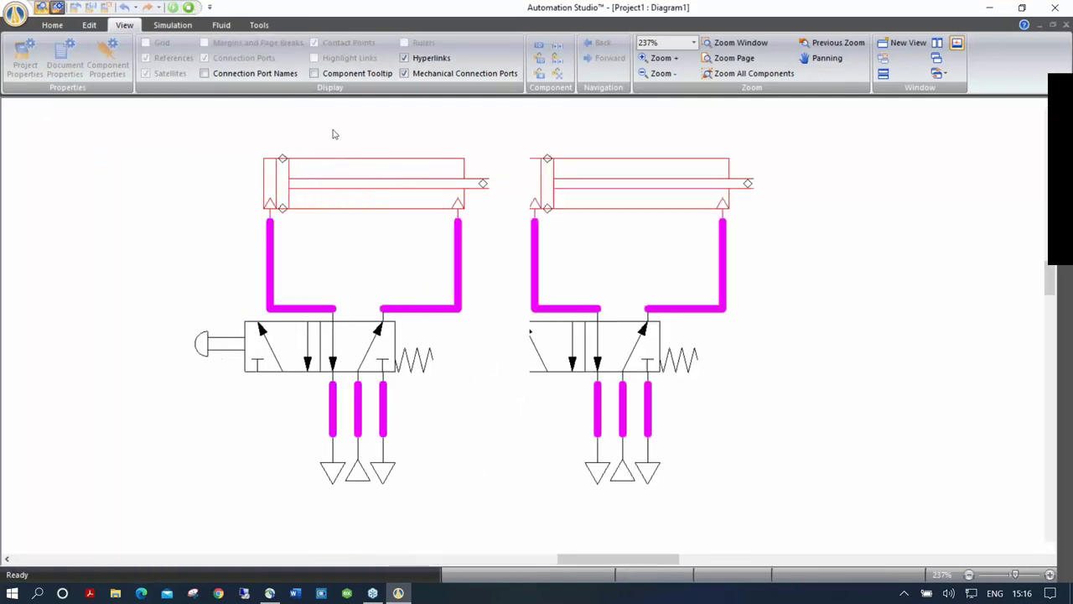
click(189, 7)
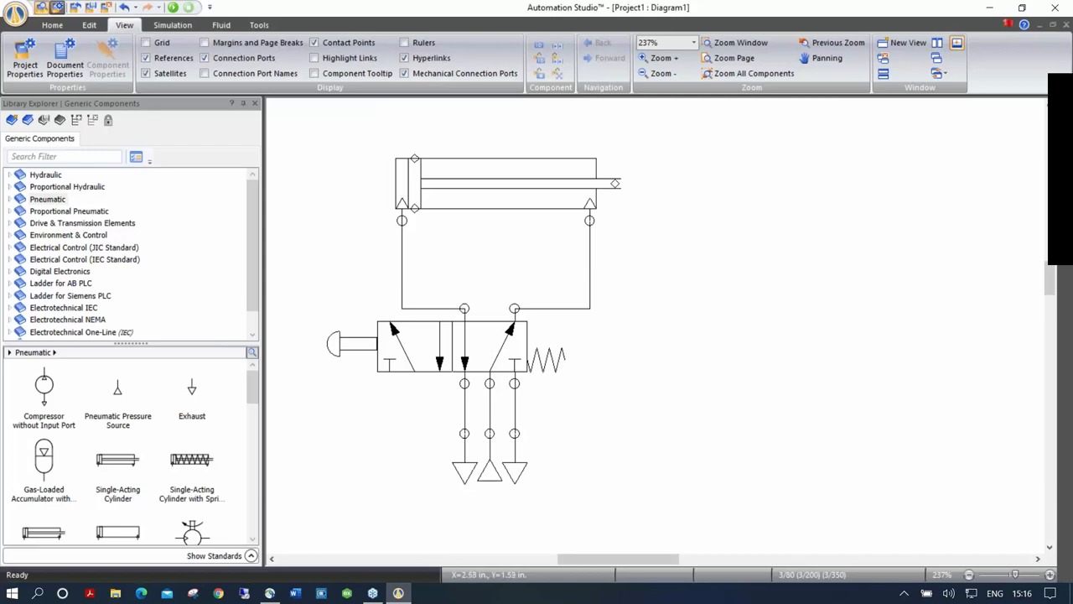
Replace the 5/2-way valve's spring return with an External Pneumatic Pilot command, apply the change and close the valve's properties.
click(826, 58)
drag(703, 256, 684, 287)
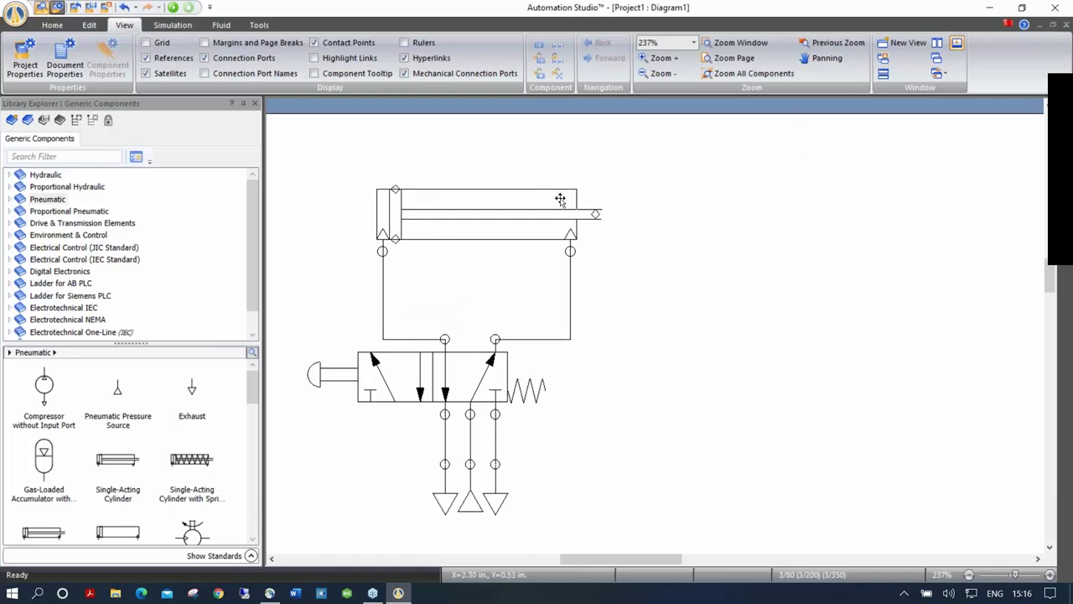
click(453, 378)
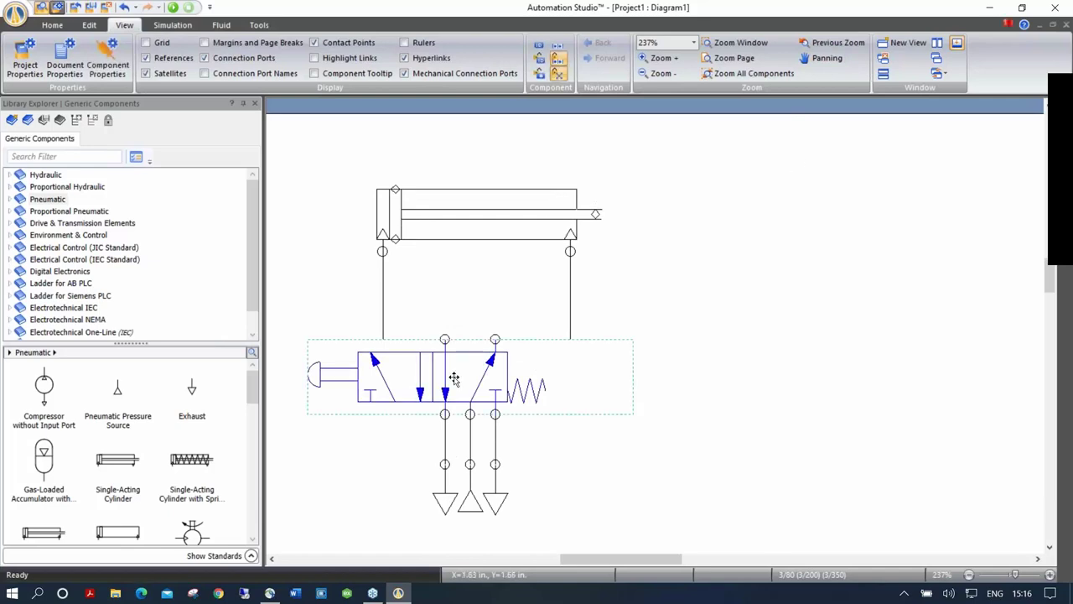
double_click(453, 378)
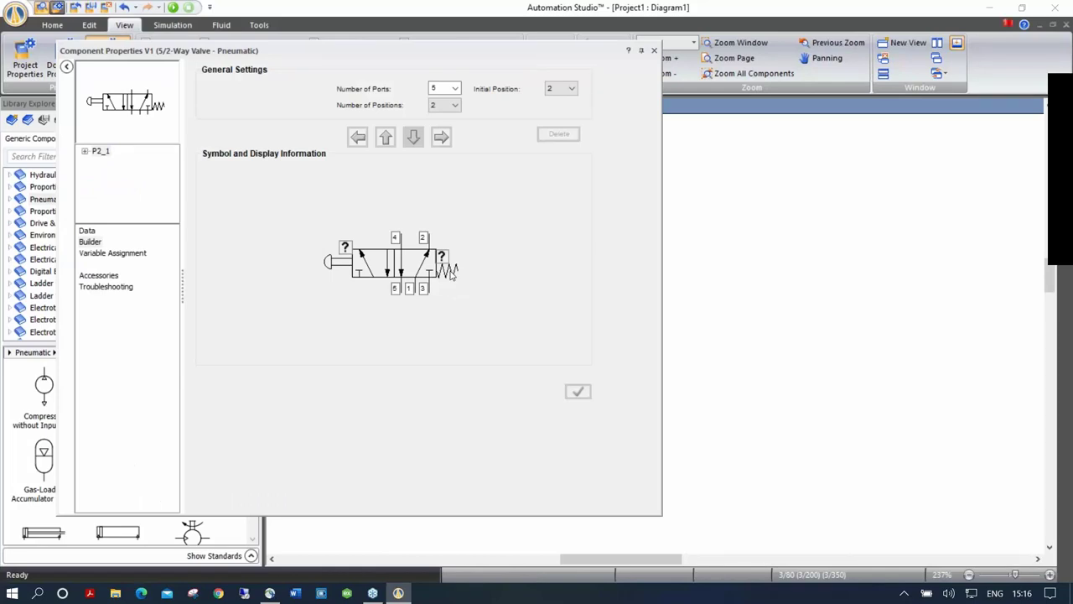
click(450, 270)
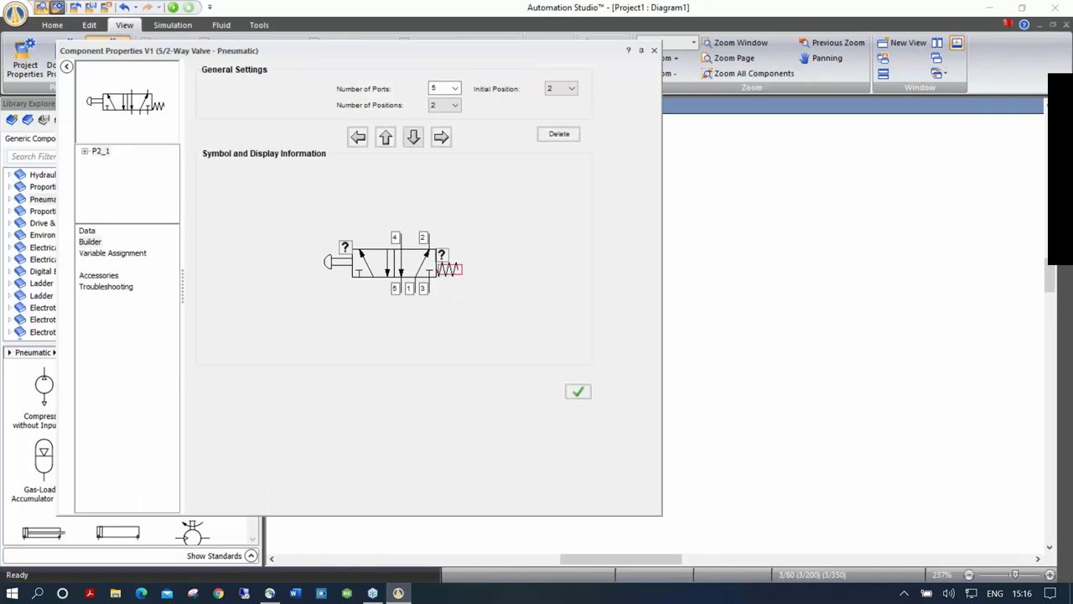
key(Return)
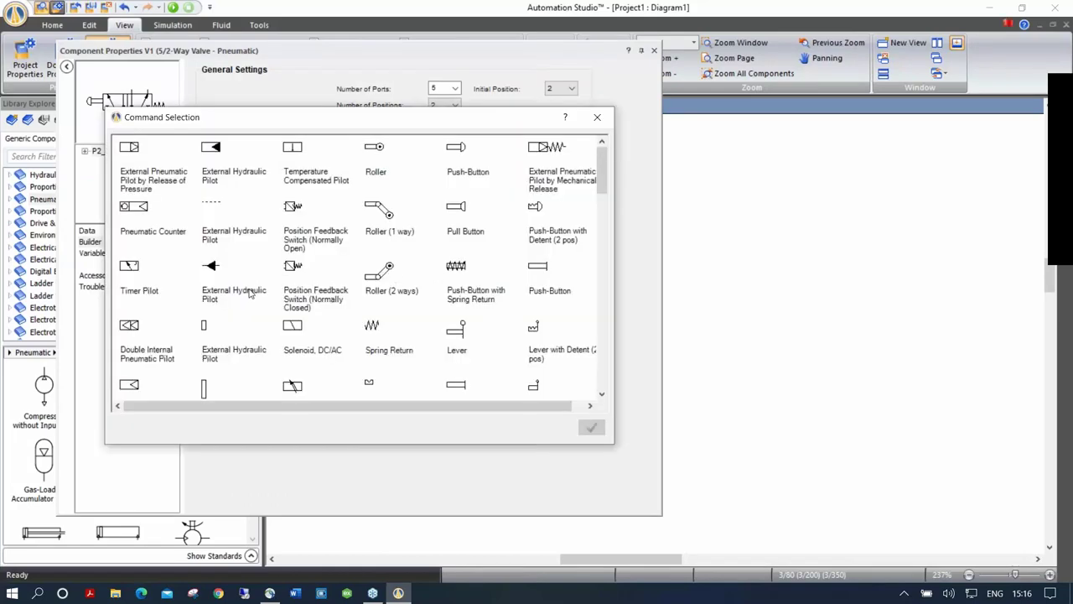
scroll(249, 293, down, 6)
click(130, 203)
click(590, 426)
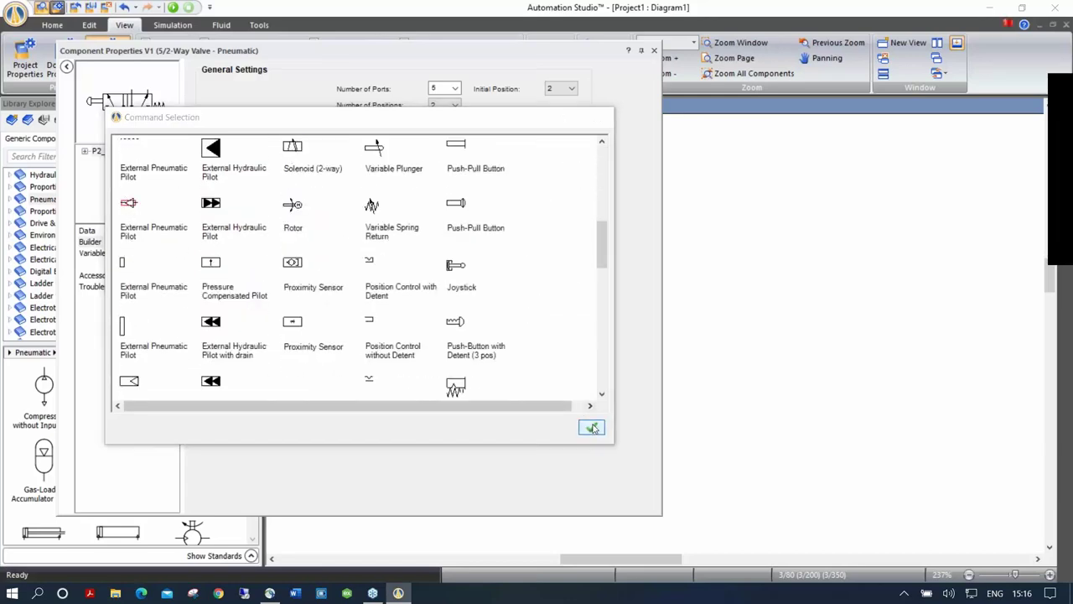
click(577, 393)
click(655, 52)
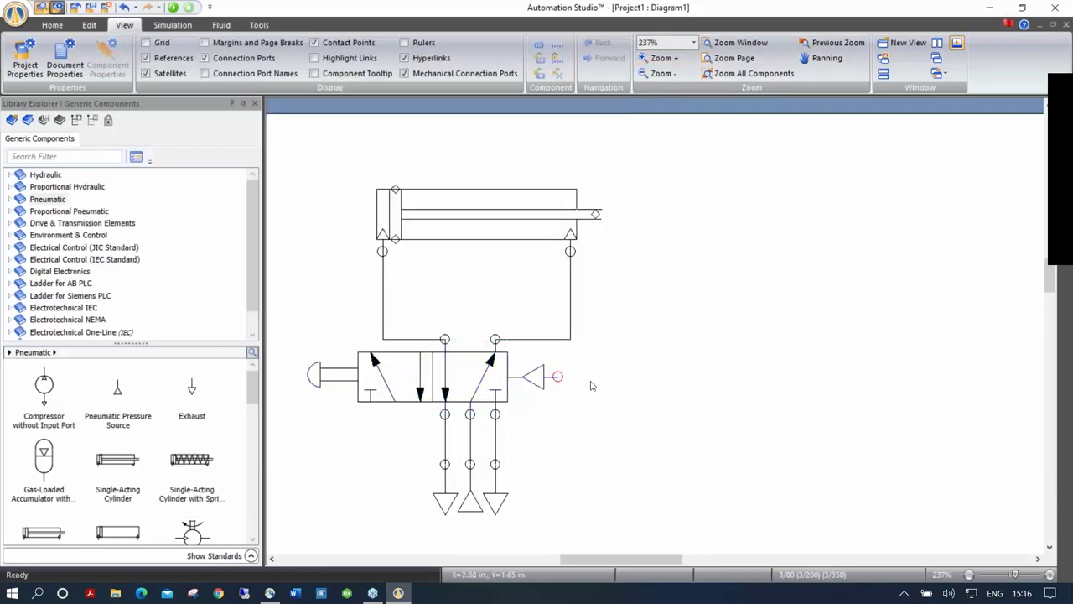
Simulate the circuit with the pilot-return valve, actuate its push-button, and stop the simulation.
key(F5)
click(183, 375)
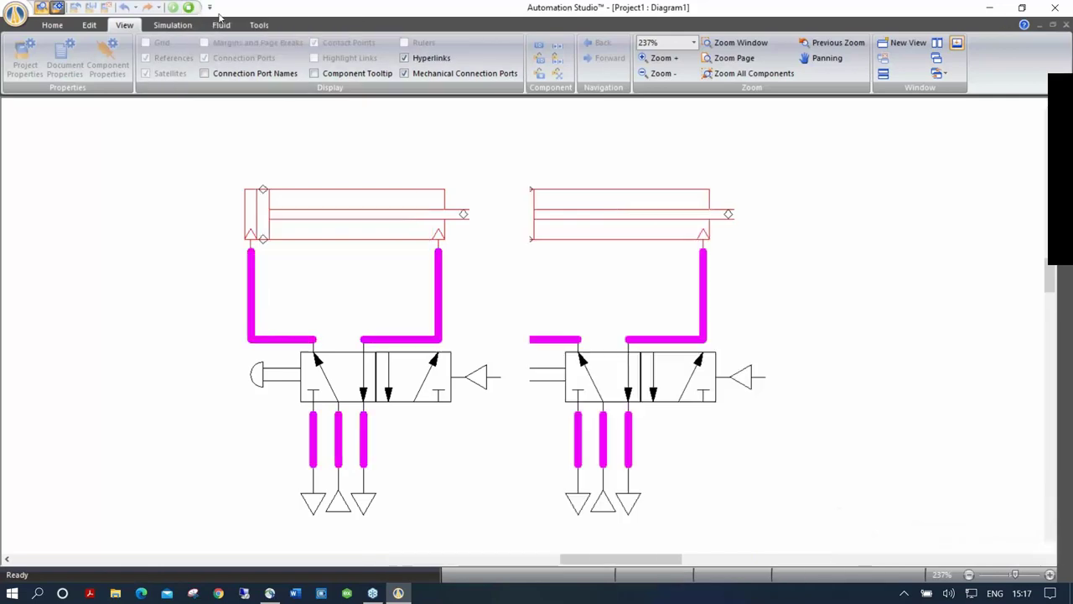
click(189, 8)
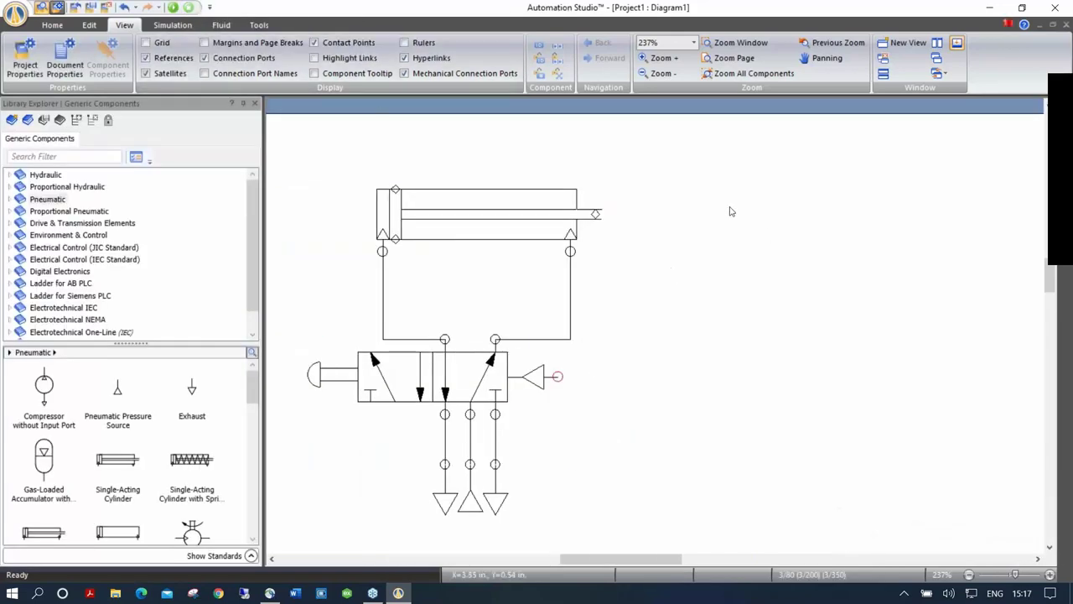
Place a roller-operated 3/2-Way Valve NO to the right of the circuit, rotate it right, and deselect it.
drag(250, 388, 250, 457)
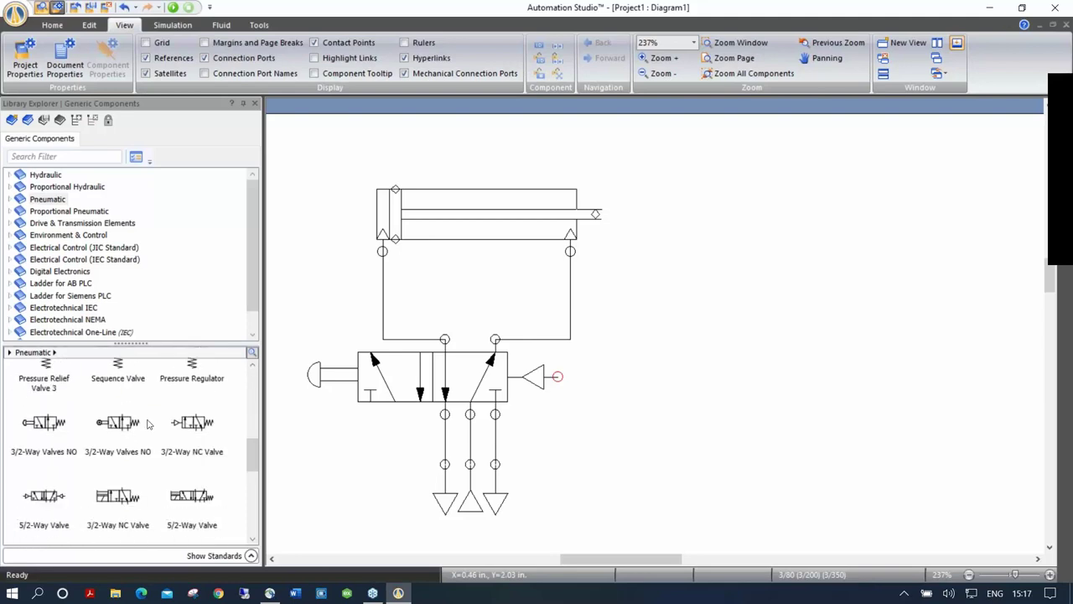
drag(117, 421, 790, 419)
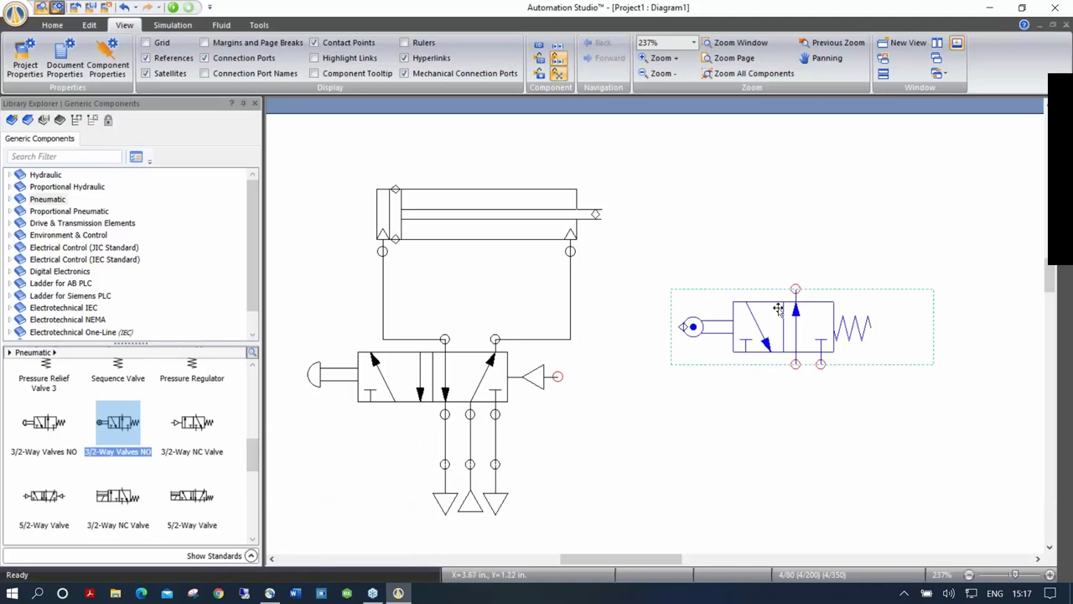
right_click(765, 312)
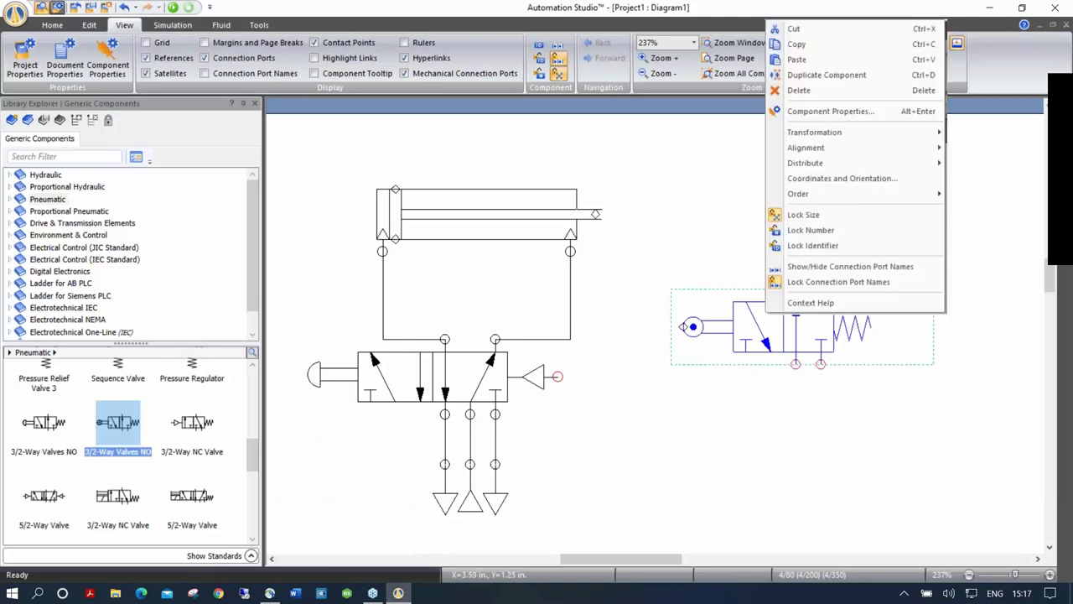
mouse_move(818, 134)
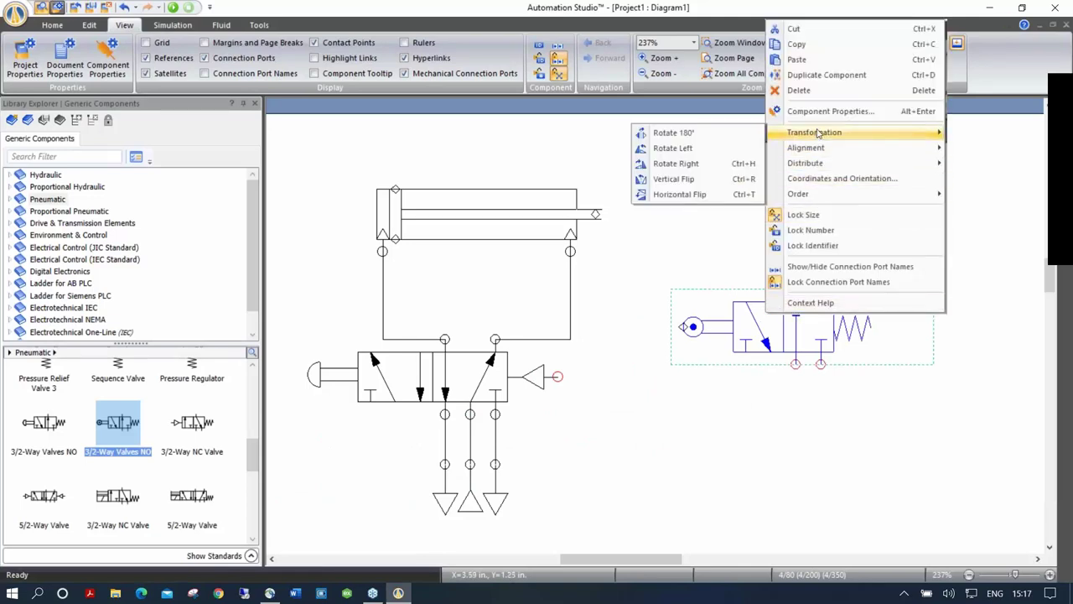
click(679, 164)
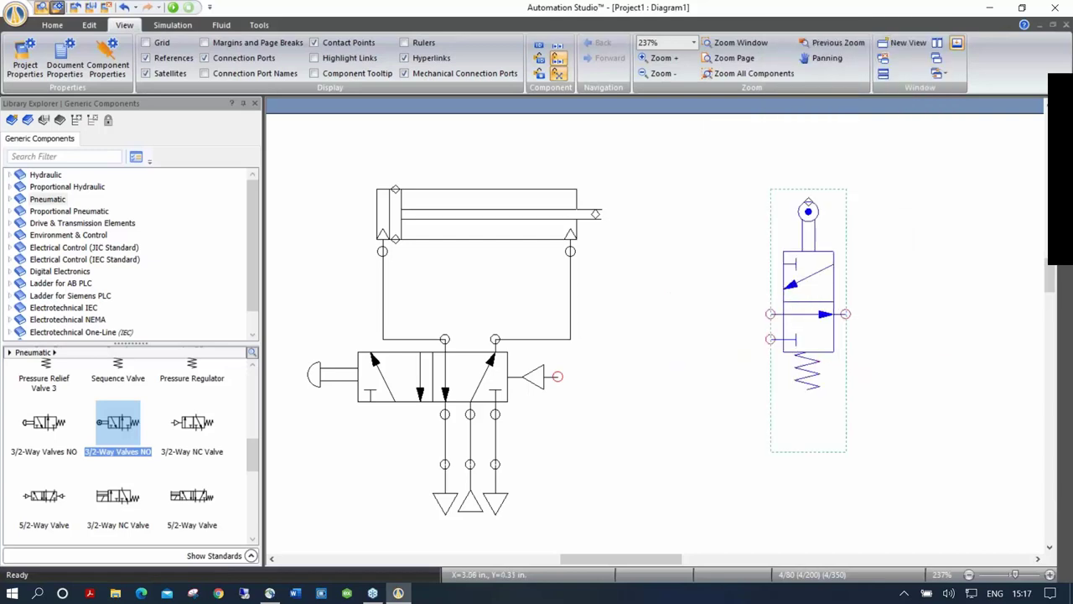
click(668, 263)
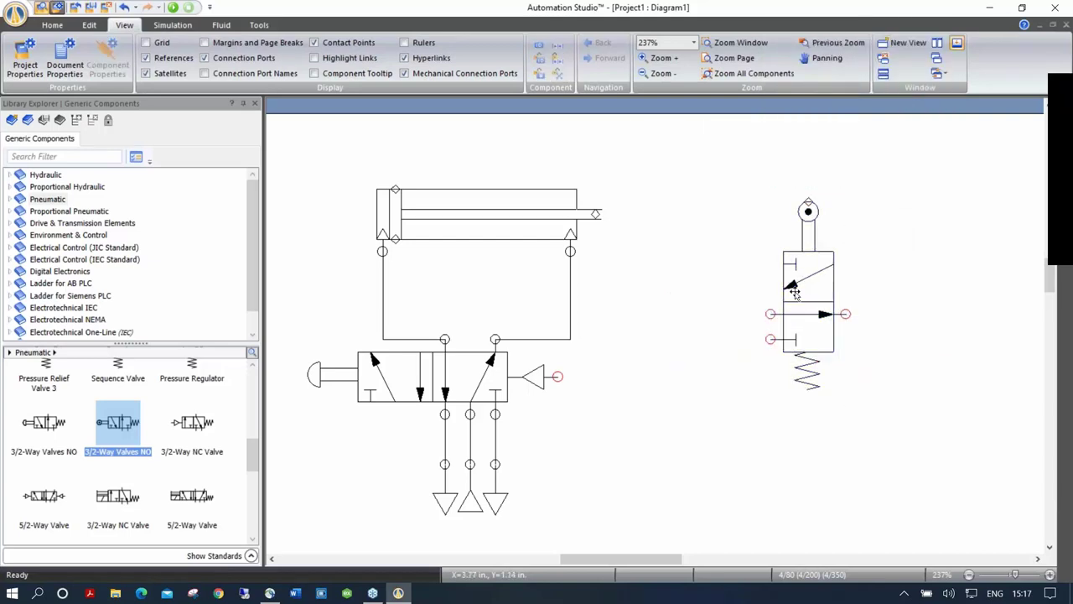
Try aligning the roller-operated 3/2-way valve's contact point with the retracted cylinder rod's contact point, and move the valve back away from the cylinder.
drag(802, 280, 604, 210)
scroll(606, 209, up, 5)
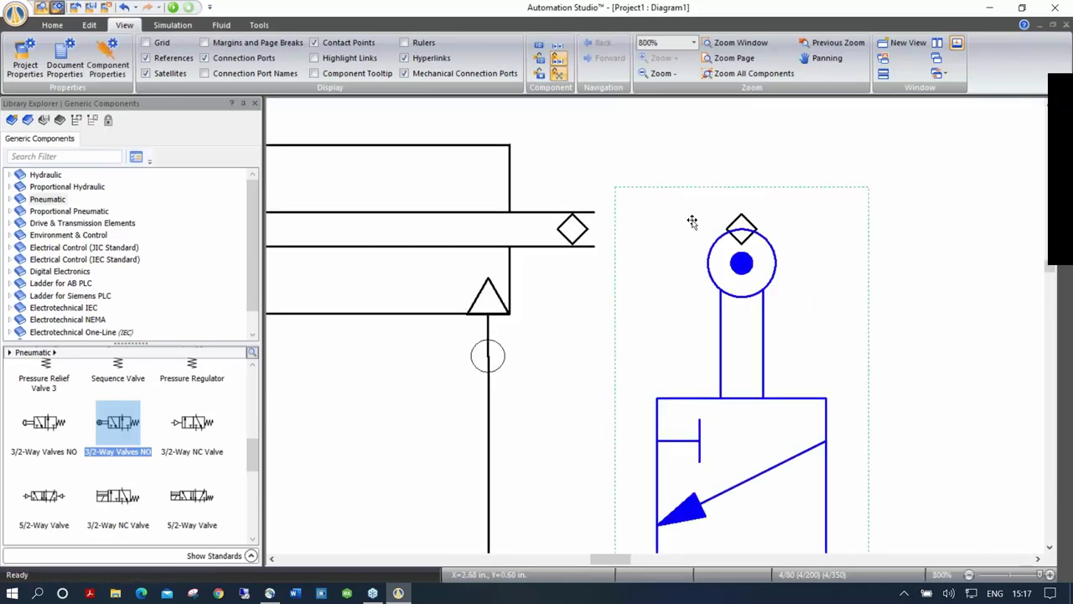
drag(744, 252, 656, 233)
click(849, 187)
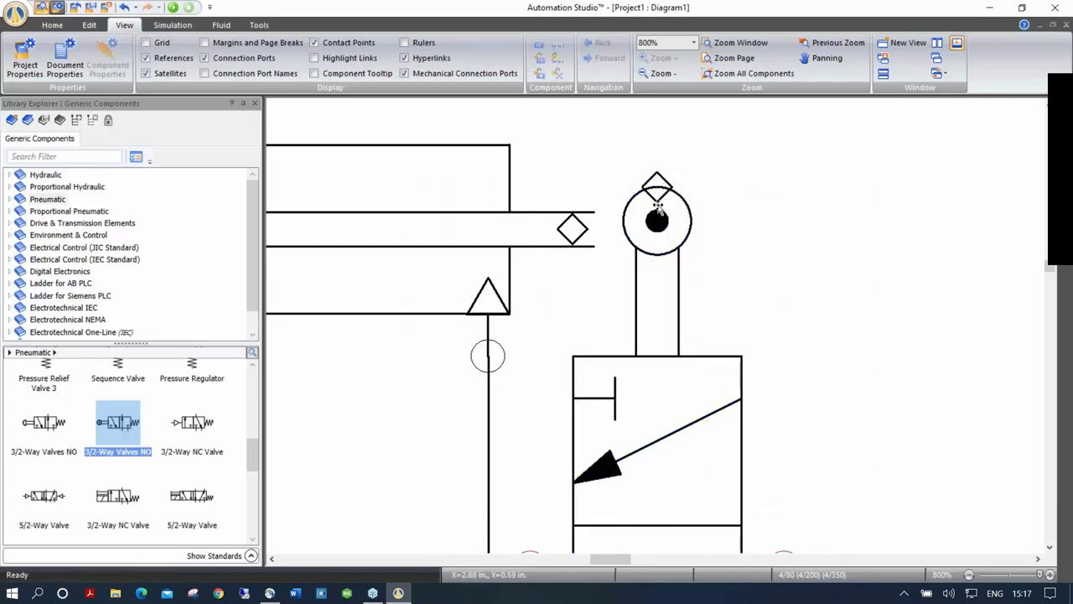
click(659, 255)
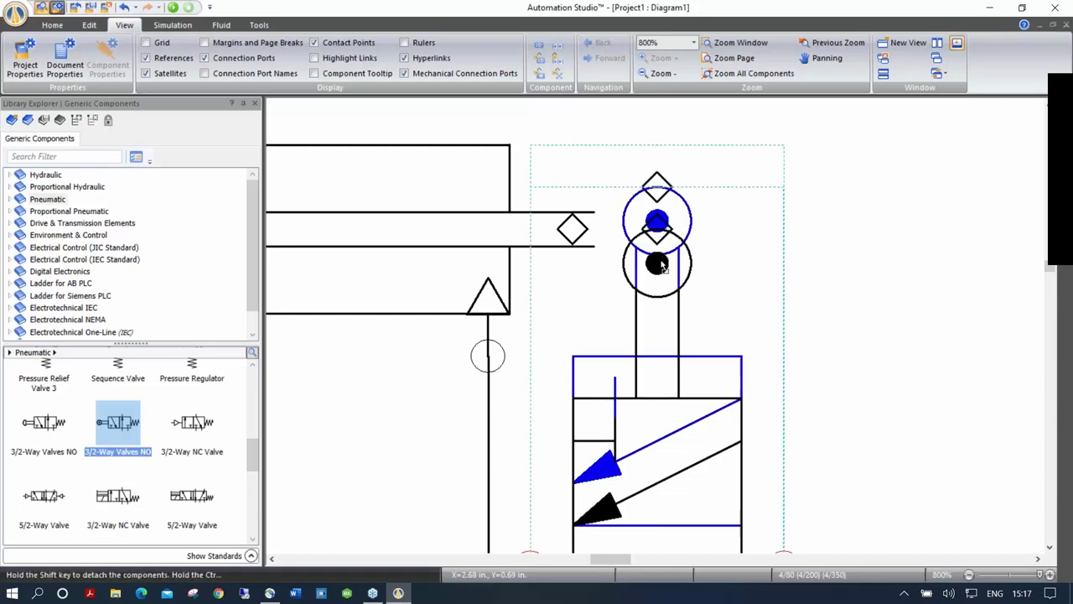
drag(659, 258, 659, 300)
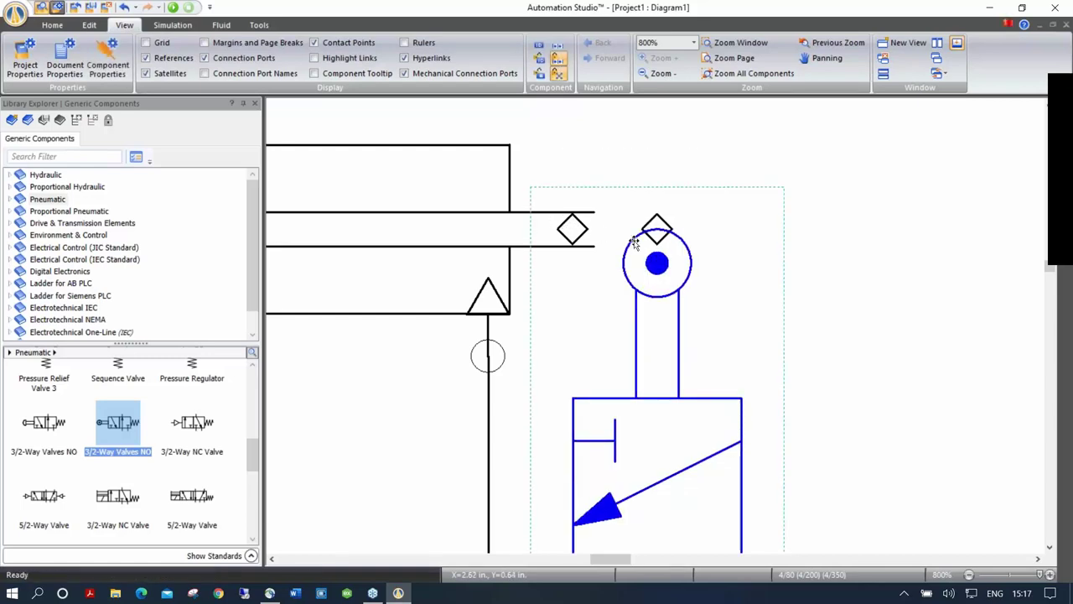
scroll(724, 298, down, 2)
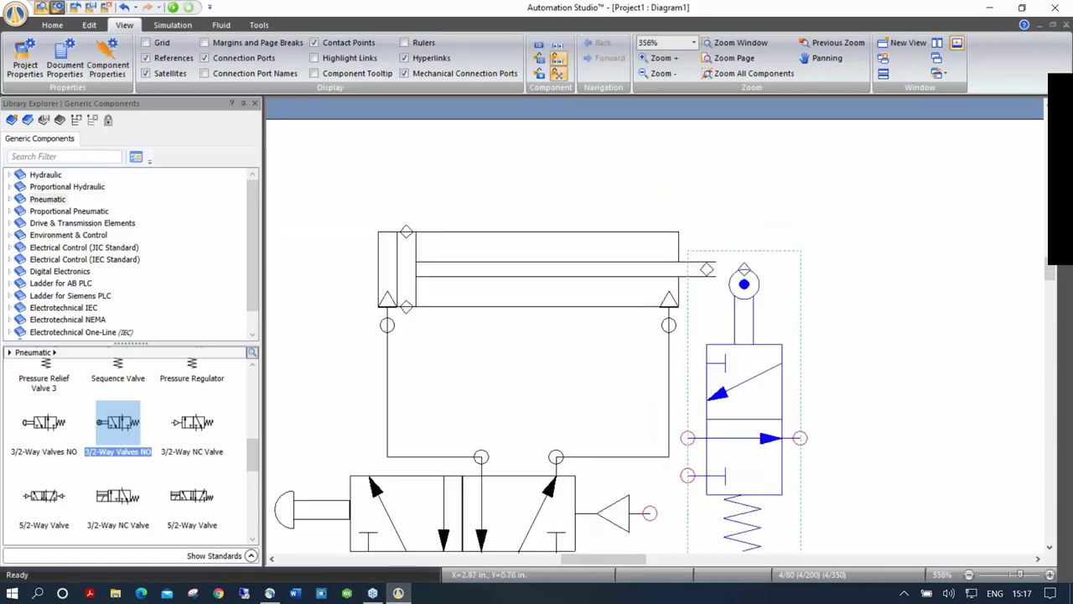
click(893, 419)
scroll(877, 407, down, 1)
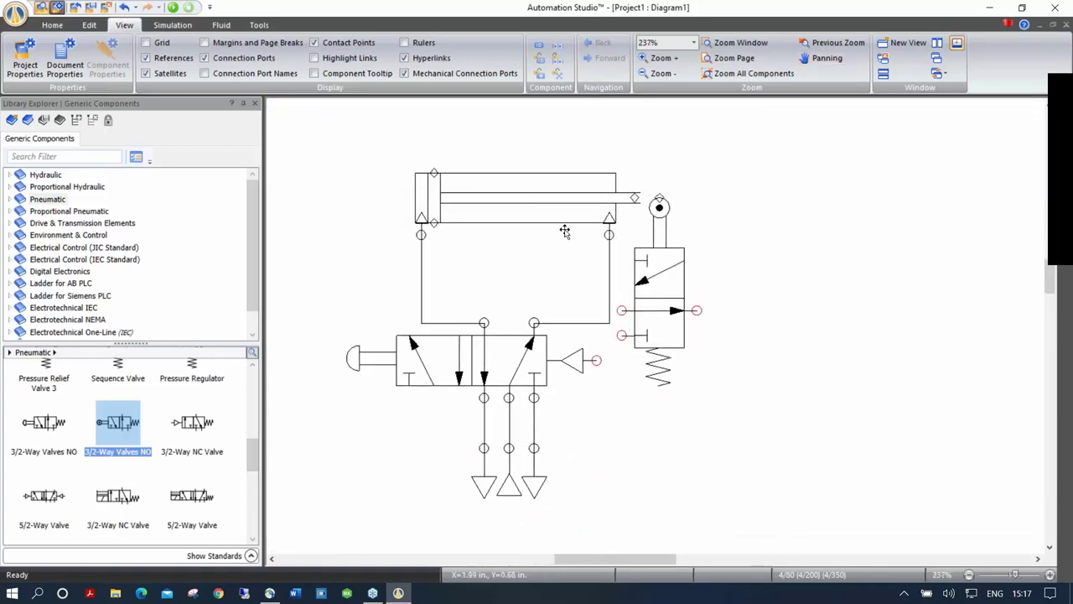
drag(659, 261, 859, 311)
Open the double-acting cylinder's component properties, review only its favourite properties, and return to the full property list.
click(541, 191)
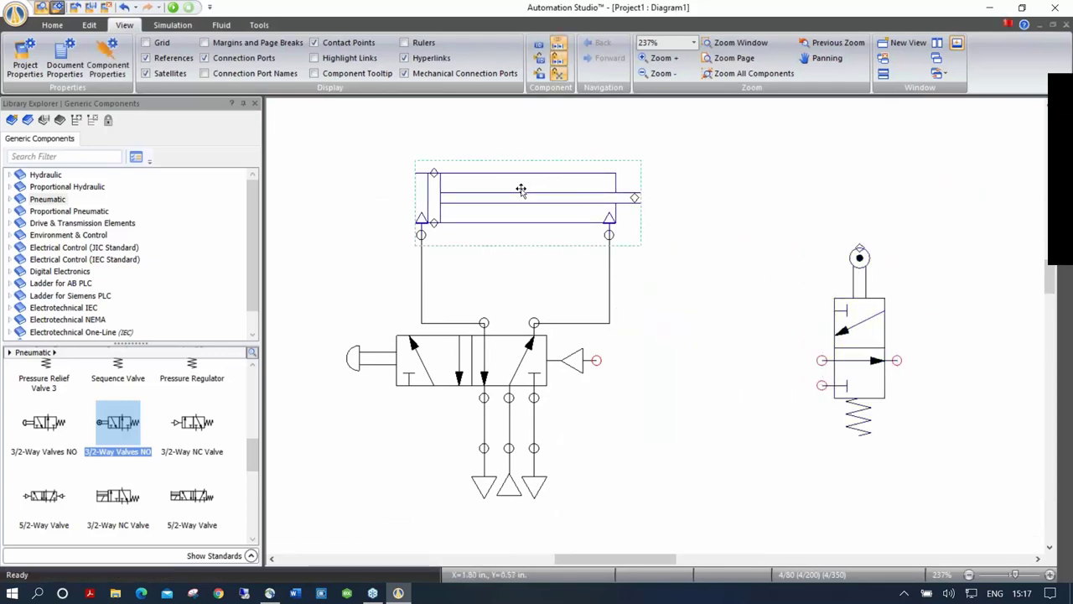
double_click(521, 190)
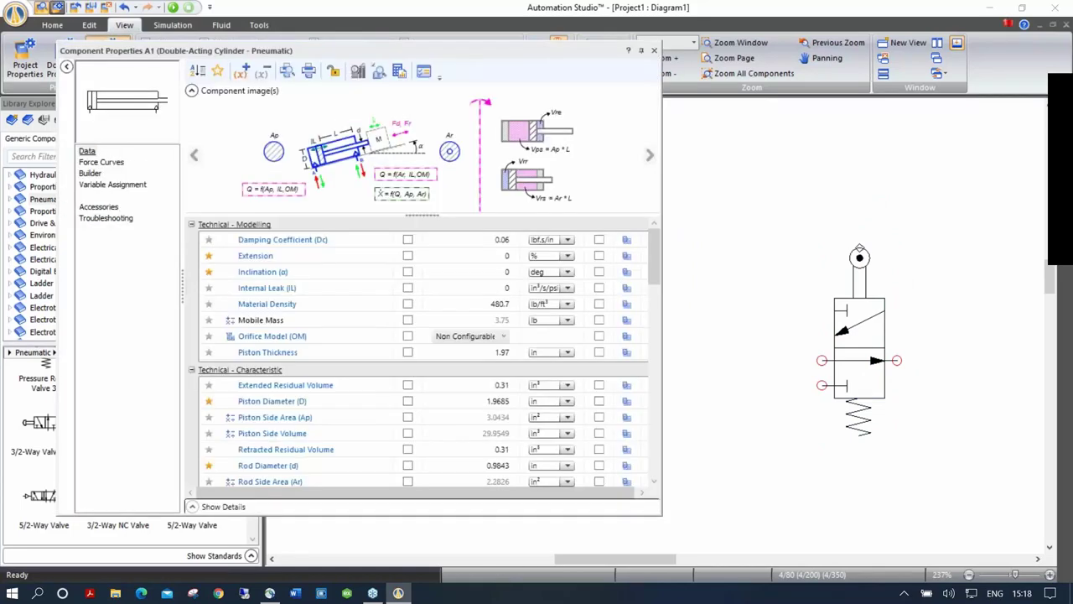
click(217, 70)
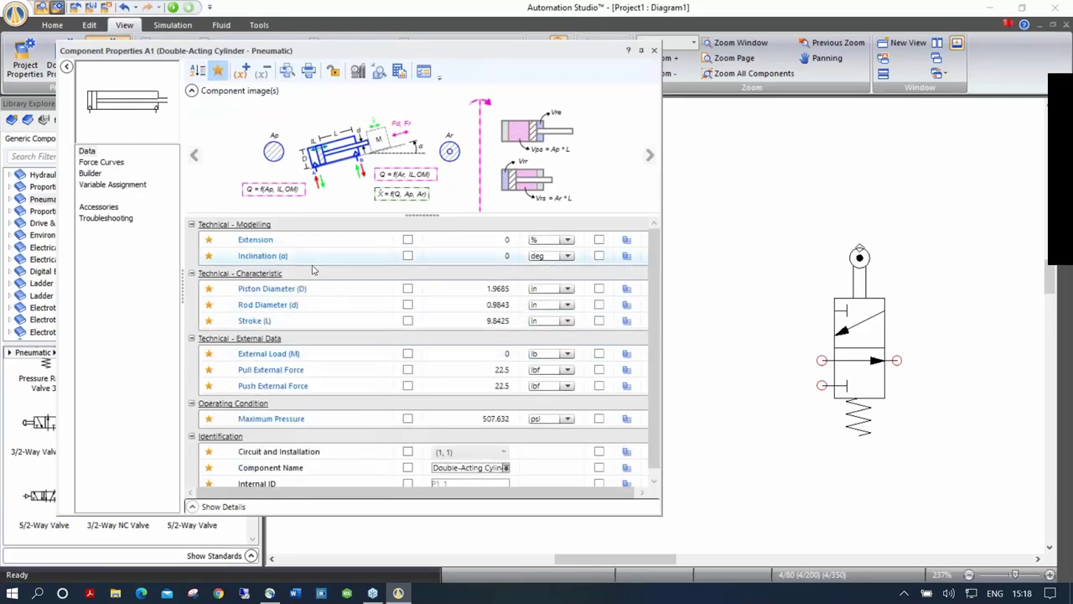
mouse_move(330, 290)
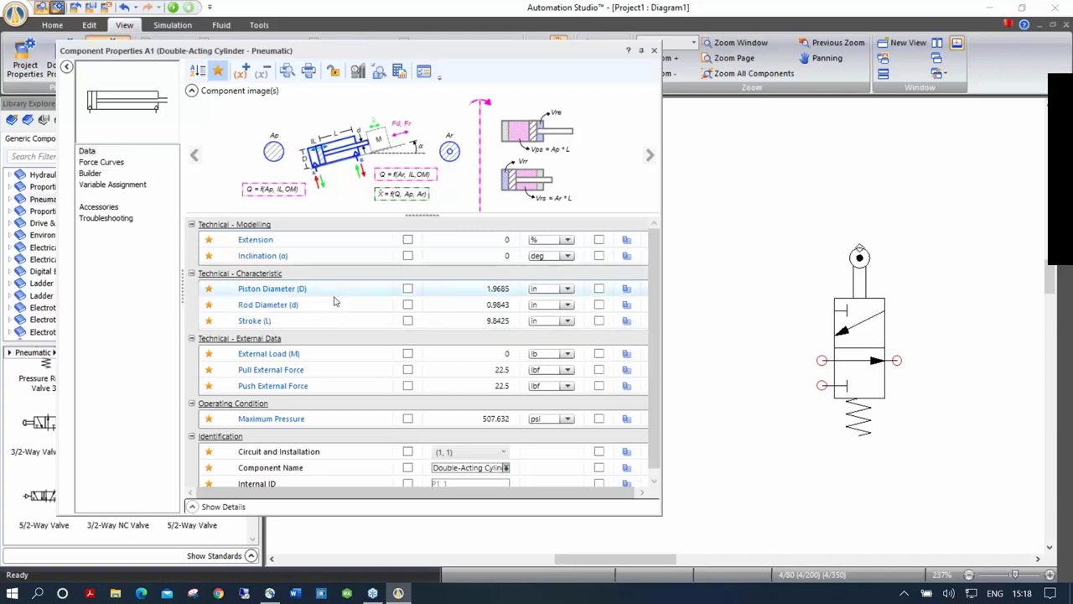
mouse_move(335, 309)
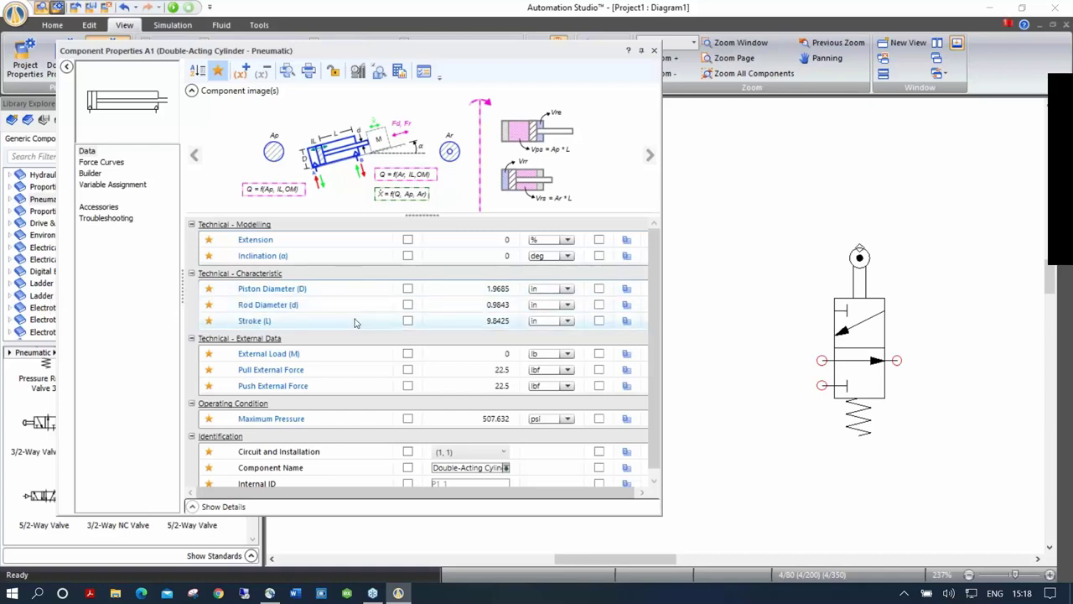
mouse_move(364, 356)
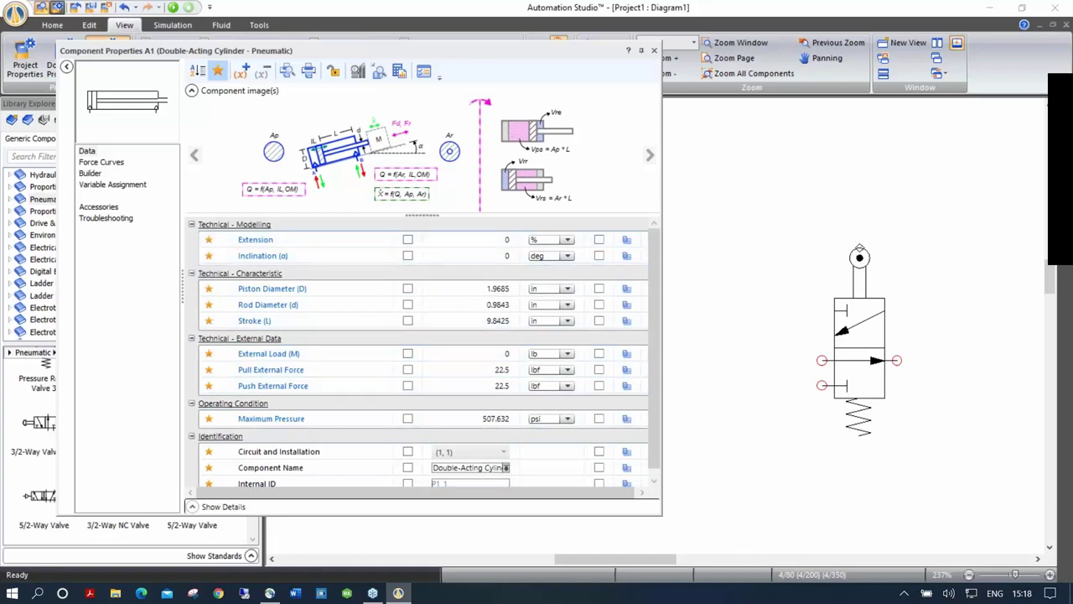
click(217, 72)
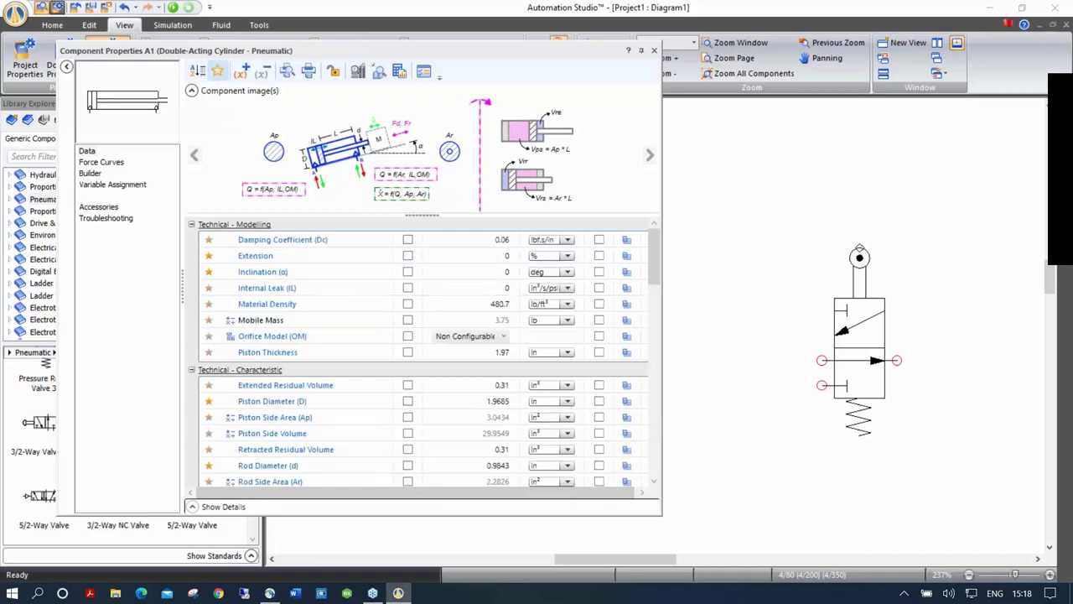
Mark the cylinder's Catalogue Description, Discount, Inventory Number, Manufacturer and Manufacturer Part Number as favourite properties.
click(209, 256)
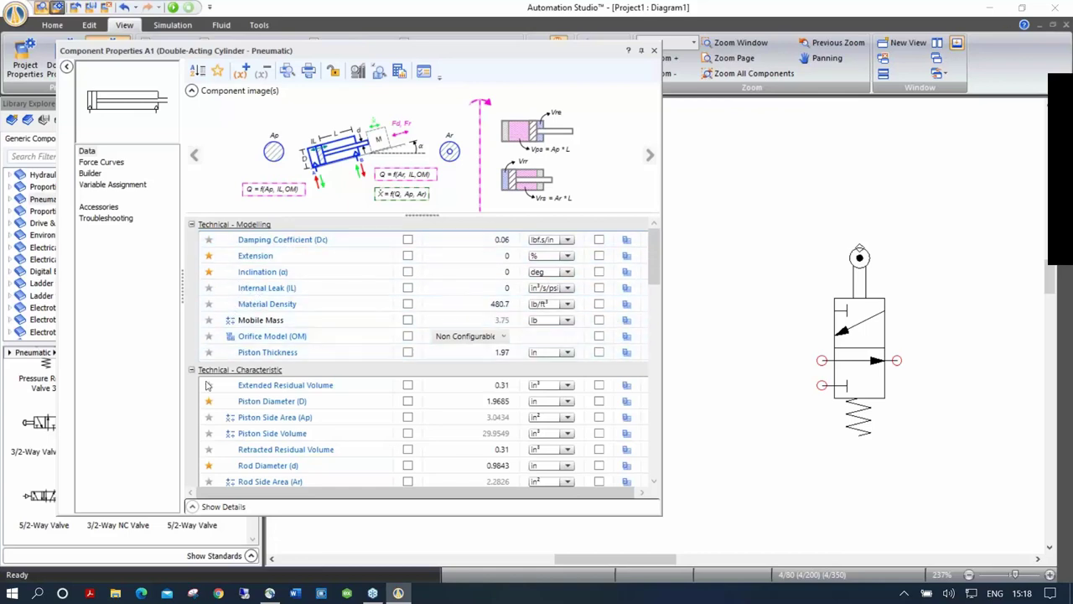
scroll(220, 424, down, 5)
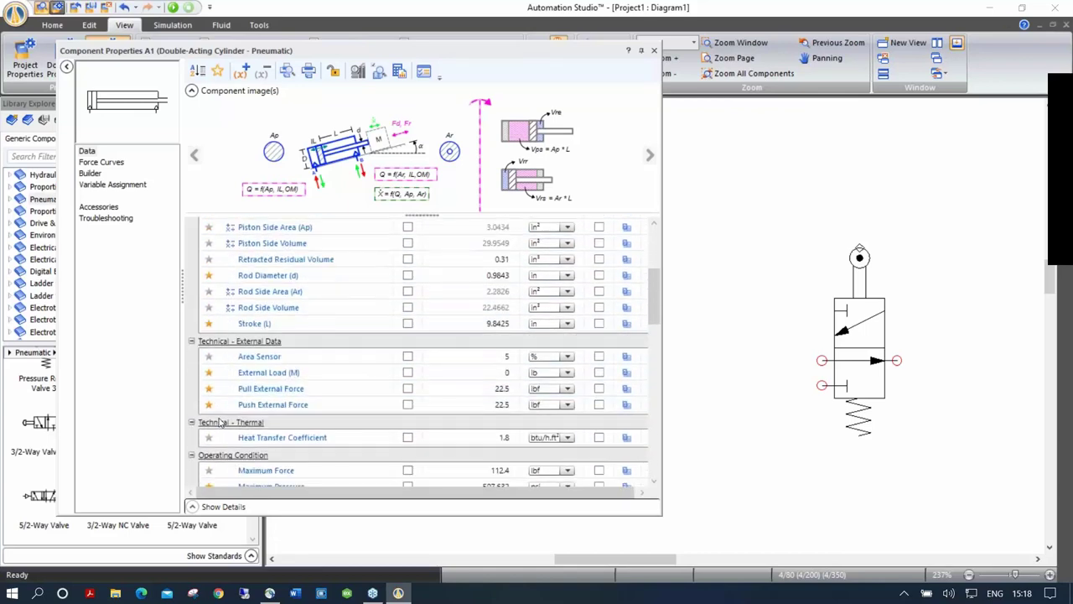
scroll(220, 423, down, 15)
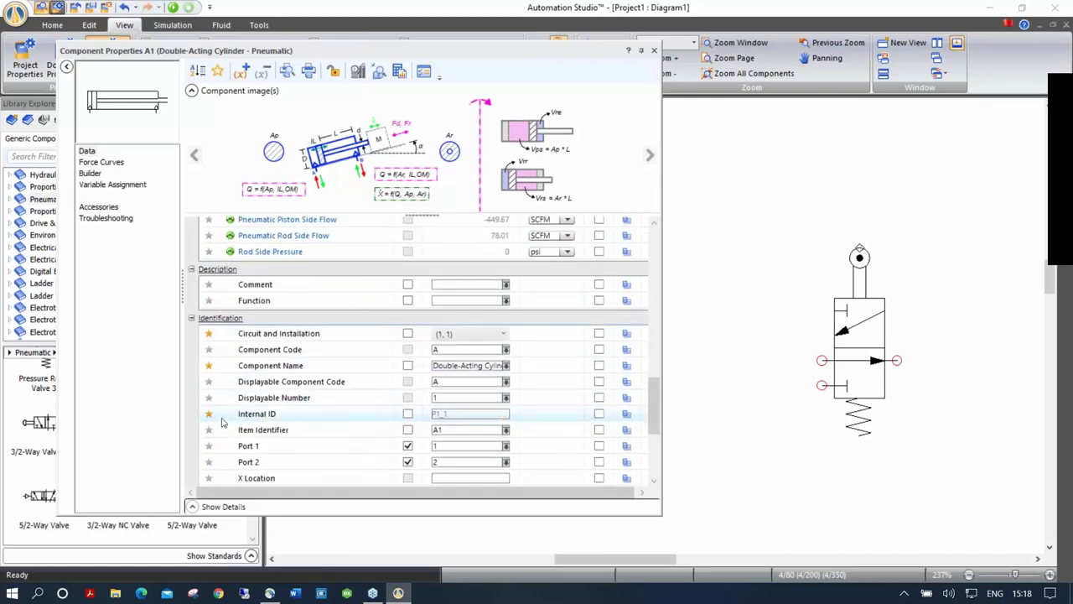
drag(657, 403, 657, 445)
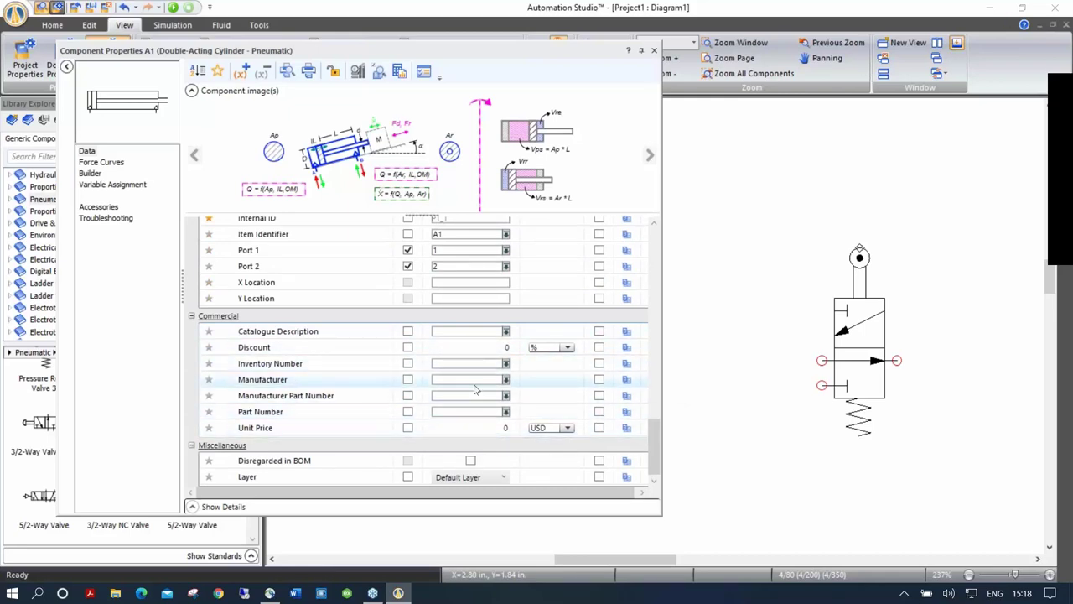
click(209, 347)
click(209, 331)
click(209, 363)
click(209, 379)
click(208, 395)
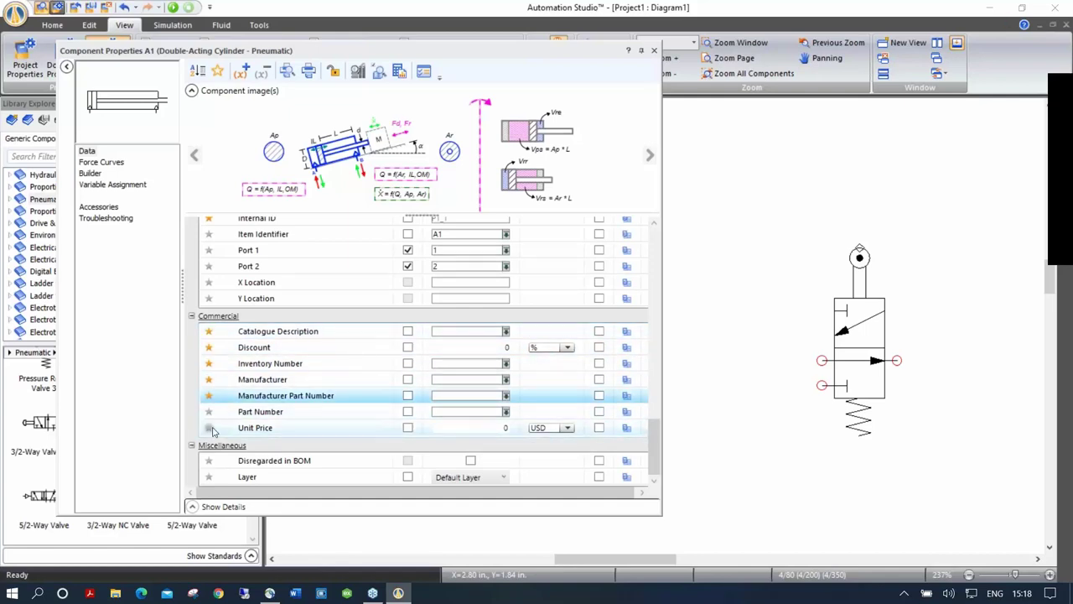
Remove the favourite marks from the cylinder's five starred Commercial properties.
click(209, 395)
click(209, 363)
click(209, 347)
click(208, 331)
click(208, 379)
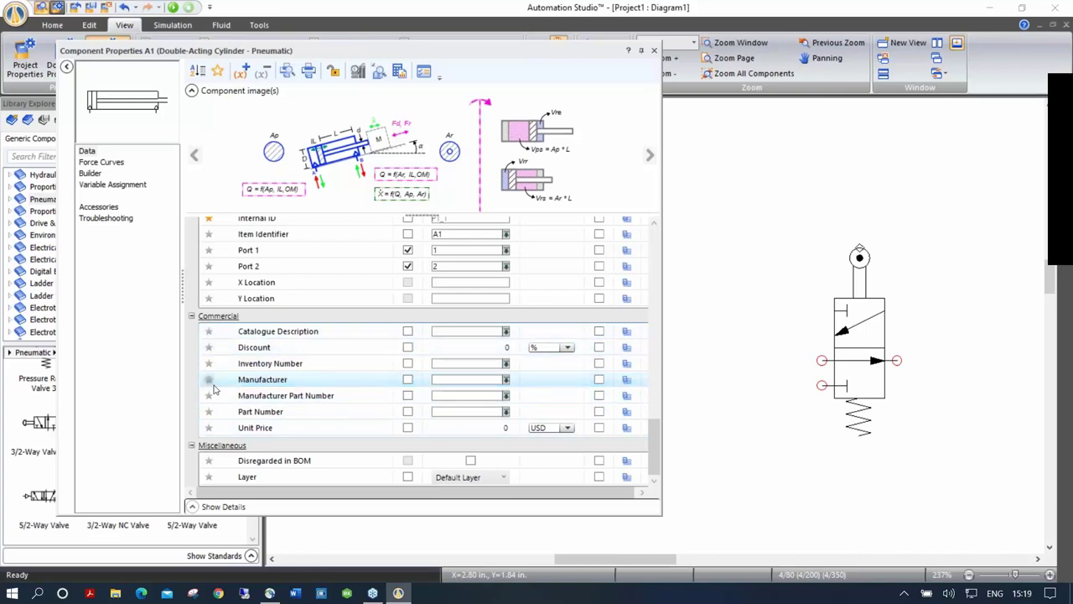
Set the cylinder's Extension to 100 % and close its properties.
drag(653, 448, 649, 242)
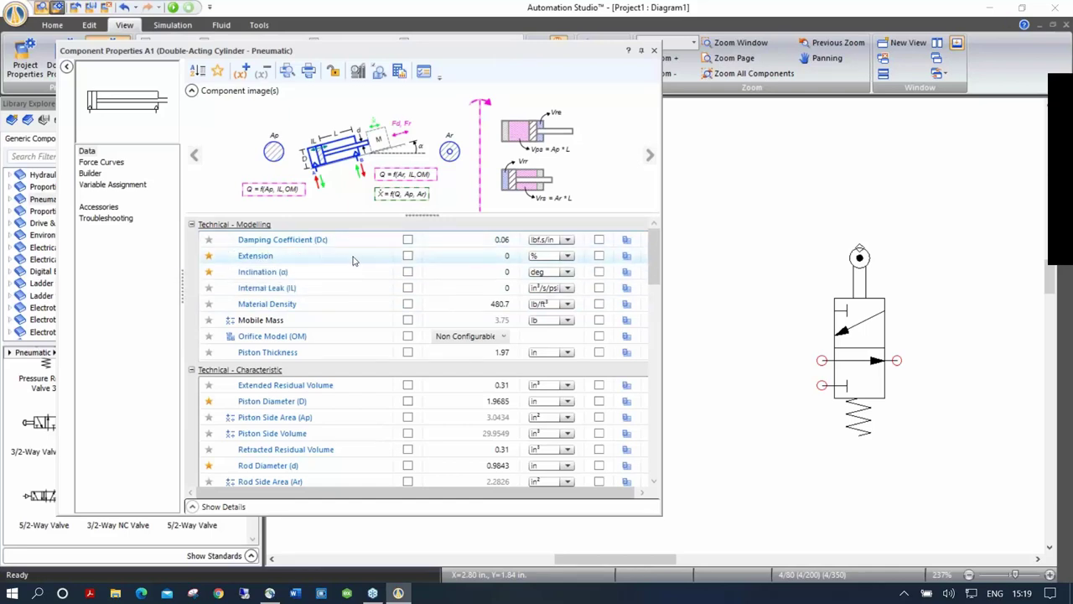
click(503, 256)
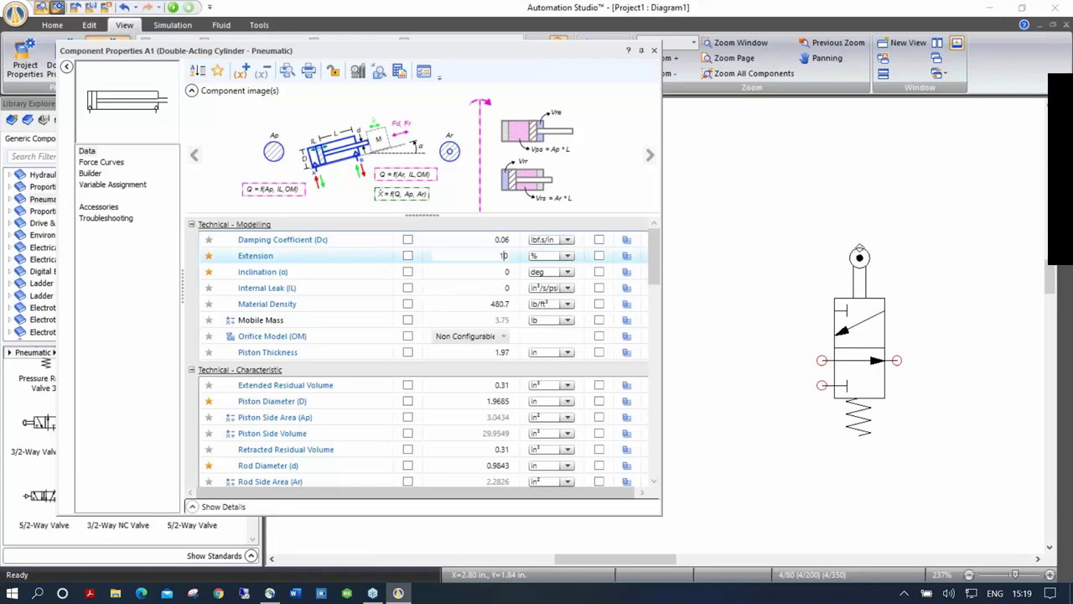
text(100)
key(Return)
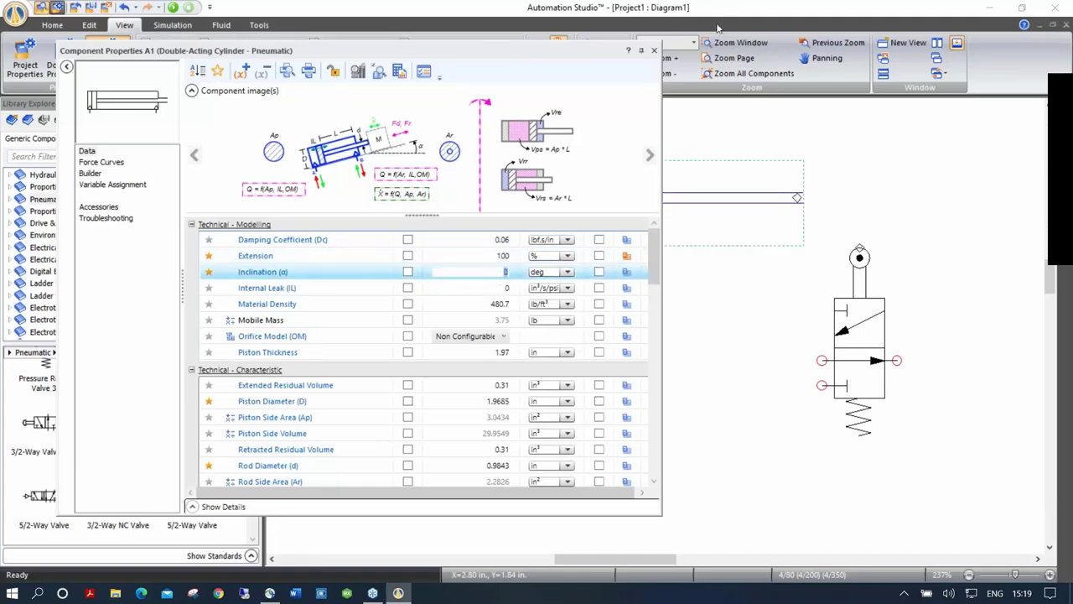
click(654, 51)
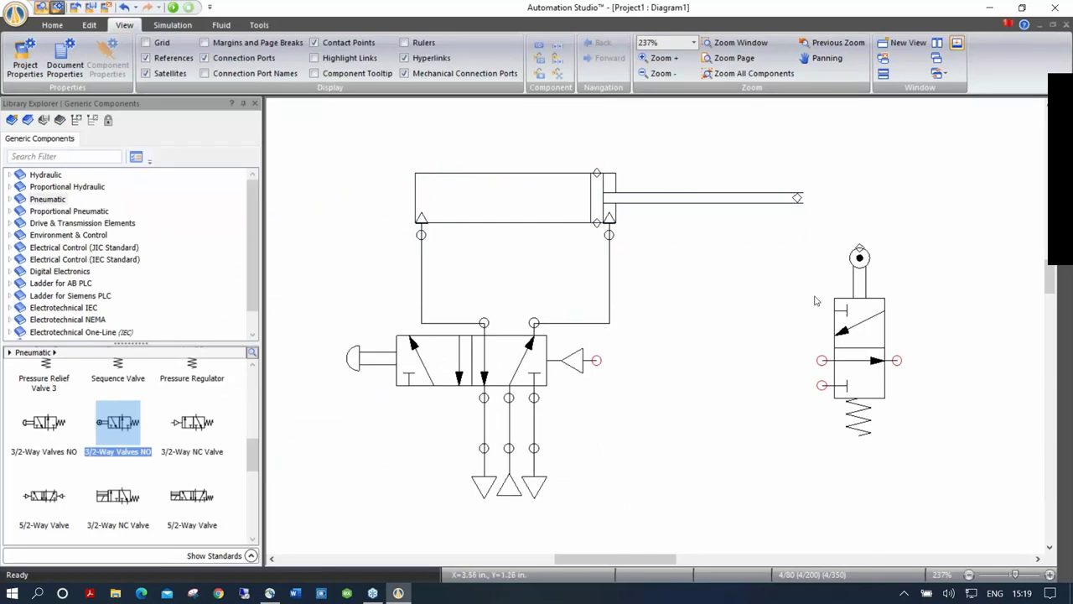
Move the roller-operated 3/2-way valve beneath the extended rod tip so its roller contact point coincides with the rod's contact point.
scroll(818, 224, up, 5)
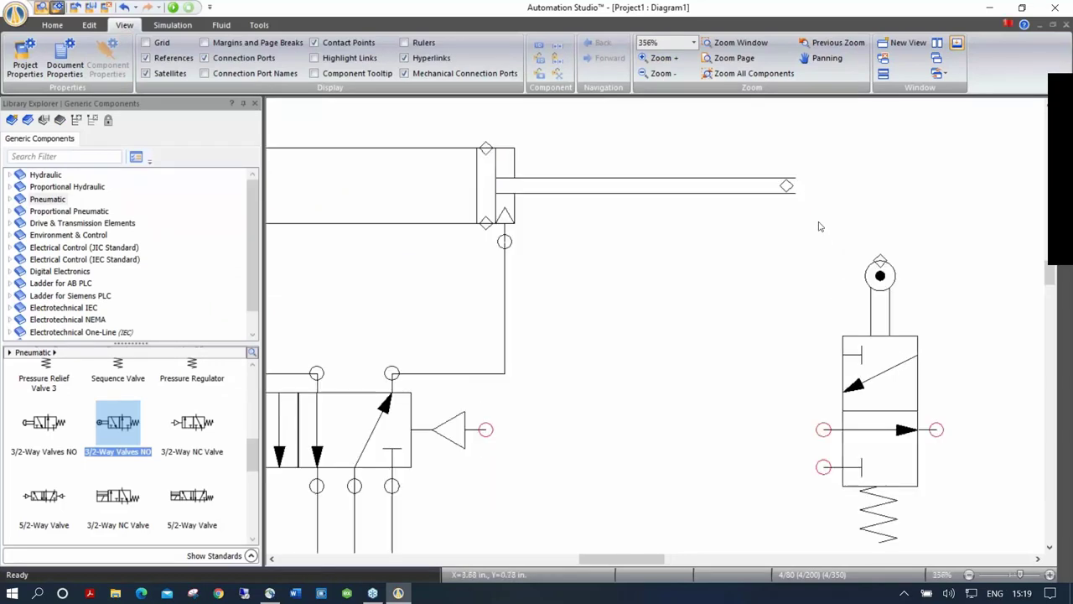
drag(966, 360, 764, 210)
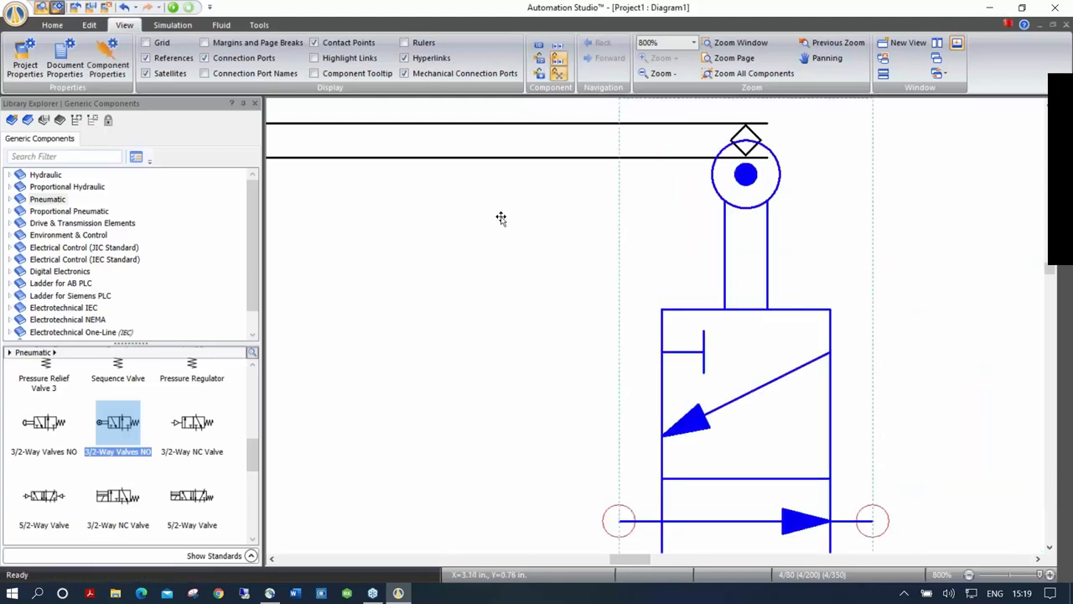
scroll(492, 246, down, 3)
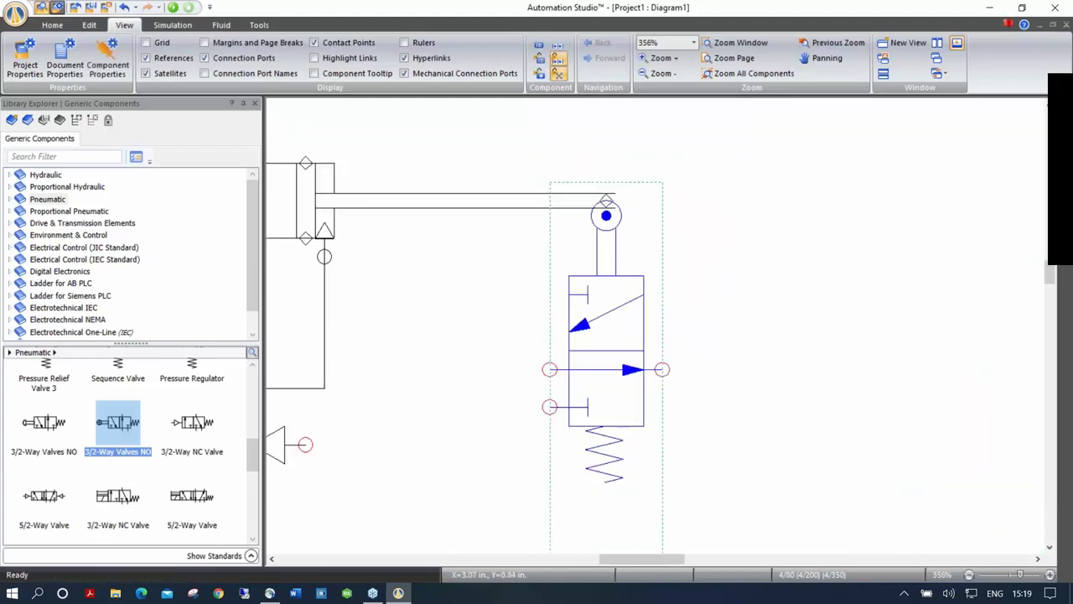
drag(391, 384, 624, 303)
scroll(660, 349, down, 1)
Set the cylinder's Extension back to 0 %, close its properties and deselect it.
click(503, 193)
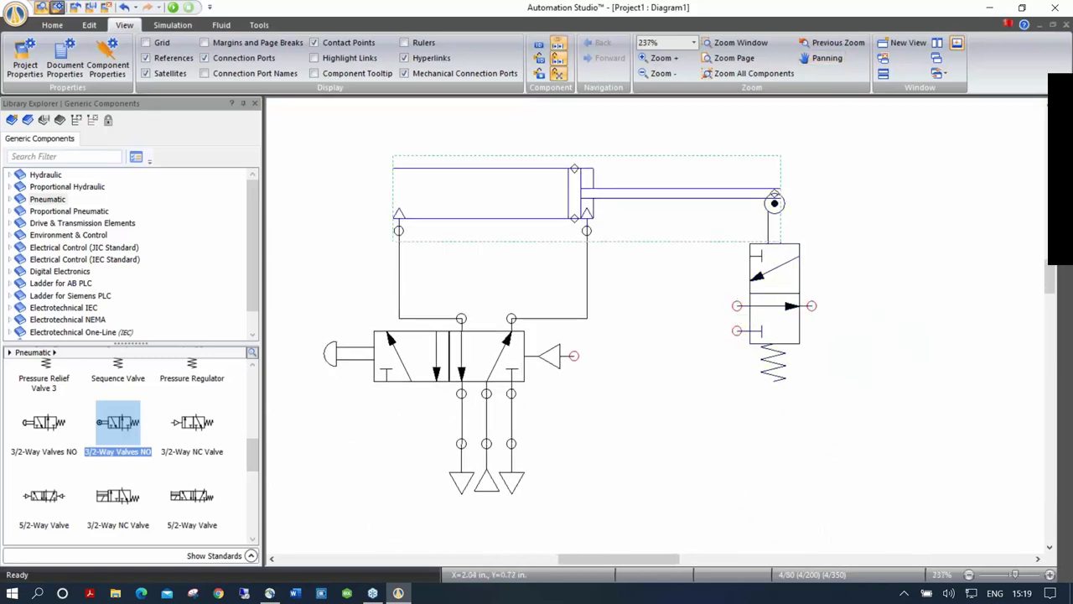
double_click(503, 193)
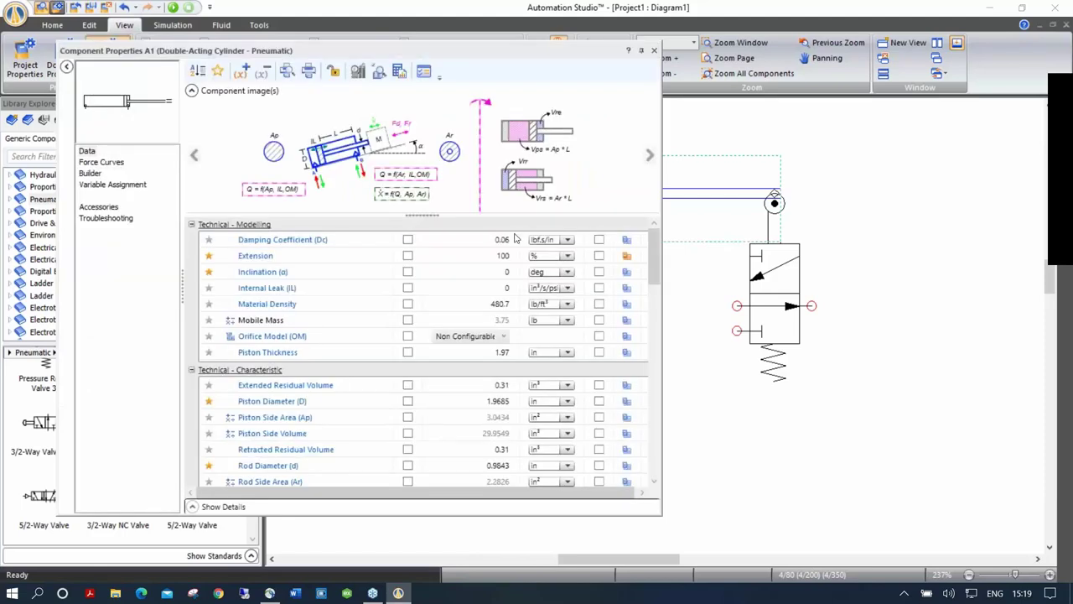
click(488, 260)
text(0)
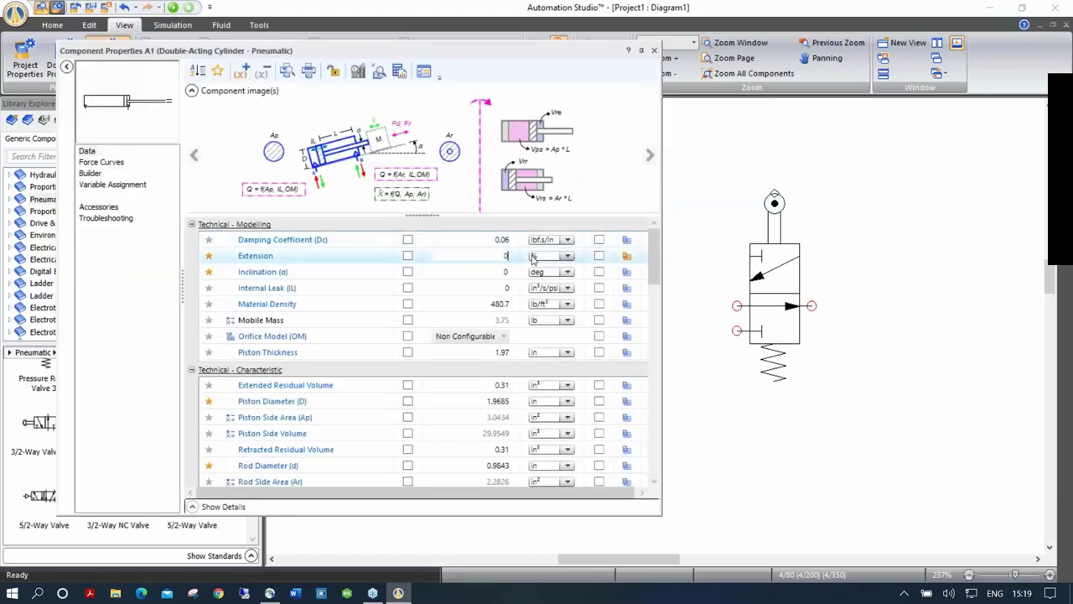
key(Return)
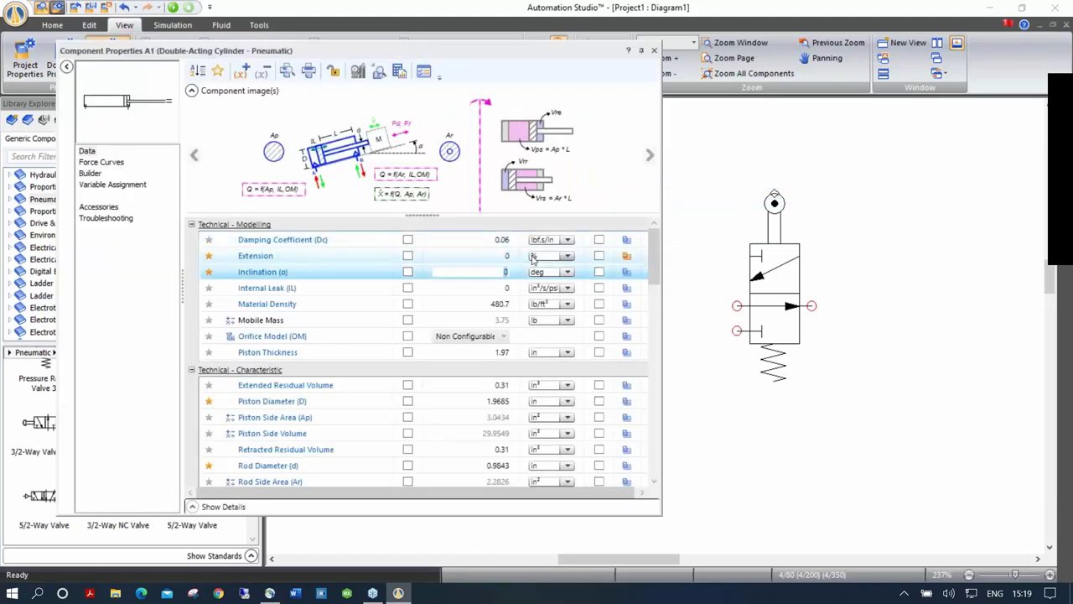
click(654, 50)
click(739, 135)
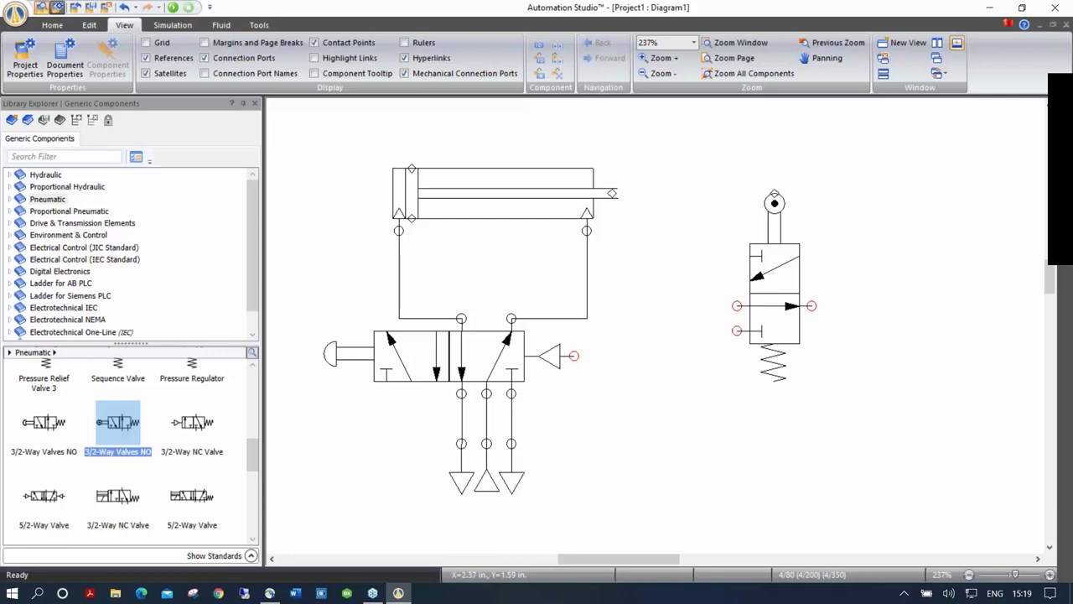
Move the 5/2-way valve together with its pressure source and exhausts farther below the cylinder, keeping the lines connected, and deselect them.
drag(619, 388, 564, 324)
drag(269, 256, 625, 520)
drag(483, 298, 452, 355)
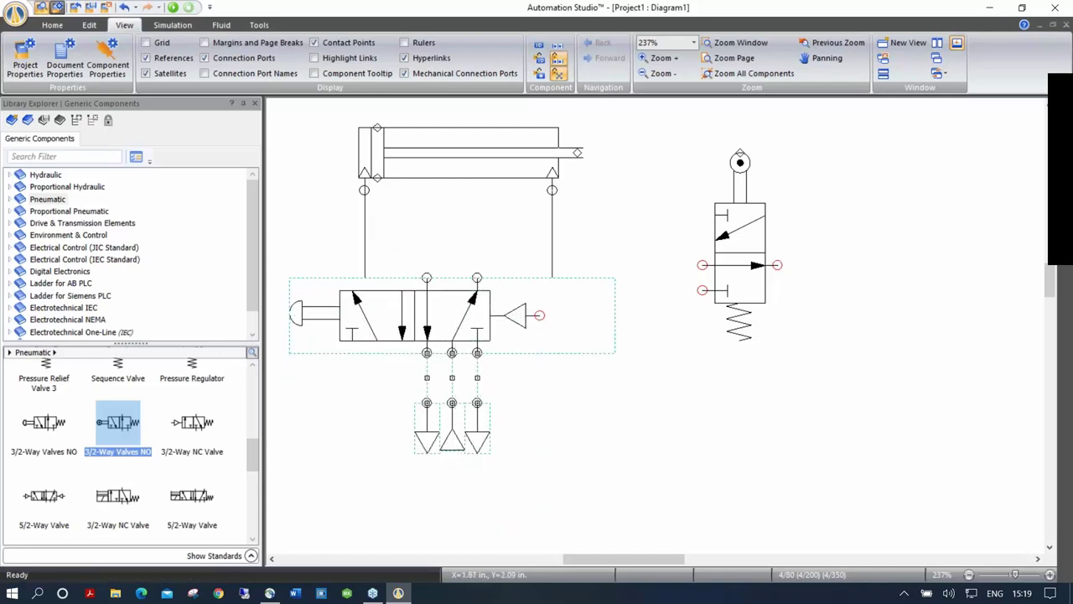
click(719, 445)
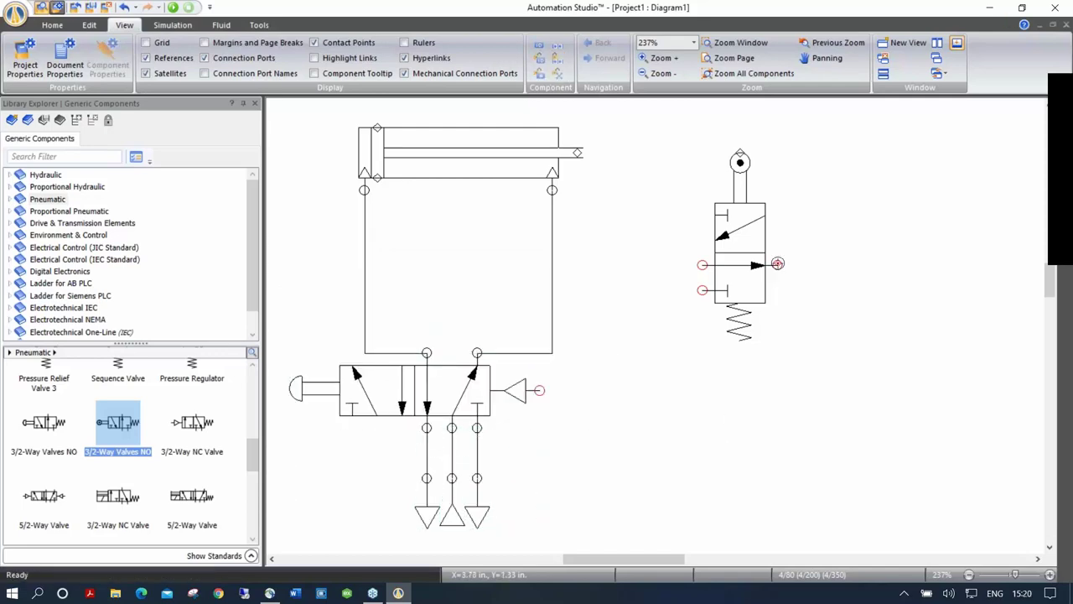
Connect the roller-operated 3/2-way valve's outlet port to the 5/2-way valve's pilot port and set the line function to Pilot.
mouse_move(777, 265)
mouse_down()
mouse_move(837, 295)
mouse_move(855, 394)
mouse_move(540, 391)
mouse_up()
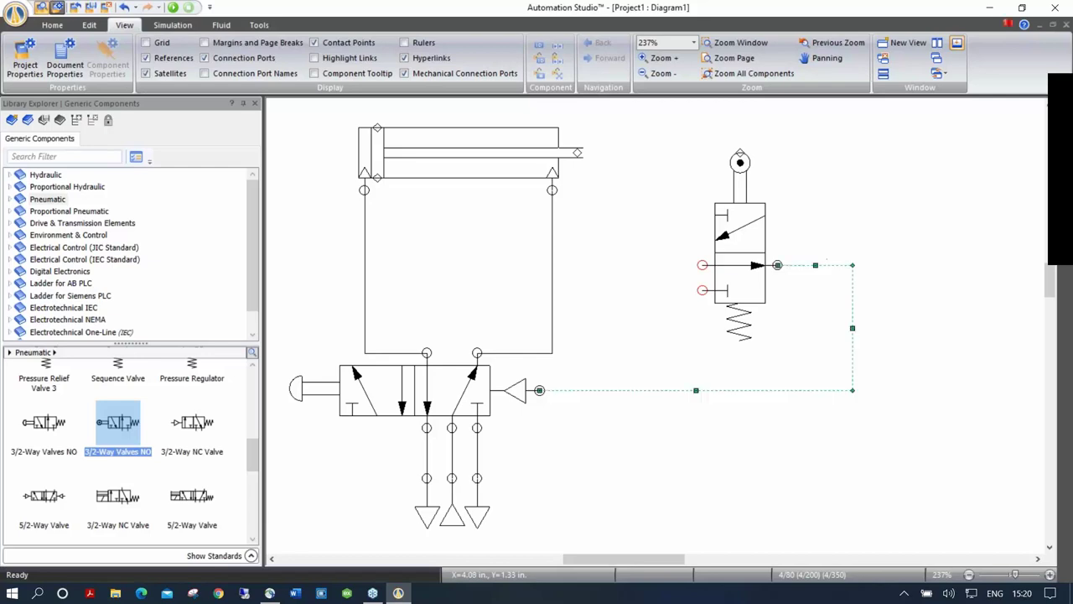
right_click(827, 265)
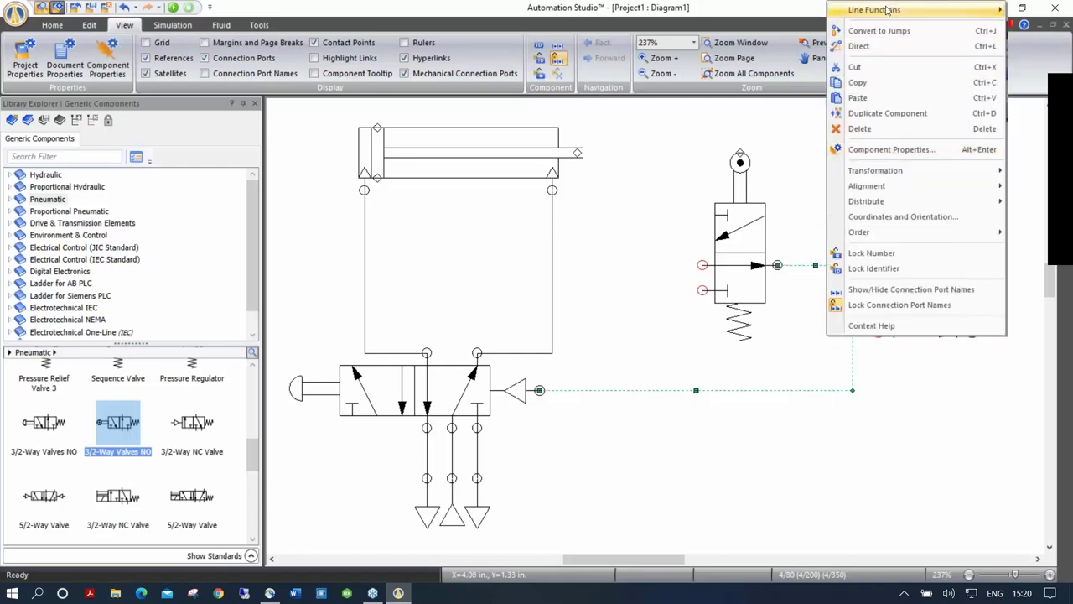
mouse_move(888, 10)
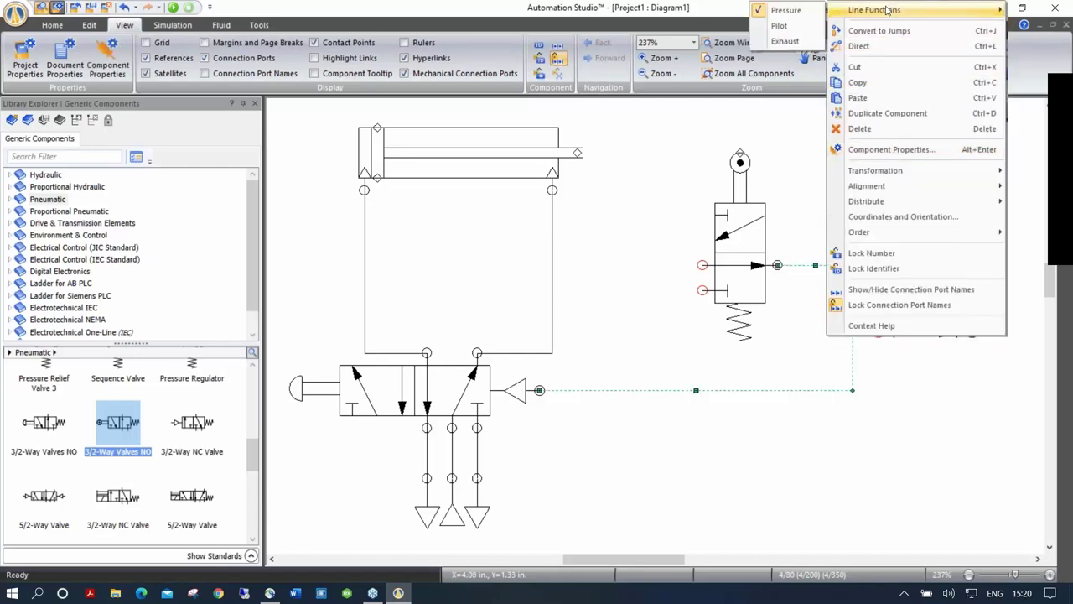
click(782, 28)
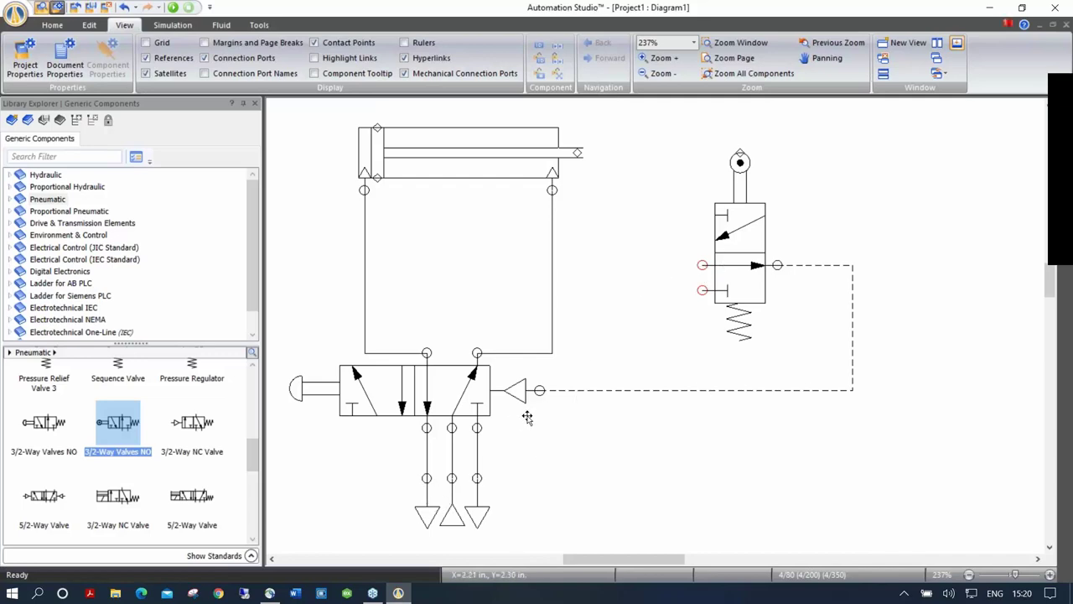
Add a Pneumatic Pressure Source, rotate it right and attach it to the roller-operated 3/2-way valve's lower inlet port.
scroll(258, 431, up, 1)
scroll(258, 431, up, 5)
drag(122, 392, 617, 262)
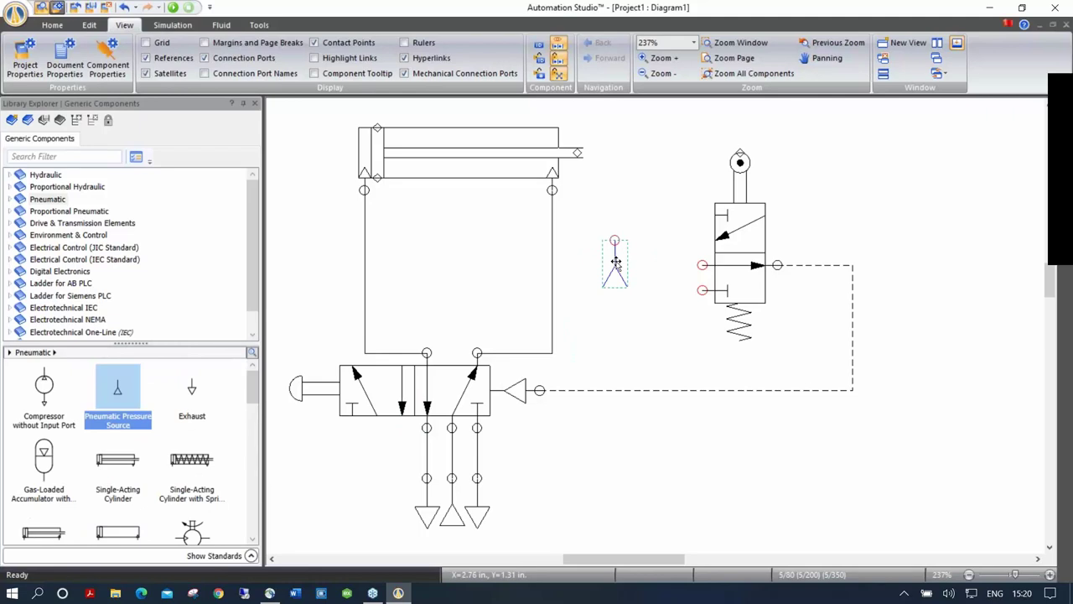
right_click(616, 262)
mouse_move(686, 375)
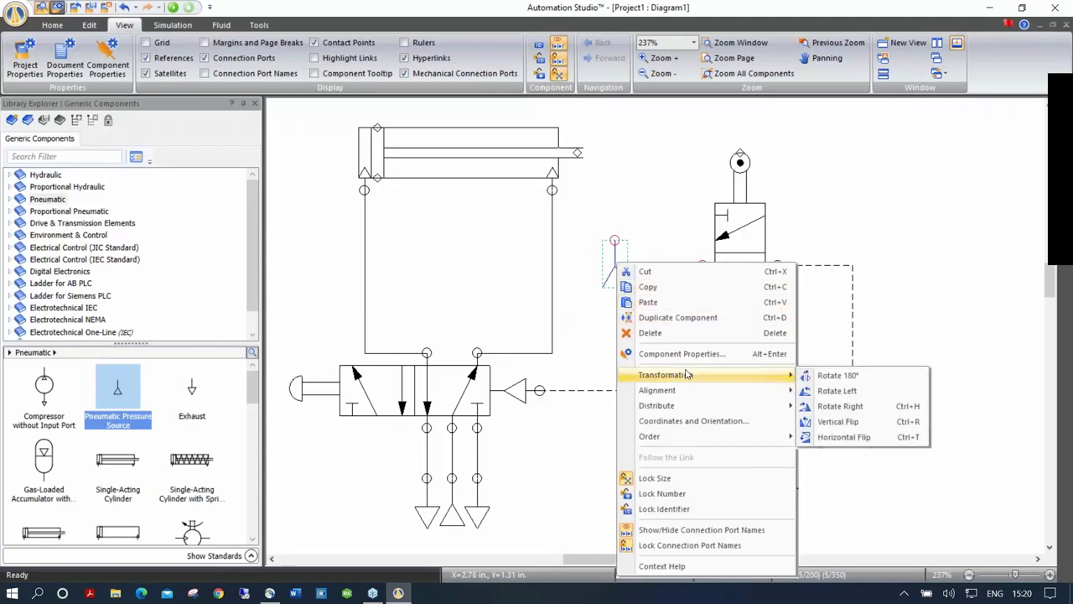
click(839, 406)
drag(591, 244, 676, 298)
click(709, 291)
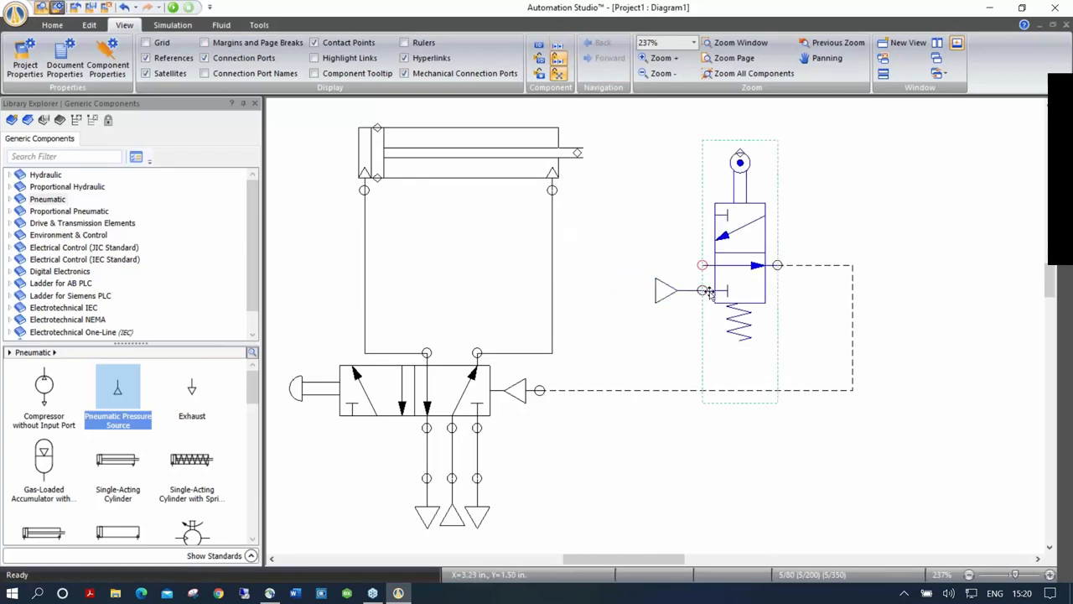
click(817, 262)
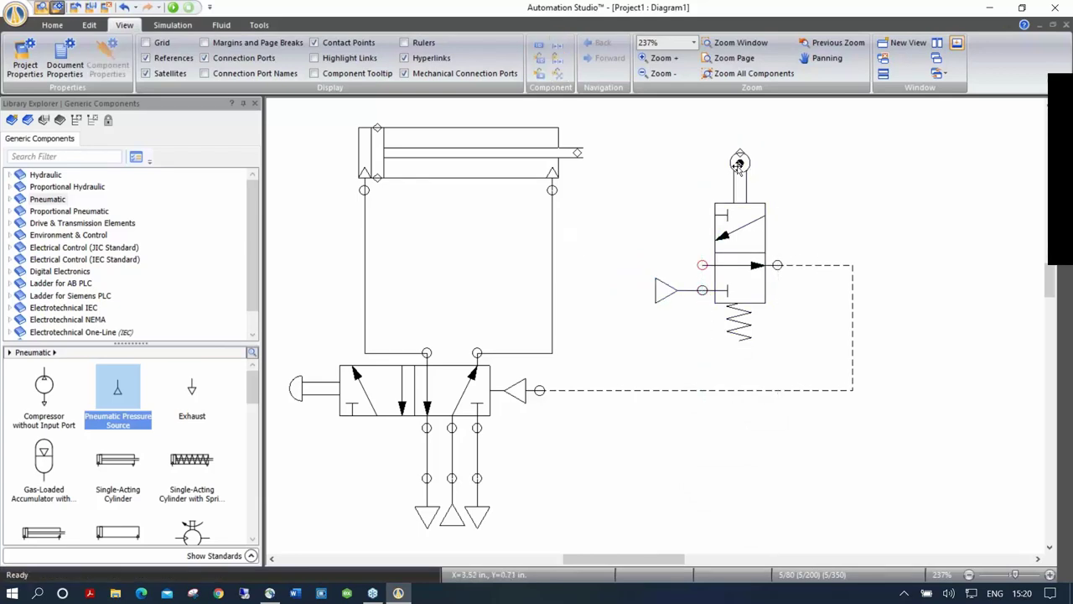
Add an Exhaust, rotate it right, attach it to the roller-operated 3/2-way valve's open port above the pressure source and deselect it.
drag(189, 394, 591, 250)
right_click(588, 253)
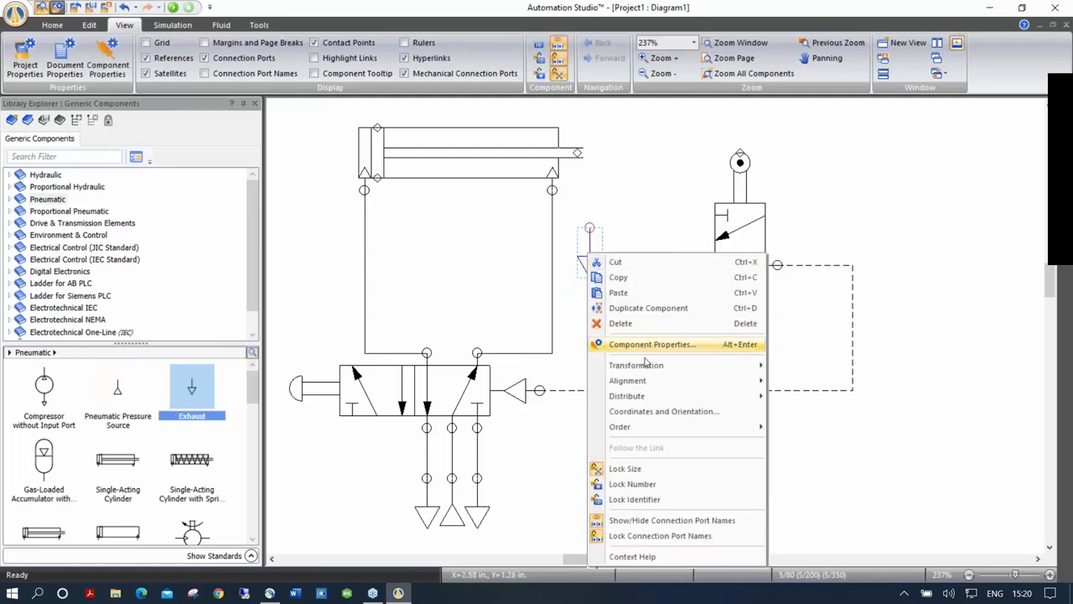
mouse_move(663, 366)
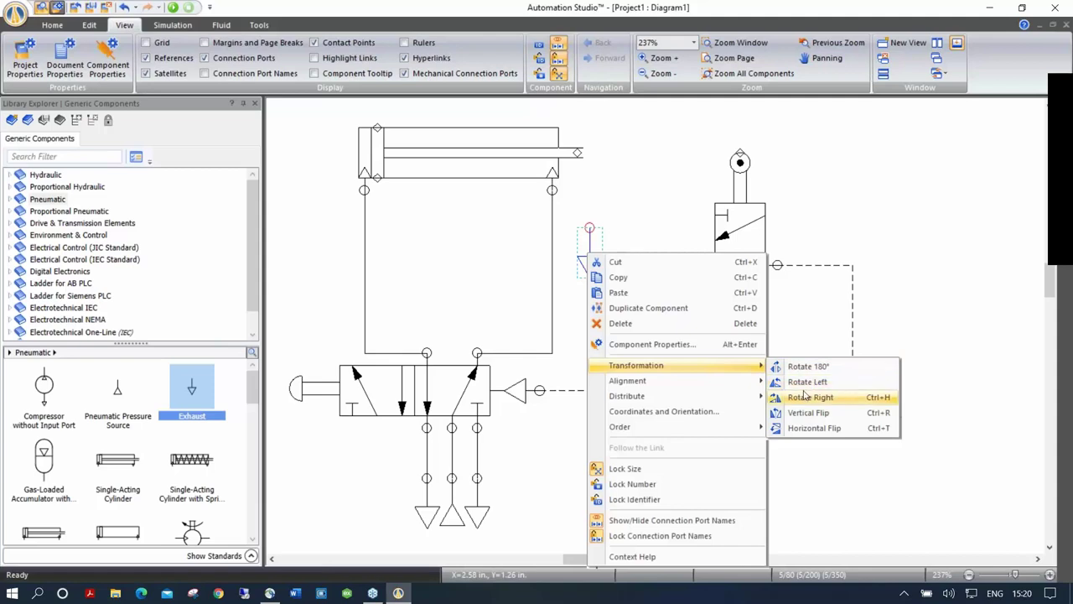
click(810, 397)
drag(570, 232, 688, 272)
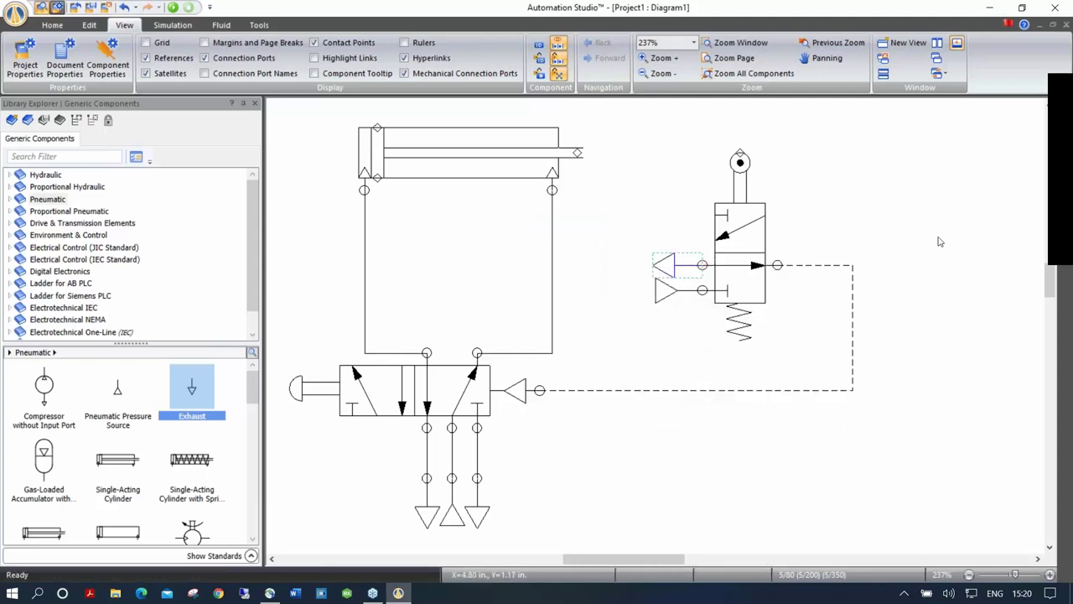
click(940, 241)
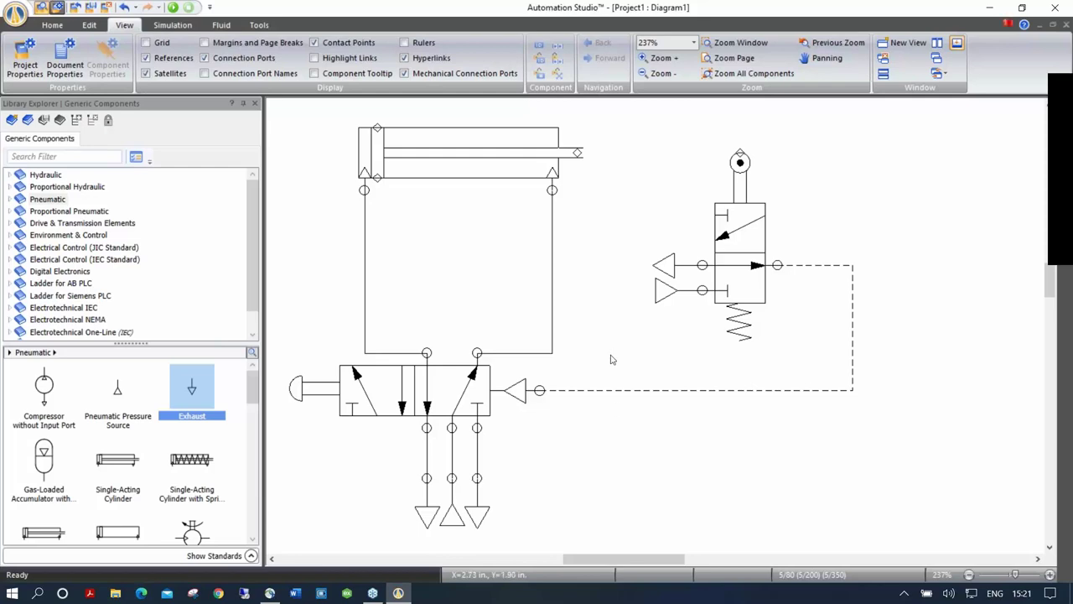
Simulate the circuit, actuate the 5/2-way valve's push button twice to check the cylinder's stroke and return, and stop the simulation.
click(172, 8)
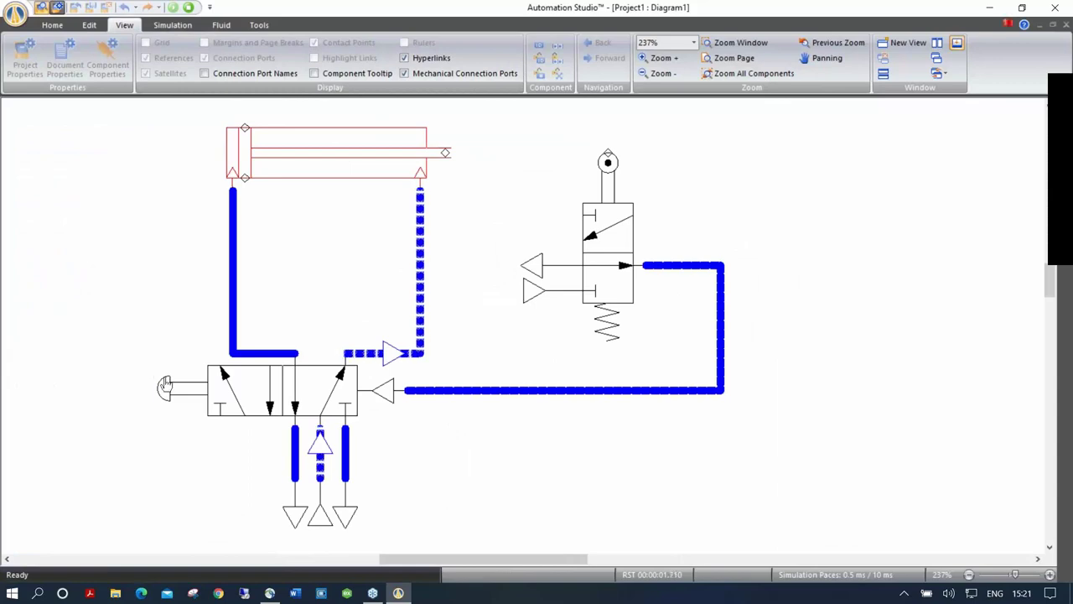
click(162, 387)
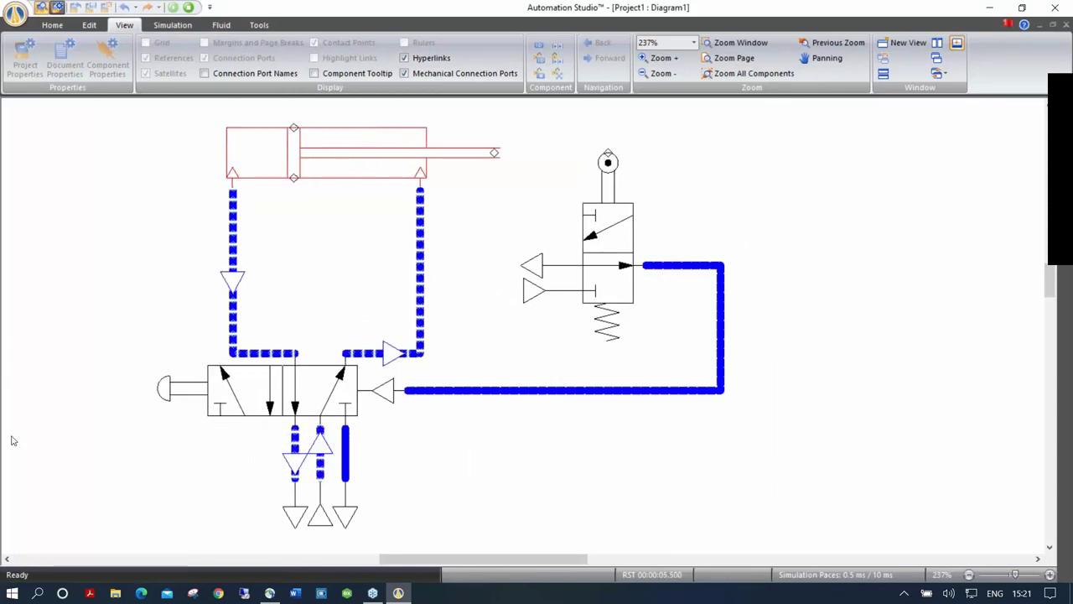
click(167, 394)
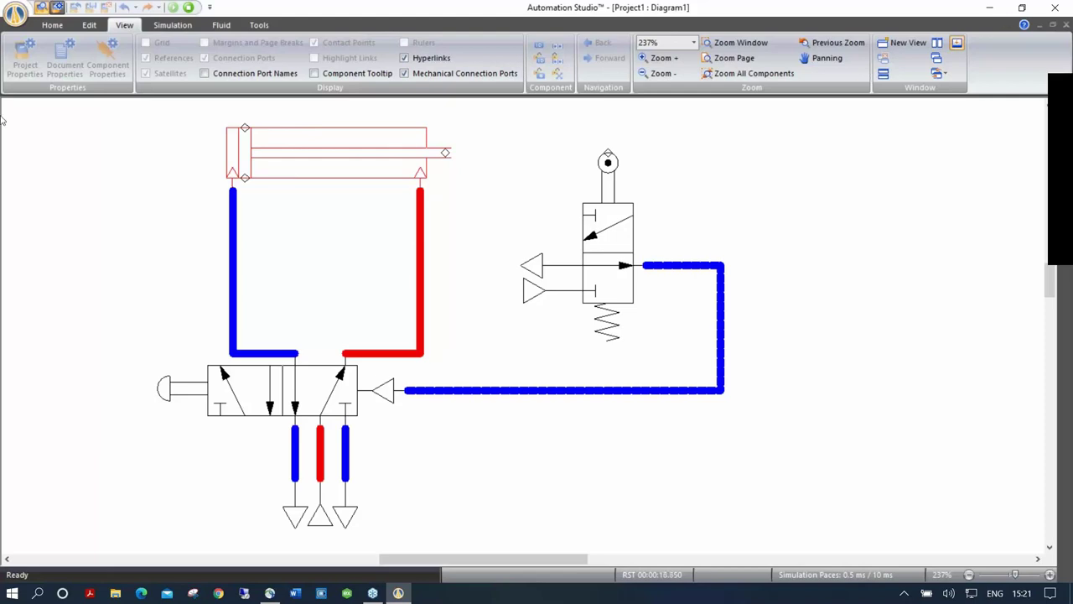
click(174, 6)
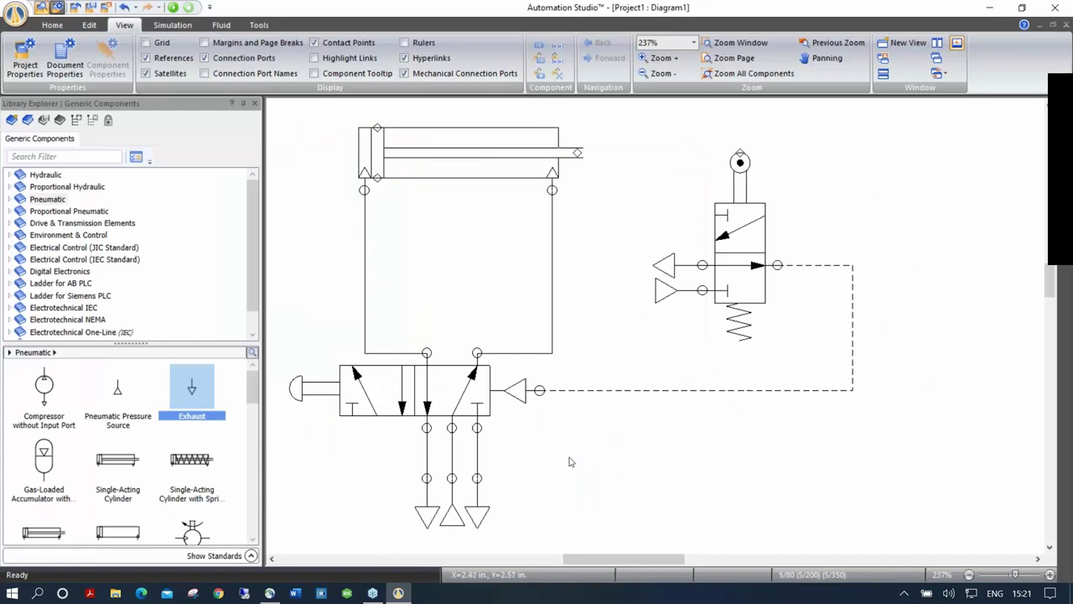
Move the whole circuit farther from the page's left edge.
drag(558, 455, 598, 392)
scroll(587, 445, down, 1)
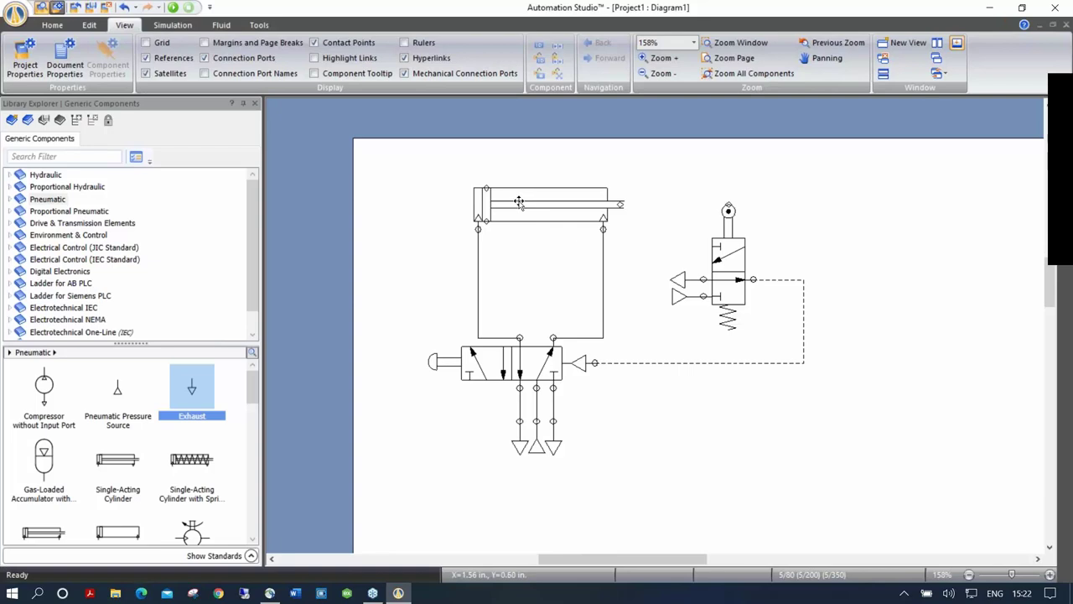
drag(391, 165, 913, 539)
drag(493, 342, 650, 366)
click(827, 58)
drag(894, 450, 735, 450)
key(Escape)
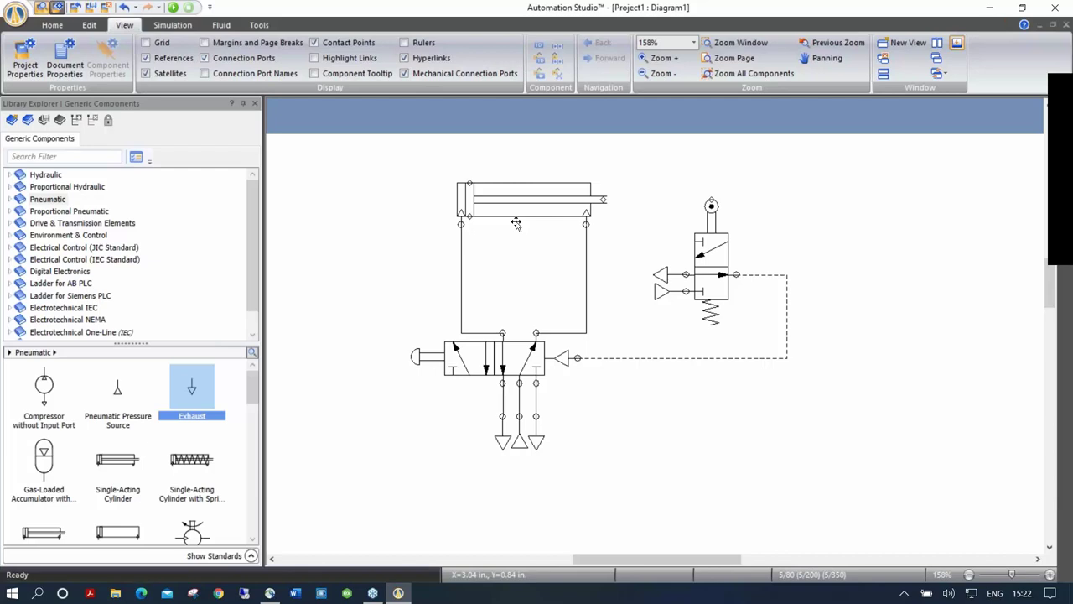
Show the components of the Others category under Pneumatic Sensors in the component library.
click(59, 202)
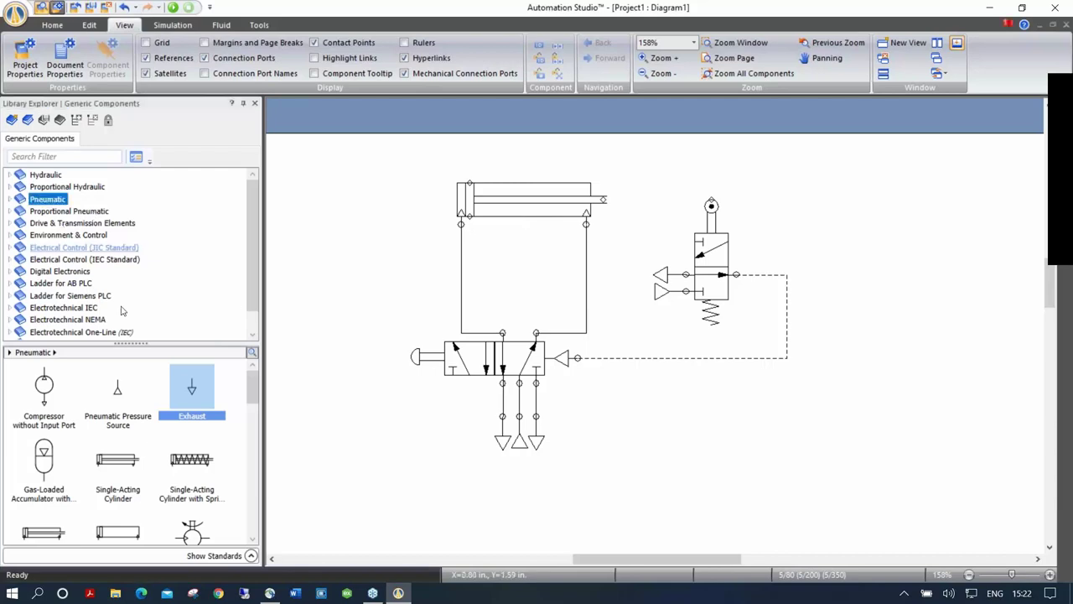
scroll(245, 382, down, 2)
scroll(245, 382, up, 2)
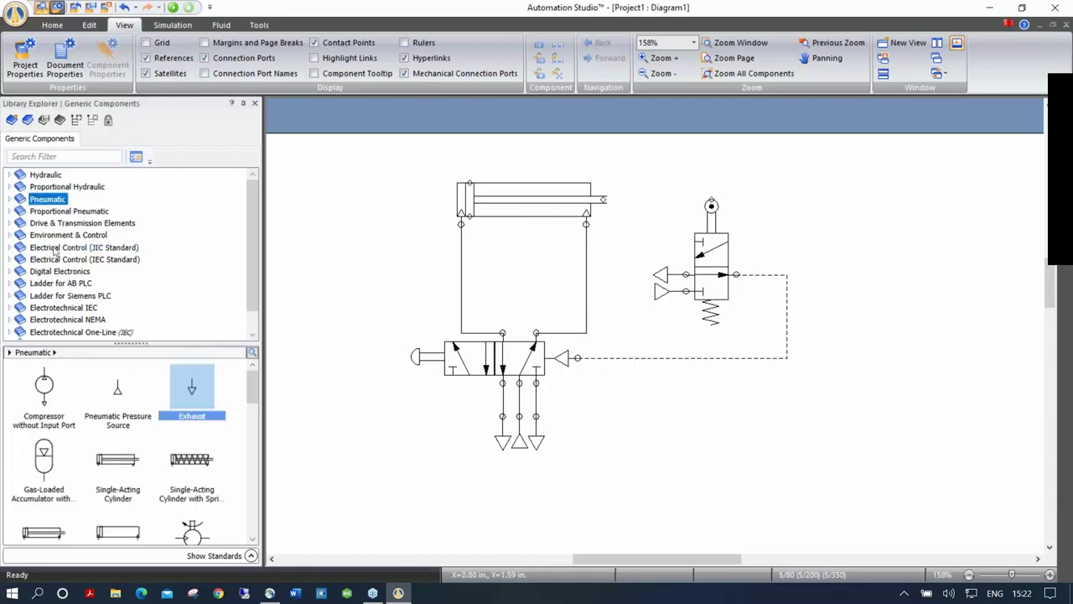
click(10, 199)
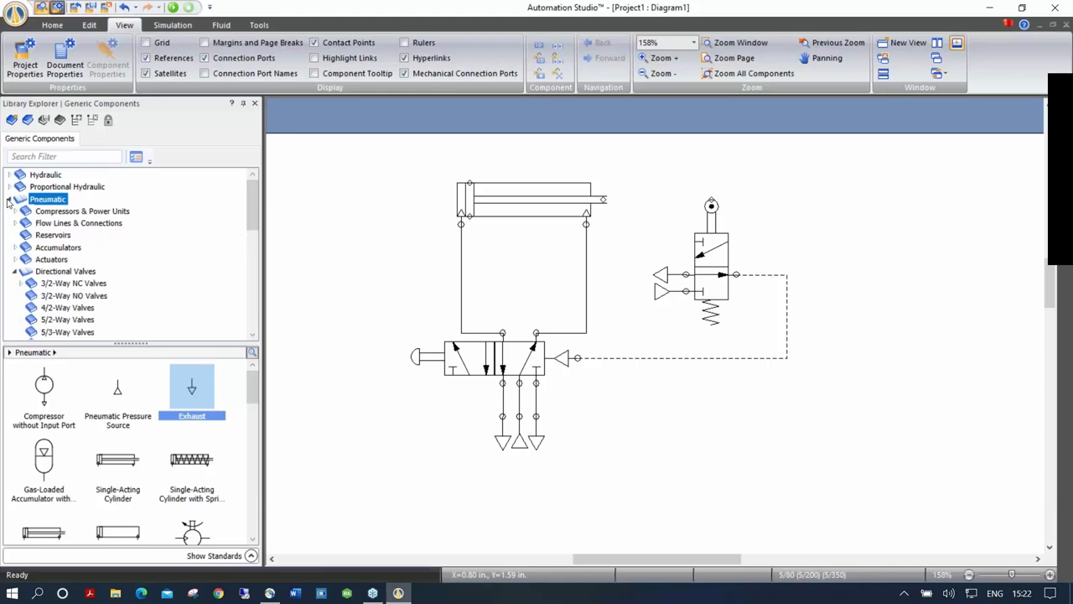
click(14, 272)
click(16, 307)
scroll(51, 277, down, 2)
click(75, 253)
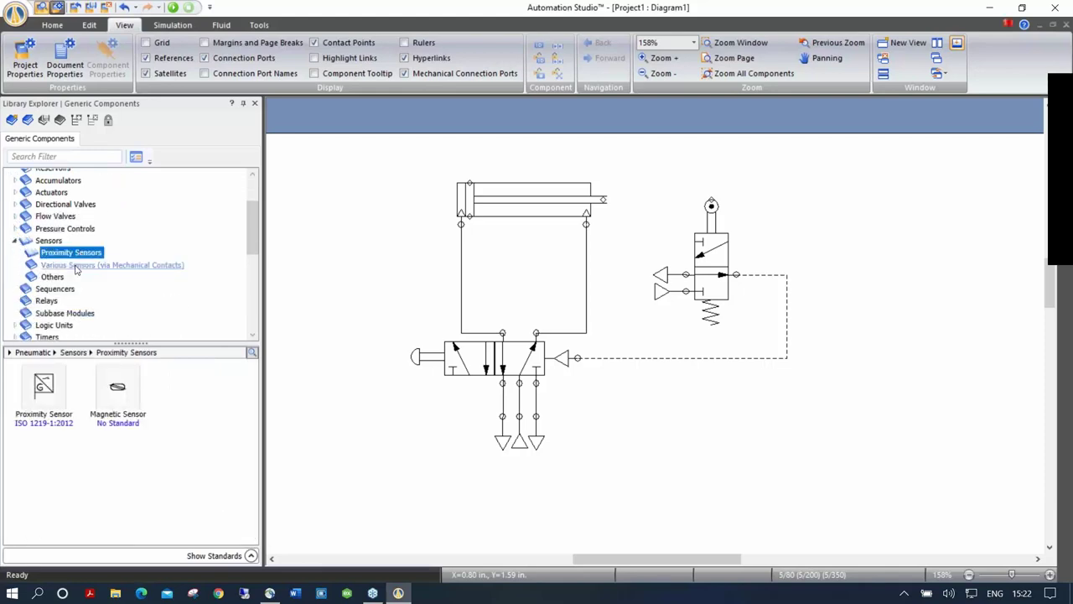
click(76, 265)
click(59, 280)
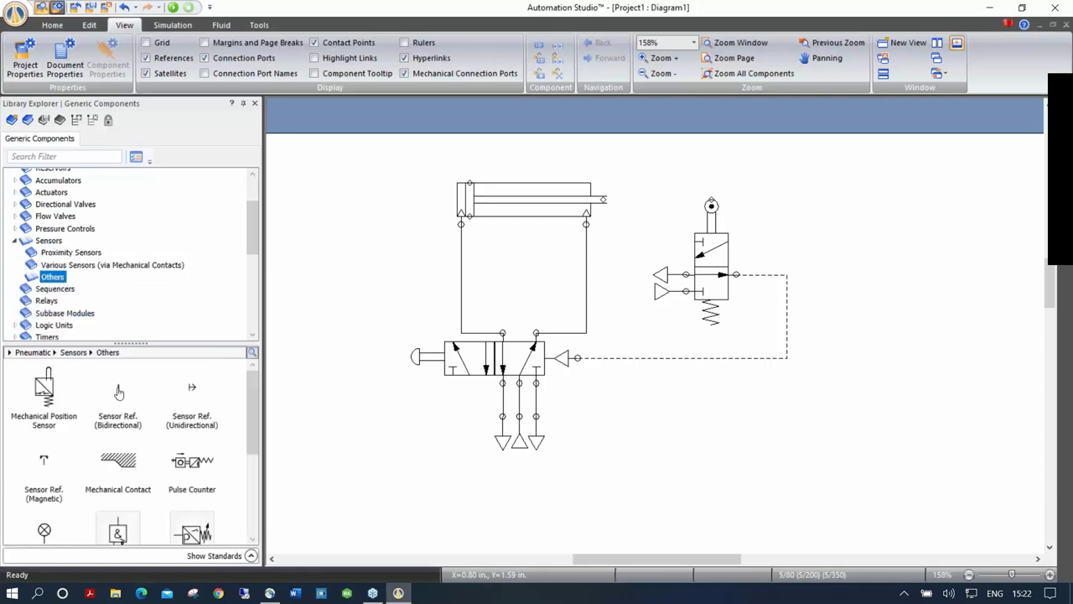
Place two bidirectional sensor references on the cylinder, alias A0 at the retracted piston position and alias A1 at the extended position.
drag(118, 391, 478, 163)
text(A0)
key(Return)
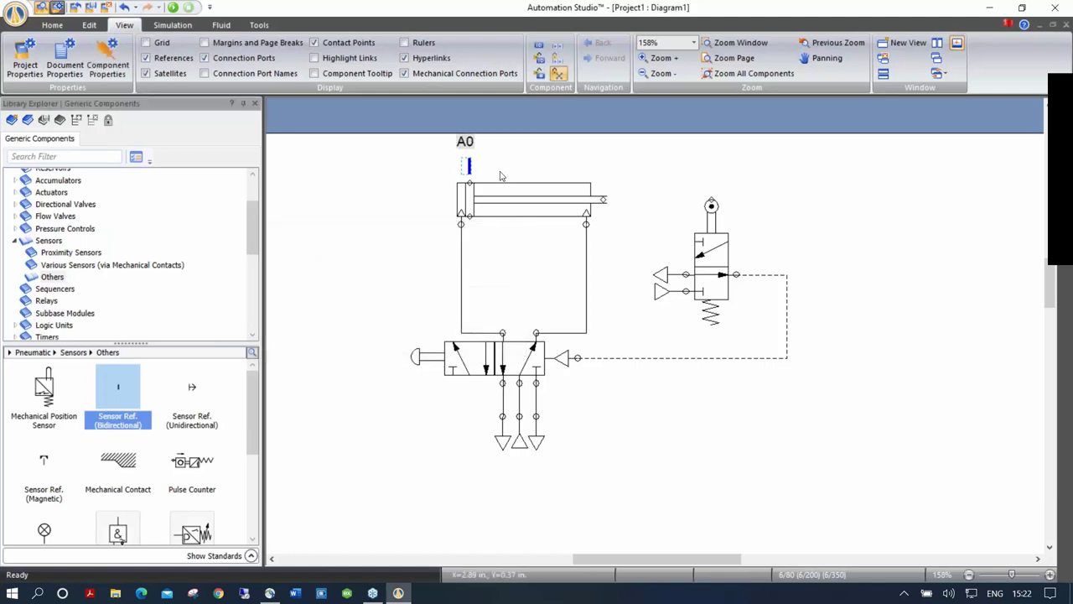
drag(128, 388, 586, 164)
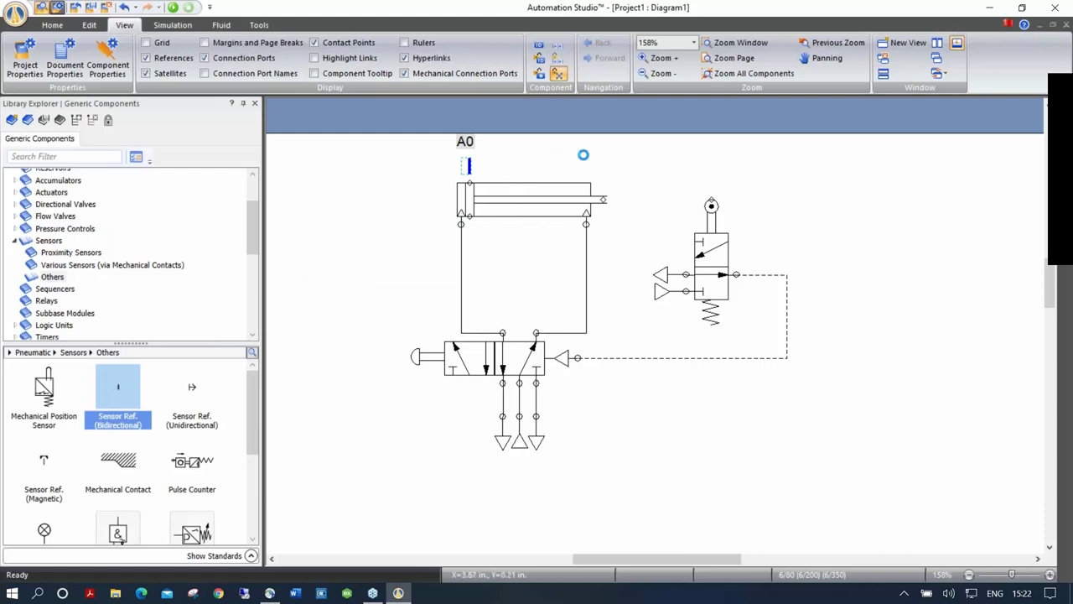
text(A1)
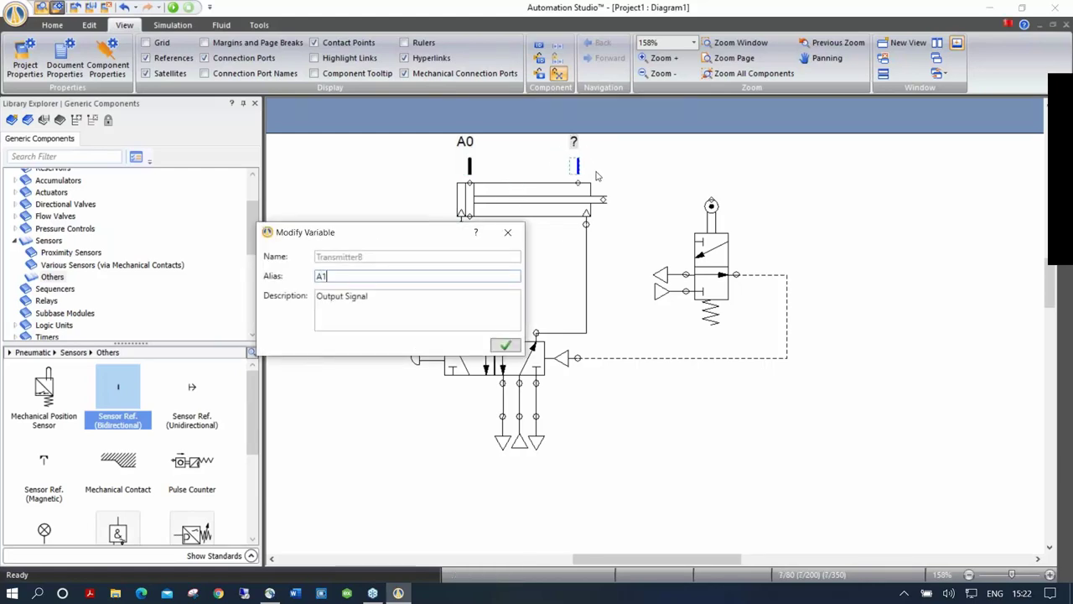
key(Return)
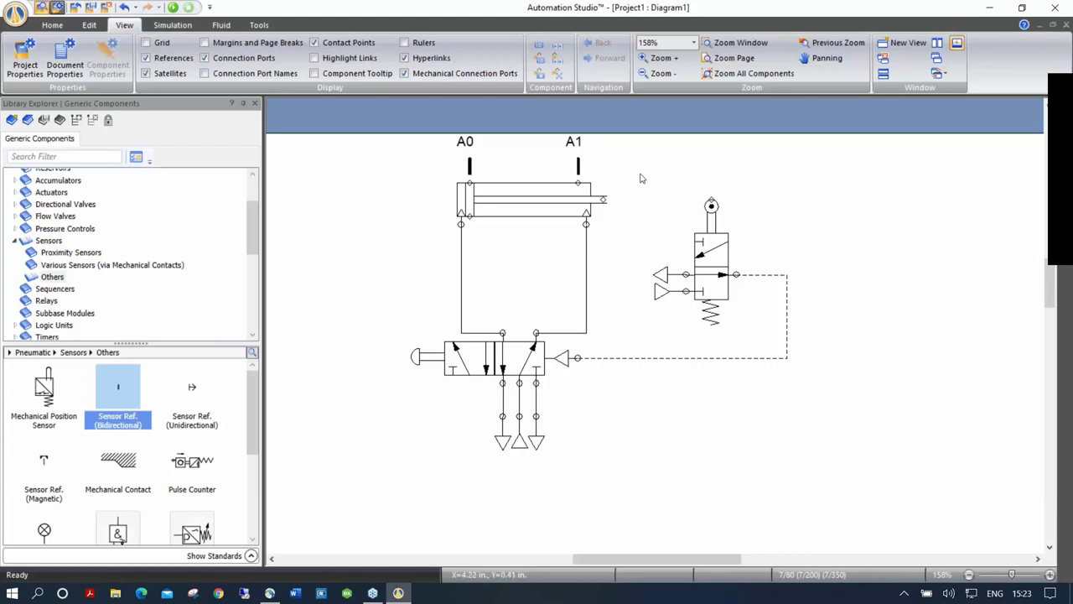
Group the roller-operated 3/2-way valve with its pressure source and exhaust, and shift the group slightly down and toward the cylinder.
drag(630, 177, 768, 346)
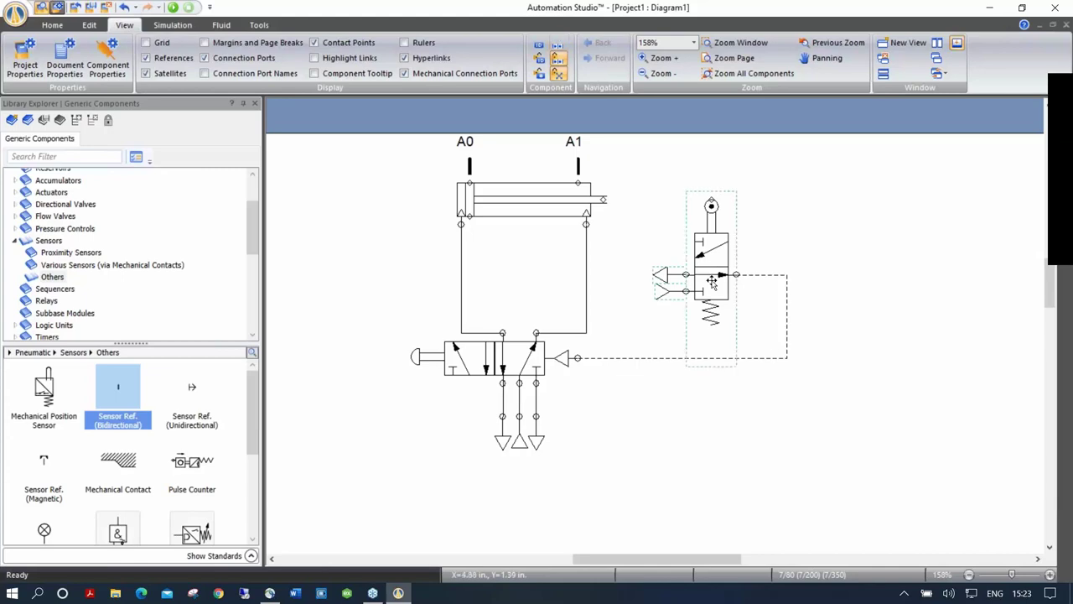
right_click(708, 253)
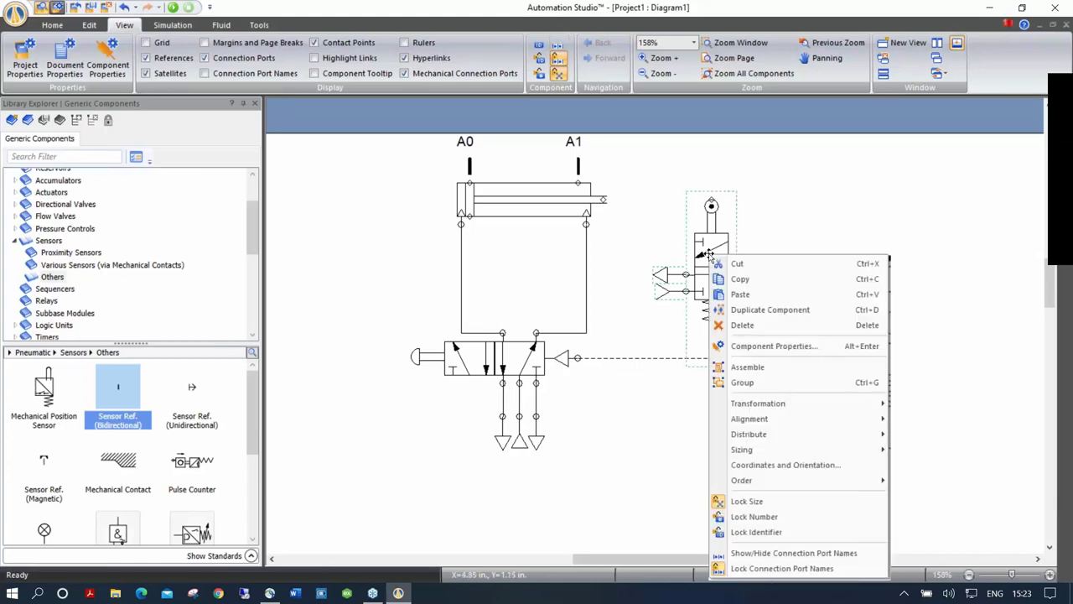
click(742, 383)
drag(714, 268, 692, 300)
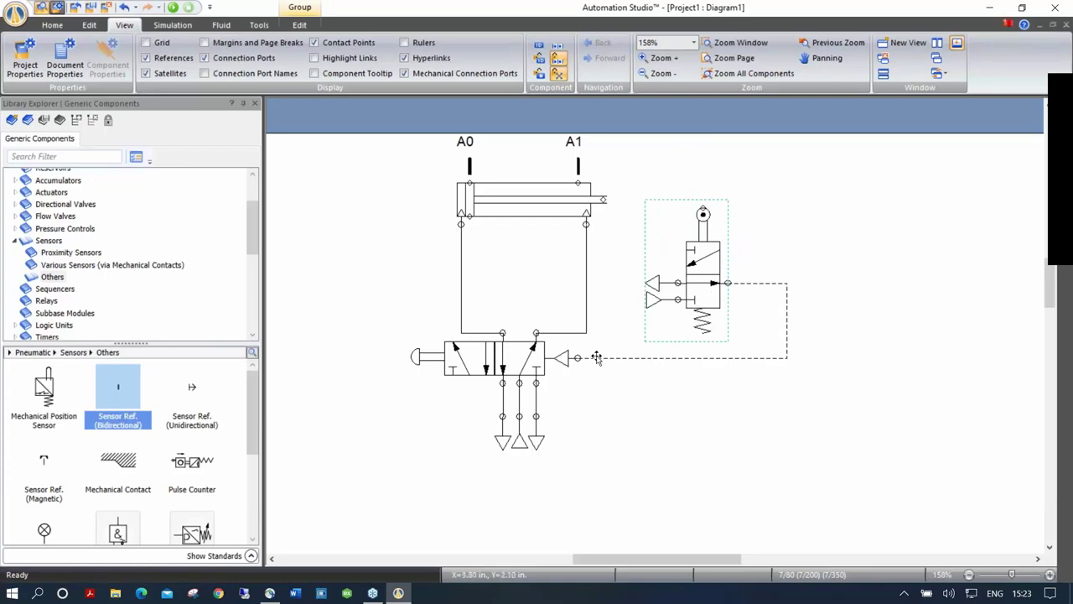
Flip the 3/2-way valve group vertically and move it down so its outlet aligns with the 5/2-way valve's pilot port.
right_click(703, 268)
mouse_move(757, 176)
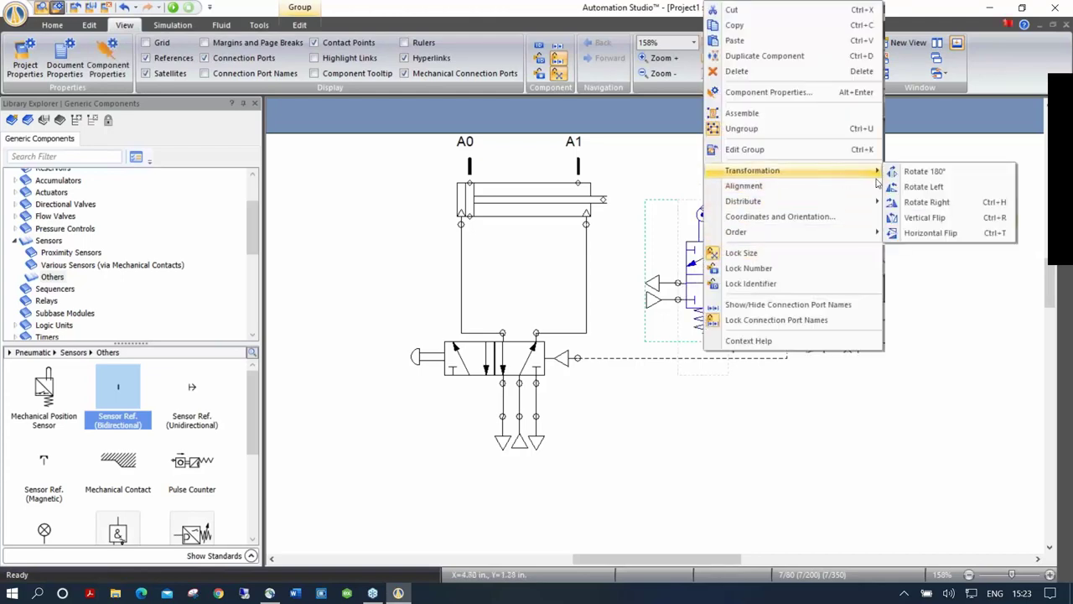
click(925, 218)
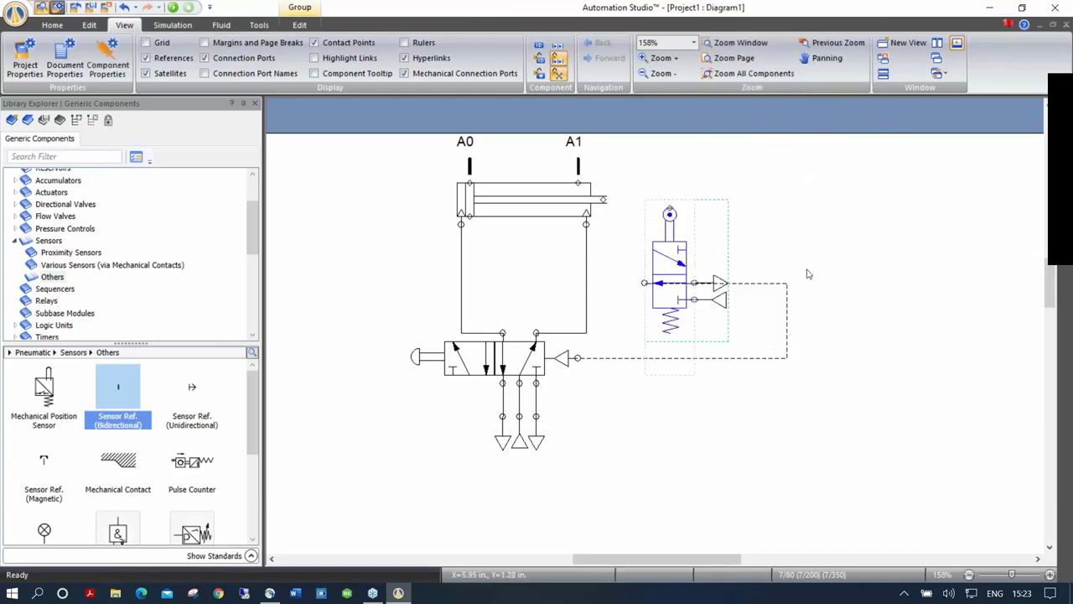
drag(662, 251, 668, 338)
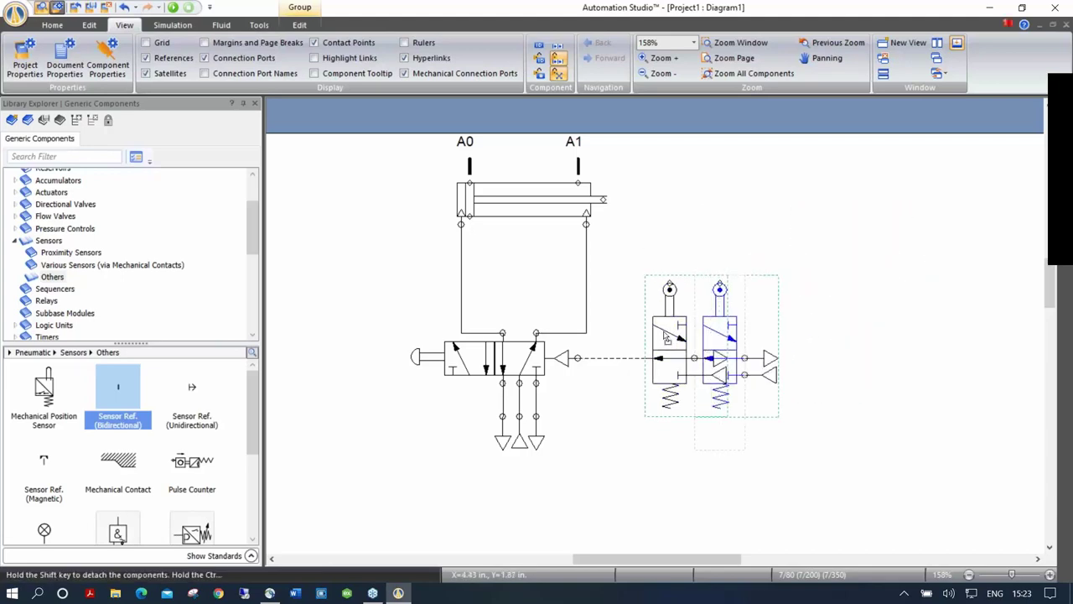
click(583, 461)
Replace the push-button command of the 5/2-way valve with an External Pneumatic Pilot.
drag(558, 462, 587, 471)
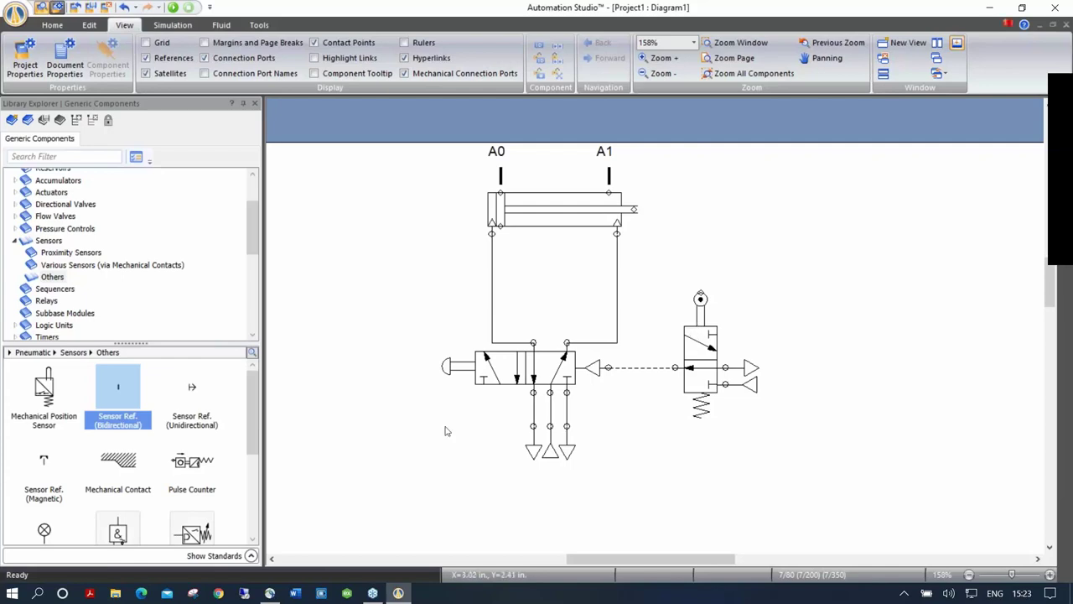
click(478, 369)
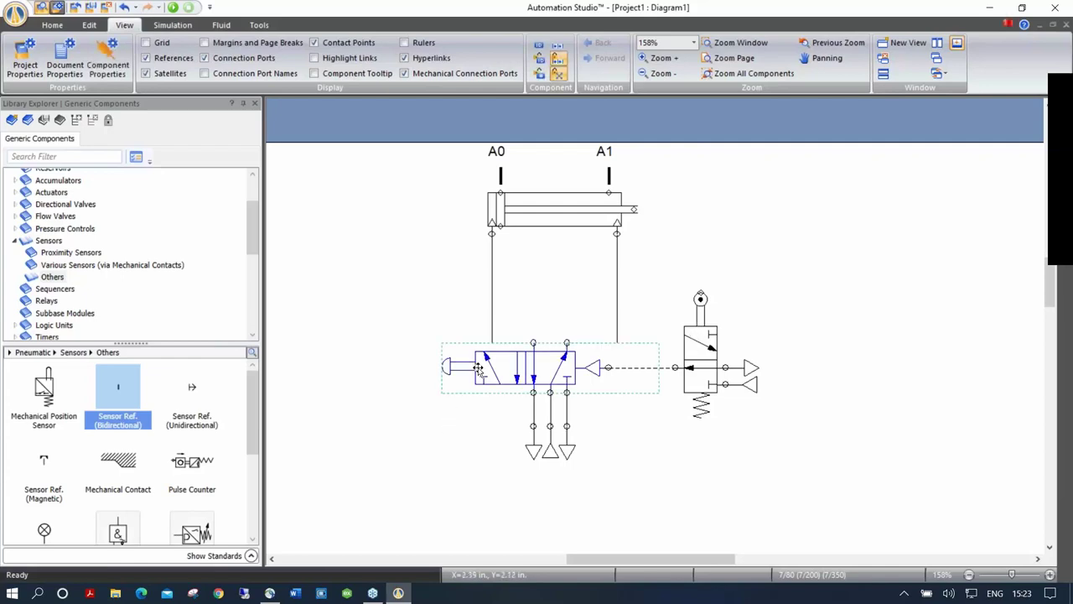
double_click(478, 369)
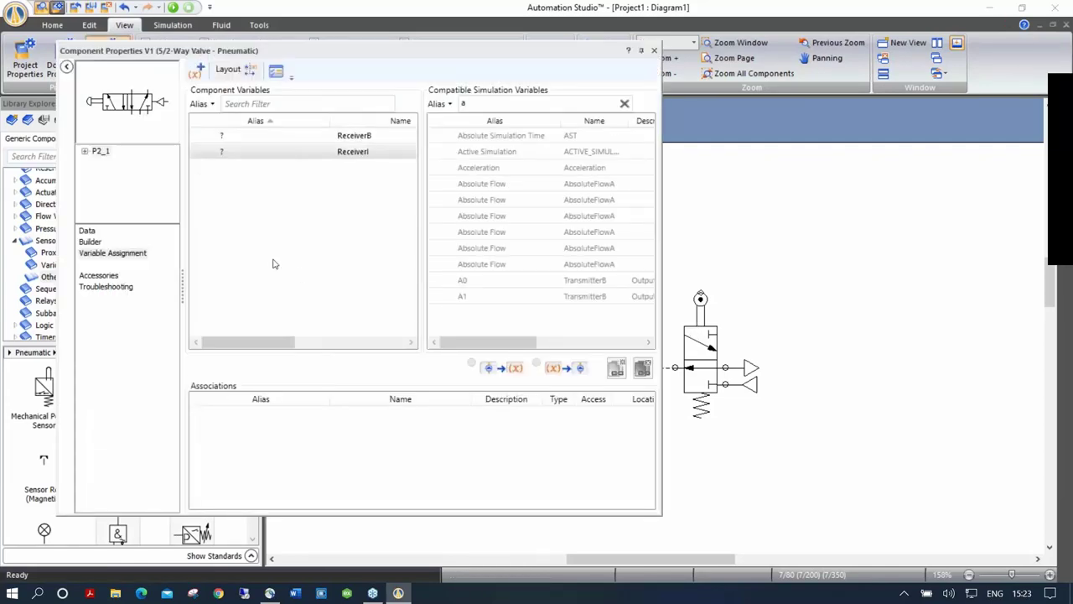
click(90, 241)
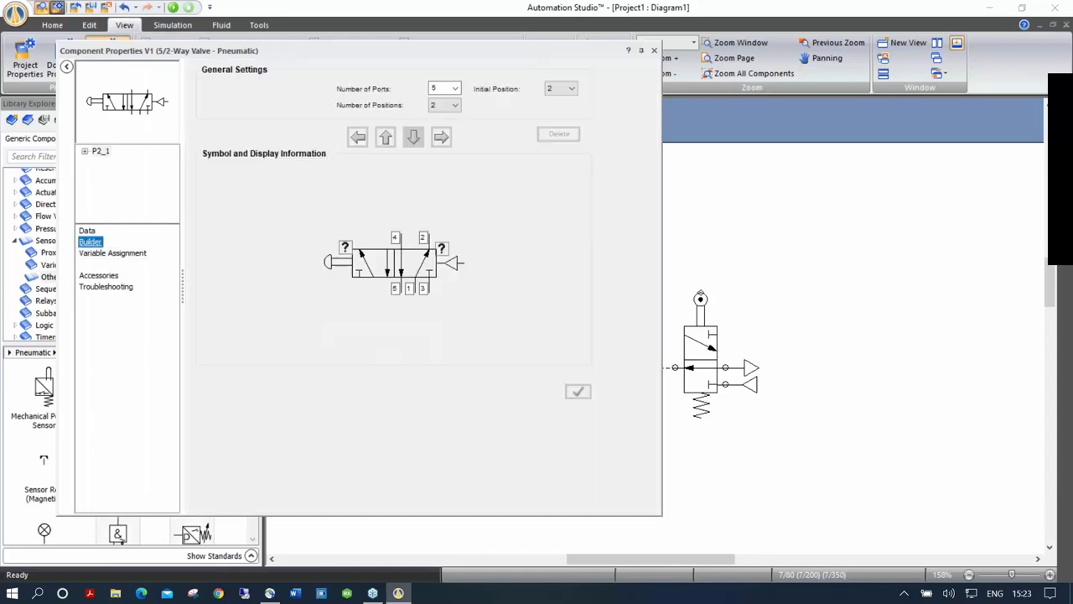
click(334, 262)
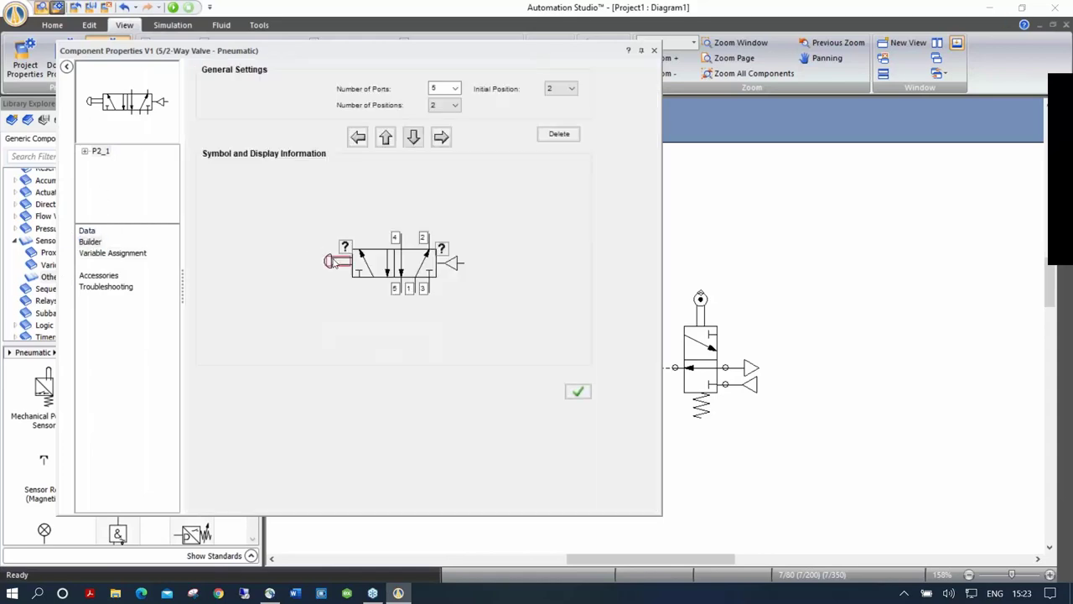
double_click(334, 262)
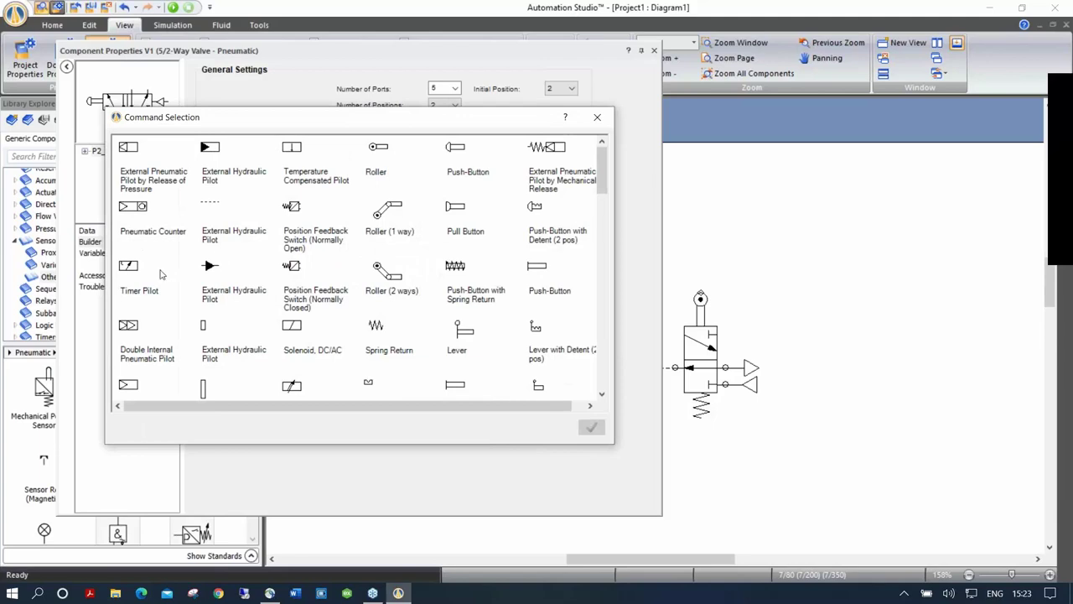
scroll(161, 274, down, 5)
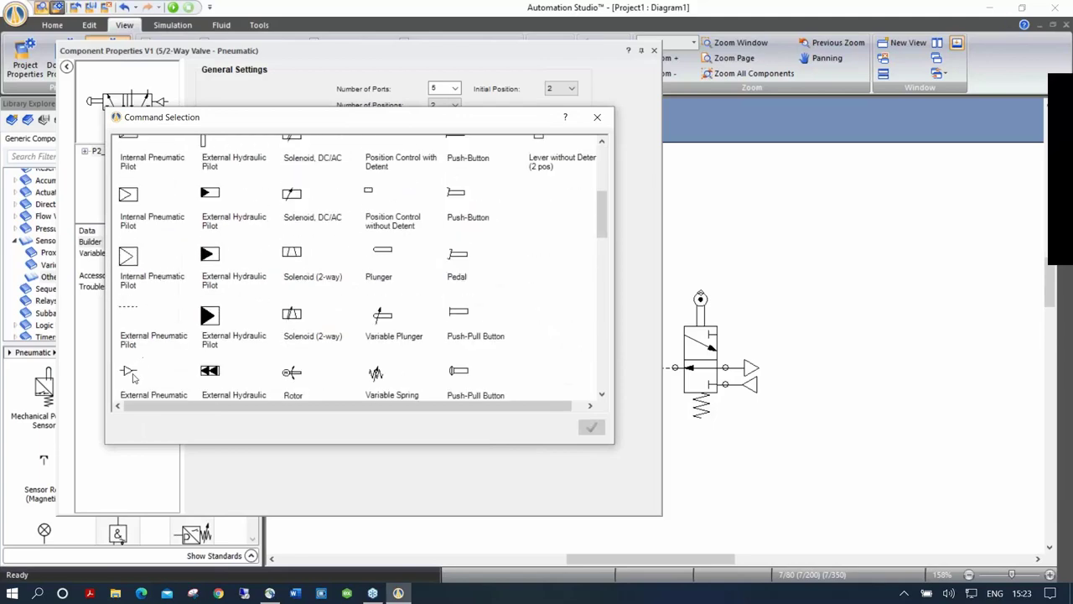
double_click(127, 372)
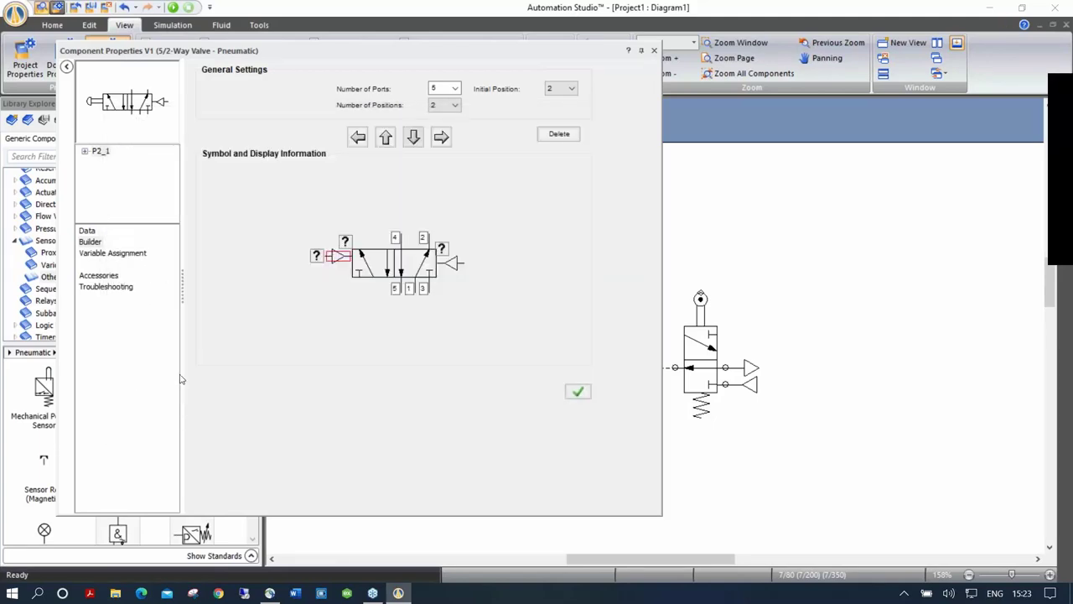
Align both pneumatic pilots of the 5/2-way valve at the same height, slightly above the valve's centreline, and apply the changes.
click(413, 137)
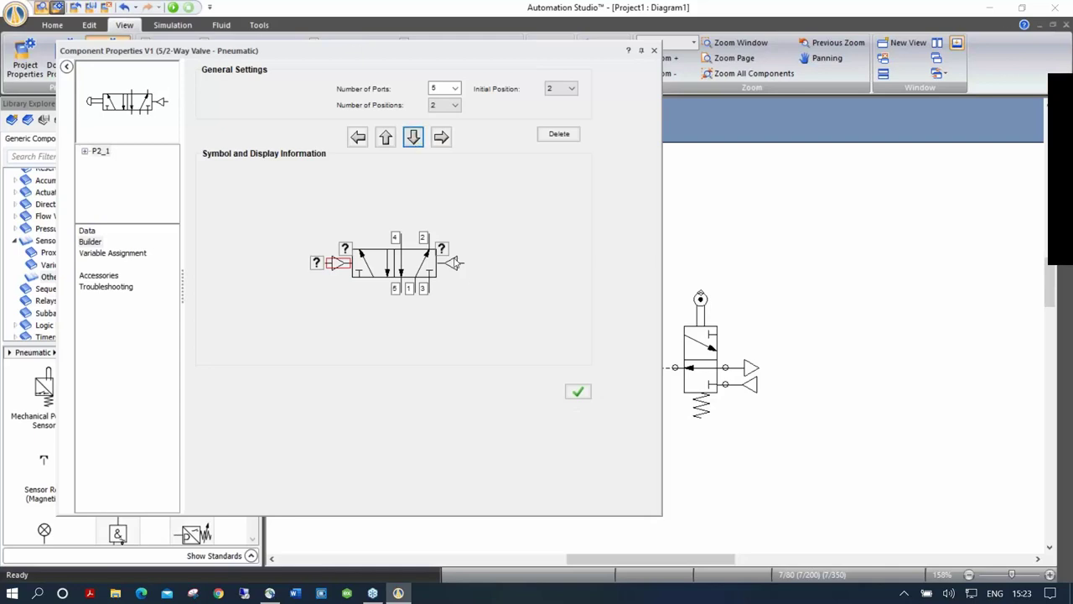
click(384, 137)
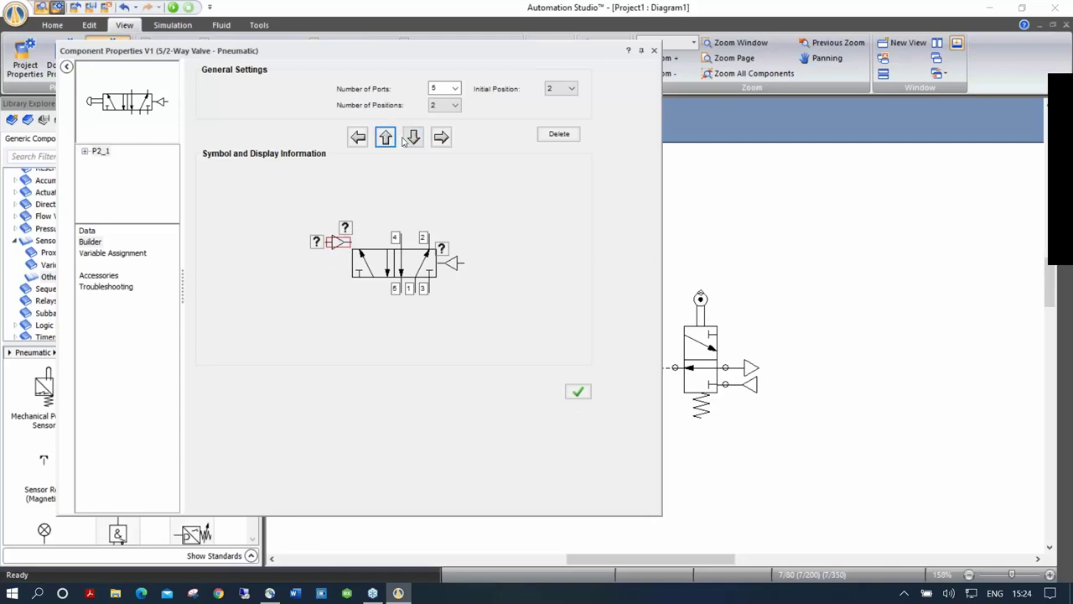
click(412, 140)
click(412, 139)
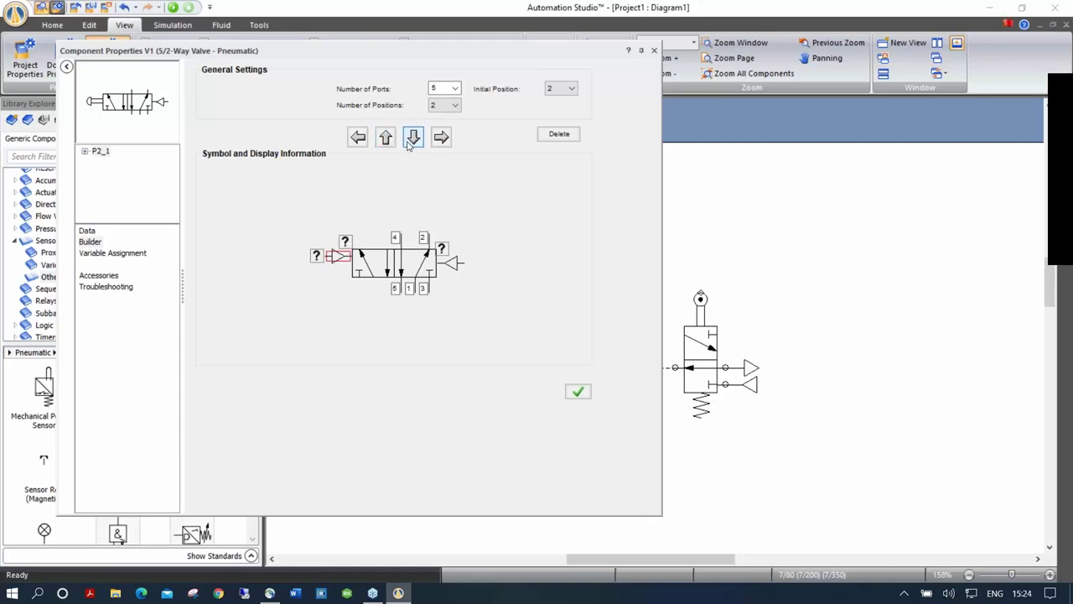
click(331, 259)
click(452, 258)
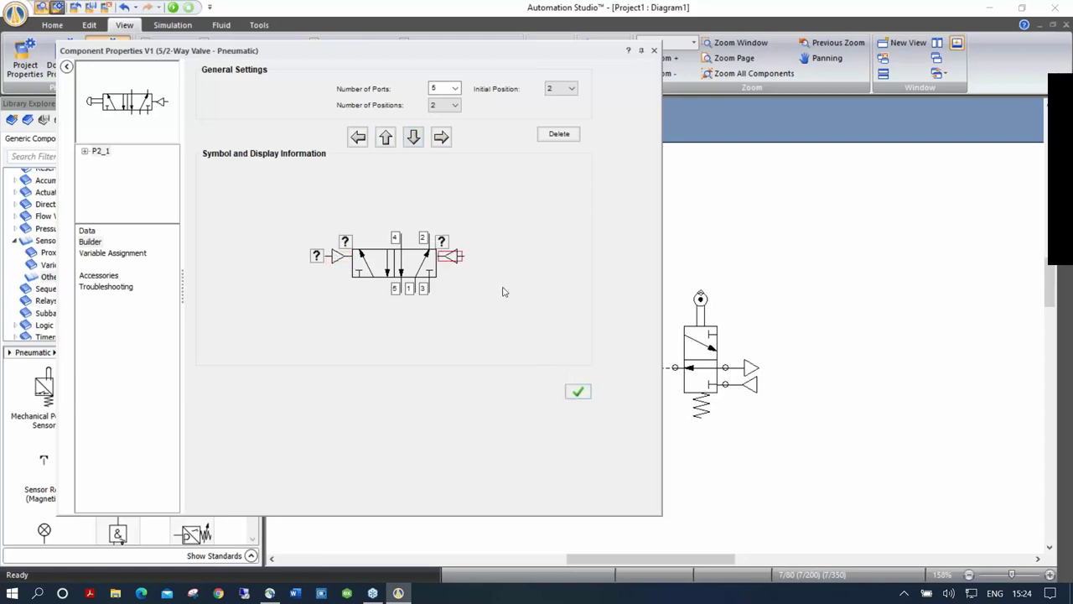
click(578, 391)
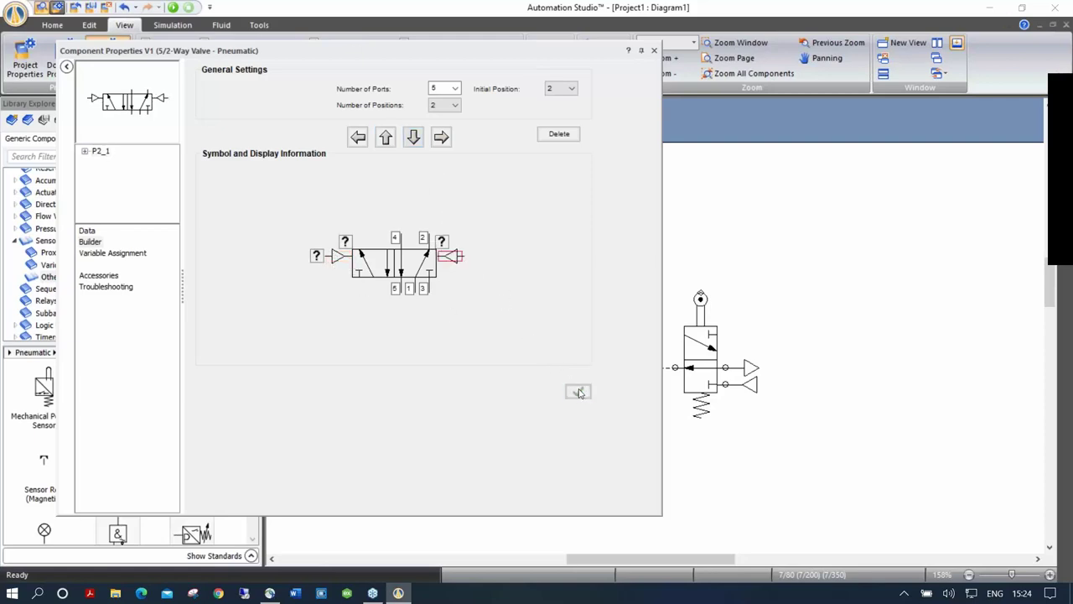
click(654, 50)
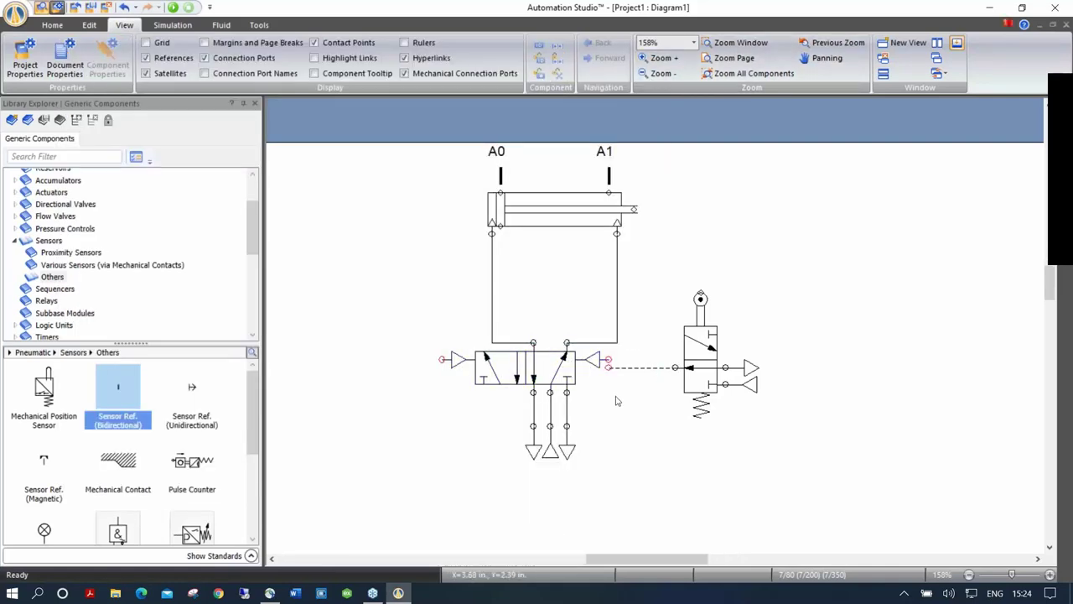
Shift the 5/2-way valve slightly down so its pilot port facing the 3/2-way valve meets the dashed pilot line.
scroll(616, 400, up, 3)
drag(493, 339, 497, 355)
click(592, 403)
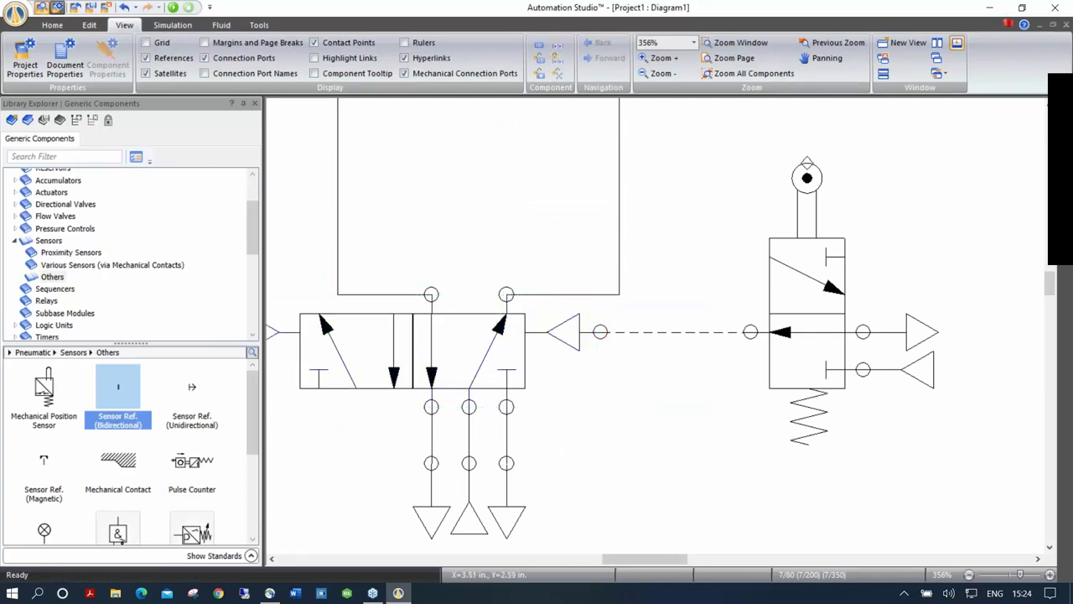
scroll(593, 403, down, 1)
Copy the roller-operated 3/2-way valve group to the opposite side of the 5/2-way valve and flip the copy vertically.
drag(582, 404, 727, 341)
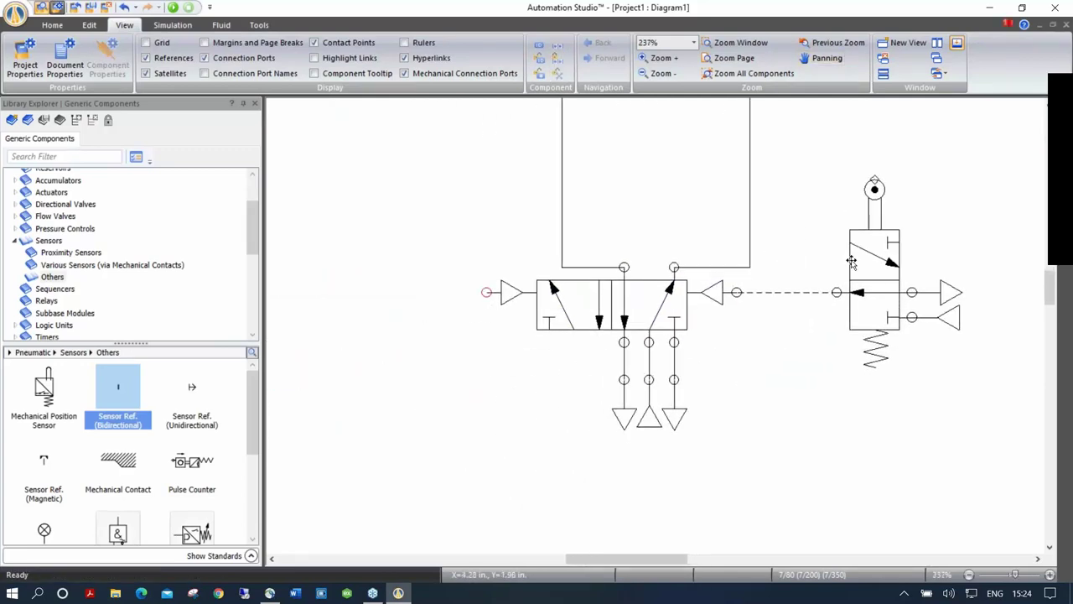
drag(882, 250, 366, 274)
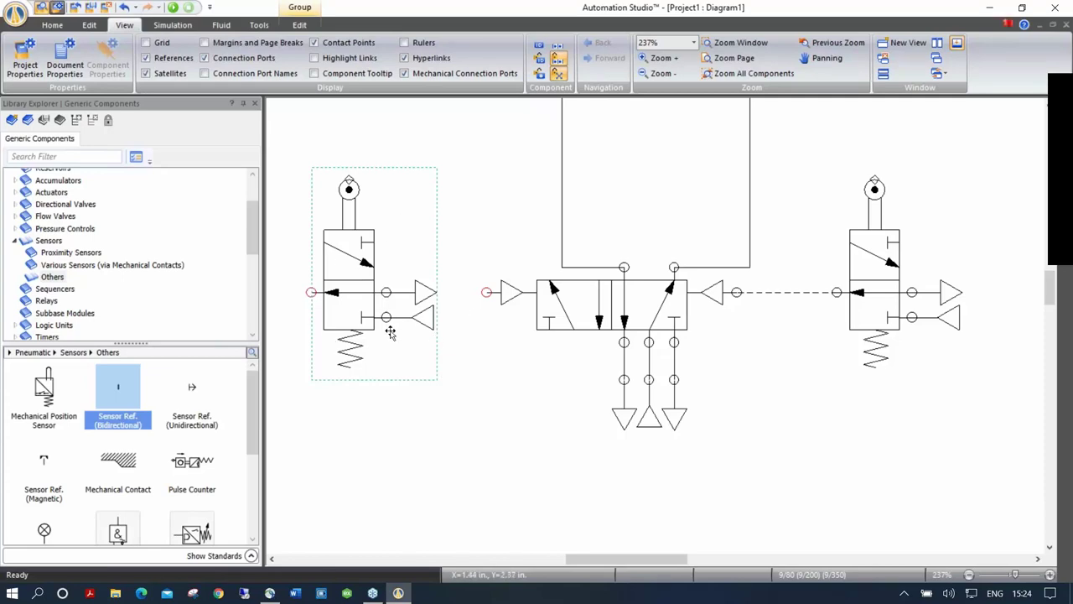
right_click(359, 352)
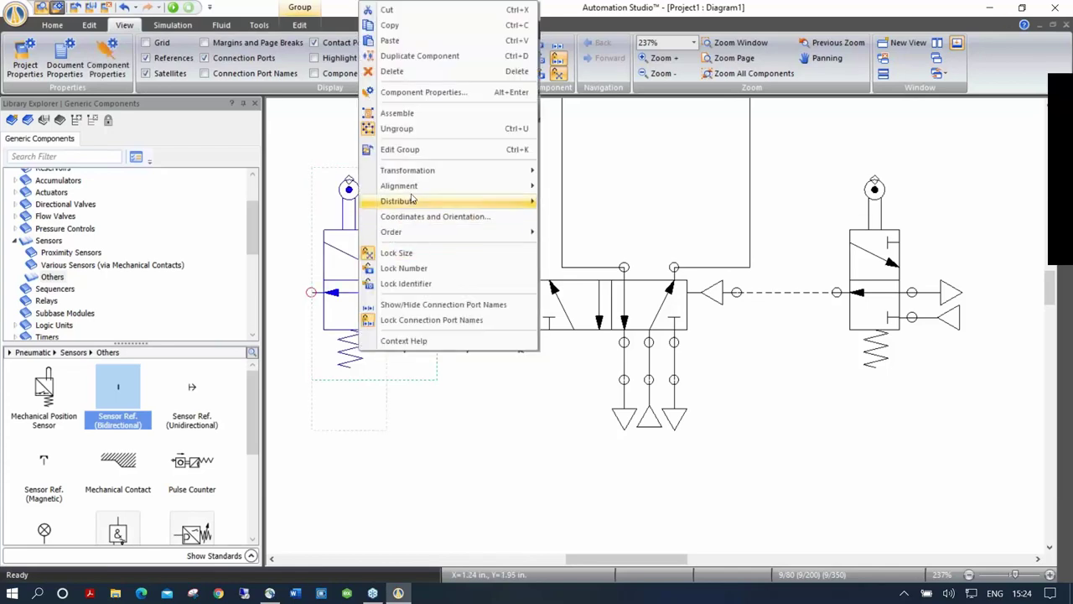
mouse_move(506, 172)
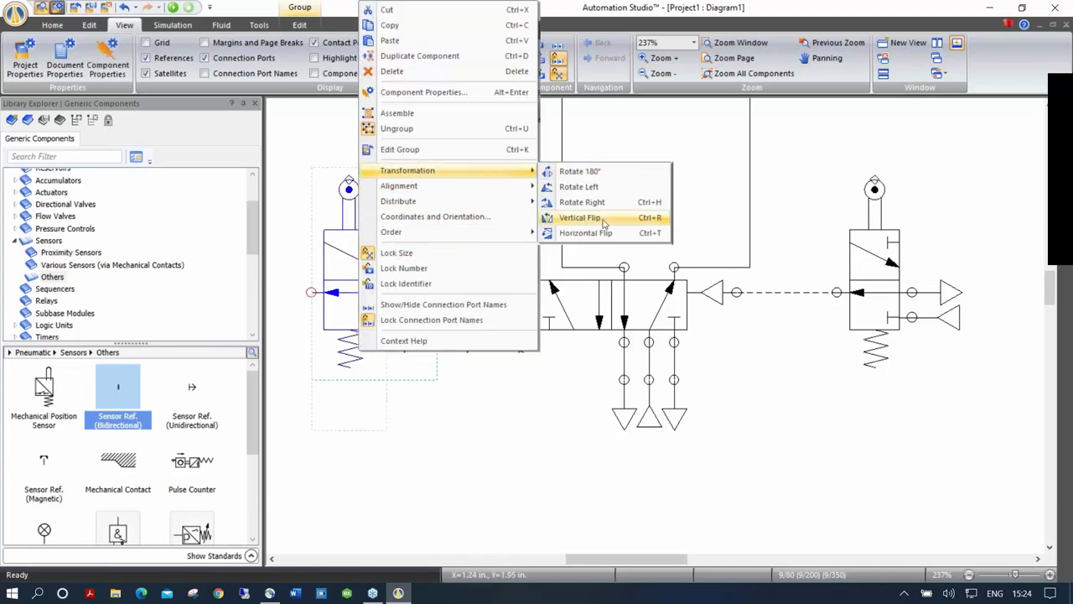
click(580, 217)
click(489, 388)
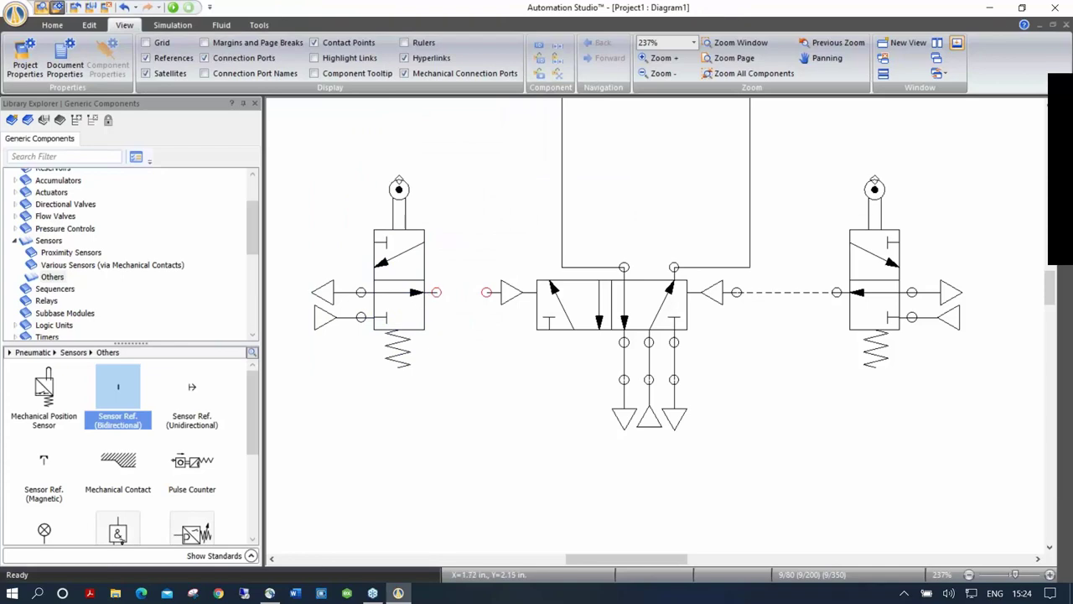
Connect the copied 3/2-way valve's outlet to the 5/2-way valve's free pilot port and change the connection to a dashed pilot line.
click(484, 292)
right_click(459, 291)
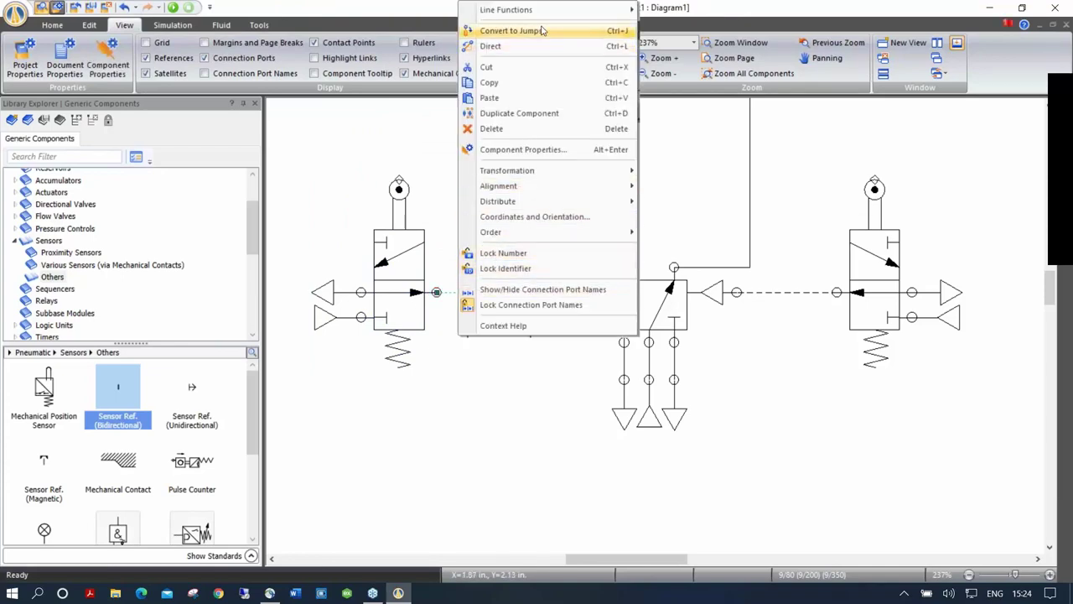
mouse_move(547, 17)
click(662, 26)
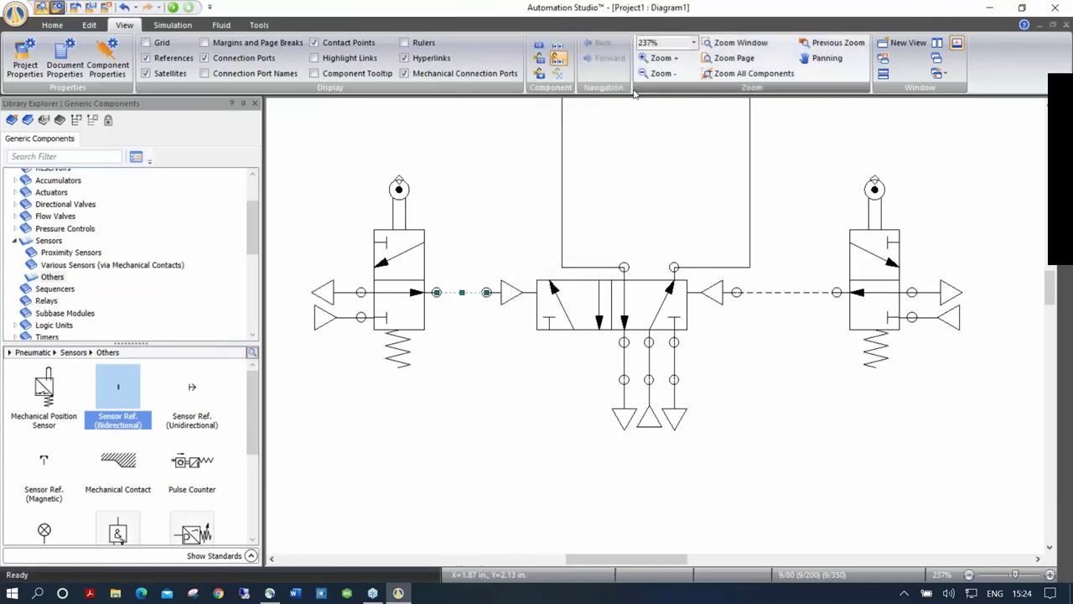
click(543, 170)
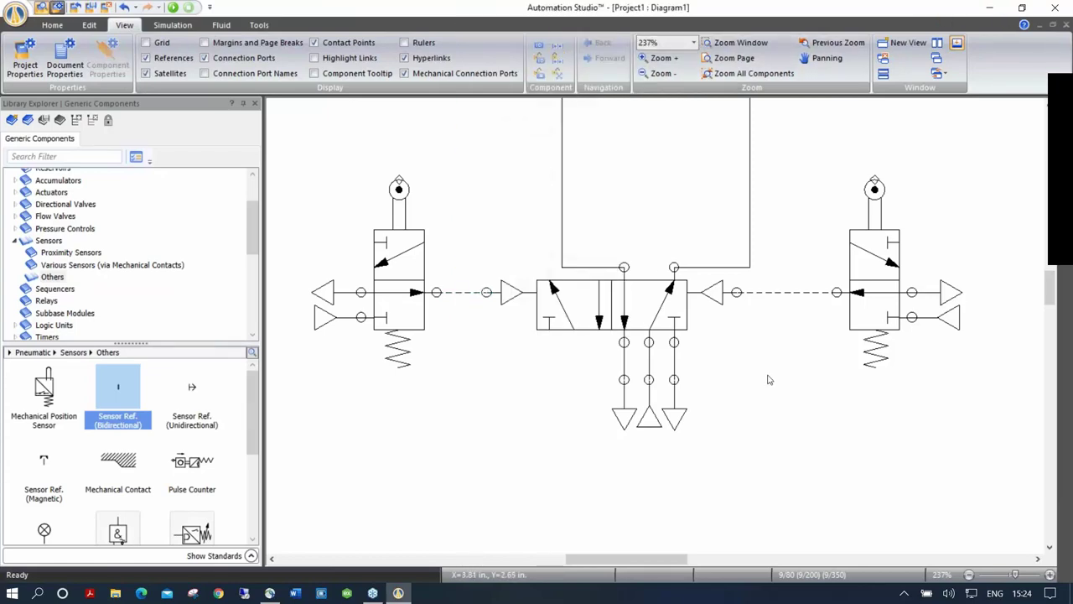
Move the cylinder together with sensor references A0 and A1 down, closer to the 5/2-way valve.
scroll(769, 379, down, 1)
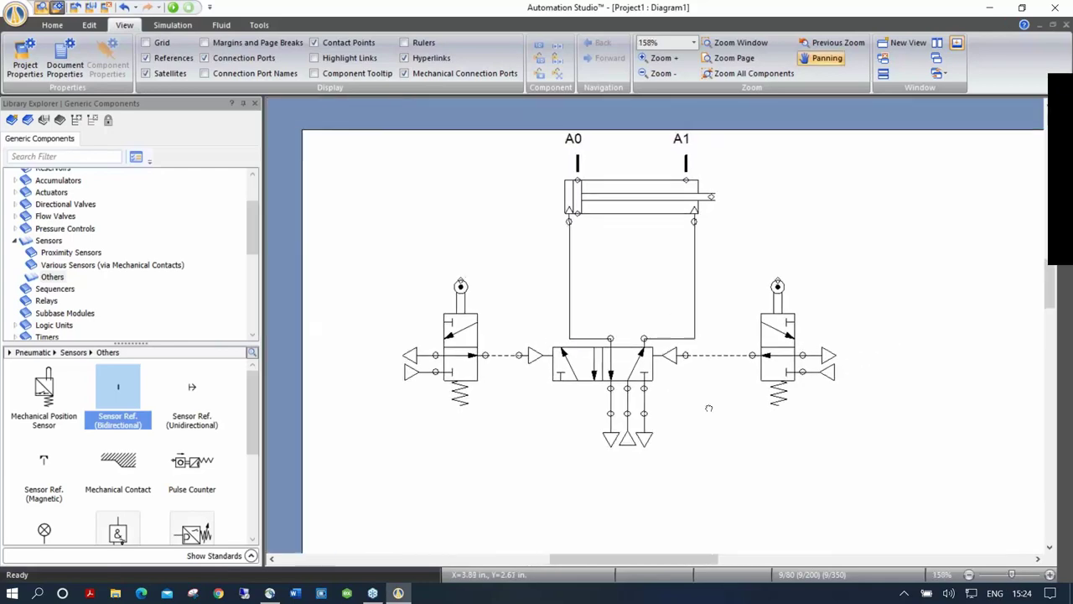
drag(506, 134, 749, 241)
drag(628, 204, 629, 254)
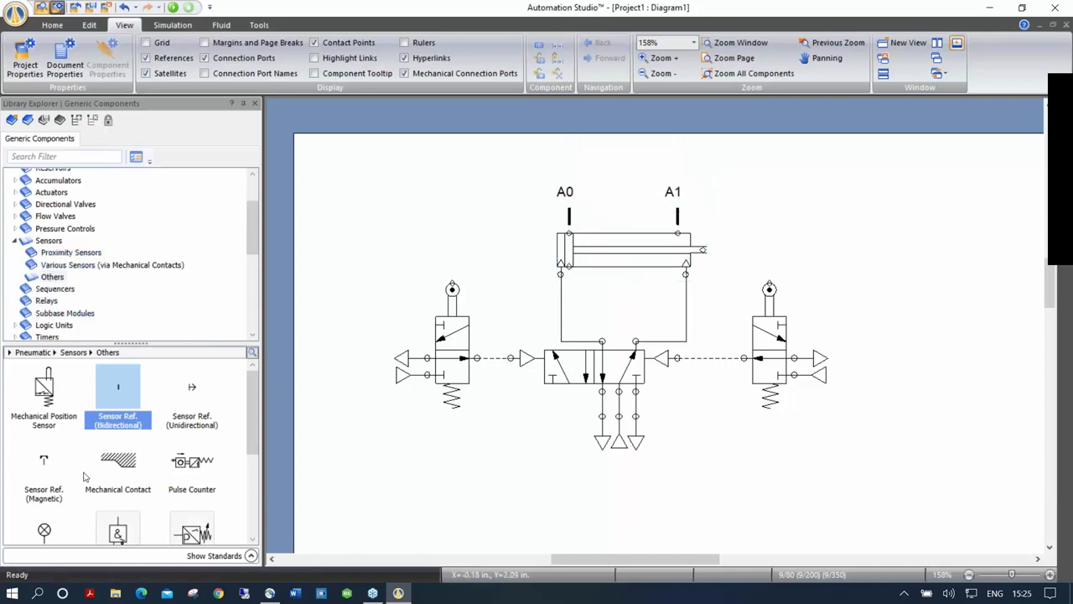
Place a Mechanical Contact on the roller of the copied 3/2-way valve, matching its contact point.
drag(124, 459, 477, 216)
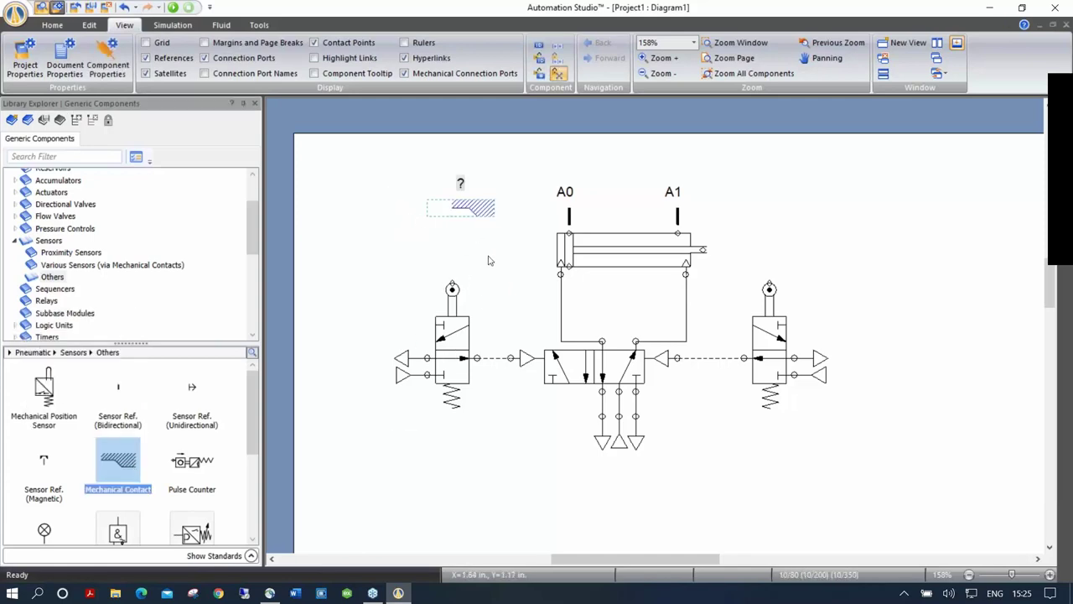
ctrl+scroll(482, 222, up, 3)
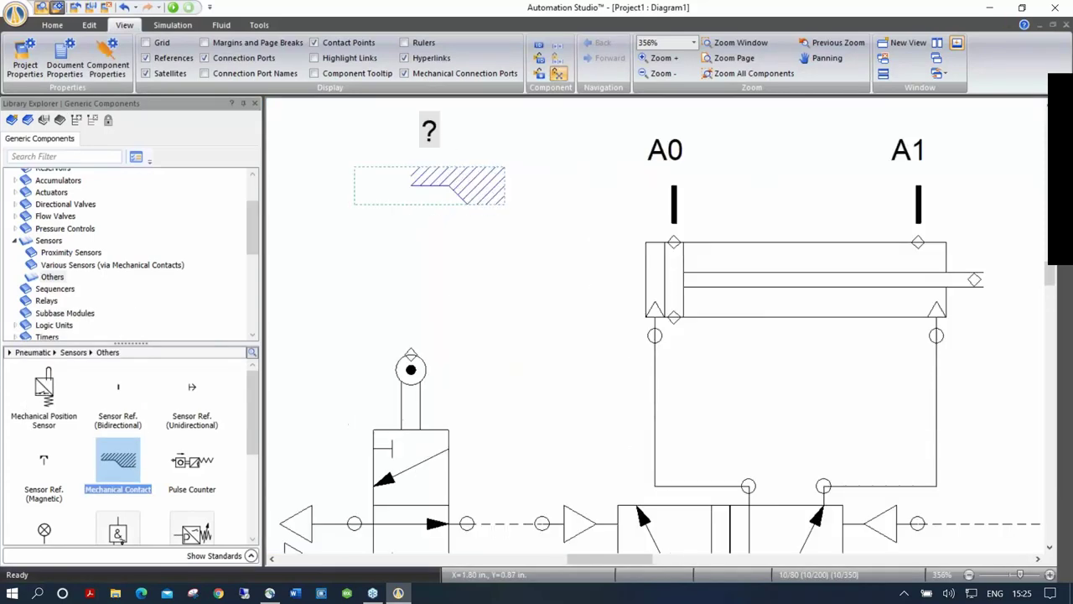
click(441, 227)
drag(476, 195, 452, 360)
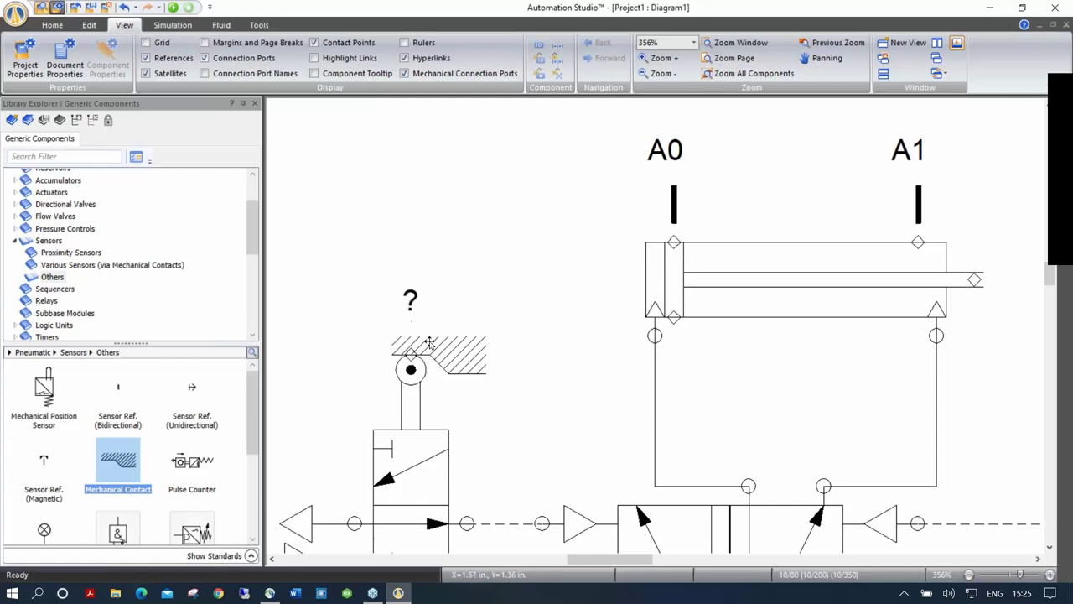
Link the Mechanical Contact on the first roller-operated 3/2-way valve to sensor reference A0 through its variable assignment.
scroll(492, 356, down, 1)
click(826, 58)
drag(534, 321, 481, 284)
key(Escape)
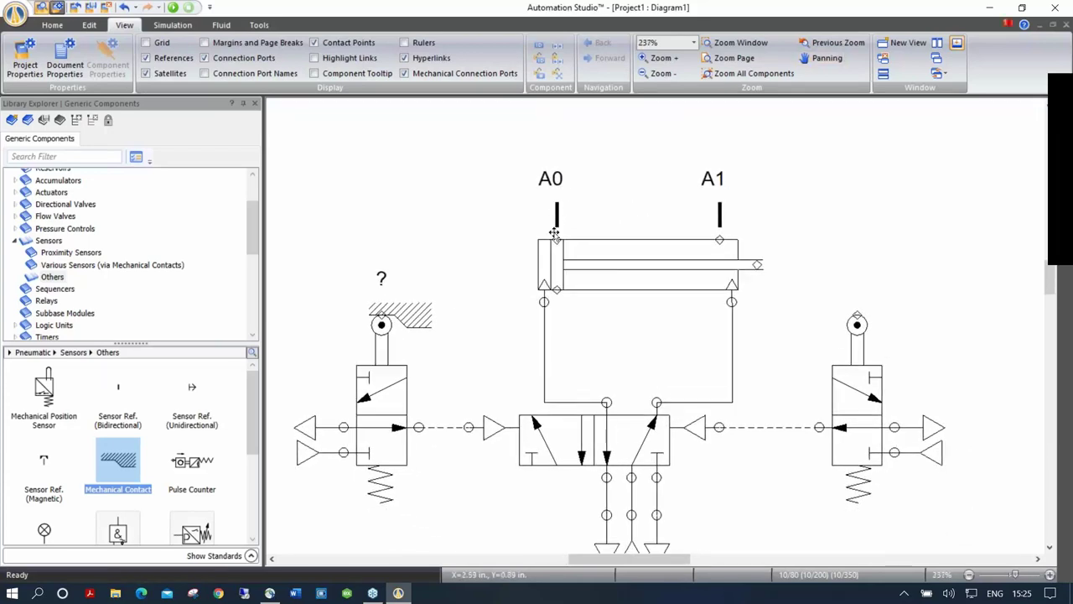
click(422, 313)
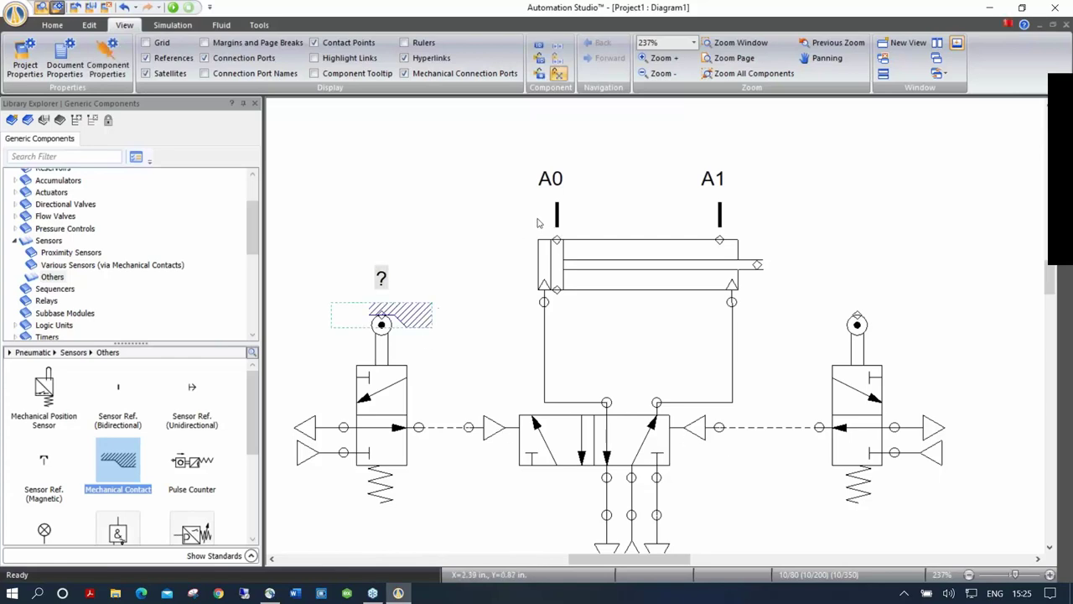
double_click(417, 315)
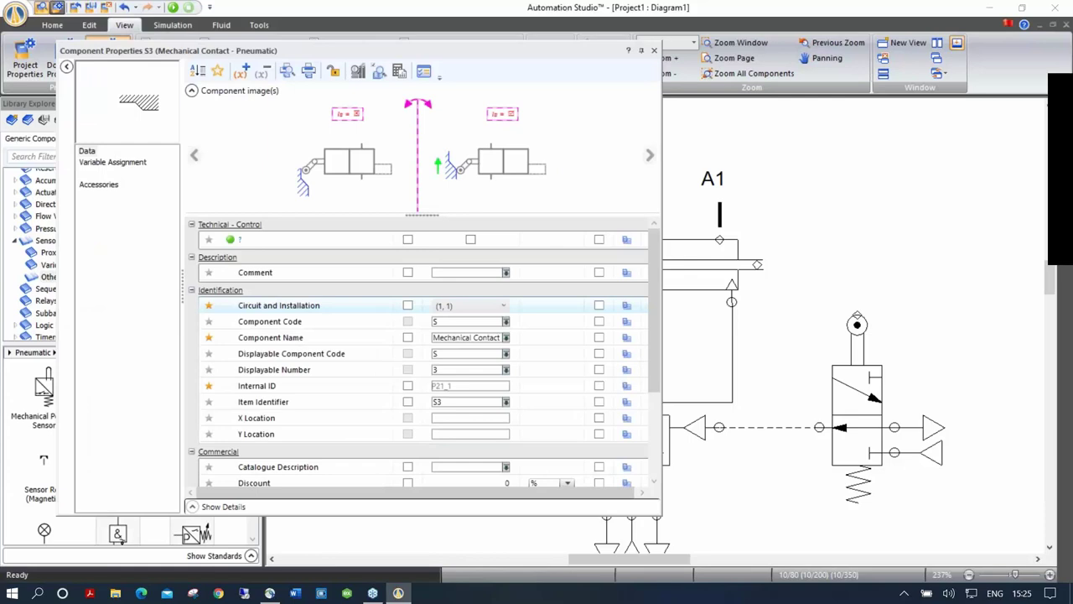
click(118, 164)
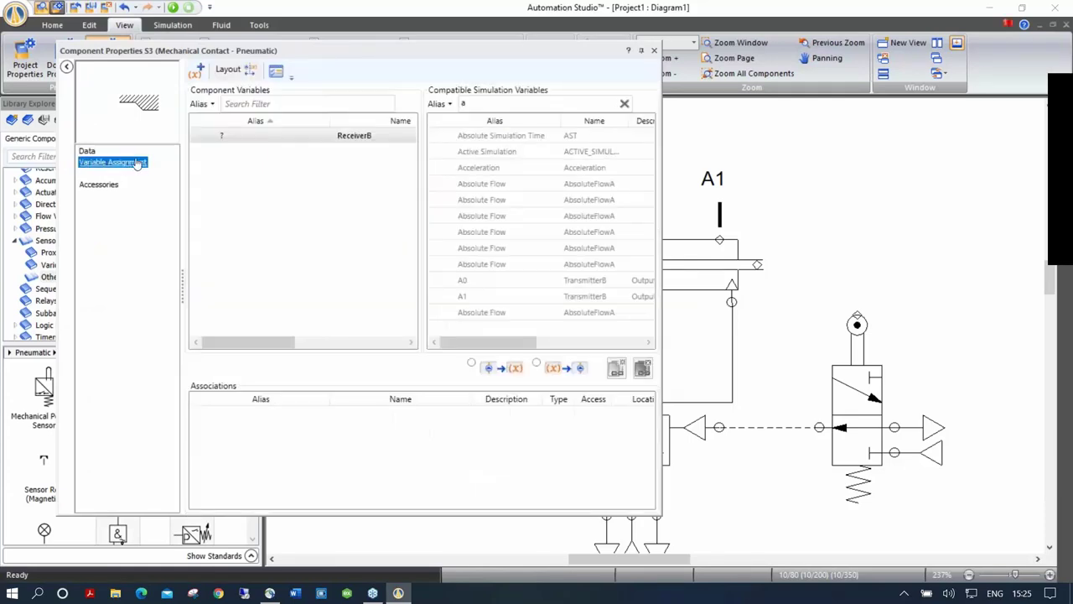
click(486, 102)
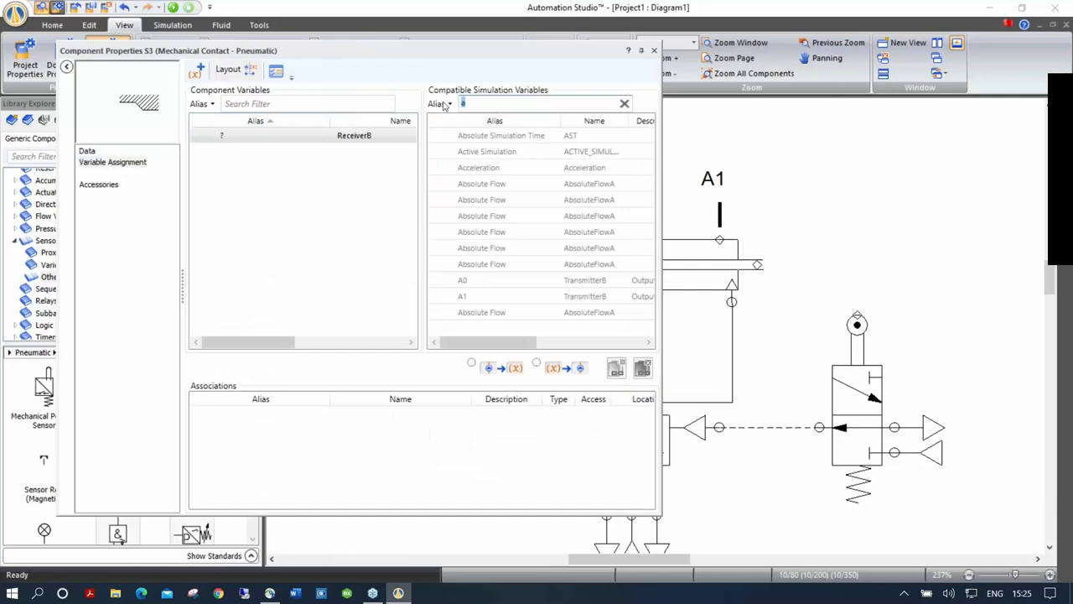
drag(466, 55, 410, 127)
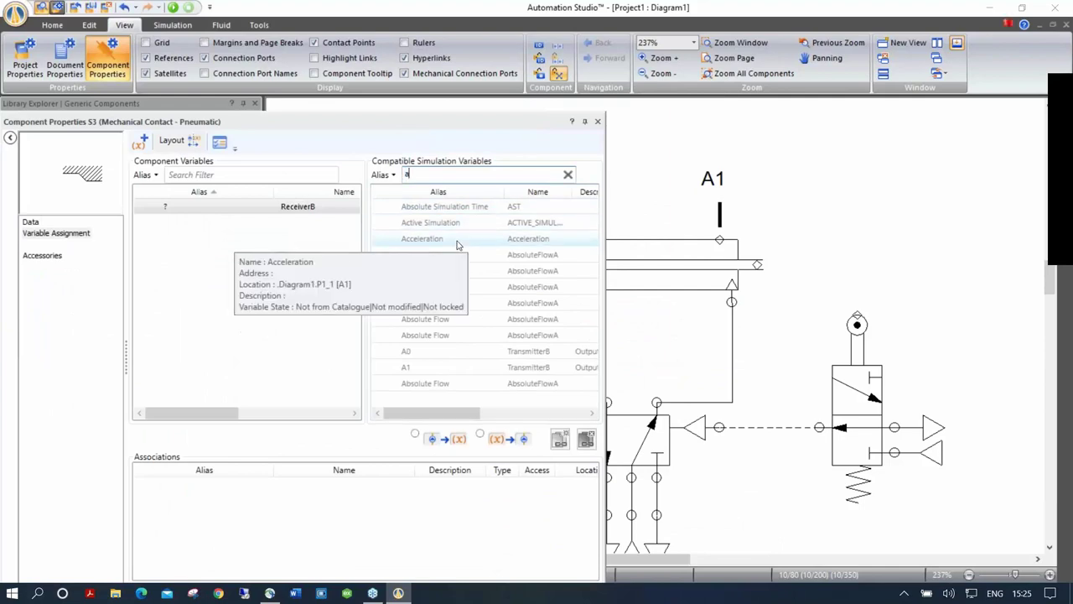
text(0)
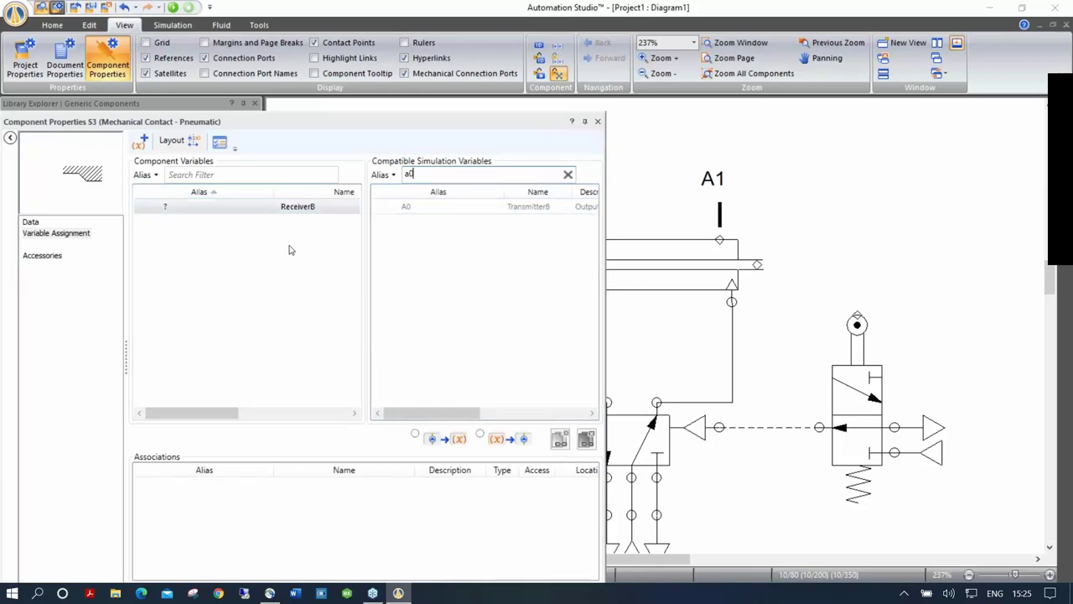
double_click(417, 211)
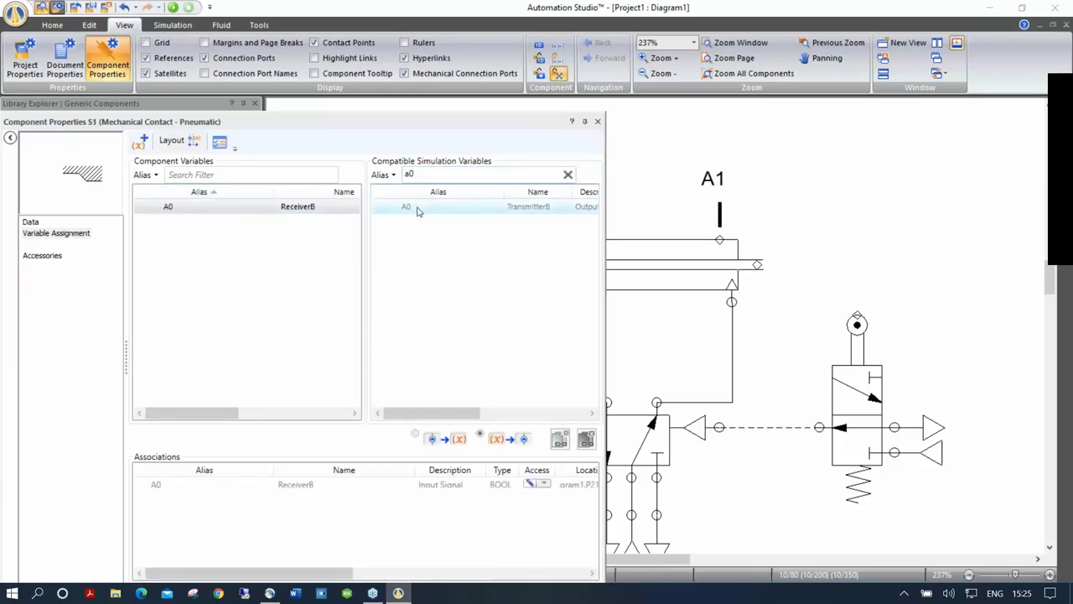
click(598, 122)
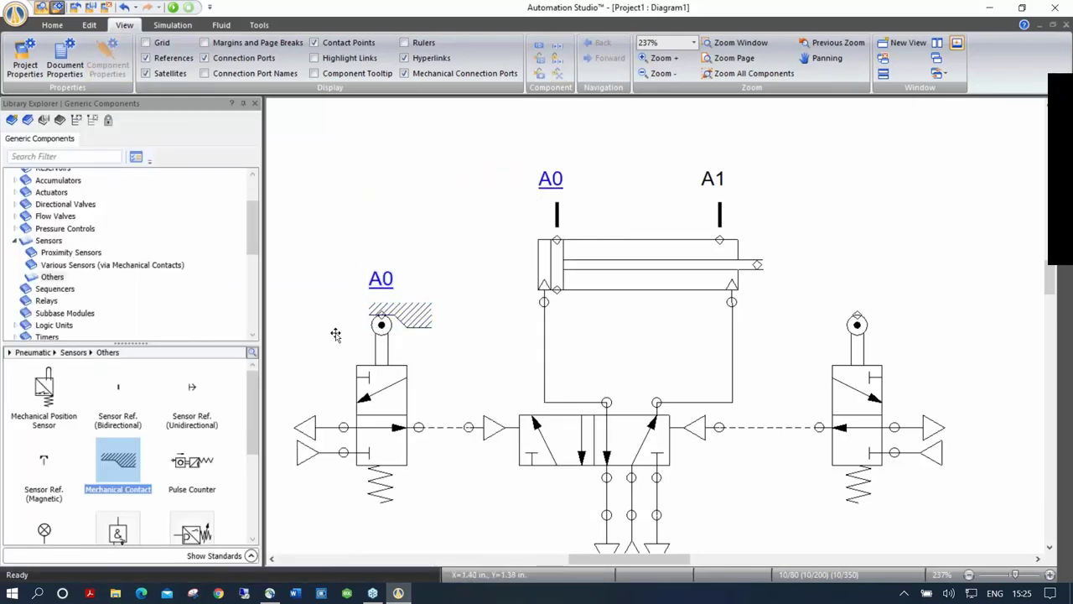
Place a Mechanical Contact on the other 3/2-way valve's roller and link it to sensor reference A1.
drag(130, 467, 870, 313)
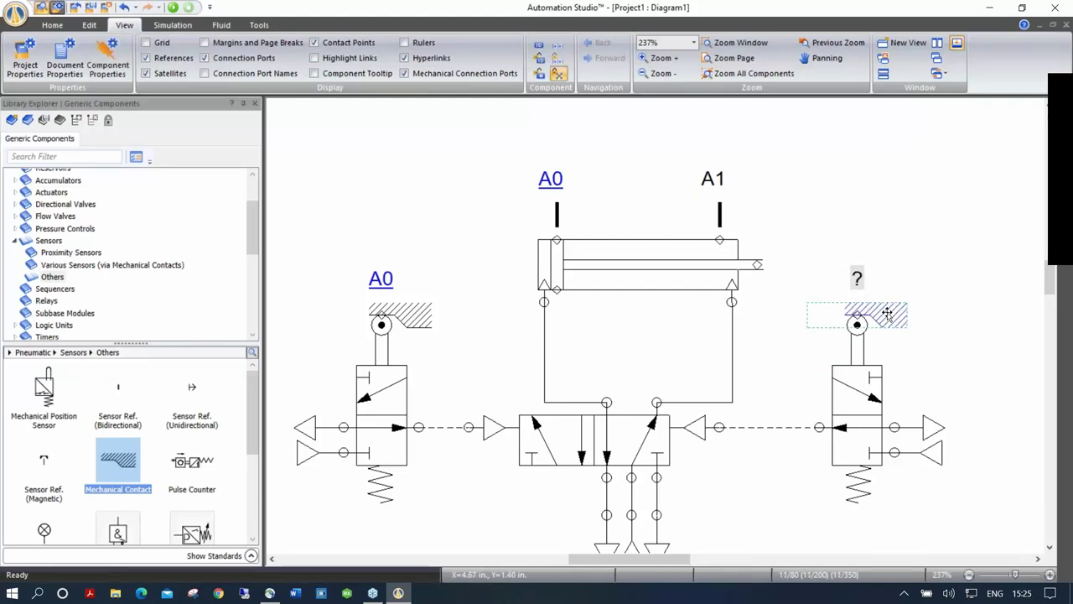
double_click(887, 313)
click(427, 175)
key(BackSpace)
text(1)
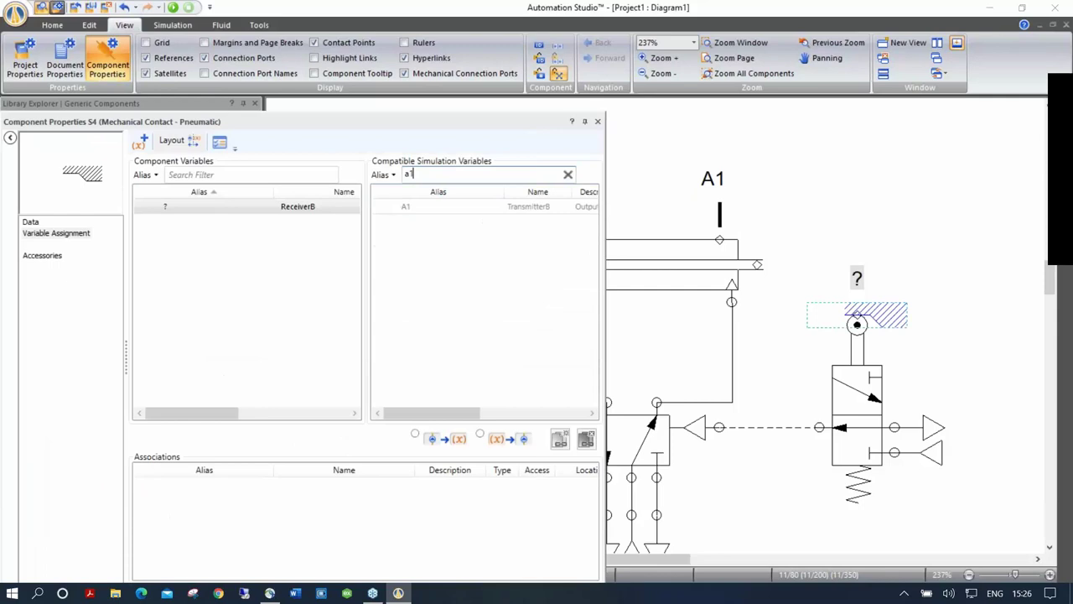
double_click(432, 207)
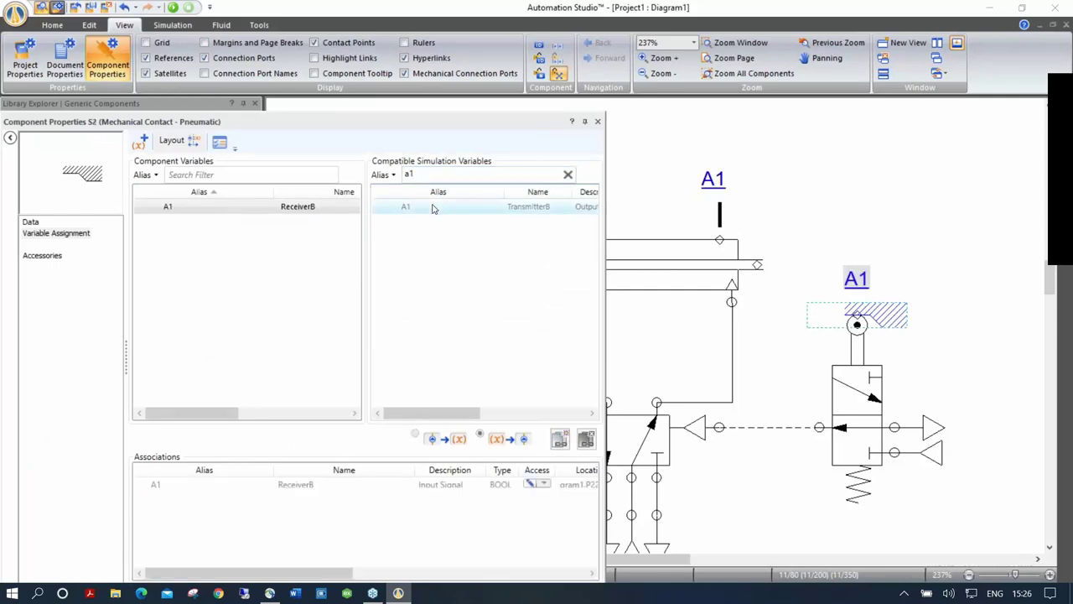
click(598, 121)
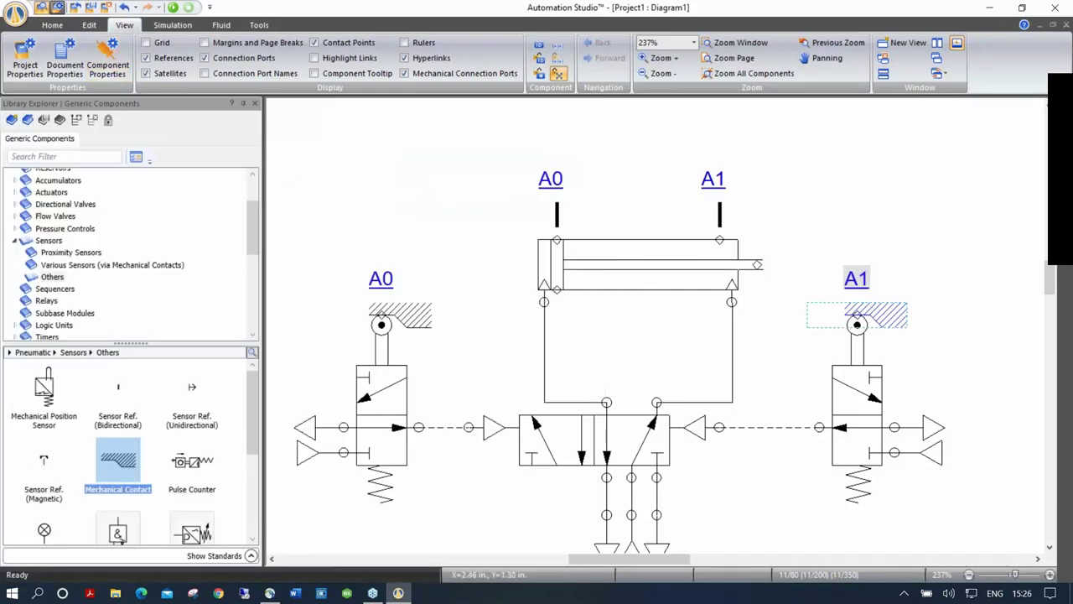
Run the simulation to check the cylinder's movement between A0 and A1, and stop it.
scroll(505, 296, down, 2)
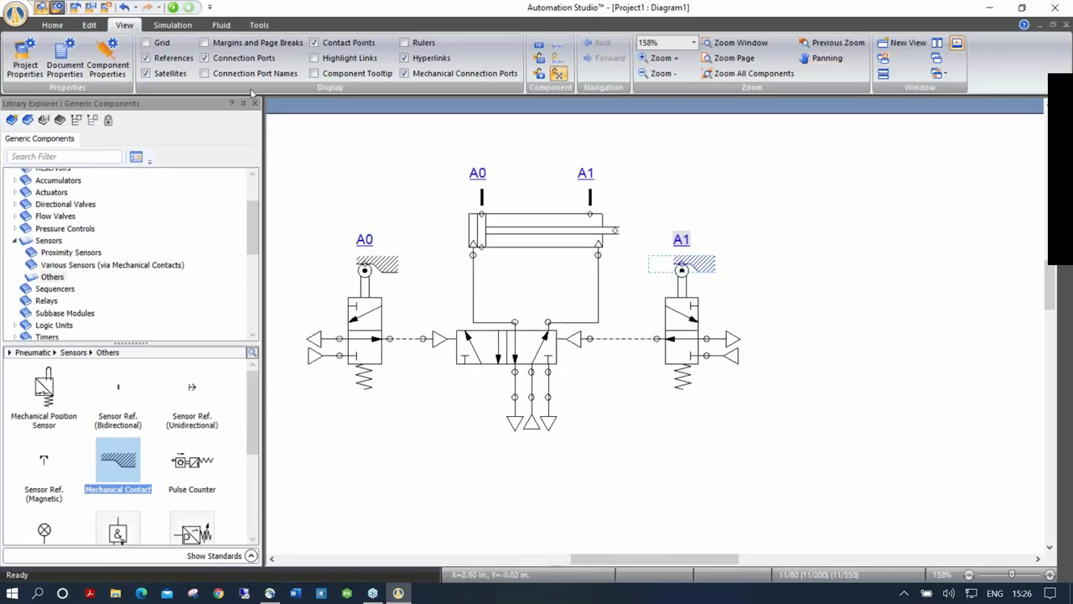
click(173, 6)
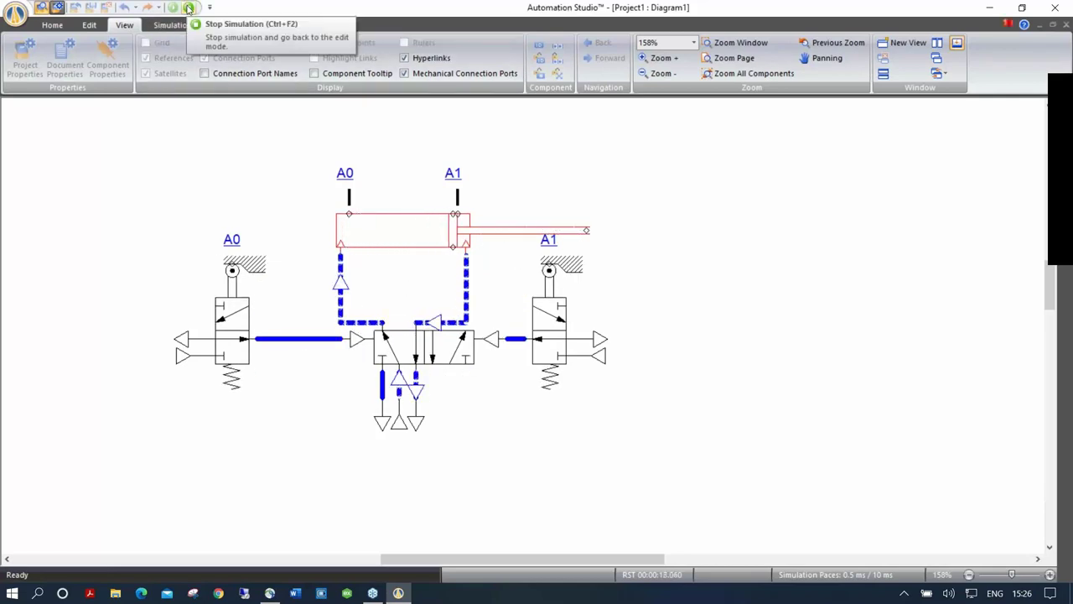
click(188, 8)
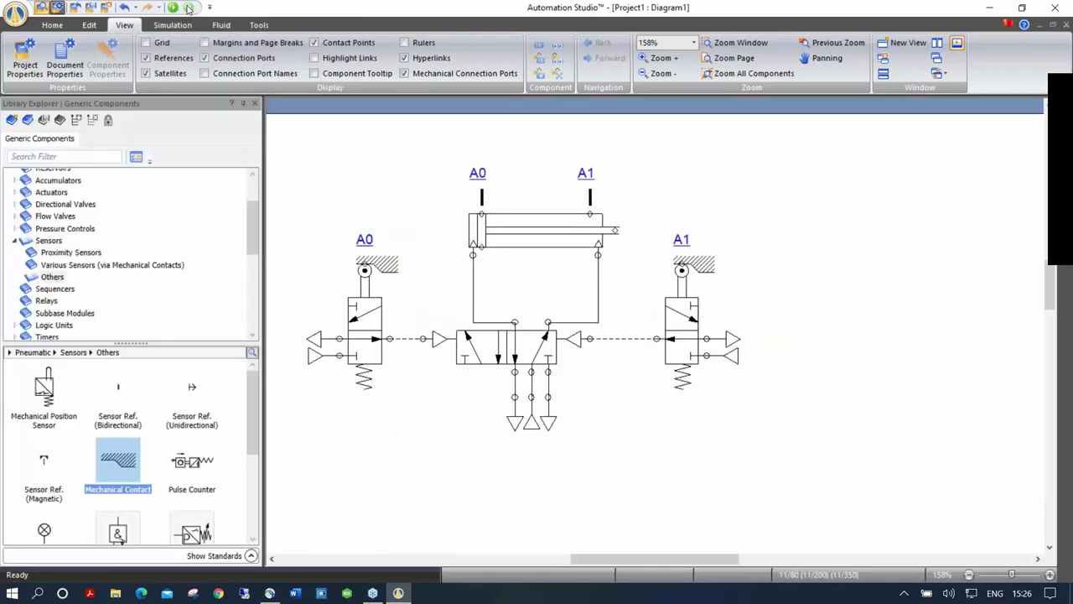
Move the two exhausts closer to the 5/2-way valve, clear of the pressure source.
middle_click(535, 423)
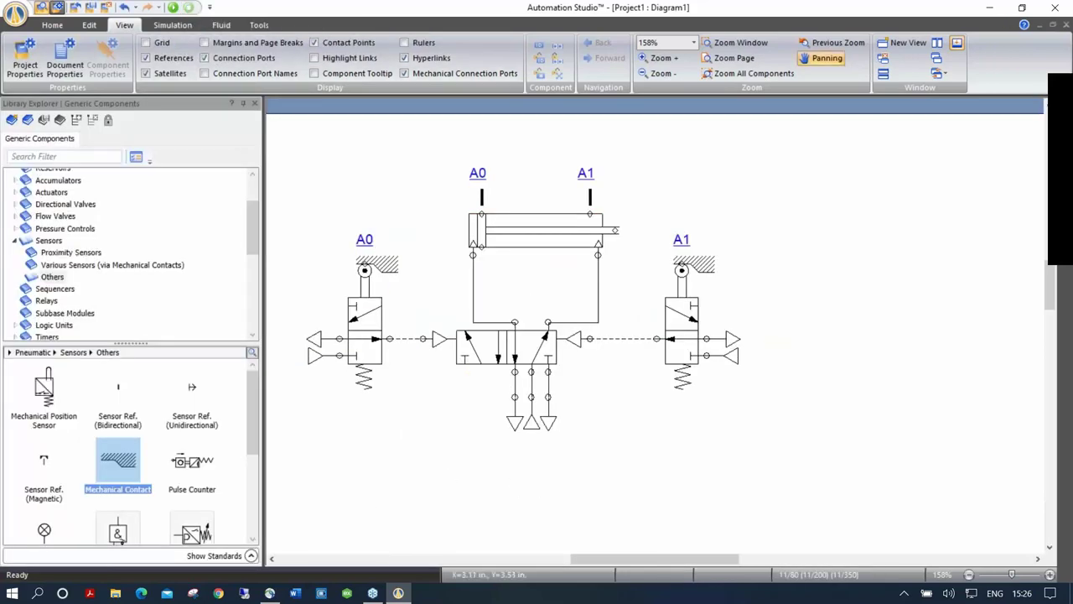
middle_click(538, 436)
drag(523, 372, 551, 349)
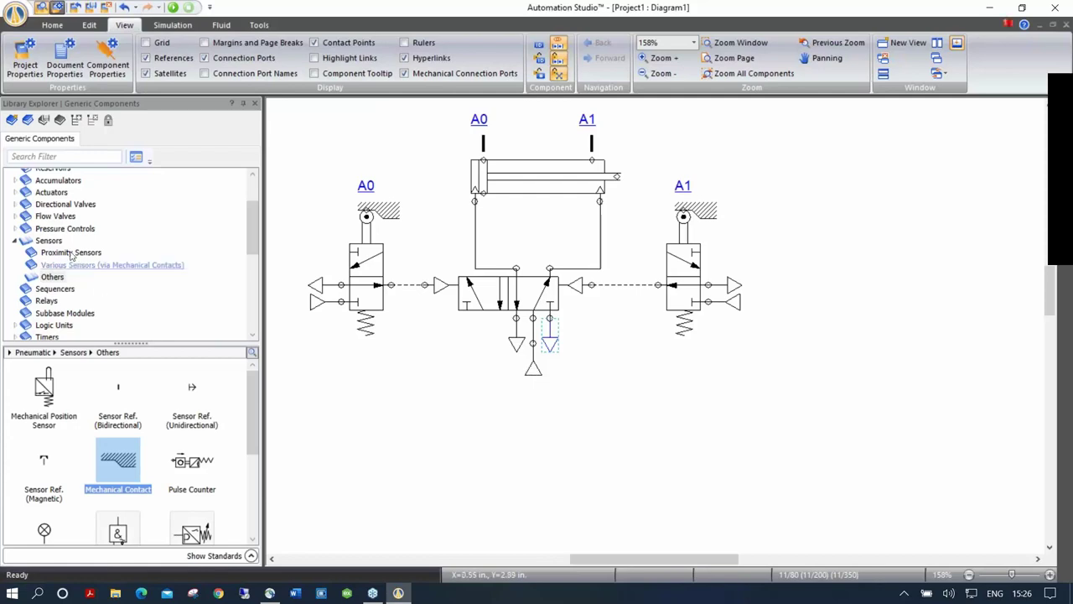
Place a push-button 3/2-Way Valves NO below the 5/2-way valve and attach the pressure source to its spring-side lower port.
scroll(52, 213, up, 2)
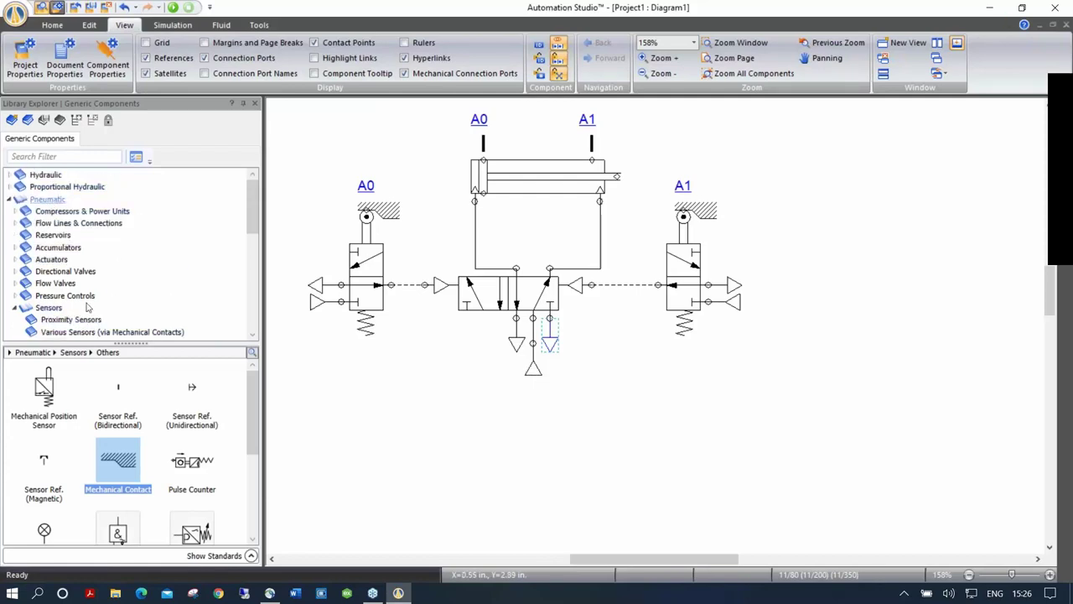
click(48, 199)
drag(248, 394, 248, 458)
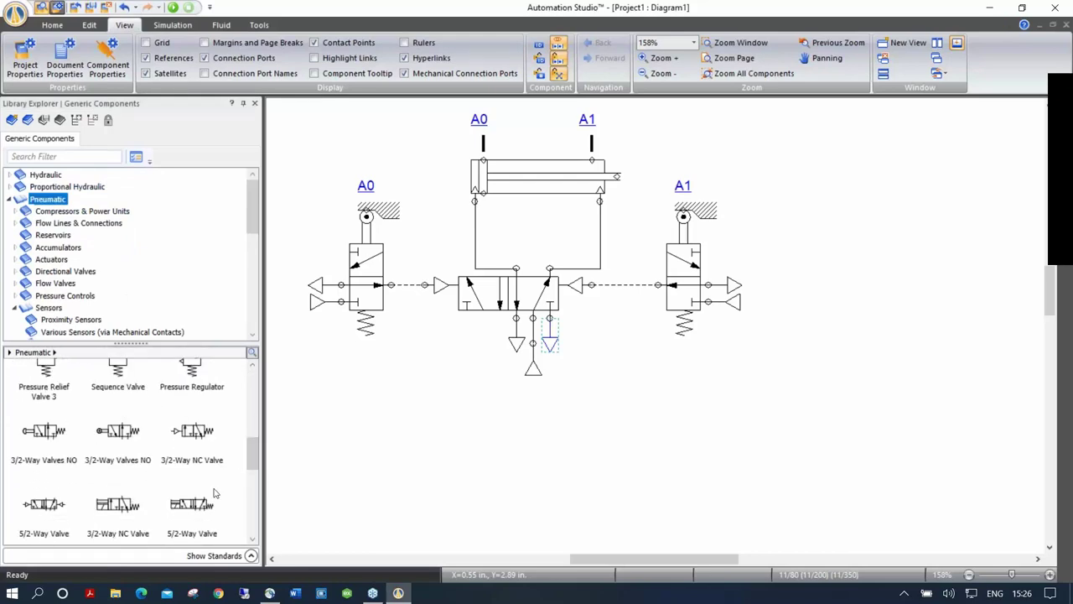
mouse_move(49, 441)
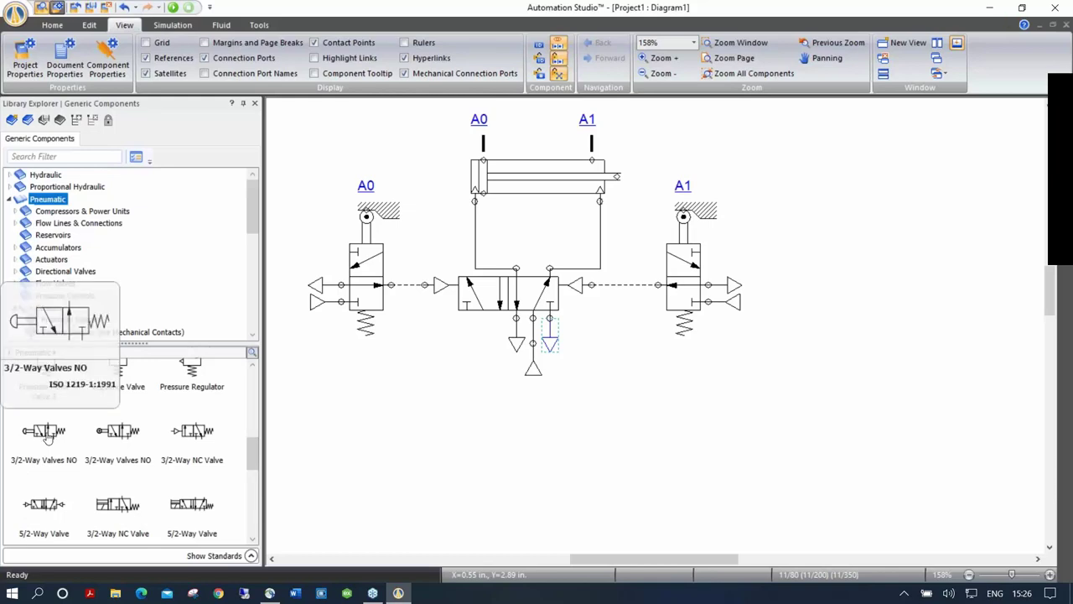
drag(48, 440, 550, 467)
click(615, 466)
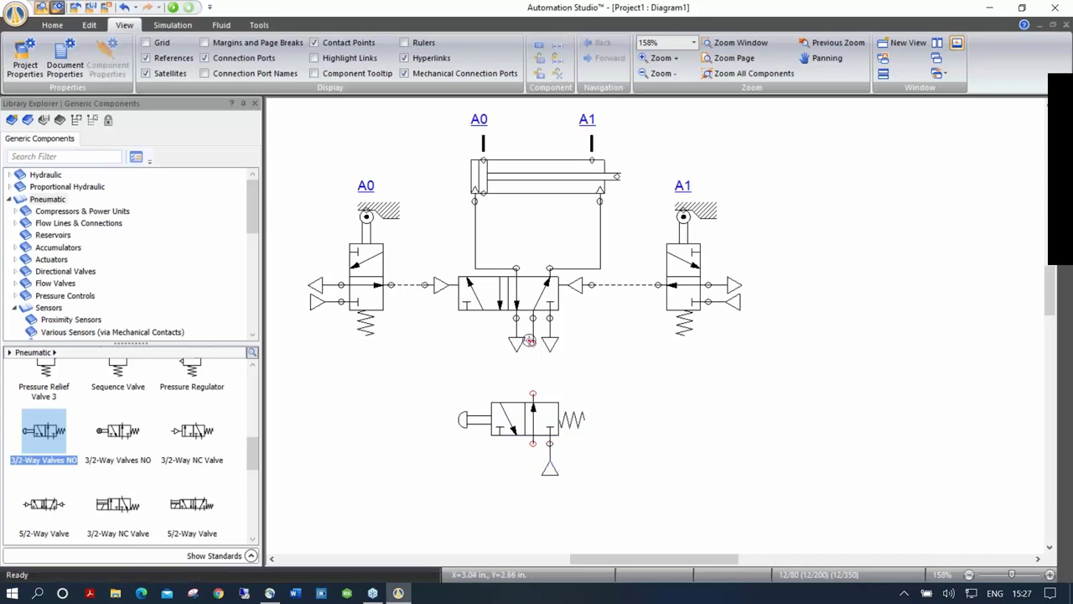
Connect the push-button valve's outlet to the 5/2-way valve's supply port and put an exhaust on its remaining lower port.
drag(533, 342, 532, 394)
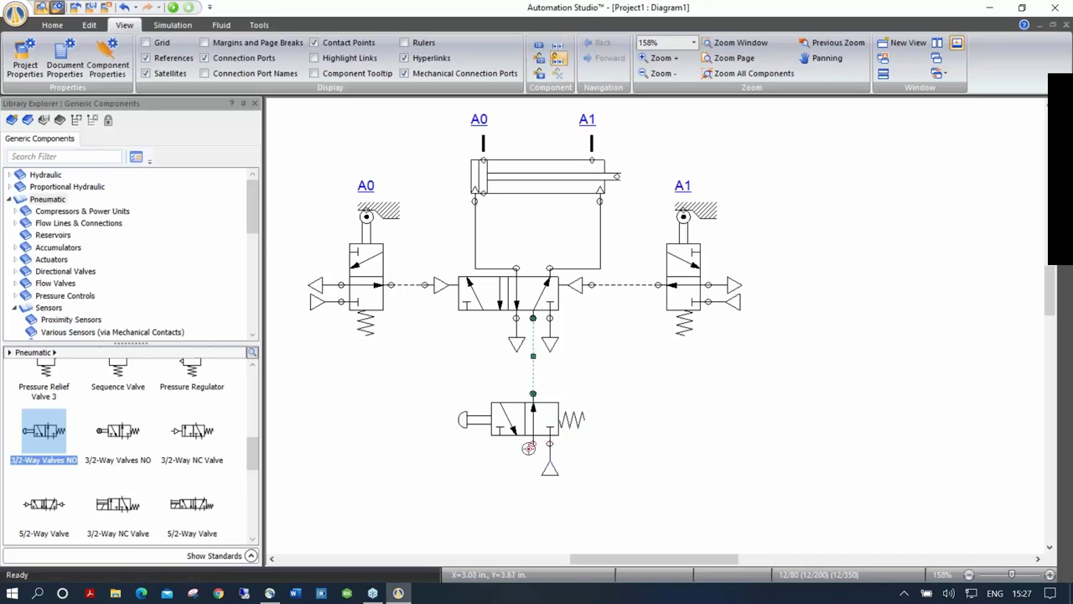
click(580, 391)
drag(550, 467, 533, 468)
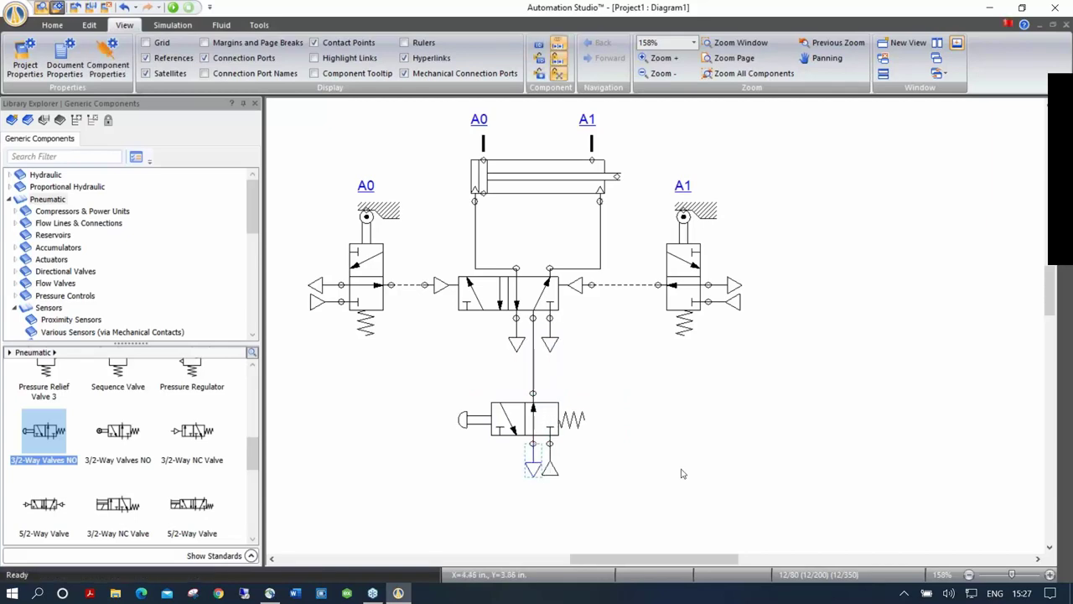
click(681, 474)
Simulate the circuit while actuating the push-button 3/2-way valve several times, and stop the simulation.
click(172, 8)
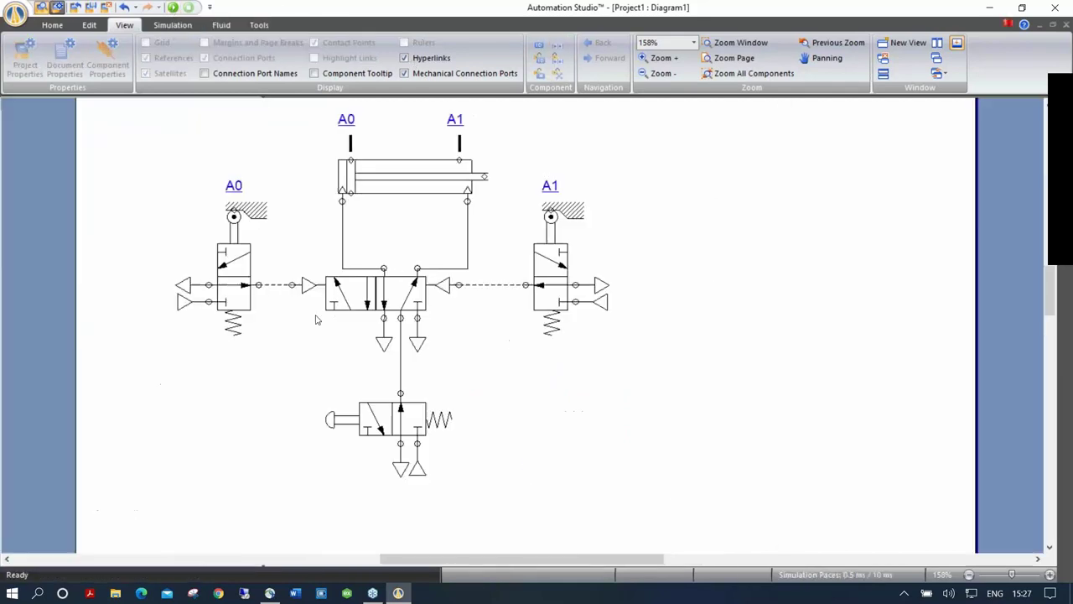
click(337, 429)
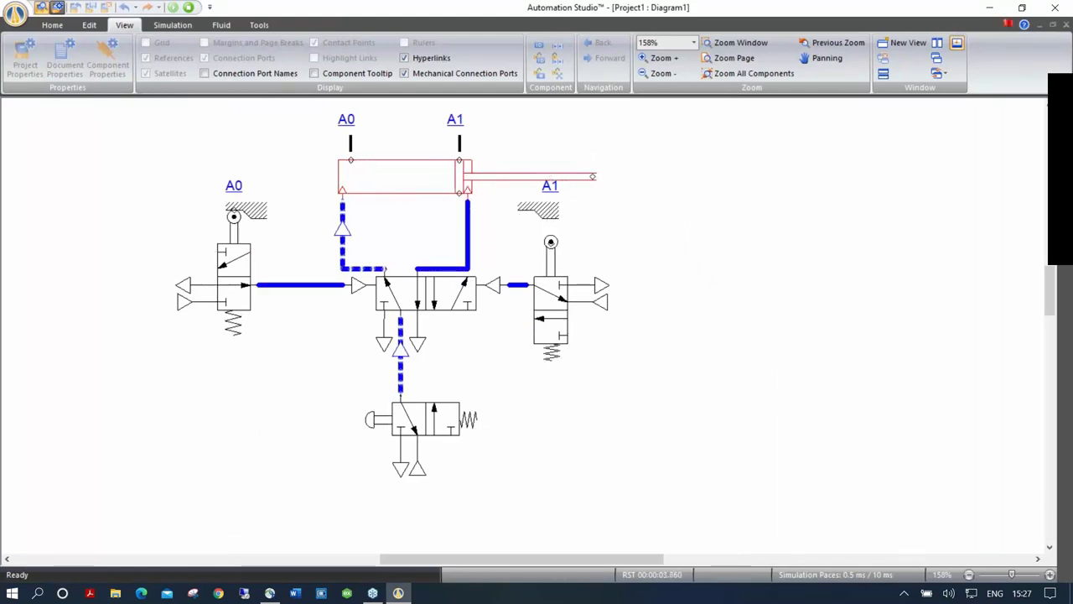
click(347, 426)
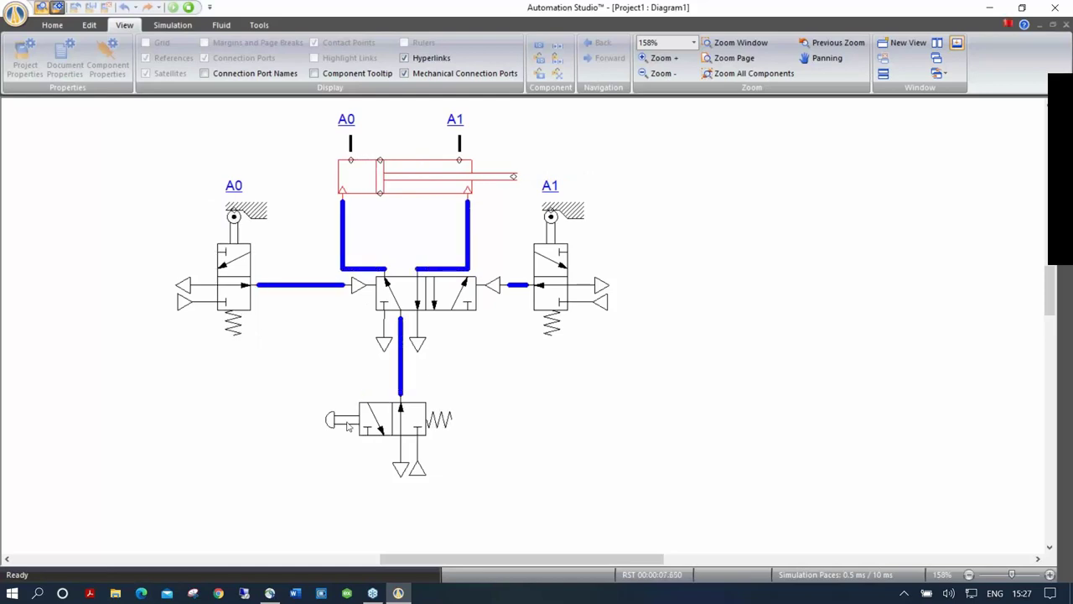
click(335, 423)
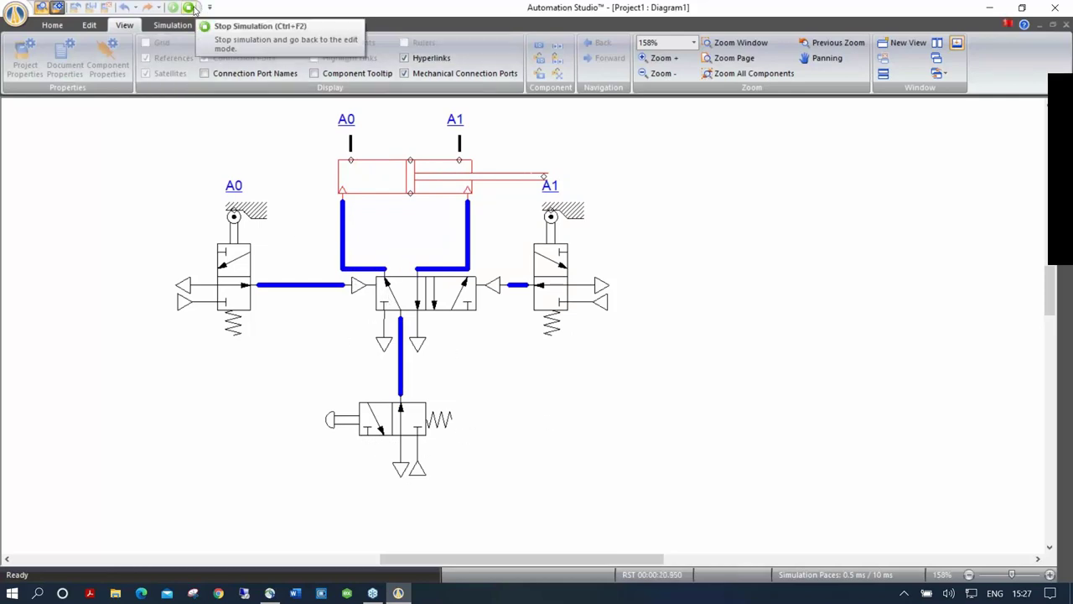
click(192, 9)
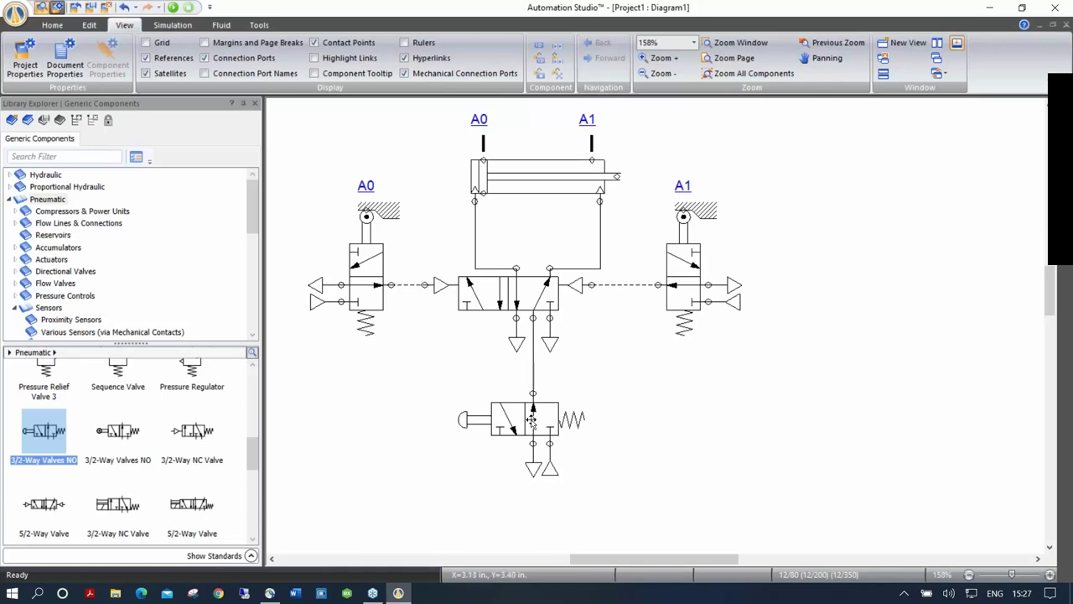
Examine the alternative commands available for the push-button in the 3/2-way valve's Builder, and close its properties with changes saved.
double_click(474, 421)
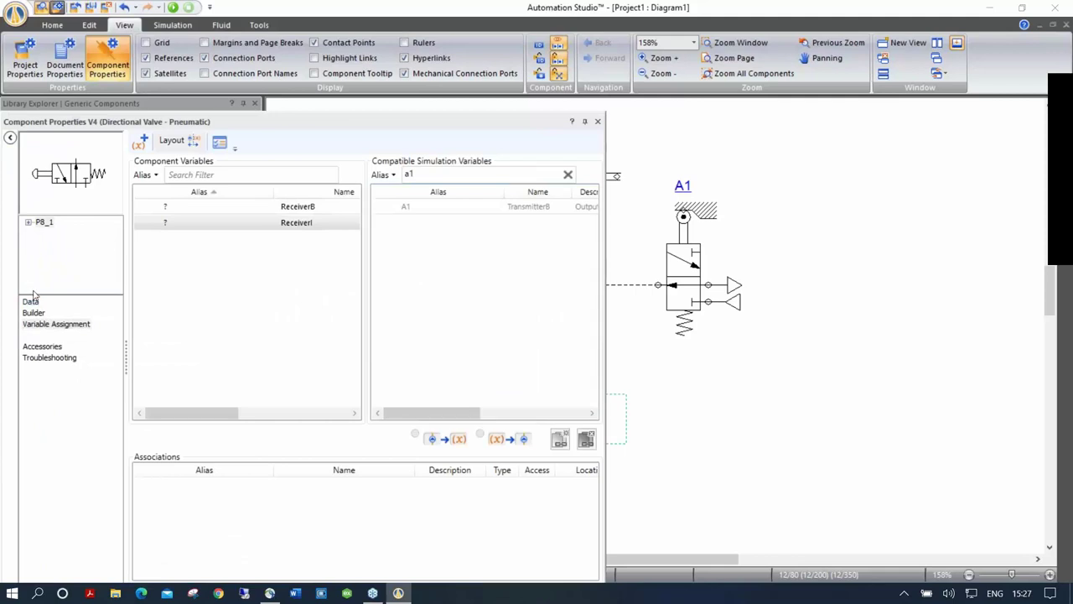
click(34, 312)
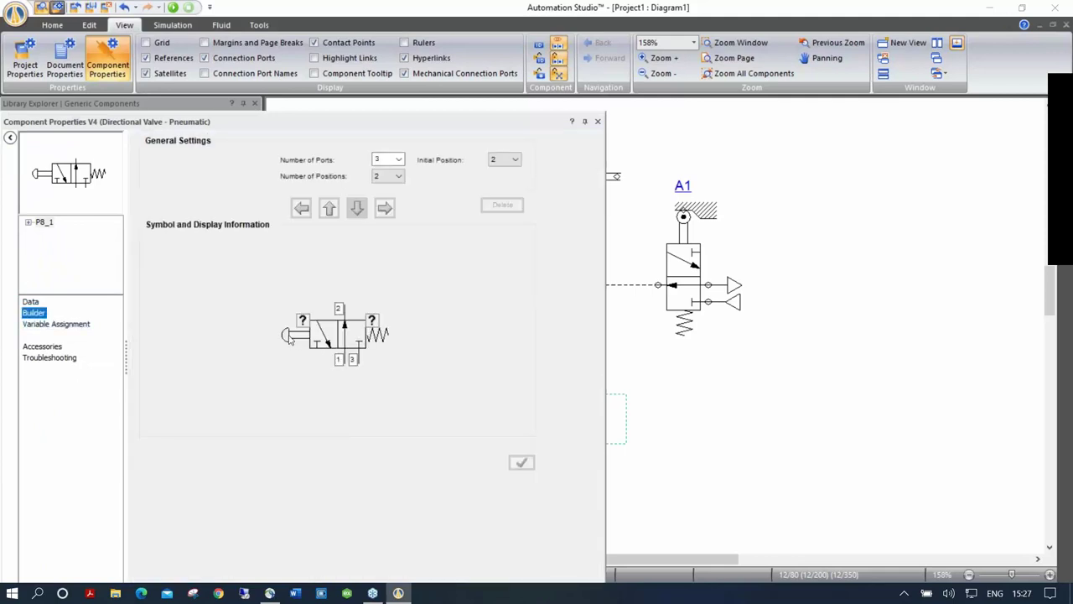
double_click(290, 337)
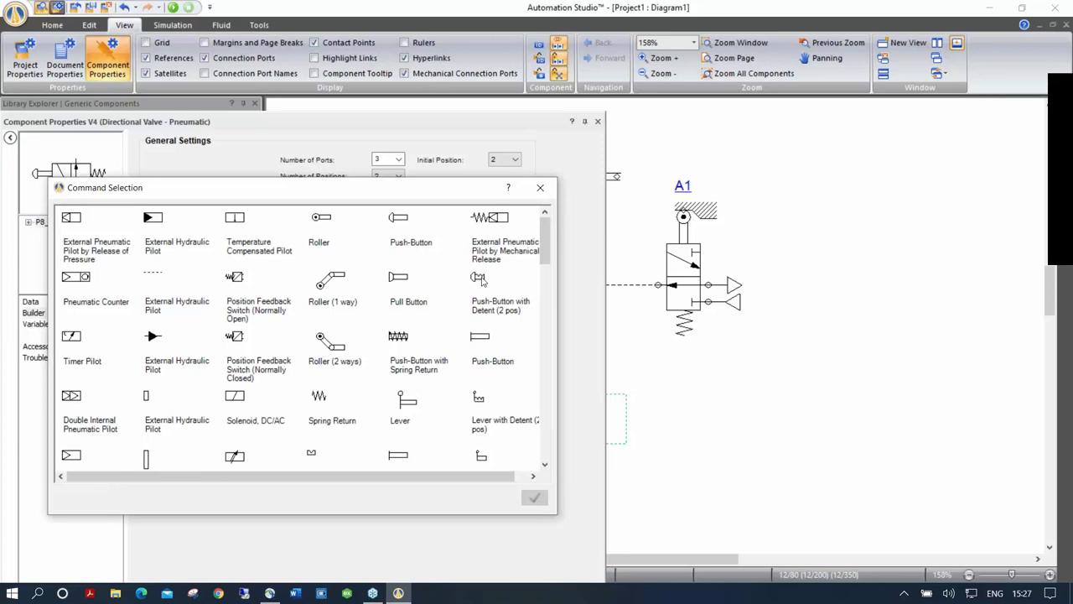
click(540, 188)
click(597, 122)
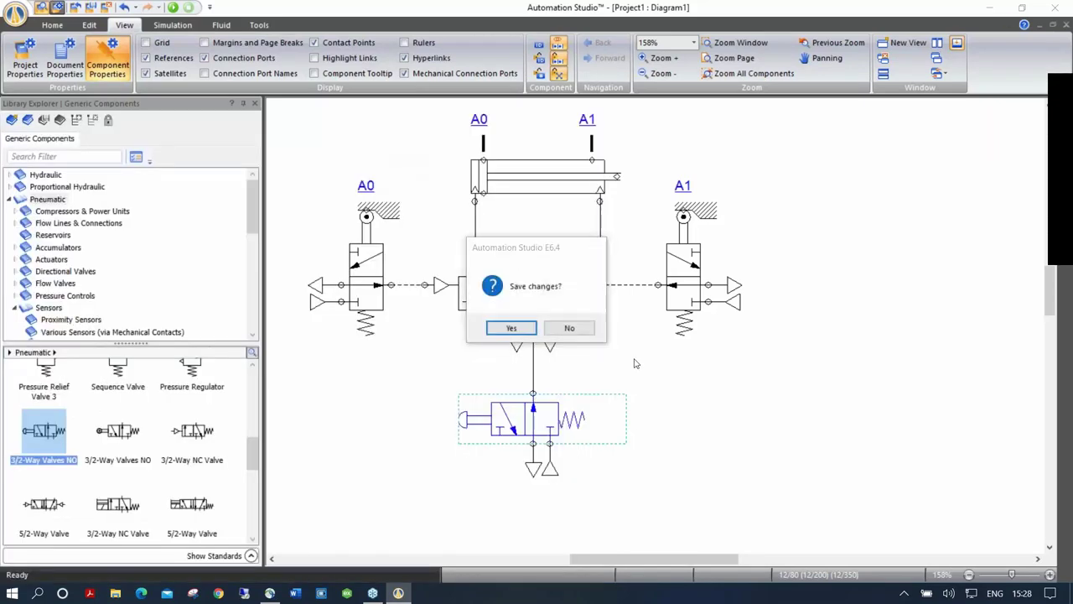
key(Return)
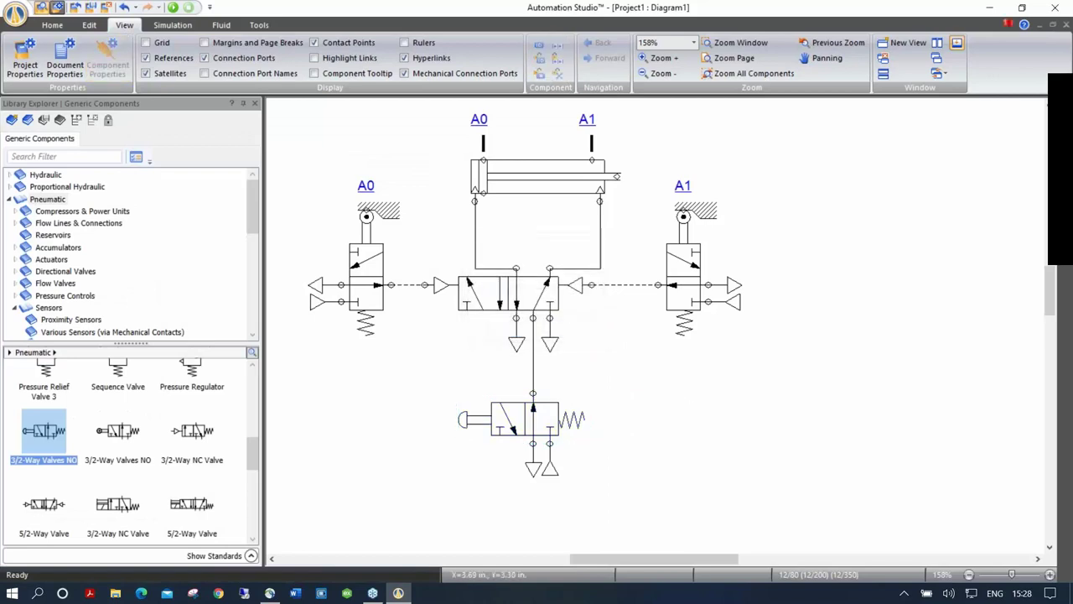
Simulate the circuit while actuating the push-button 3/2-way valve repeatedly during the cylinder's stroke, and end the simulation.
key(F9)
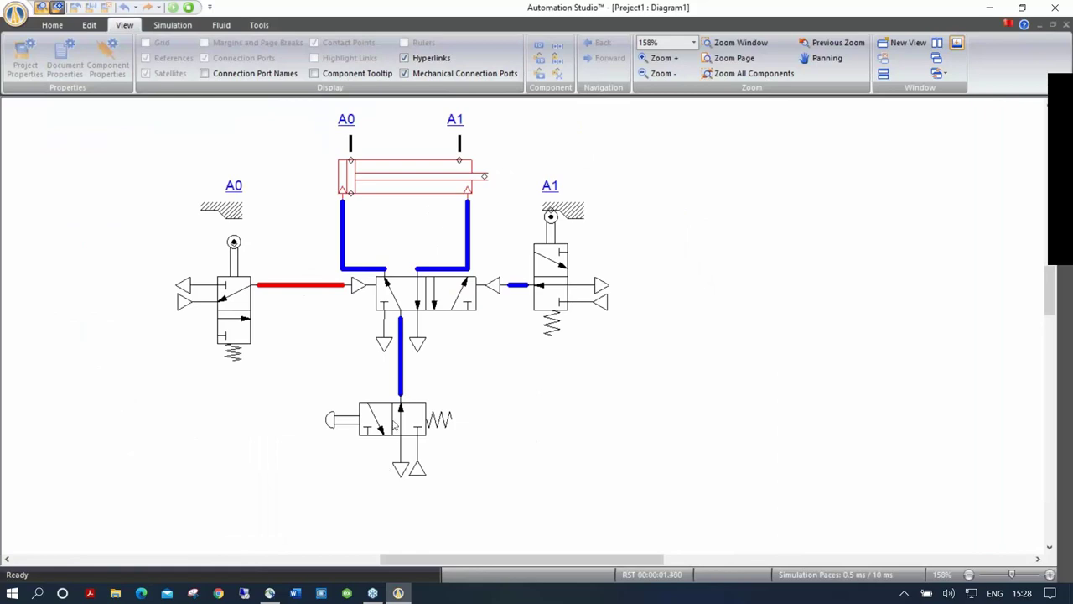
click(340, 427)
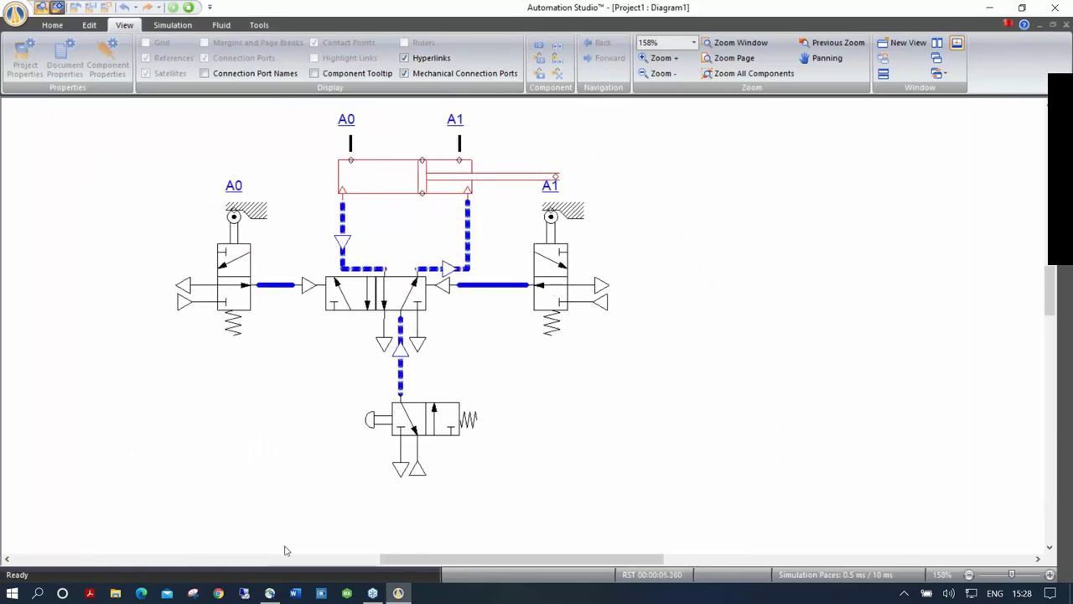
click(358, 424)
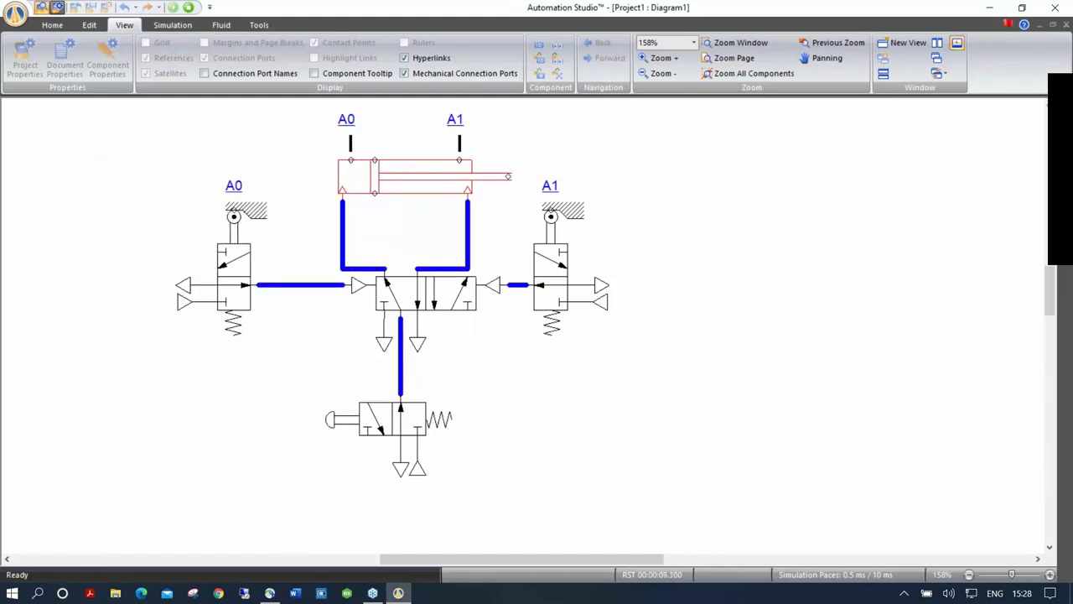
click(377, 422)
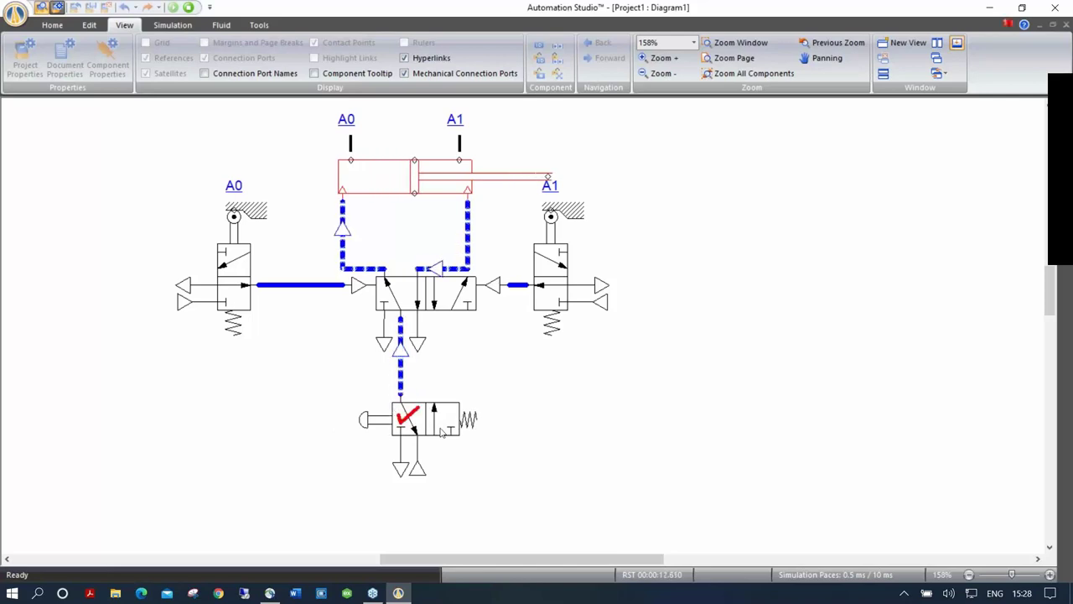
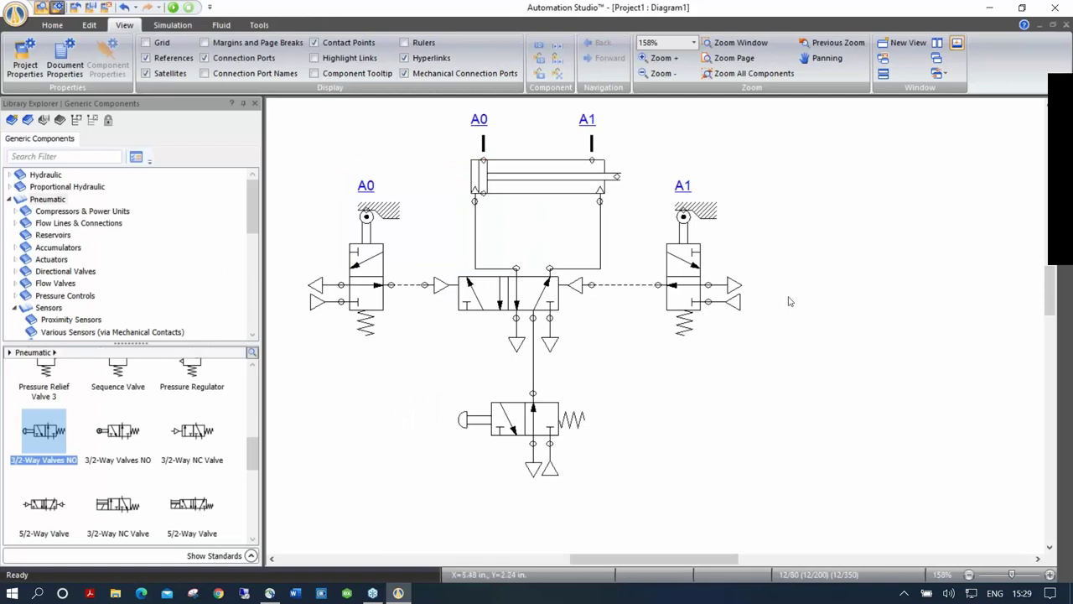
Look through the Others group of the pneumatic Sensors in the component library, and collapse the Sensors category.
drag(612, 390, 653, 395)
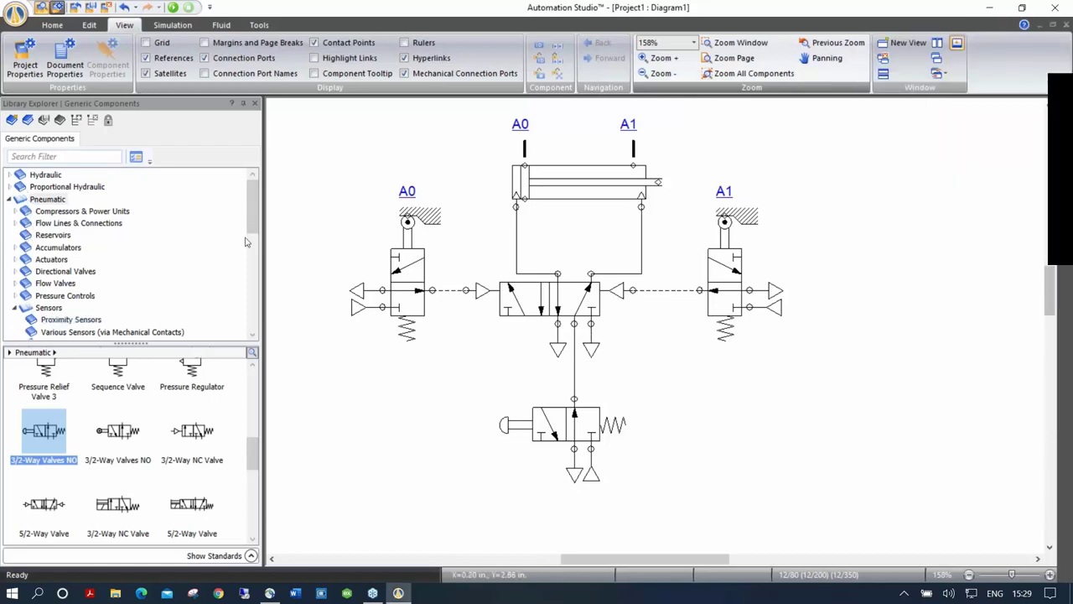
scroll(252, 239, down, 2)
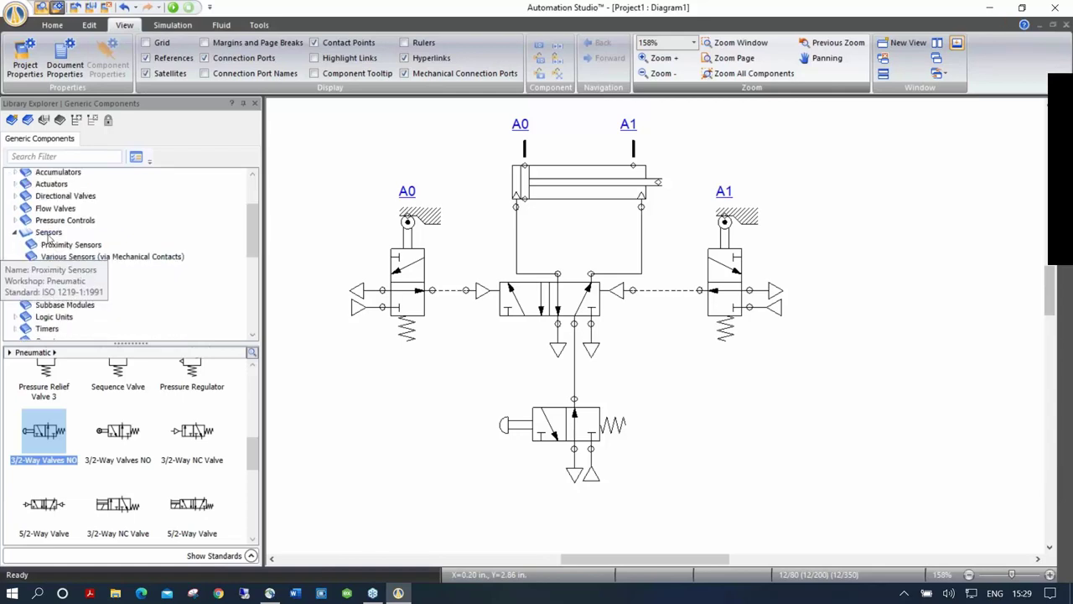
click(54, 269)
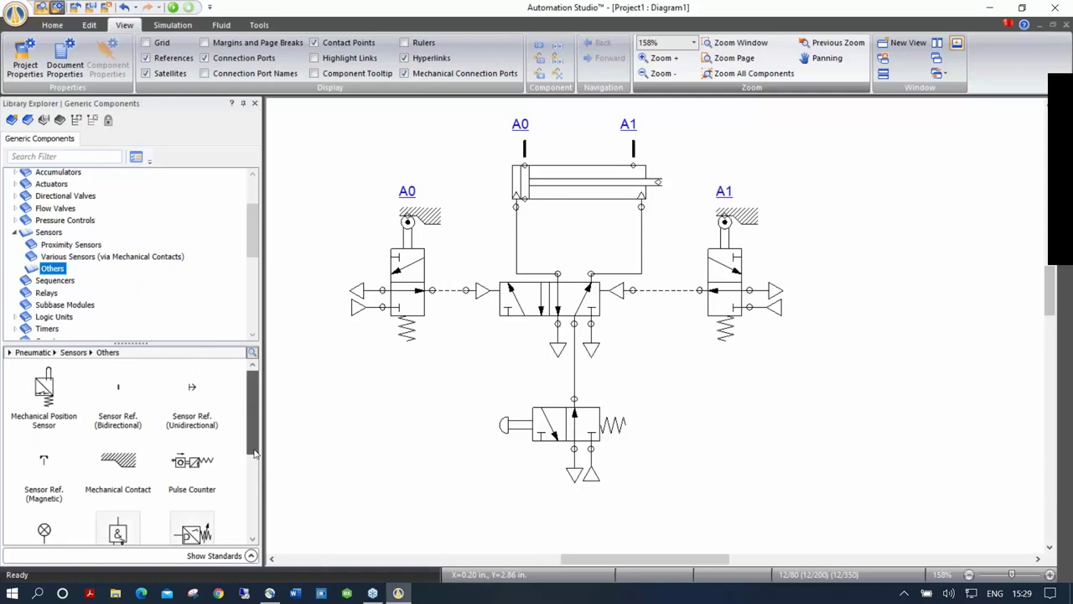
drag(252, 417, 253, 394)
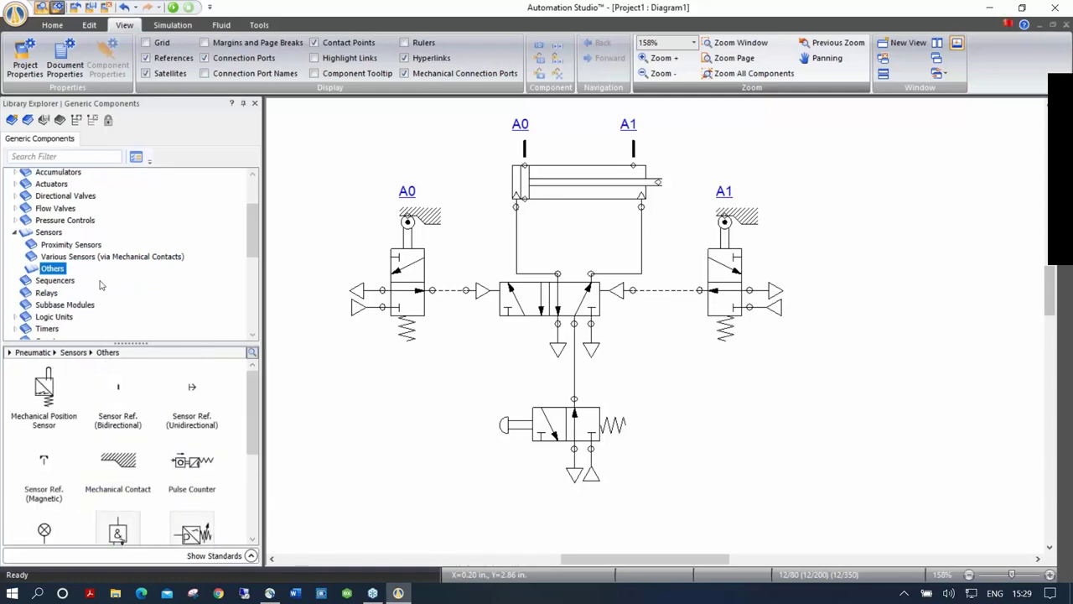
click(14, 235)
scroll(50, 252, up, 2)
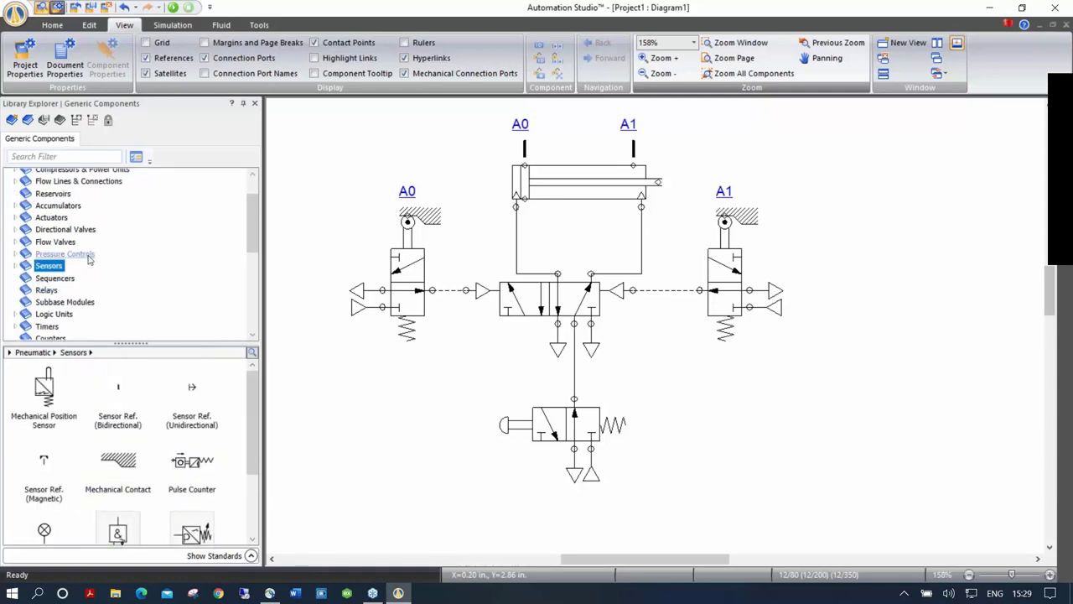
Create a new component library named Webinar and save it in the Desktop > Training > Pneumatic folder.
click(12, 124)
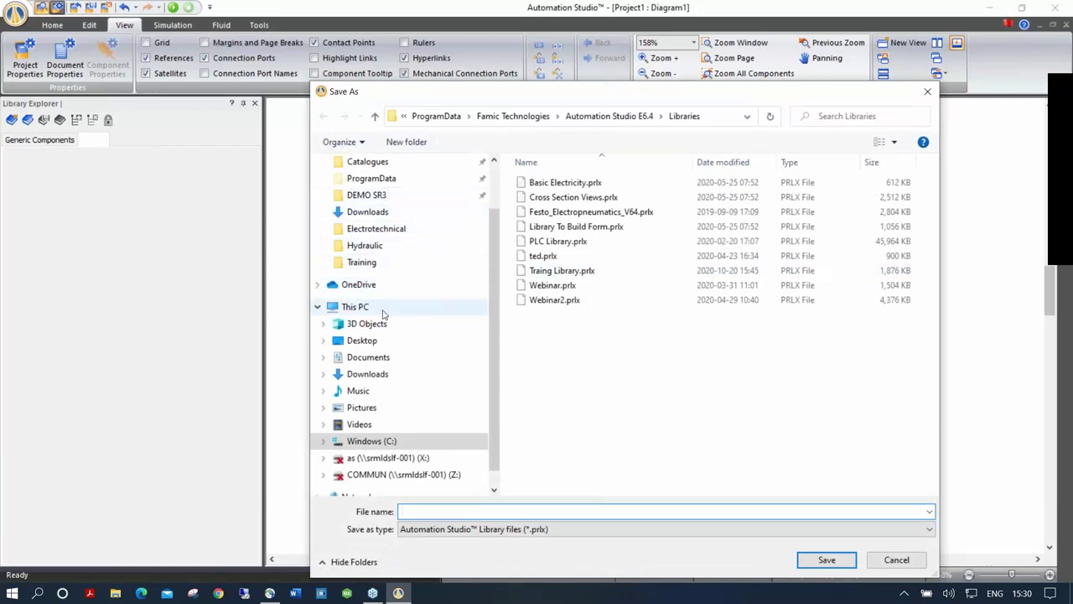
click(373, 340)
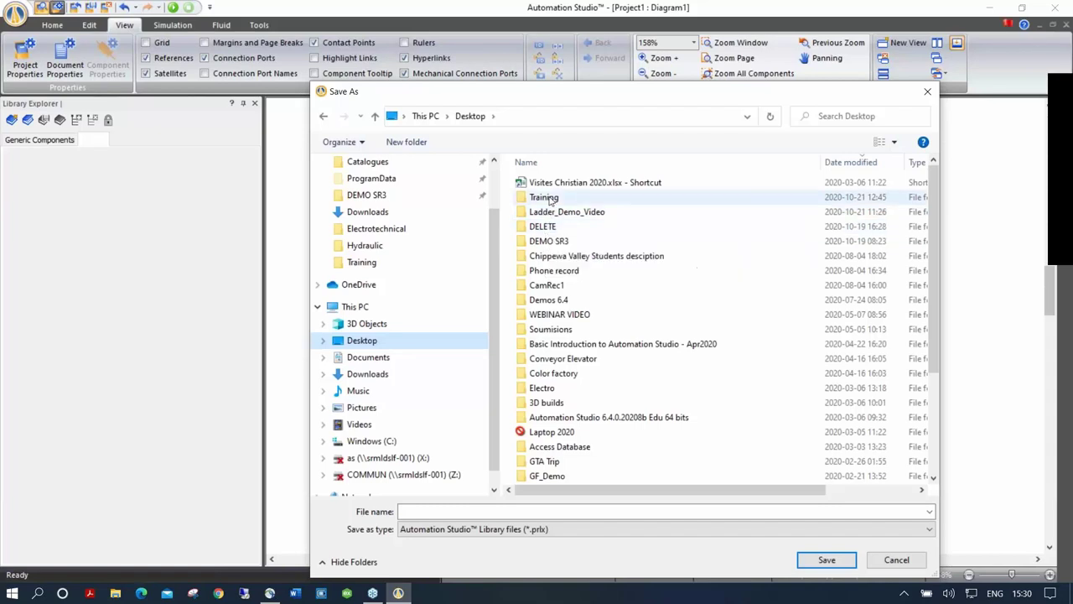
double_click(549, 198)
double_click(550, 197)
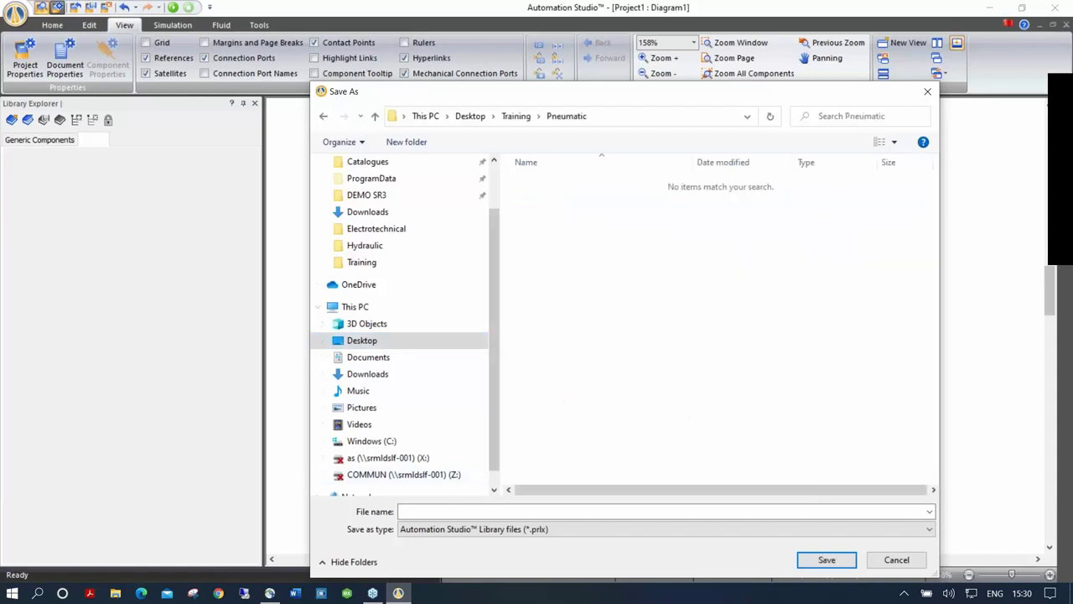
click(440, 513)
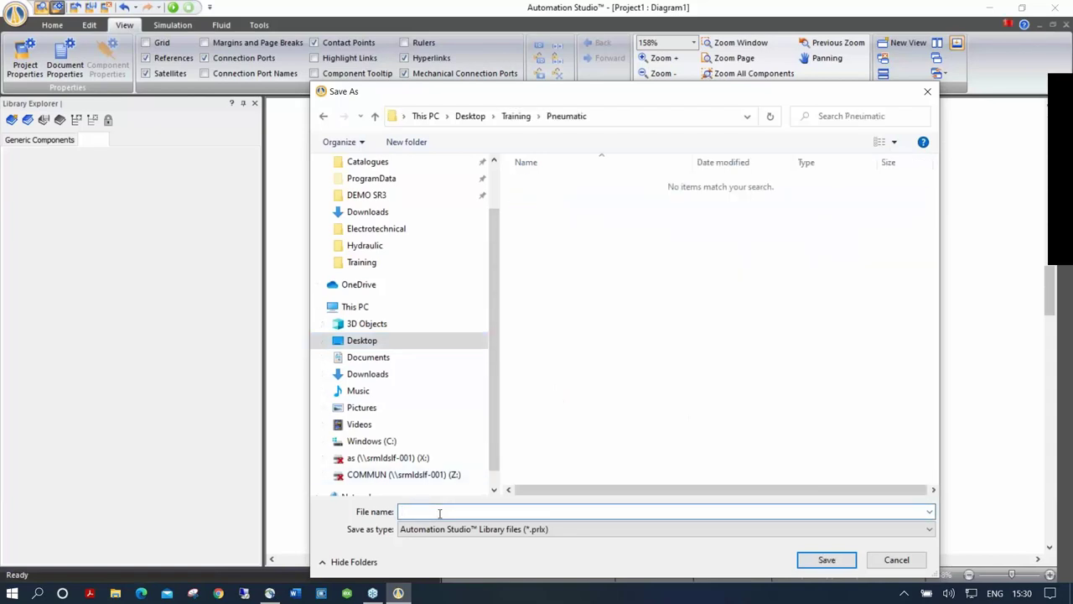
text(Webinar)
click(826, 561)
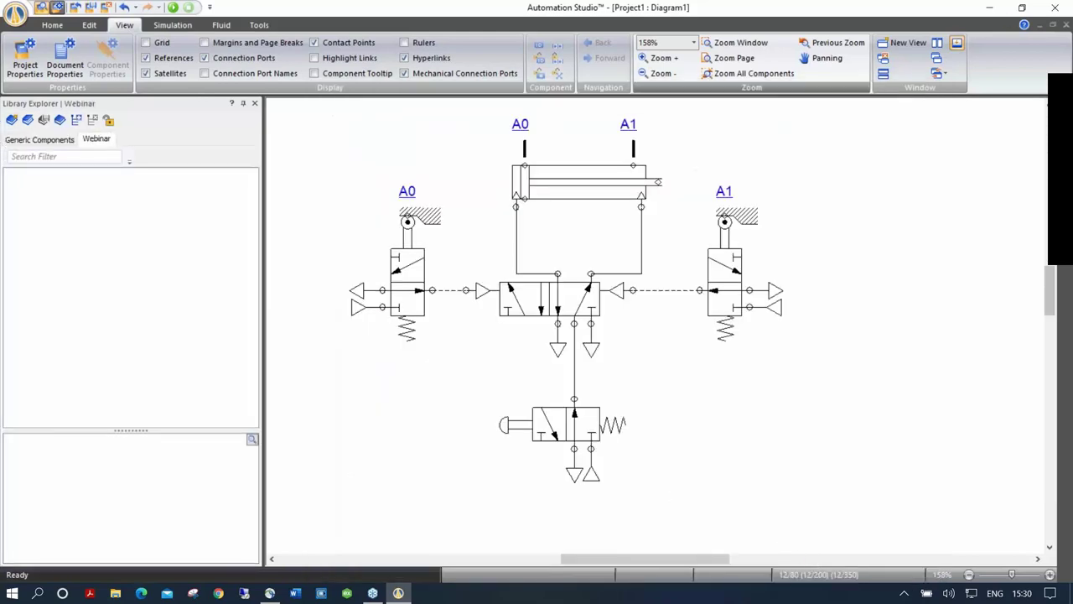
click(67, 142)
click(94, 141)
click(27, 120)
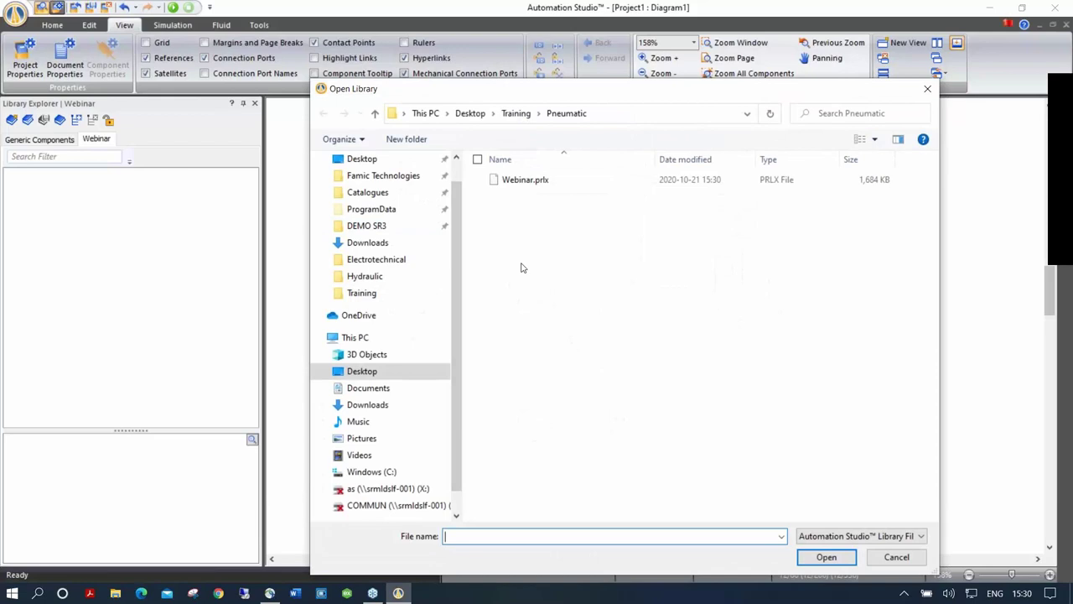
click(927, 89)
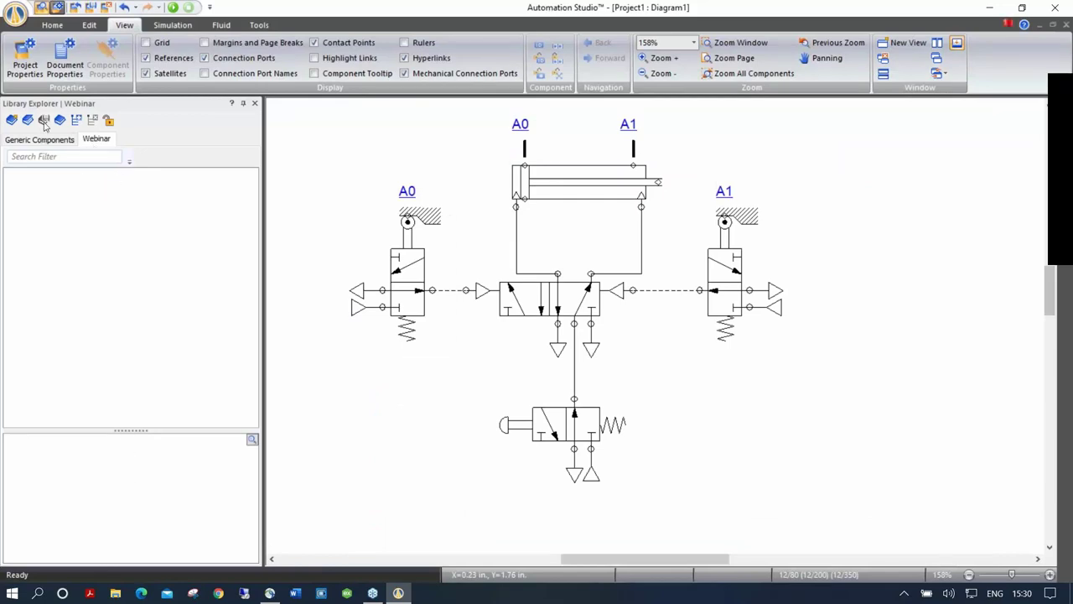
Create a top-level category in the Webinar library and correct its name to Pneumatic.
click(77, 127)
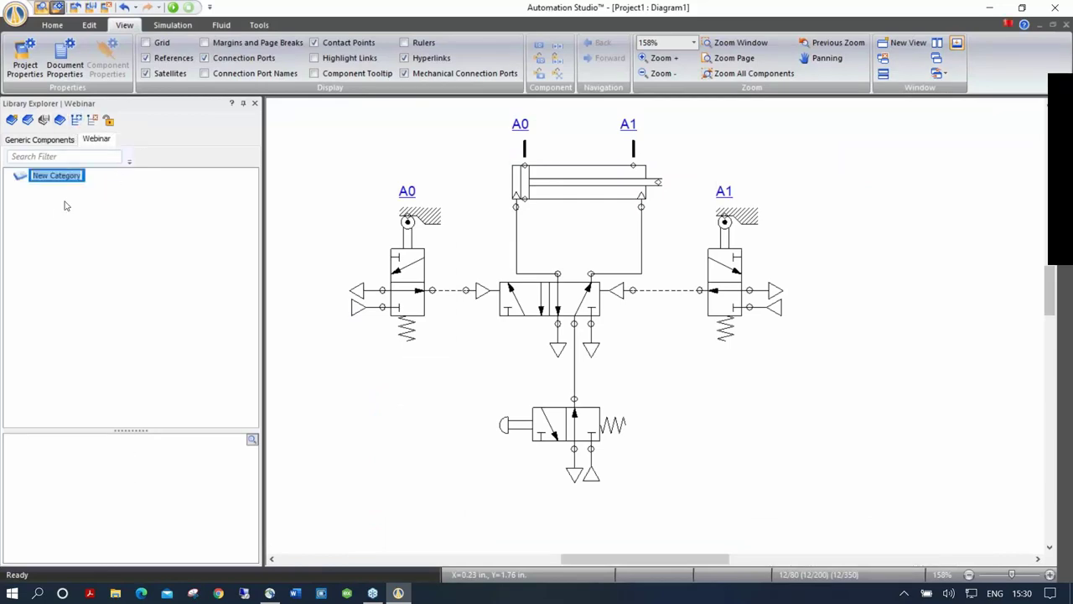
text(Pneumatoc)
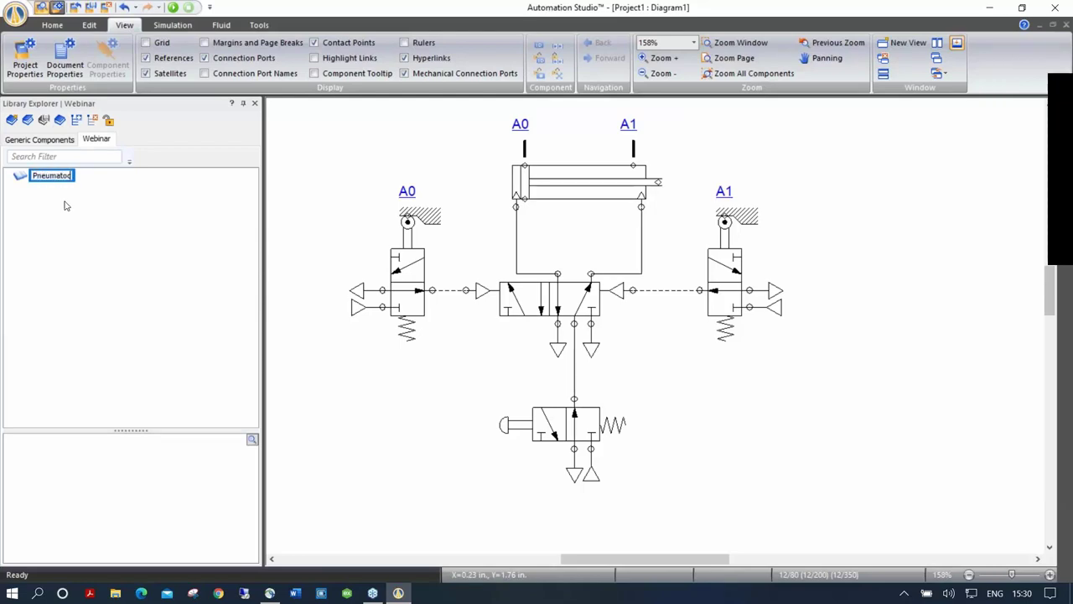
key(Return)
click(49, 176)
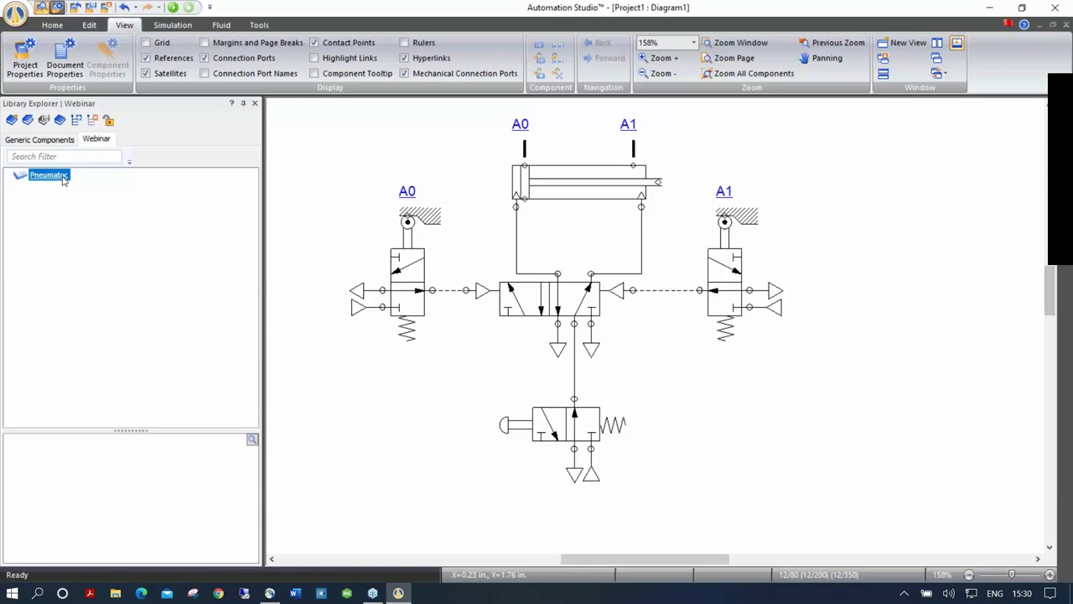
right_click(62, 181)
click(101, 220)
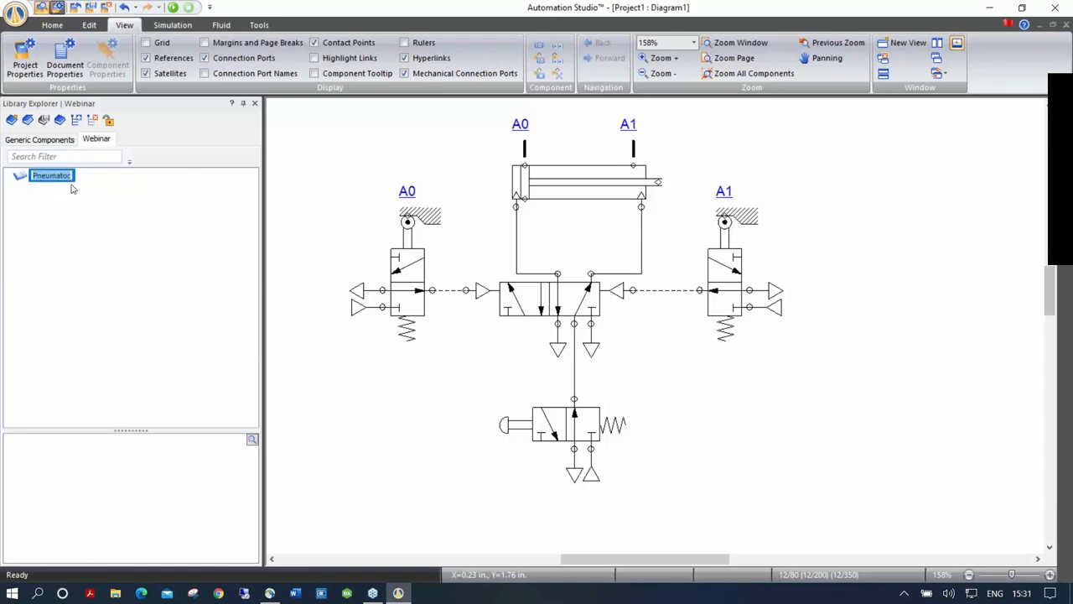
click(67, 180)
key(BackSpace)
text(i)
key(Return)
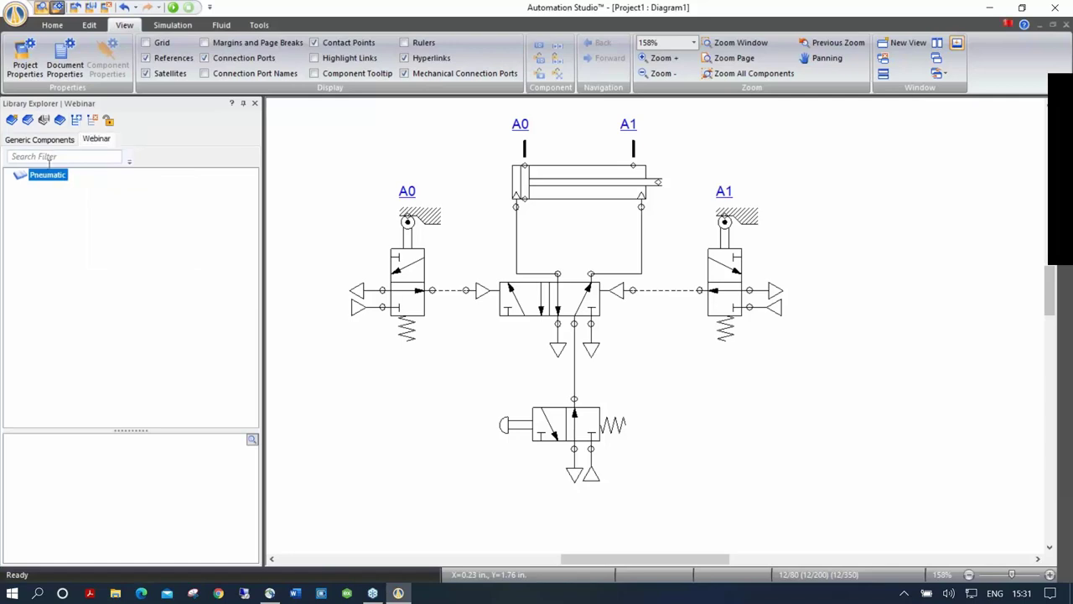
Add a subcategory named Lab1 under the Pneumatic category.
click(79, 122)
text(Lab1)
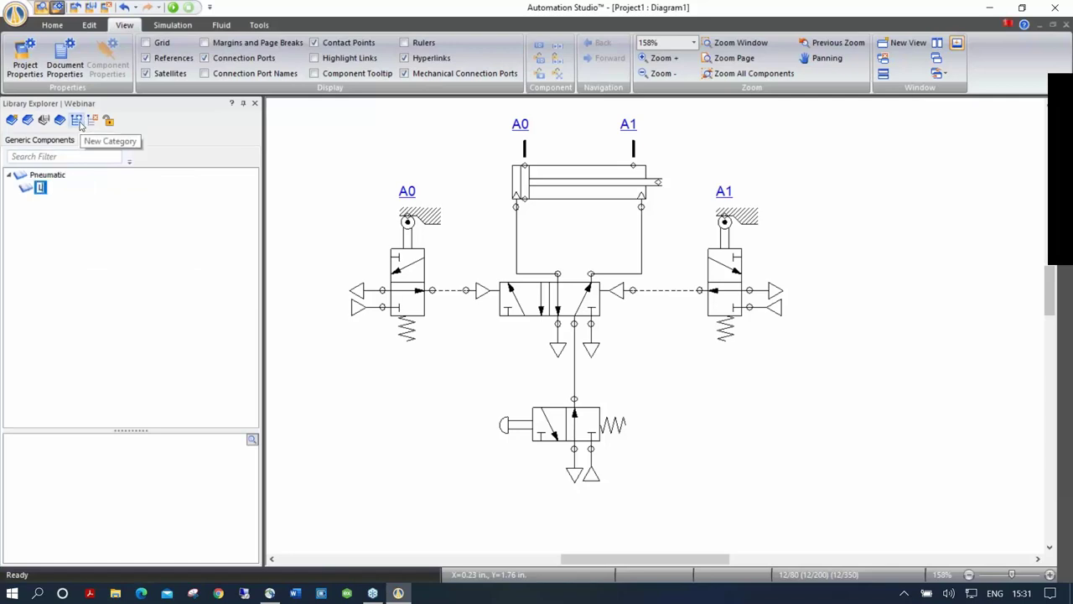
key(Return)
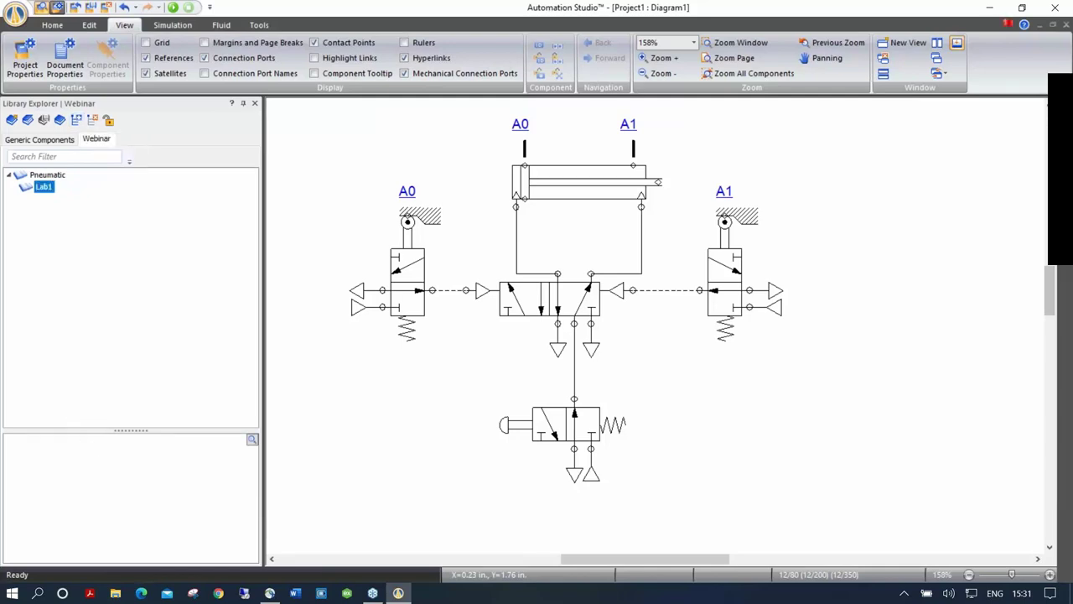
Add the double-acting cylinder, the 5/2-way valve and the push-button directional valve from the diagram to the Lab1 category.
drag(131, 431, 131, 320)
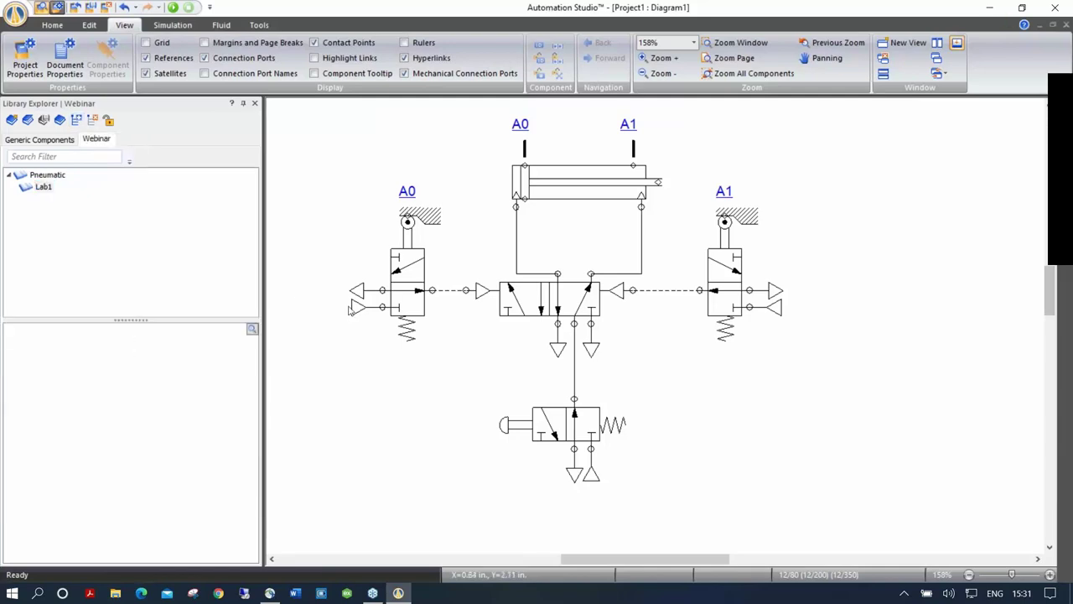
drag(530, 187, 103, 395)
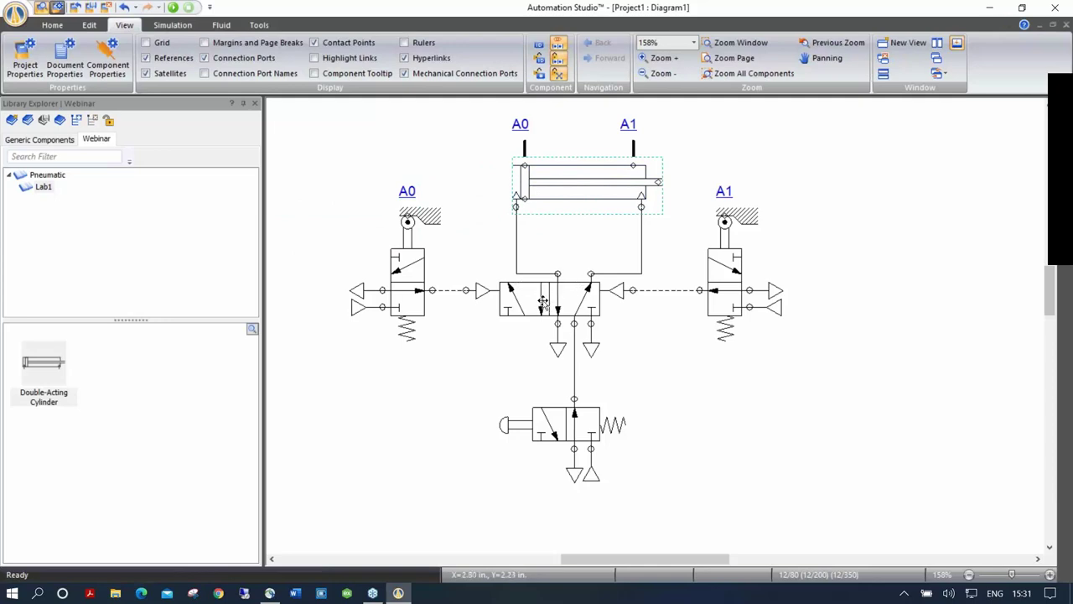
drag(560, 292, 220, 352)
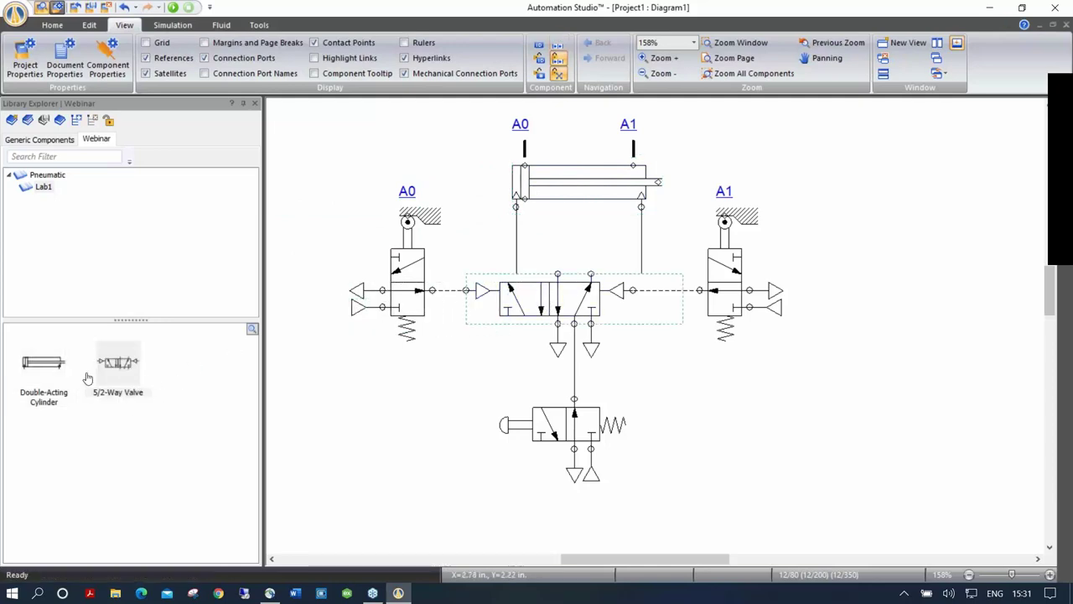
click(541, 430)
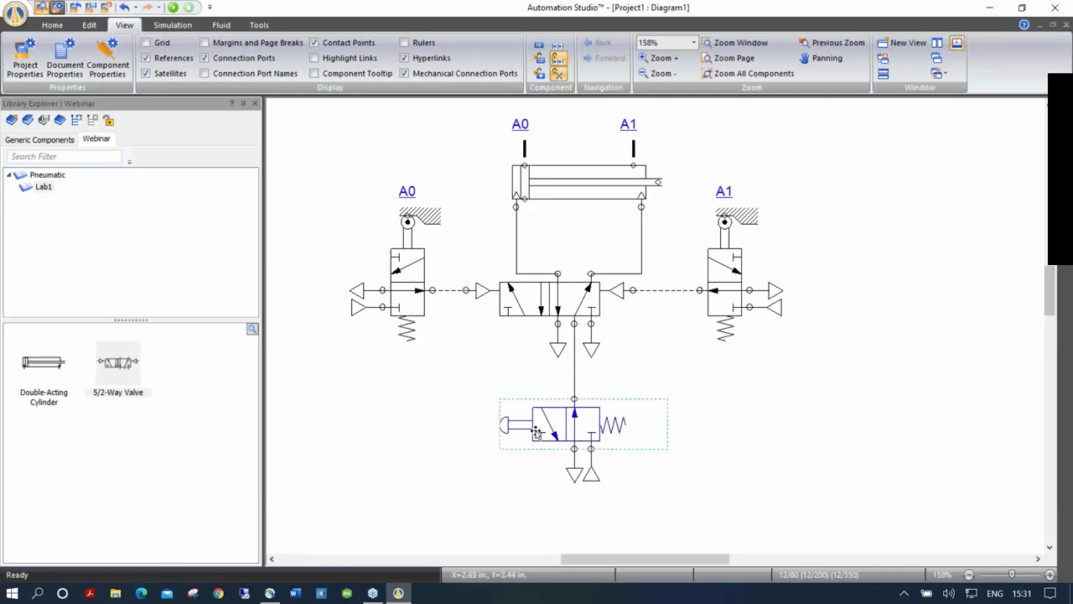
drag(563, 432, 175, 383)
Add the A0 roller valve assembly from the diagram to Lab1 and rename its library entry 3/2.
click(404, 285)
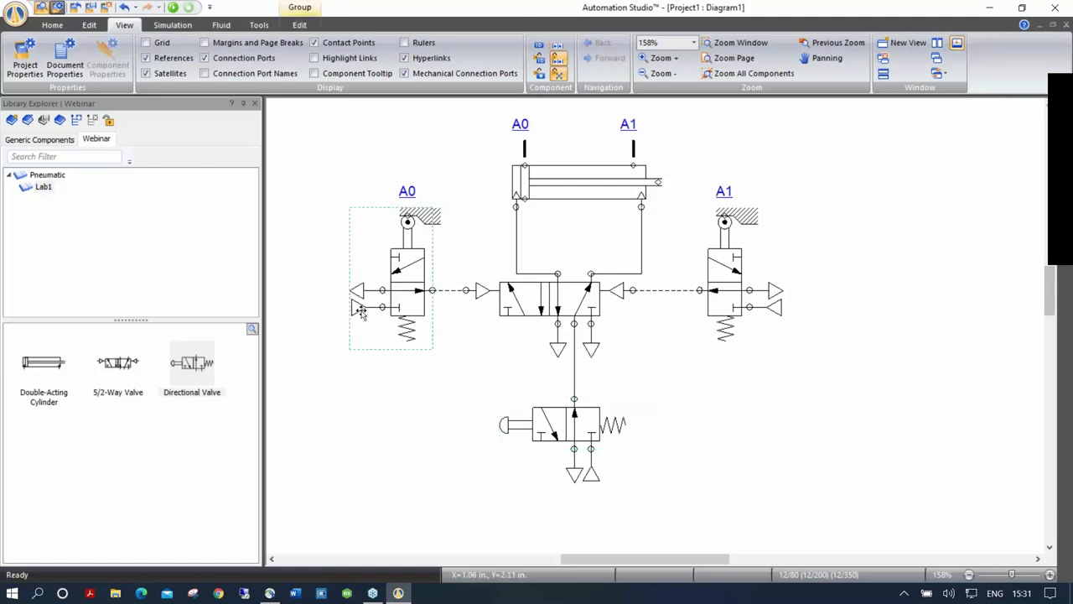
drag(406, 267, 163, 438)
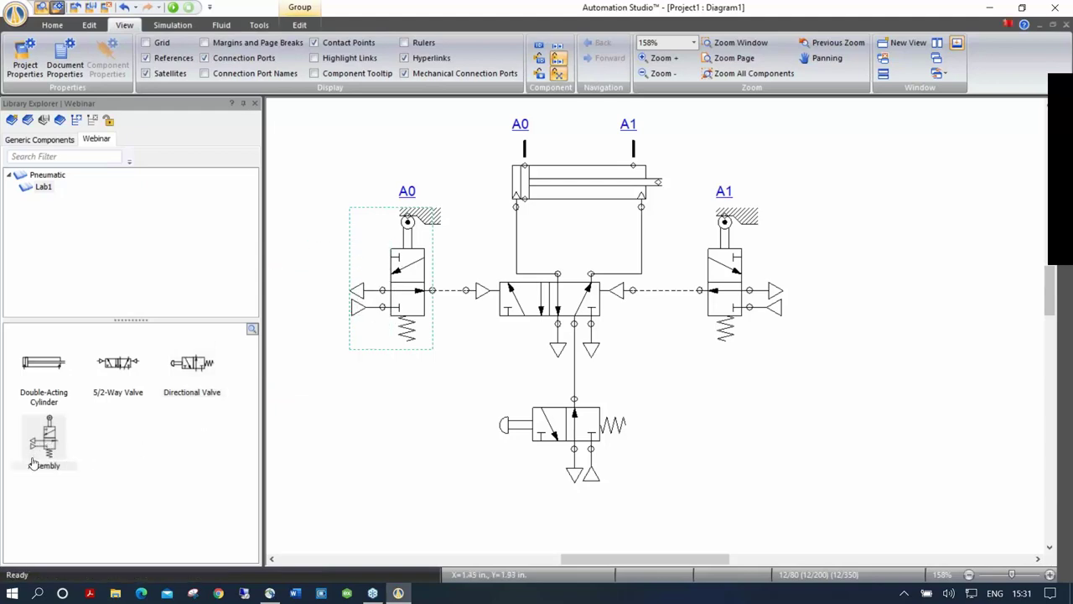
click(38, 461)
right_click(43, 468)
click(73, 475)
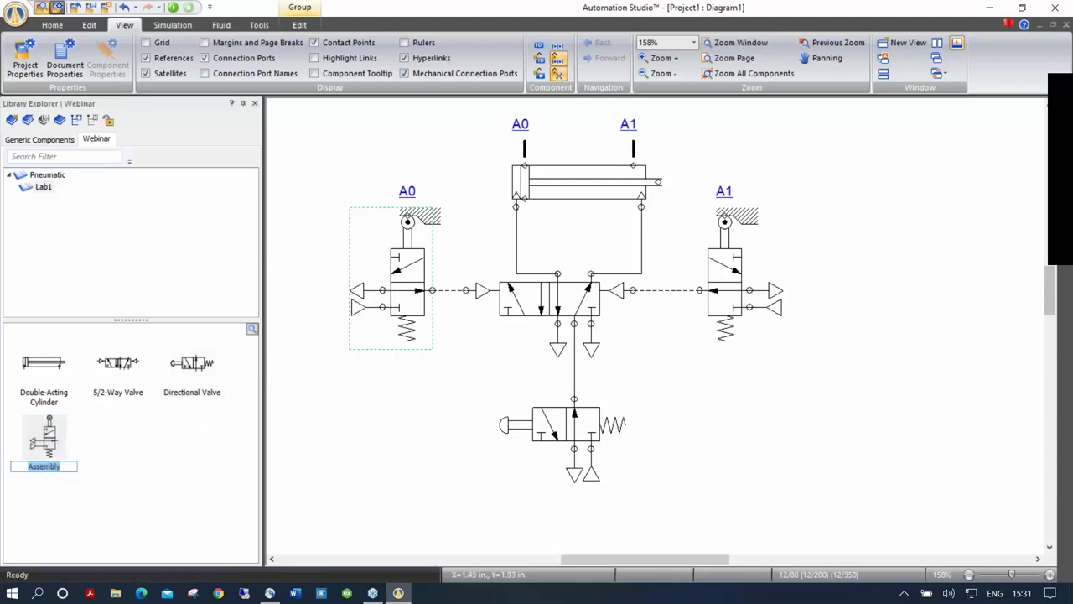
text(3/2)
key(Return)
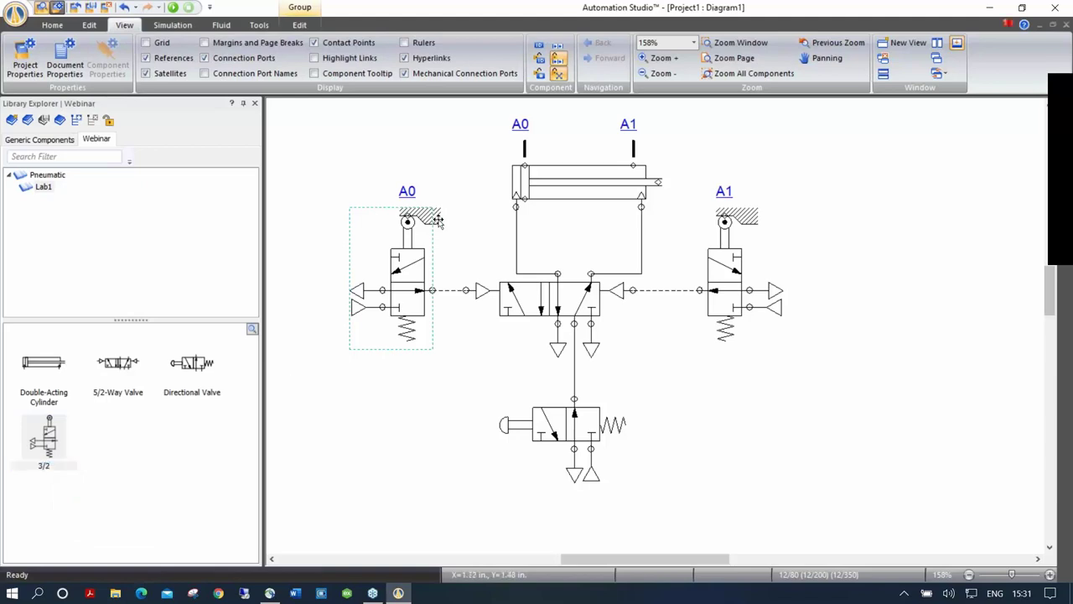
Group the A0 roller valve assembly with its mechanical contact and add the group to the Lab1 category.
click(454, 224)
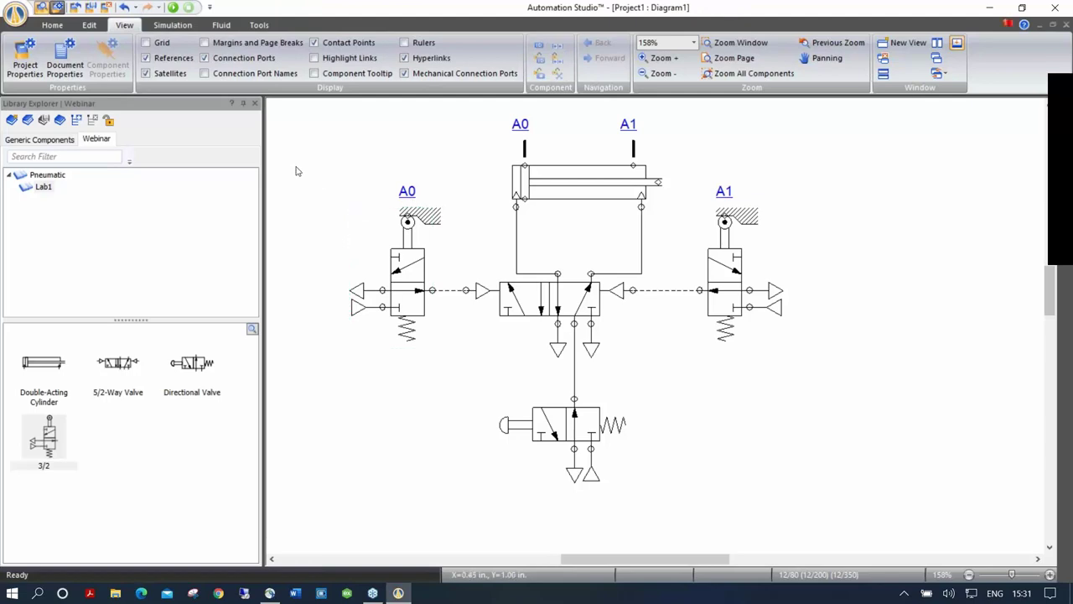
drag(455, 394, 289, 157)
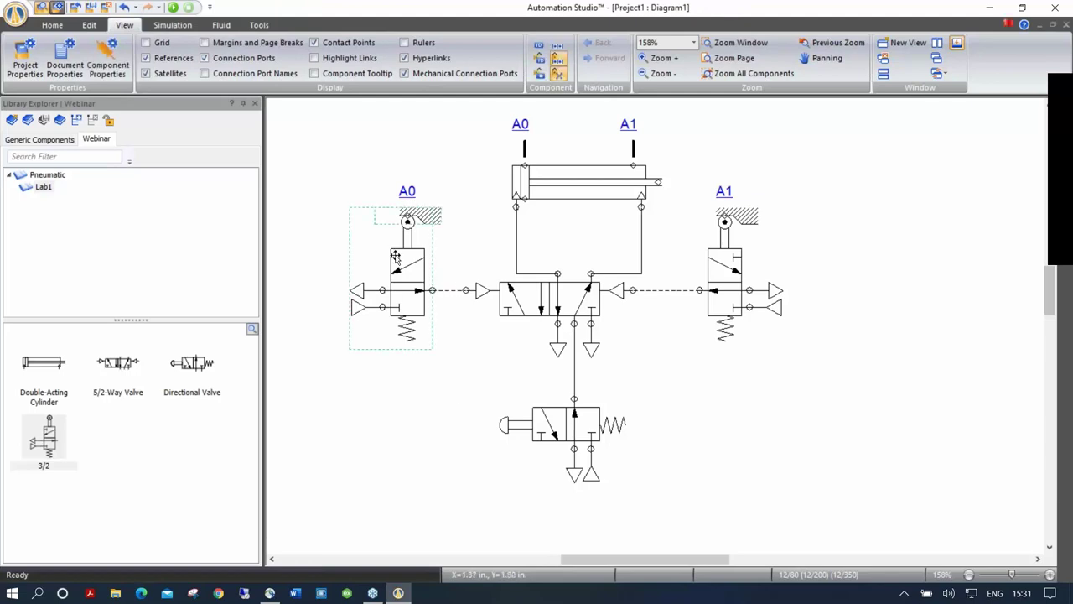
right_click(395, 254)
click(423, 383)
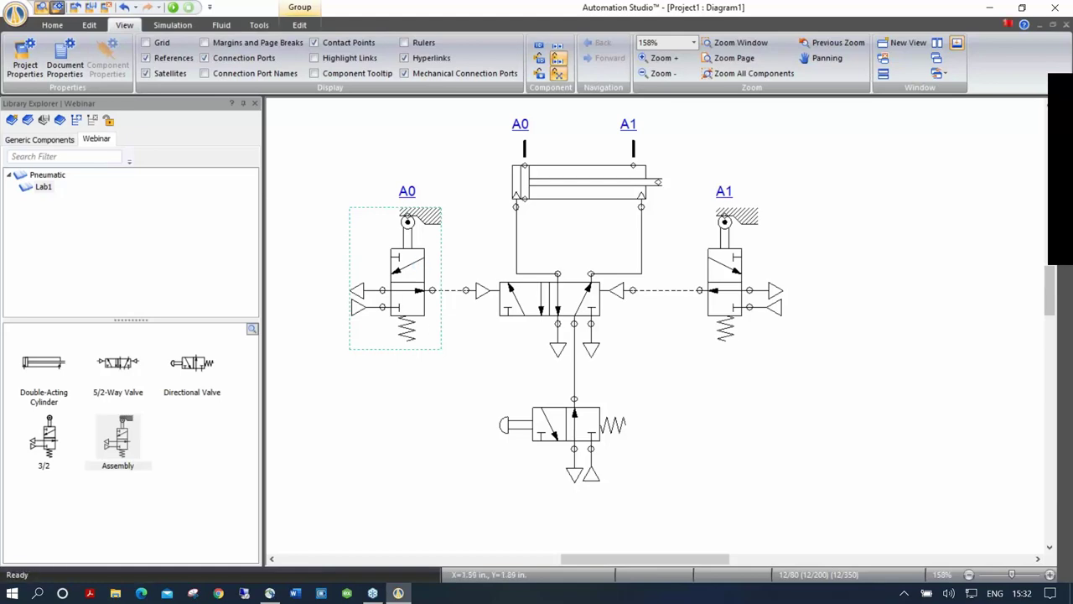
Ungroup the A0 roller valve assembly and its mechanical contact in the diagram.
right_click(416, 265)
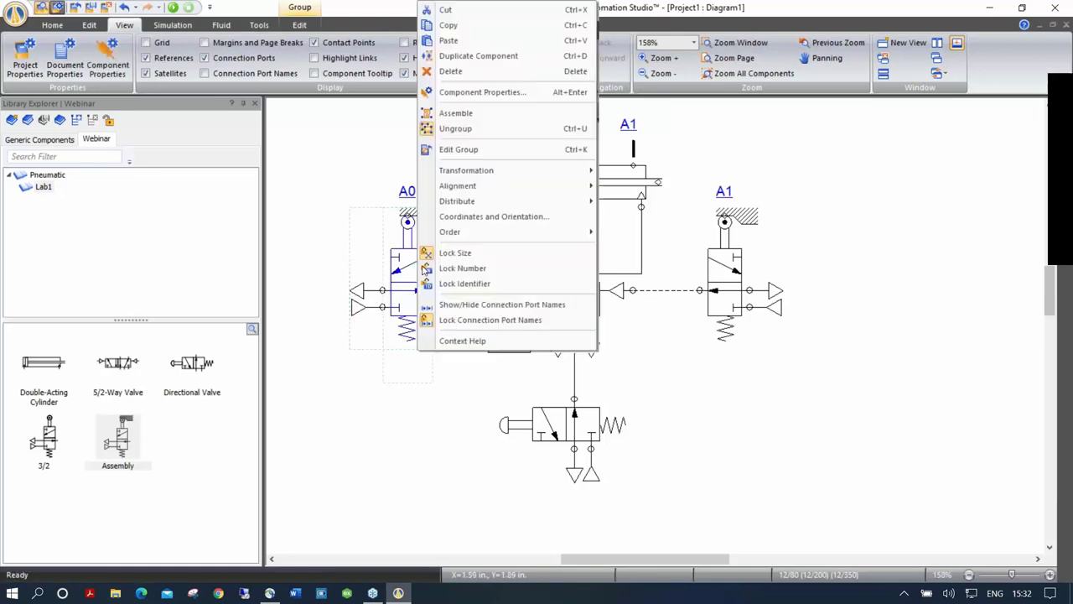
click(455, 128)
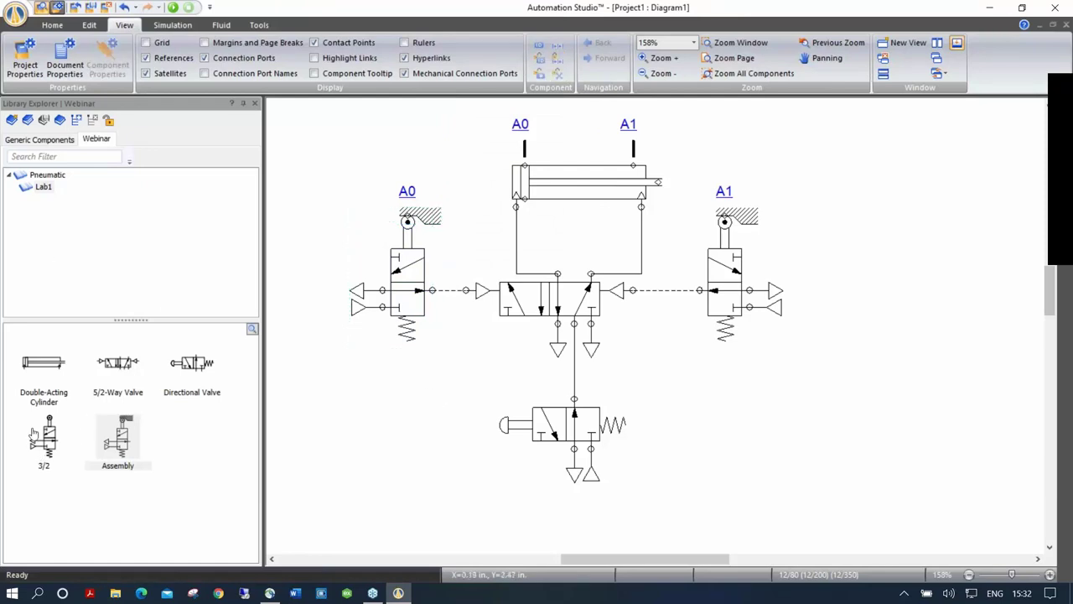
mouse_move(44, 442)
Add a second subcategory named Parker Trainer under the Pneumatic category.
click(39, 187)
click(41, 176)
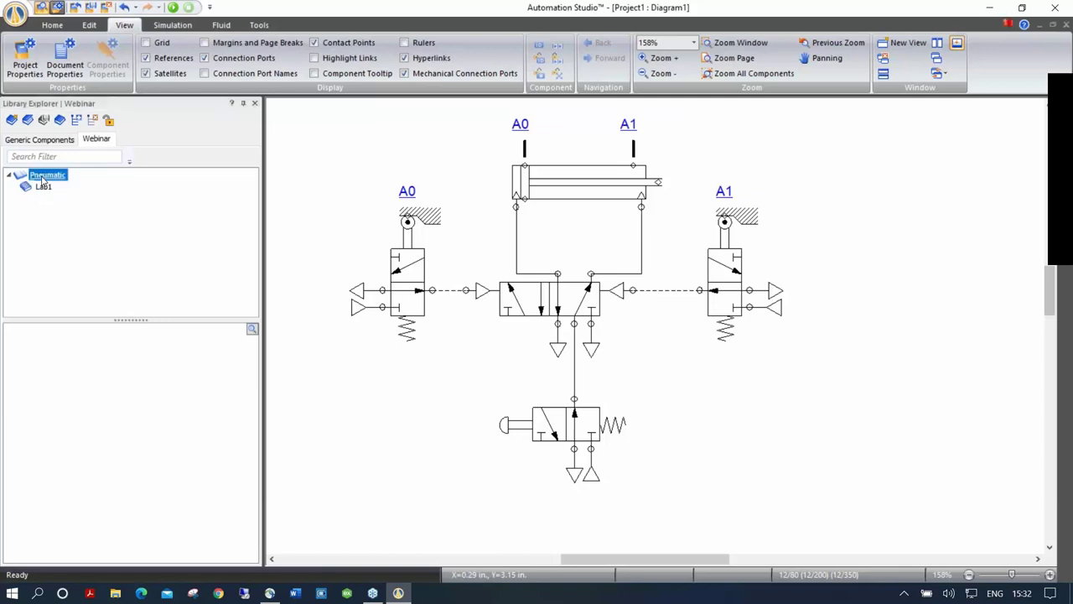
click(76, 122)
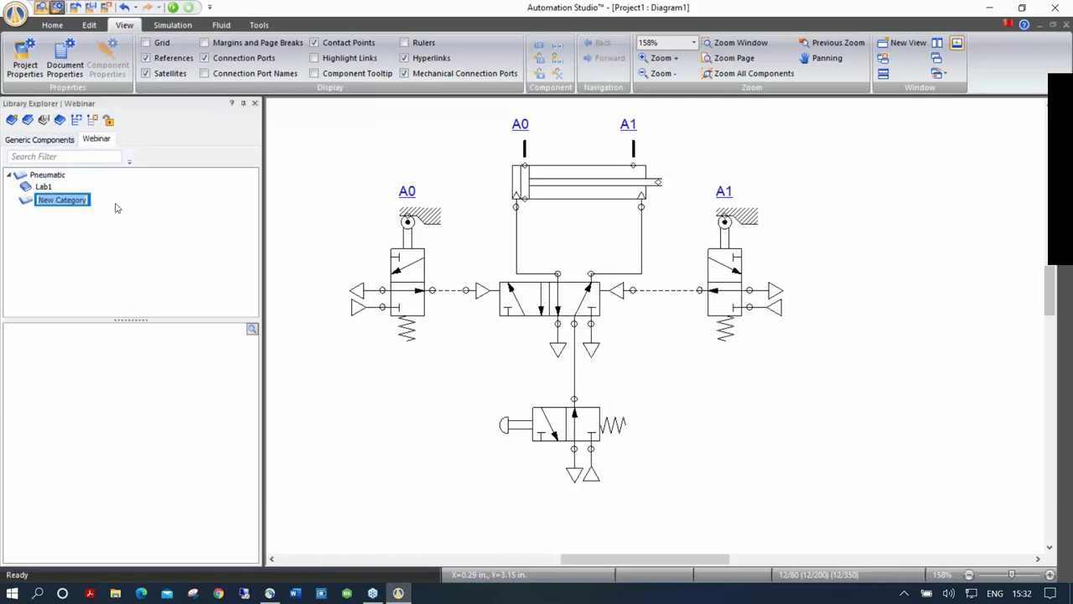
text(Parker)
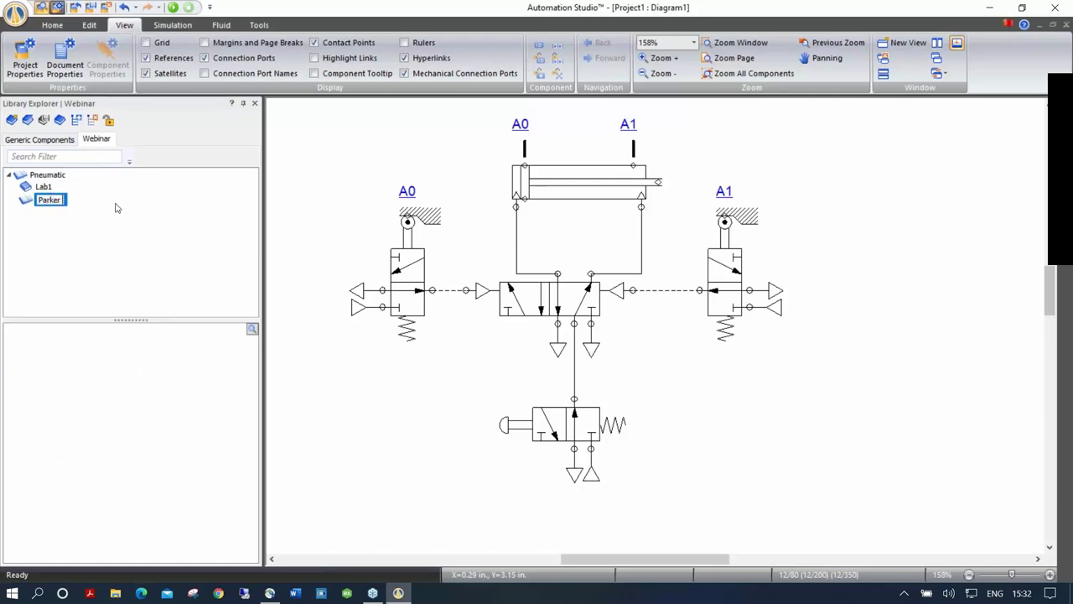
text( Trainer)
key(Return)
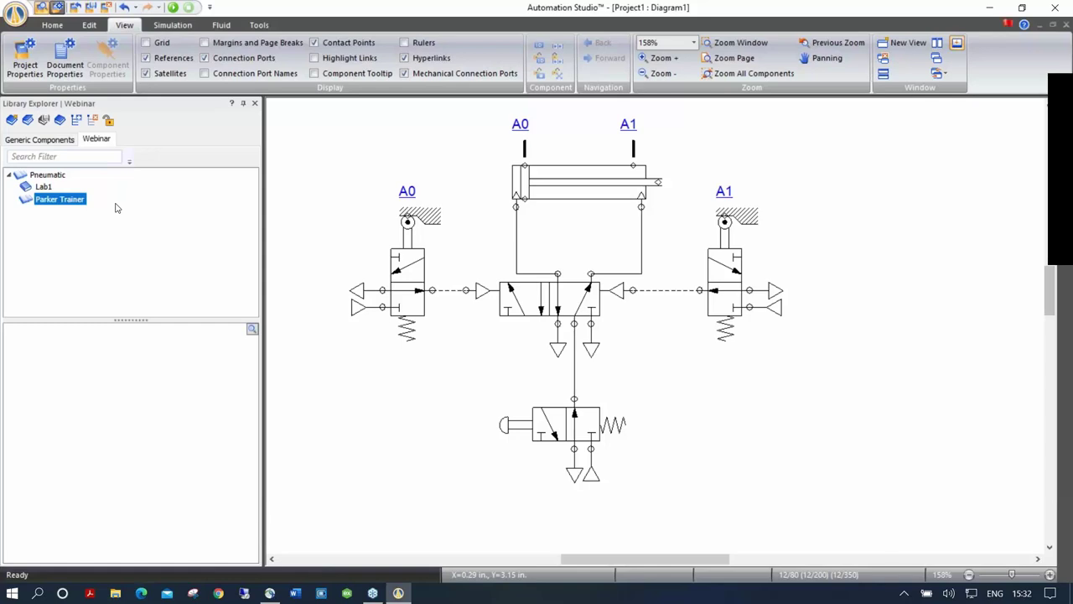
Show the Data properties of the double-acting cylinder and move the properties window higher on the screen.
click(558, 169)
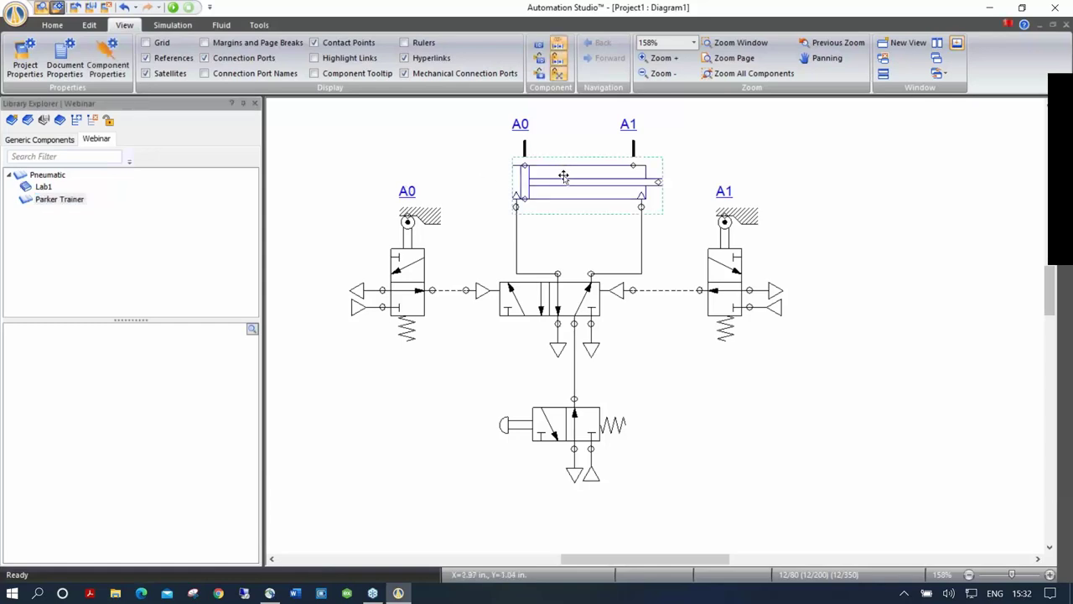
double_click(564, 176)
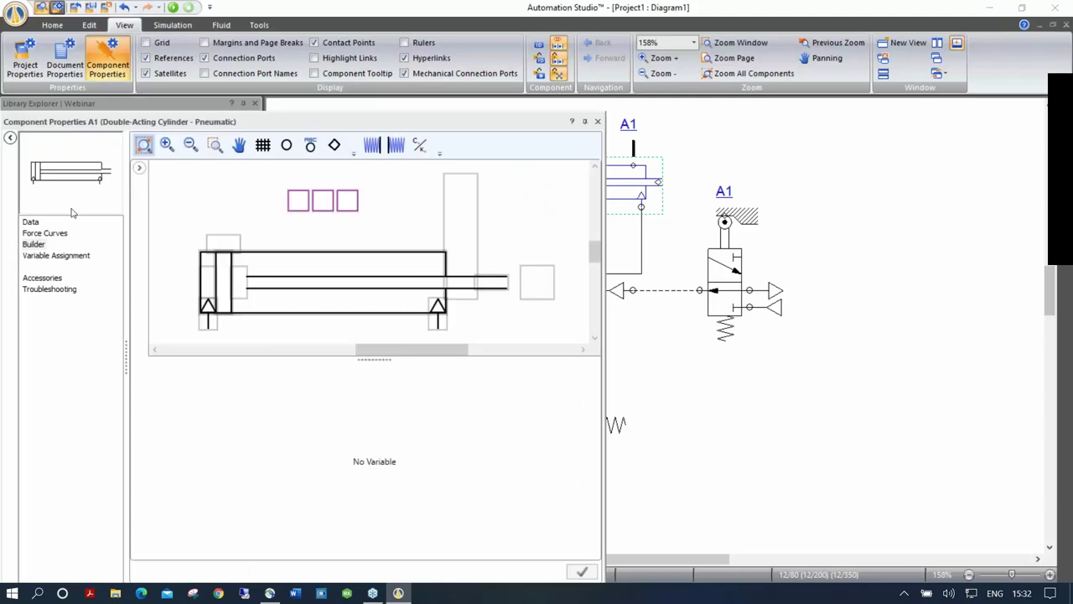
click(30, 221)
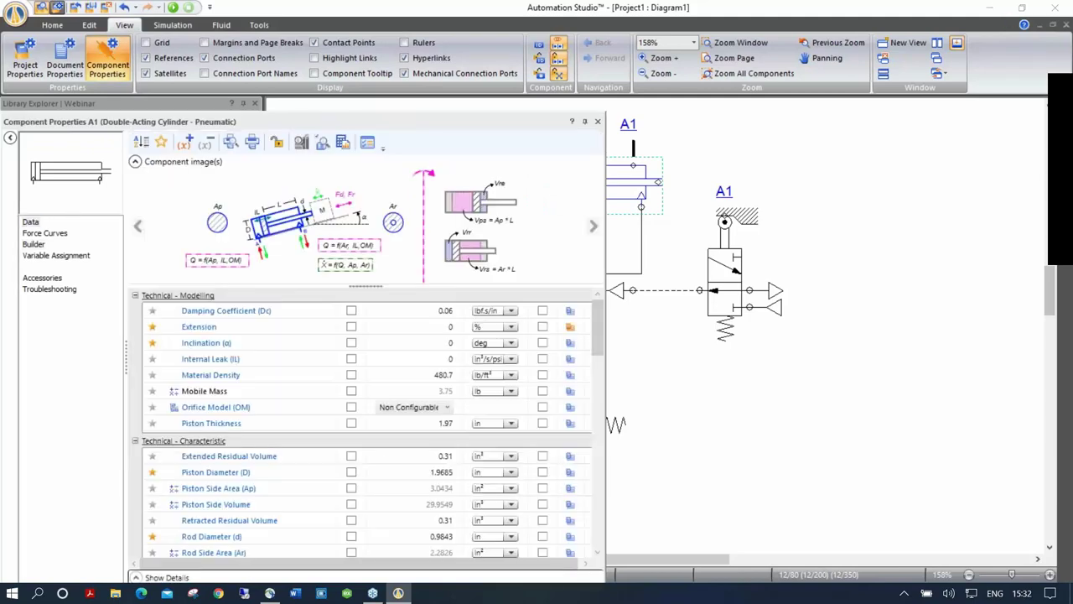
drag(340, 122, 362, 47)
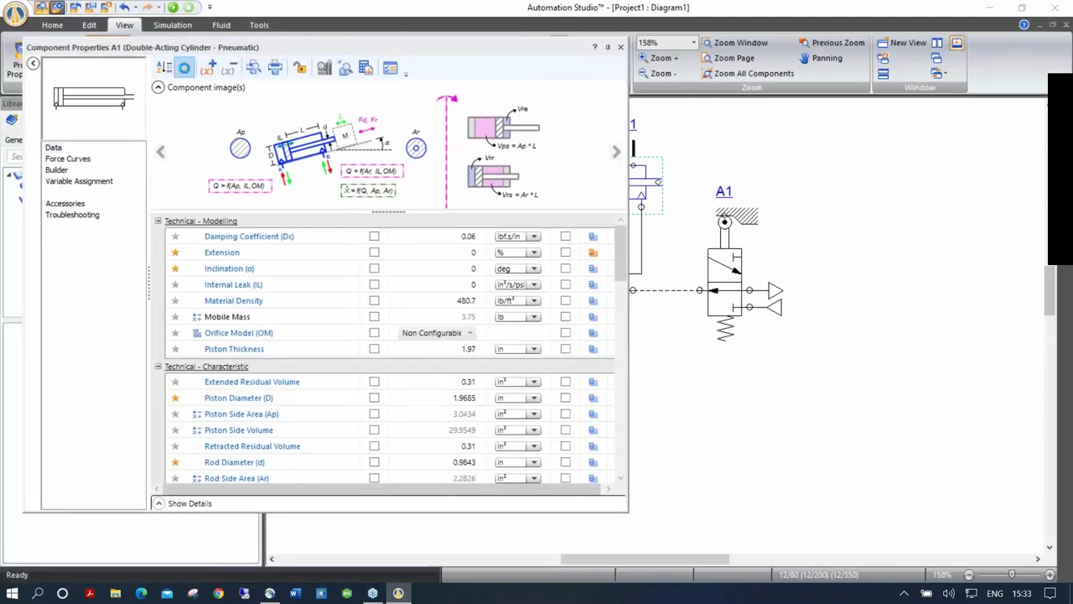
Rename the double-acting cylinder PA-A in its favourite properties and show the component name on the diagram.
click(184, 67)
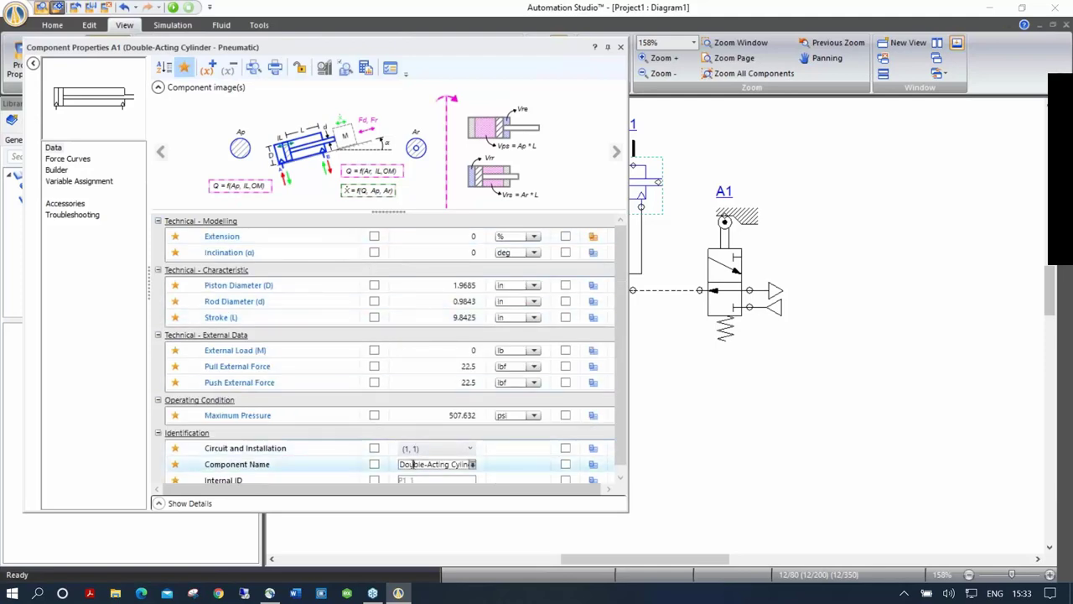
drag(400, 464, 574, 474)
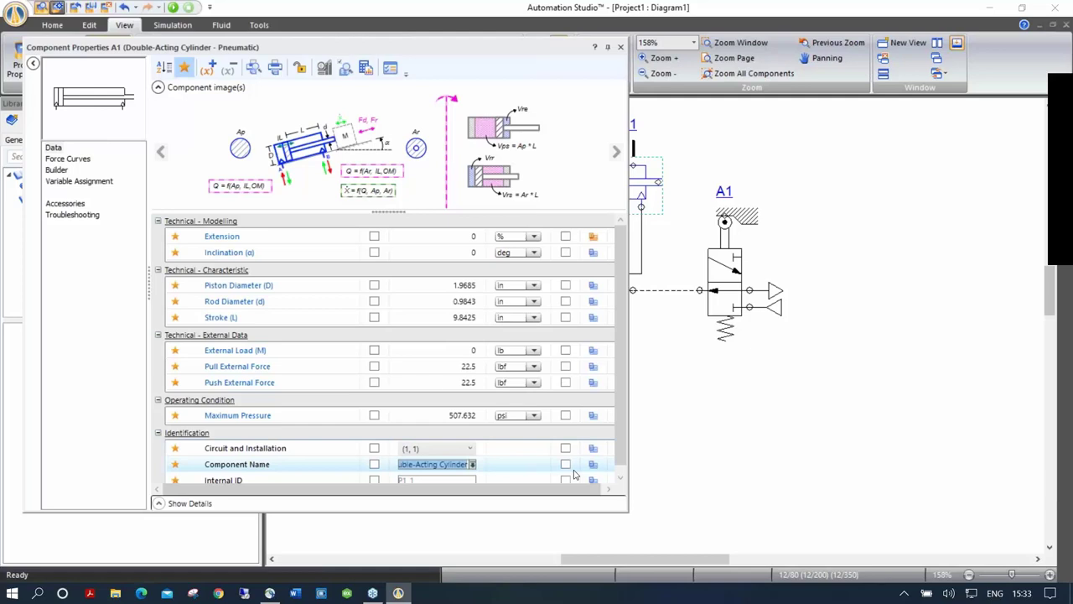
text(PA)
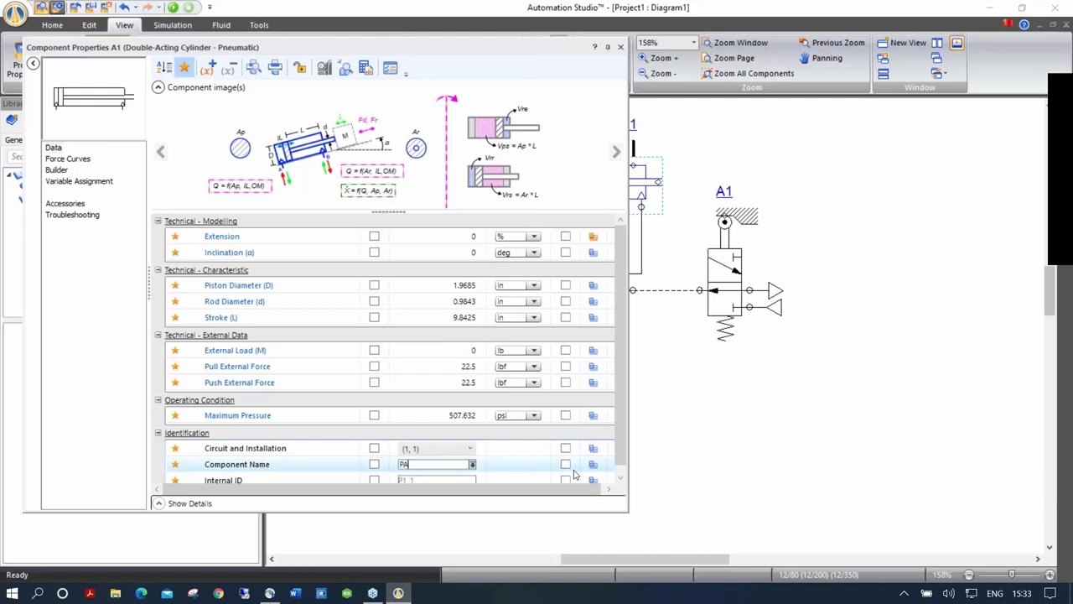
text(-A)
click(374, 466)
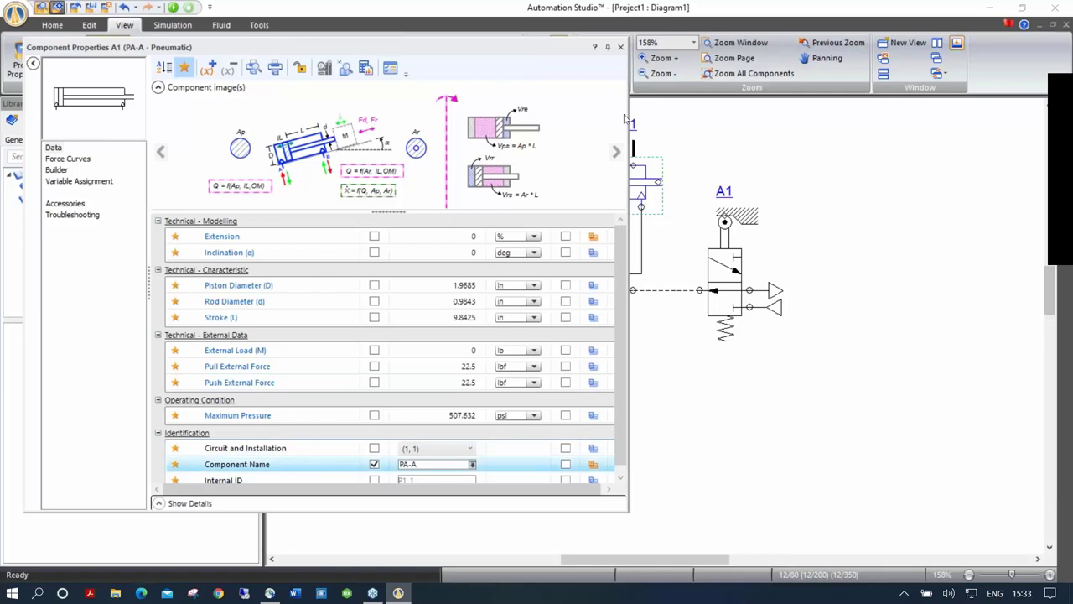
click(621, 47)
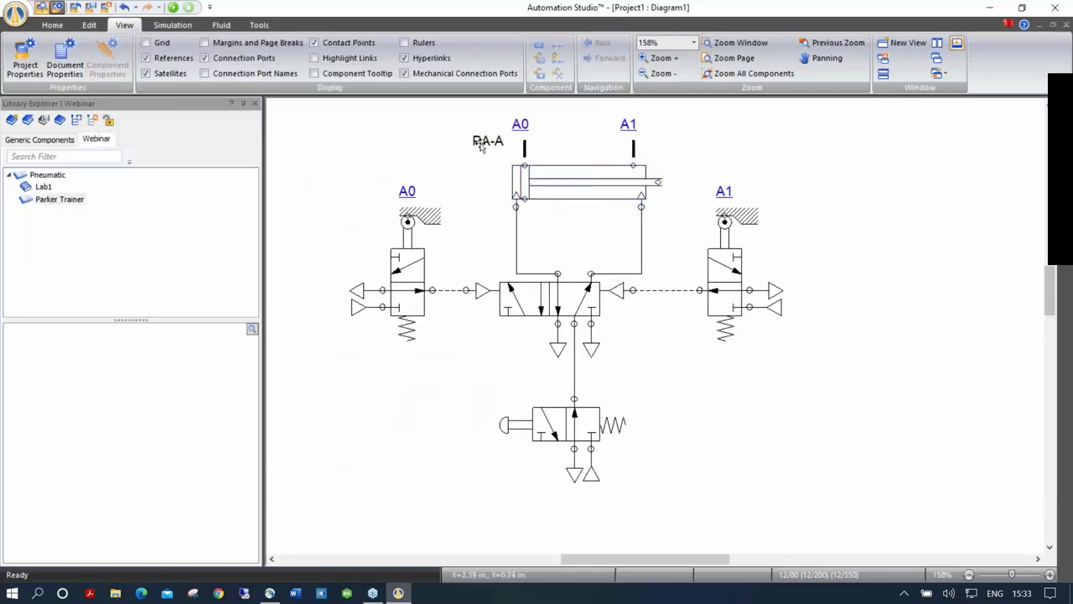
Move the cylinder to the empty area at the circuit's lower right, with its PA-A label centred just above it.
drag(478, 144, 797, 398)
click(844, 363)
click(825, 374)
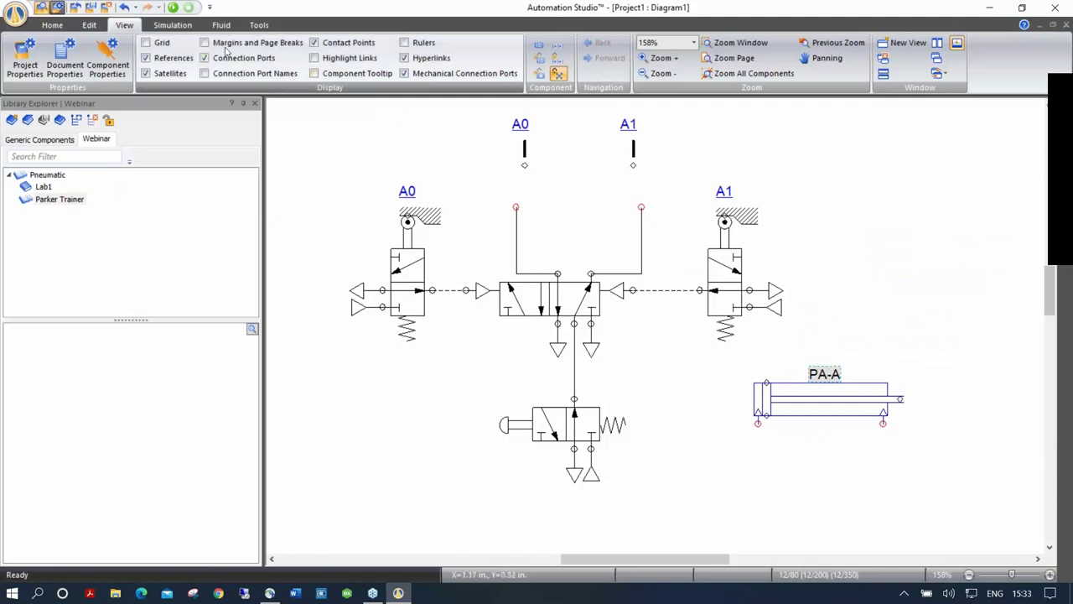
Format the cylinder's PA-A label as bold green text at size 11.
click(95, 26)
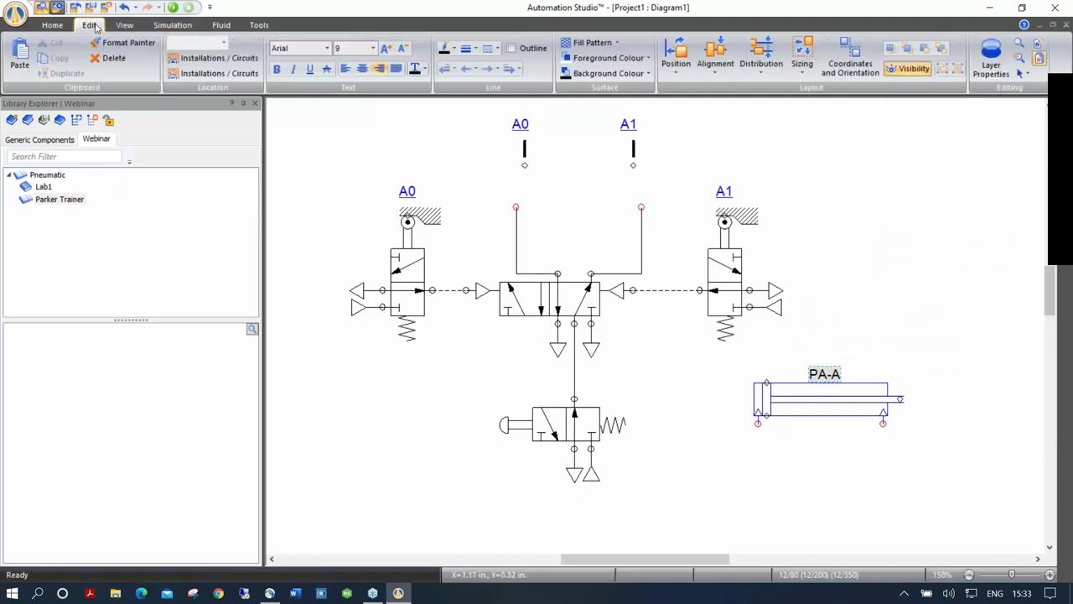
click(386, 50)
click(385, 49)
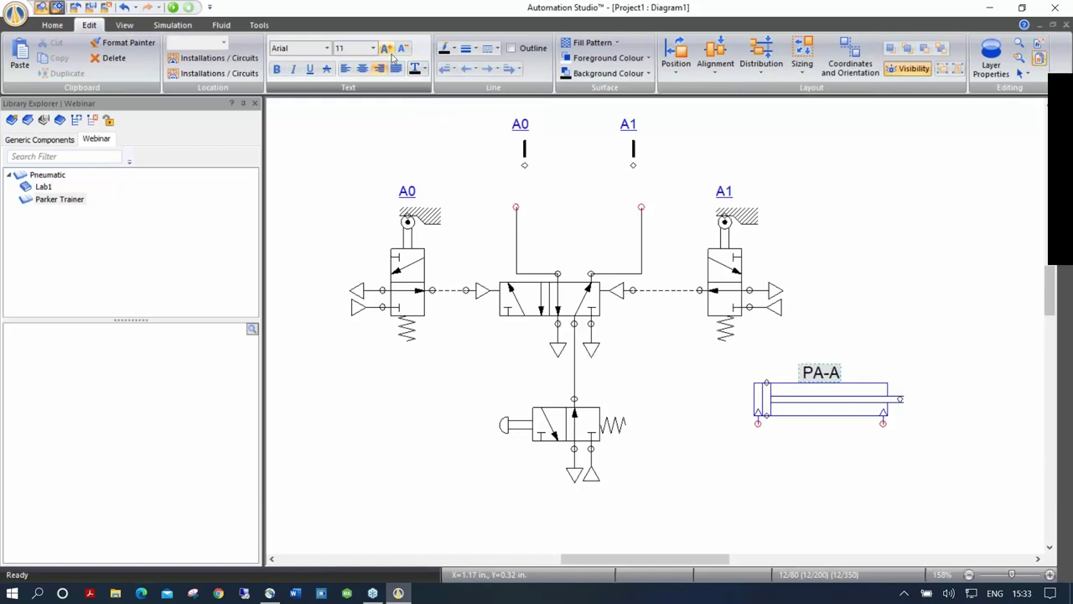
click(425, 70)
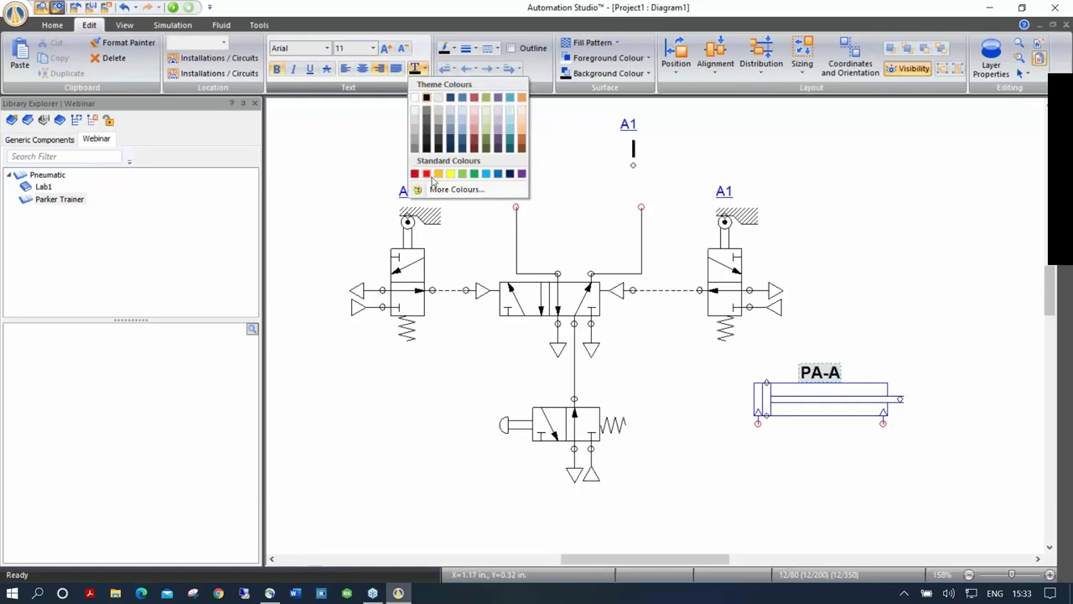
click(474, 177)
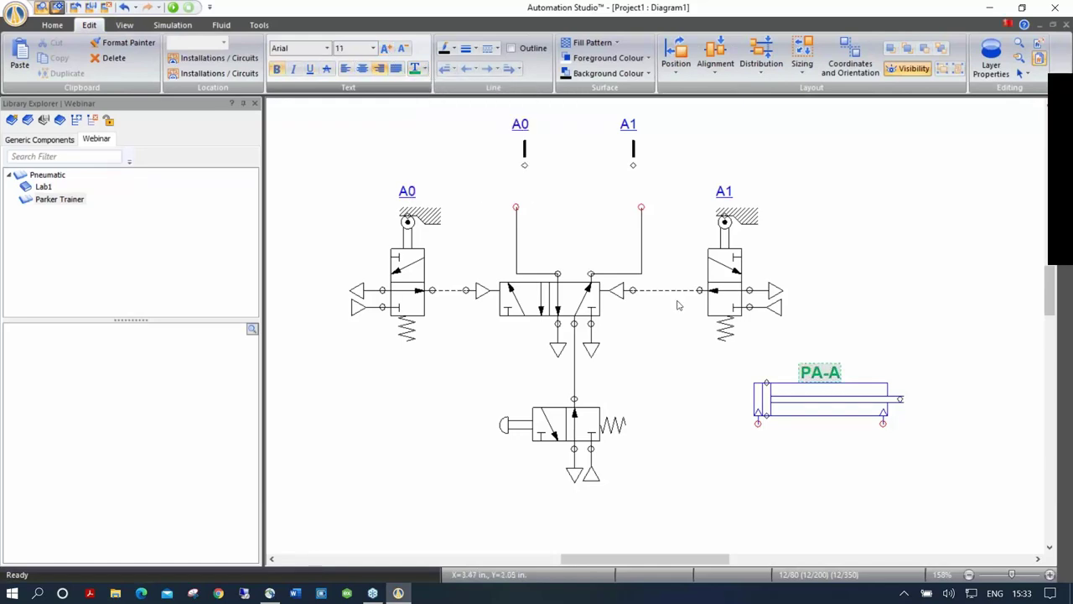
Add the labelled PA-A cylinder to the Parker Trainer category of the Webinar library.
click(878, 337)
drag(833, 405, 176, 356)
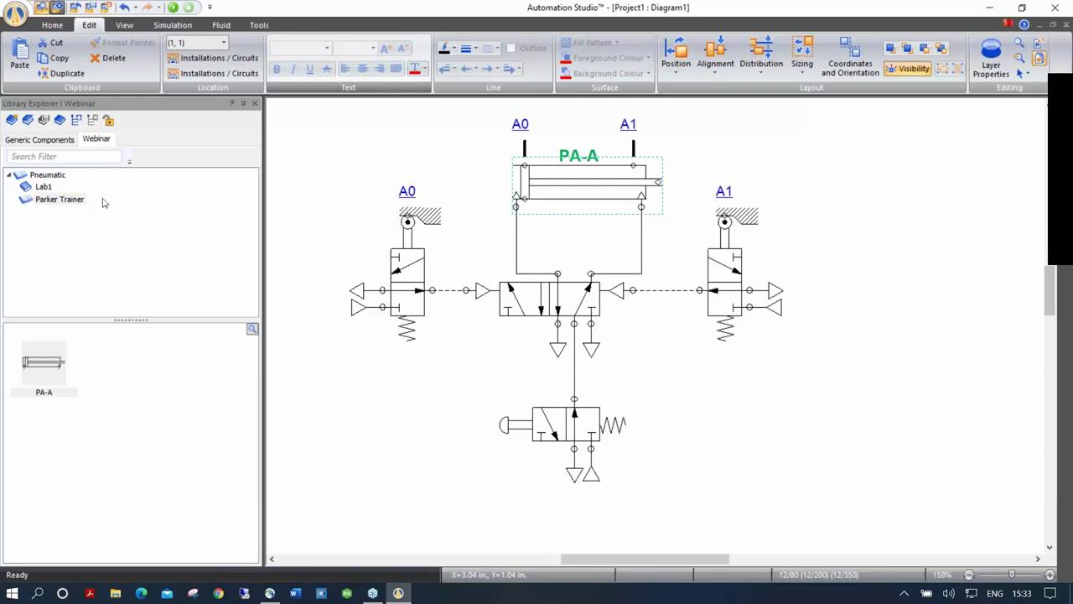
Open the personal 6.4 library file from the Libraries folder in DEMO SR3 and show the components in its Pictures category.
click(27, 122)
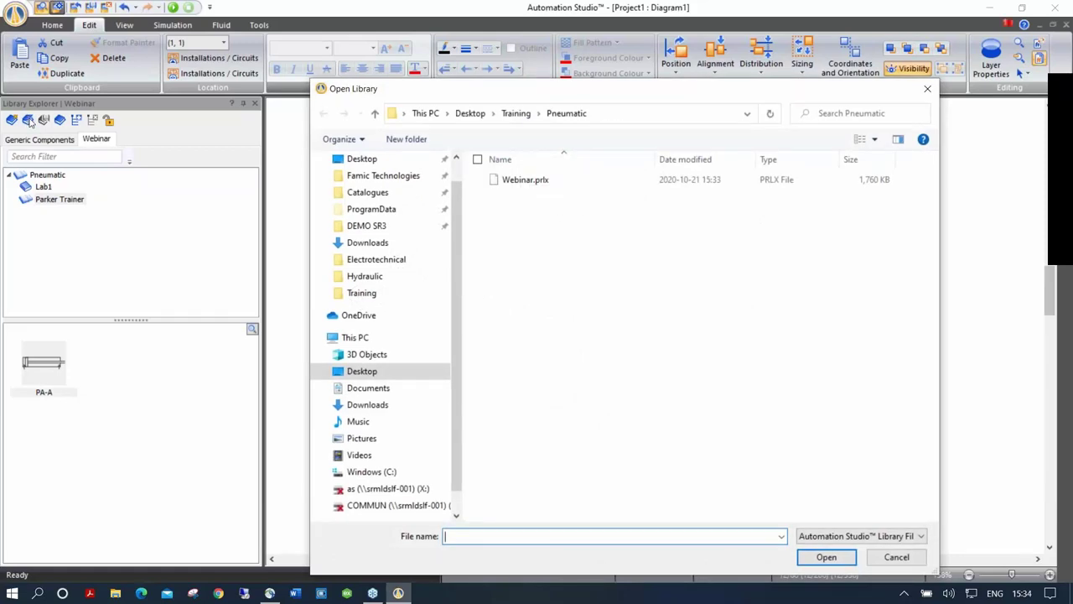
click(373, 225)
double_click(528, 199)
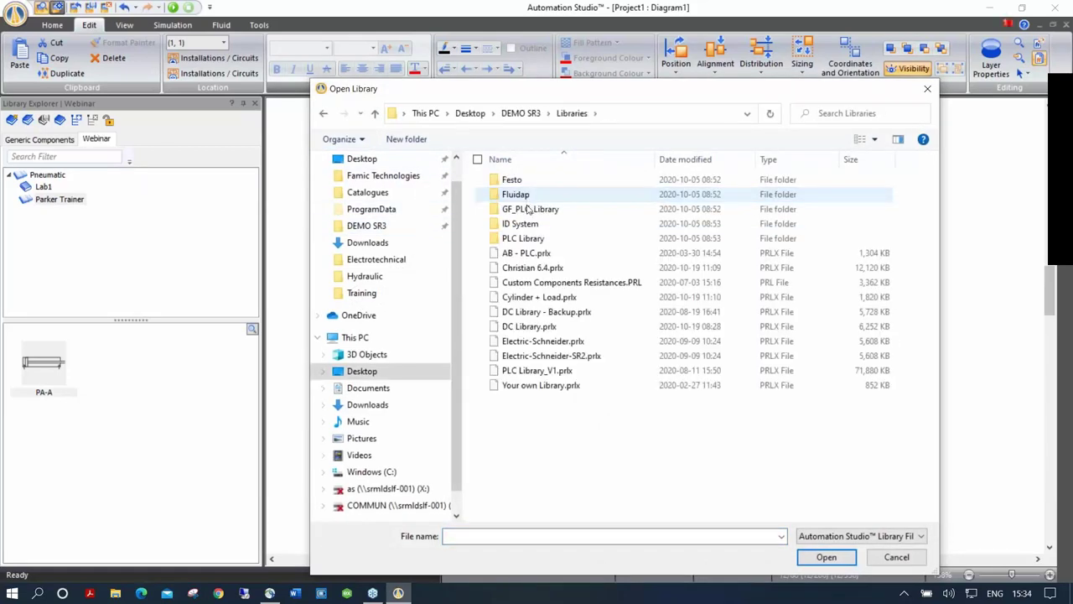
double_click(531, 268)
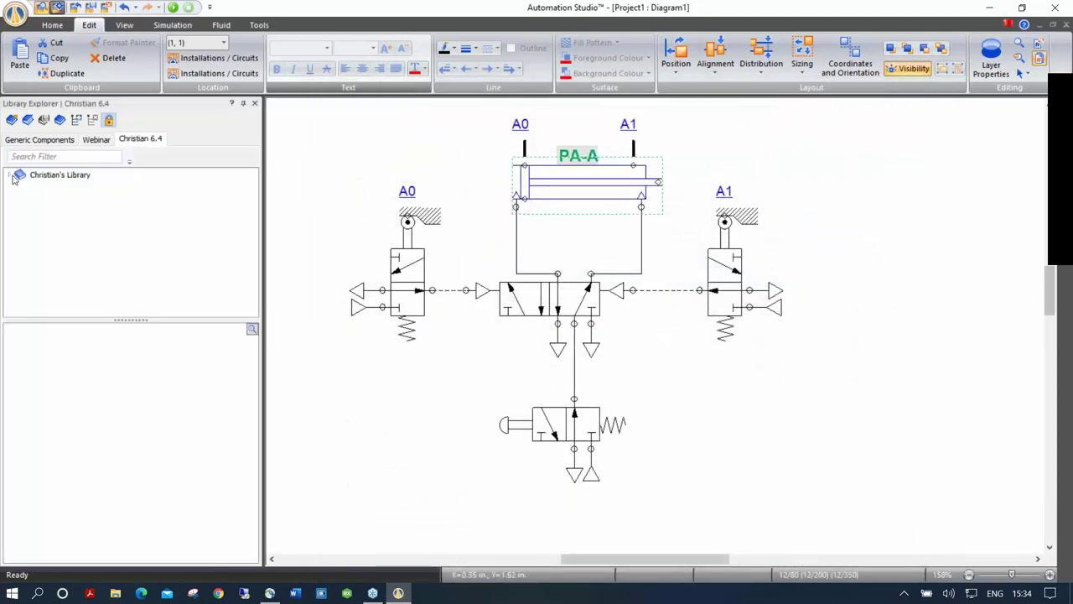
click(11, 176)
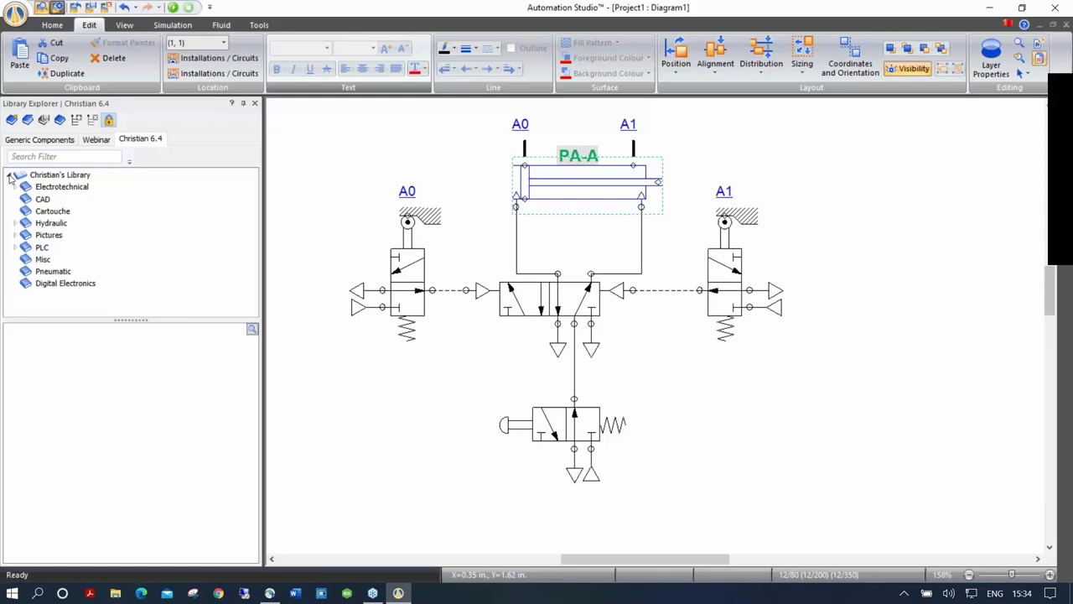
double_click(58, 238)
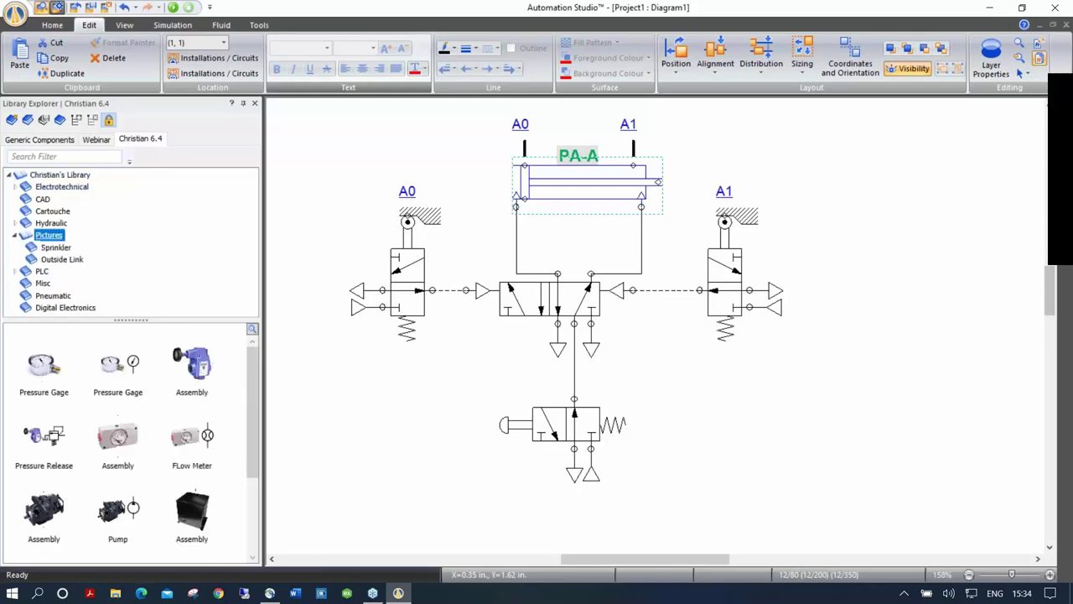
Try placing the Pressure Gage, FLow Meter and Pump picture-and-symbol groups in an empty diagram area, and undo the placements.
click(701, 436)
drag(786, 411, 514, 177)
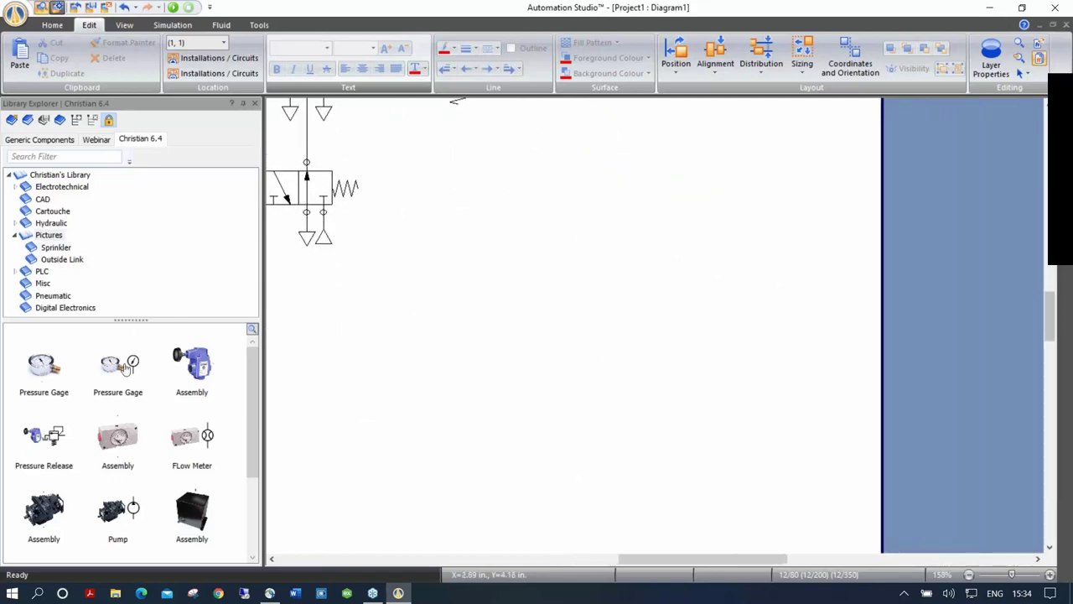
drag(127, 370, 650, 167)
drag(186, 451, 686, 273)
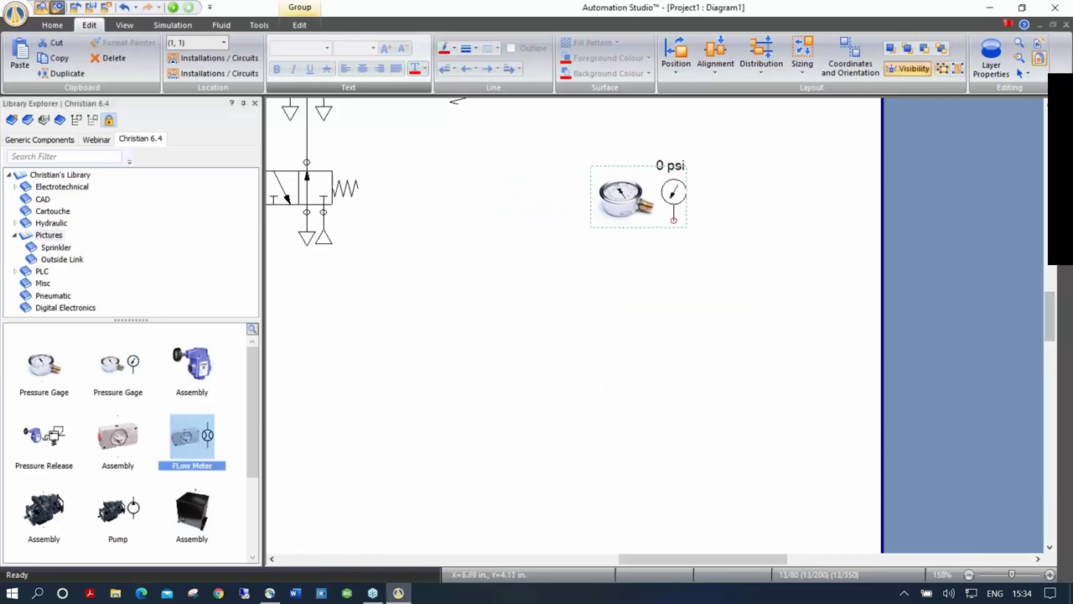
click(132, 516)
drag(133, 516, 707, 336)
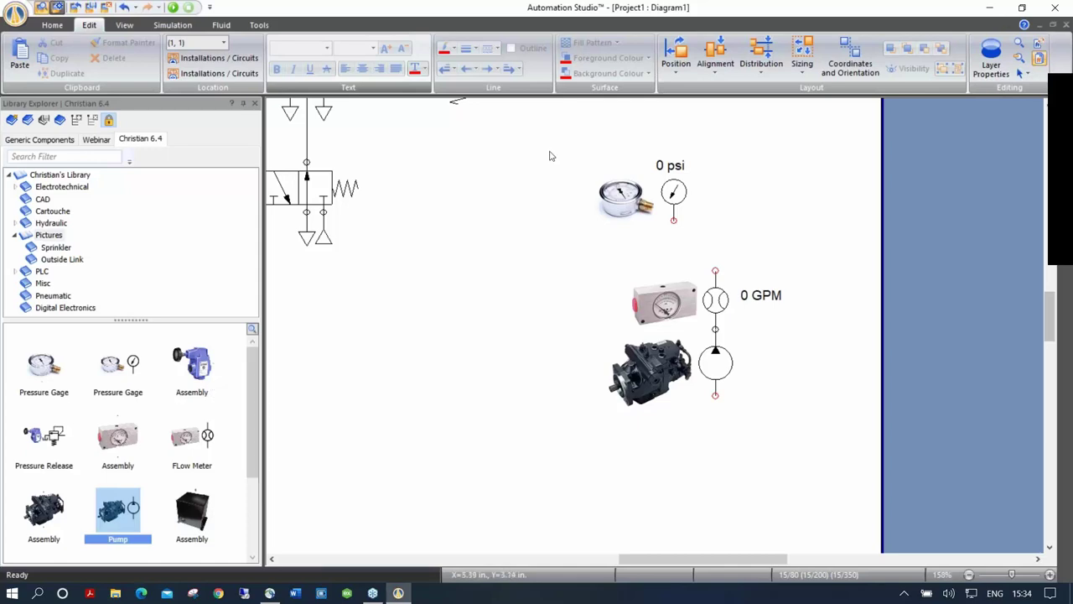
key(ctrl+z)
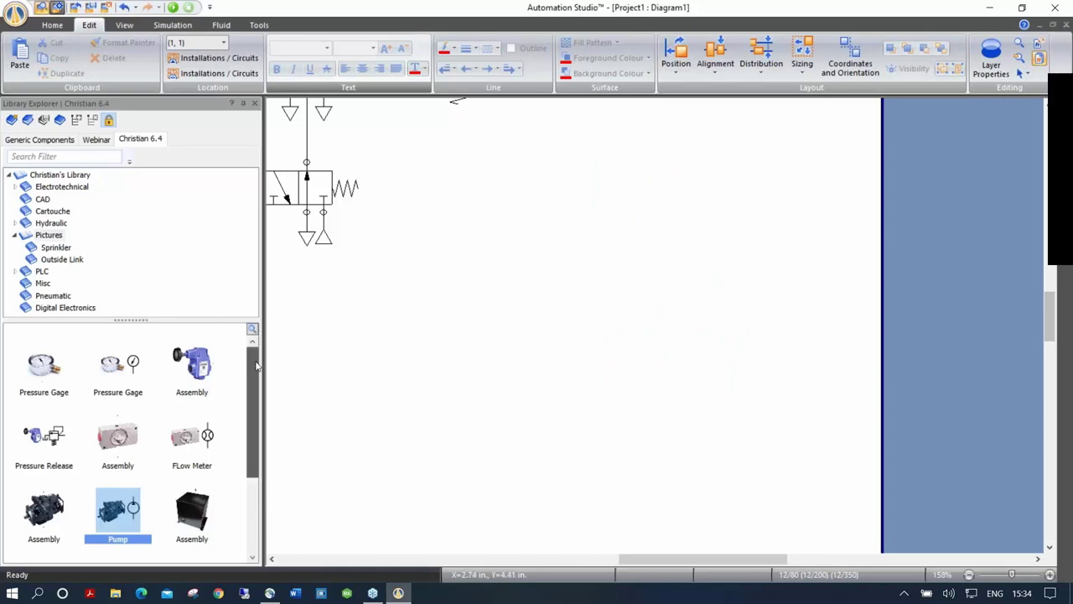
Place a copy of the PA-A cylinder in the empty area beside the circuit.
scroll(394, 236, up, 5)
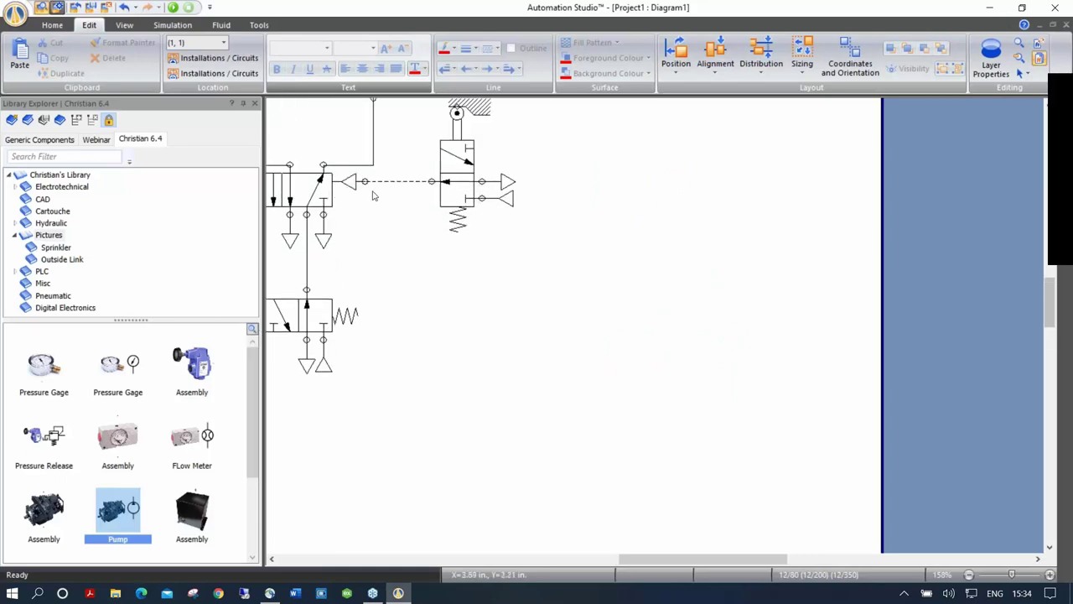
key(ctrl+v)
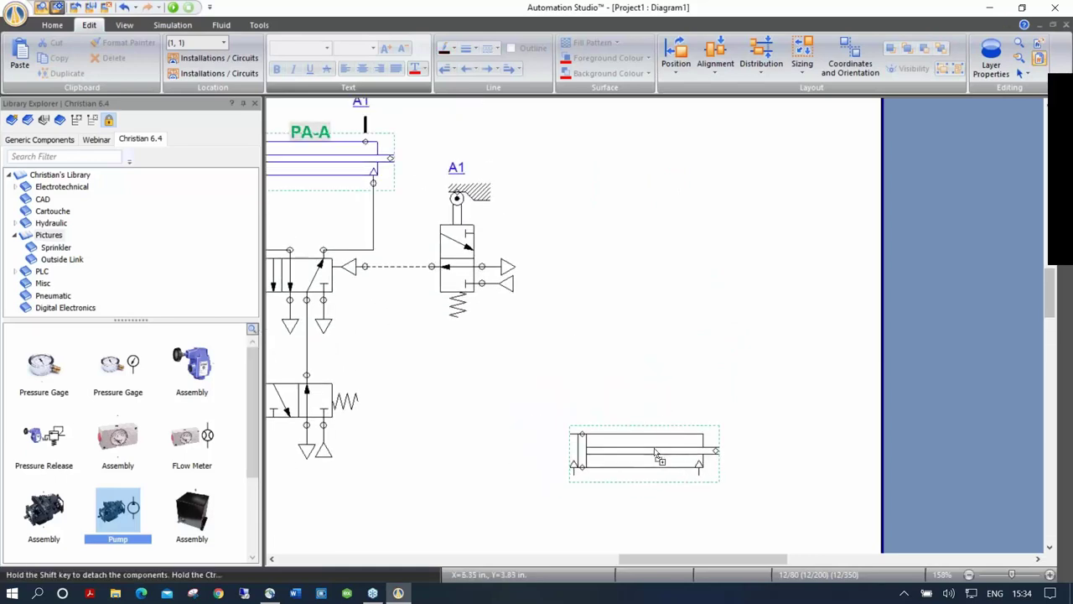
click(726, 392)
click(609, 352)
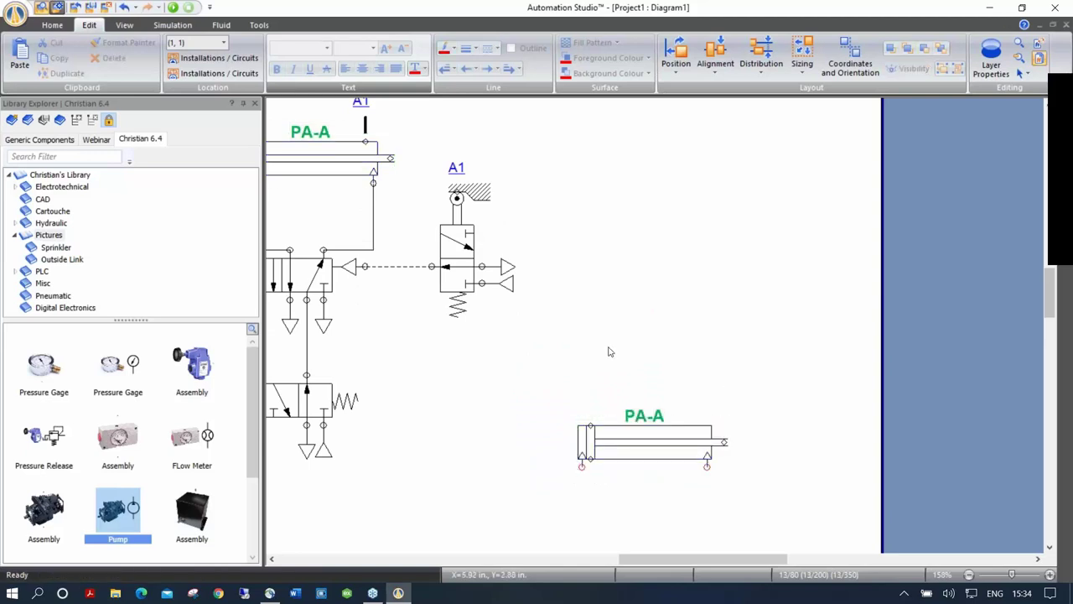
Insert Cylinder Picture.jpg from the Desktop and shrink it to fit just above the copied PA-A cylinder.
click(54, 26)
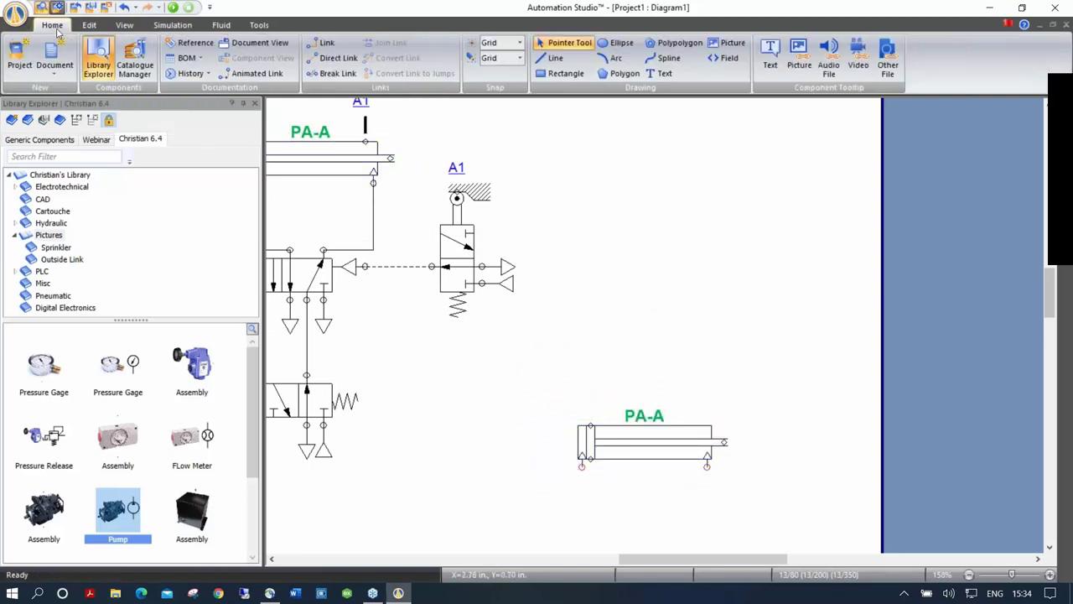
click(728, 44)
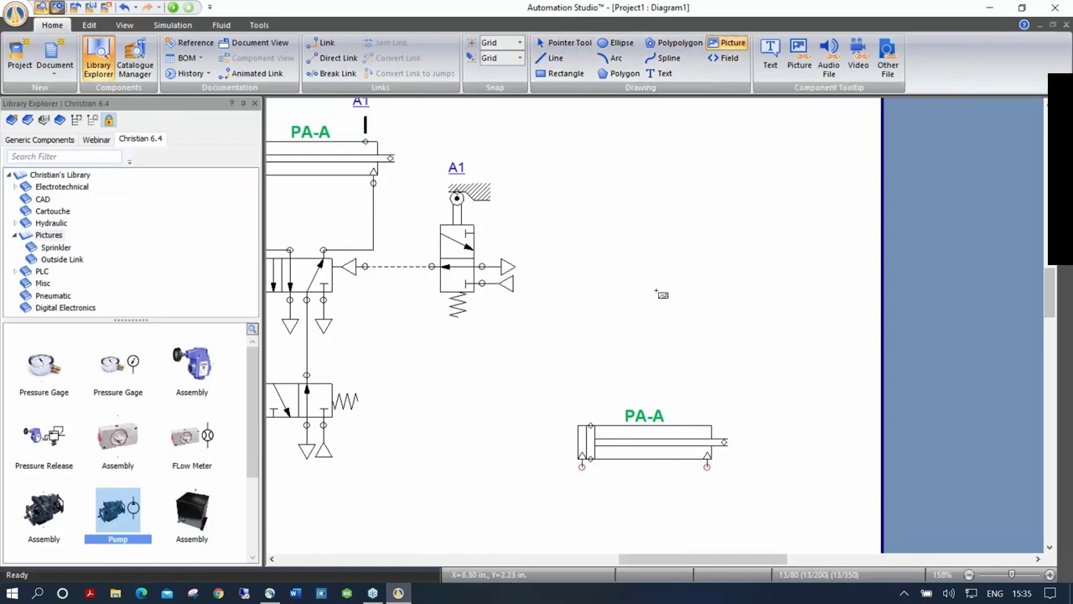
drag(593, 277, 659, 324)
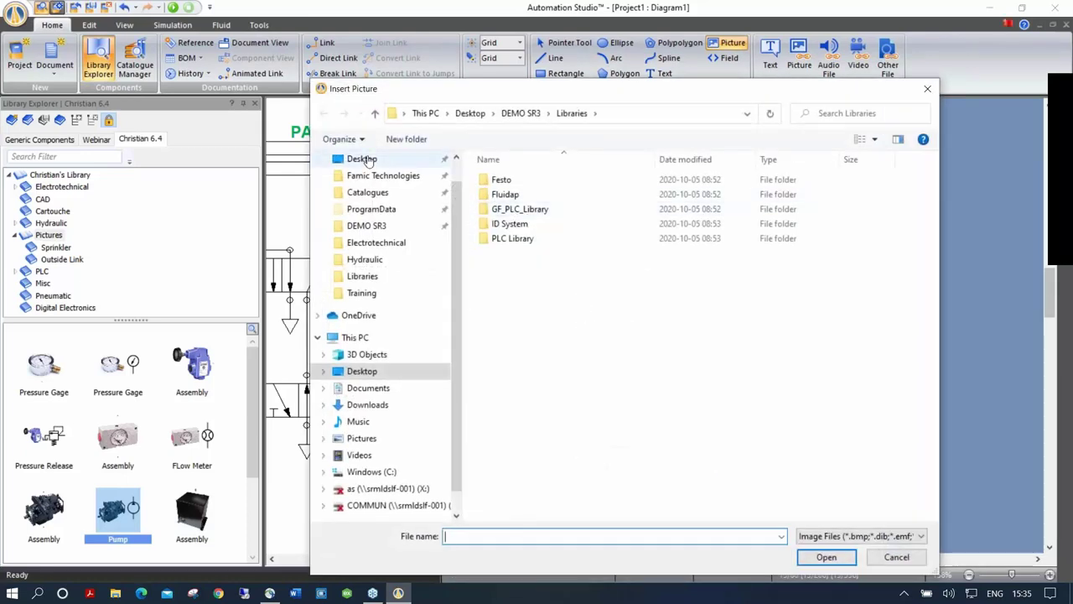
click(363, 160)
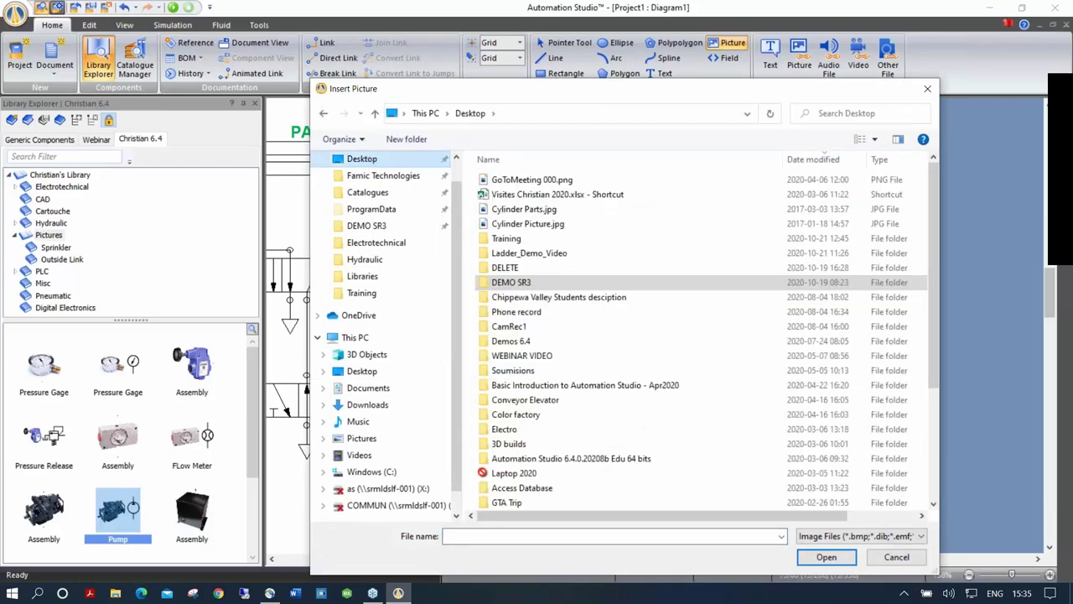
click(526, 225)
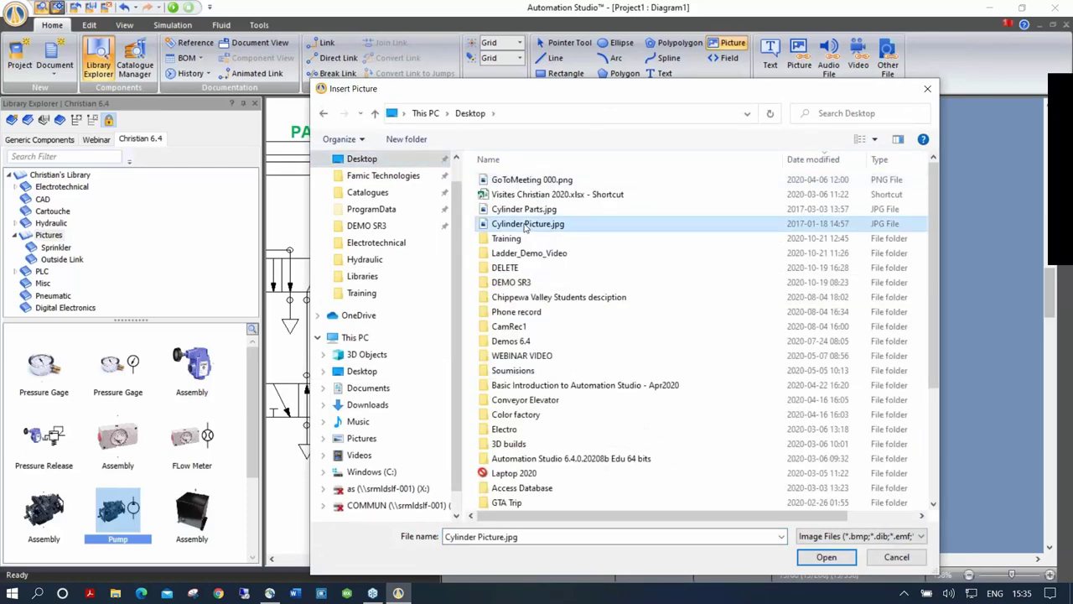
double_click(525, 225)
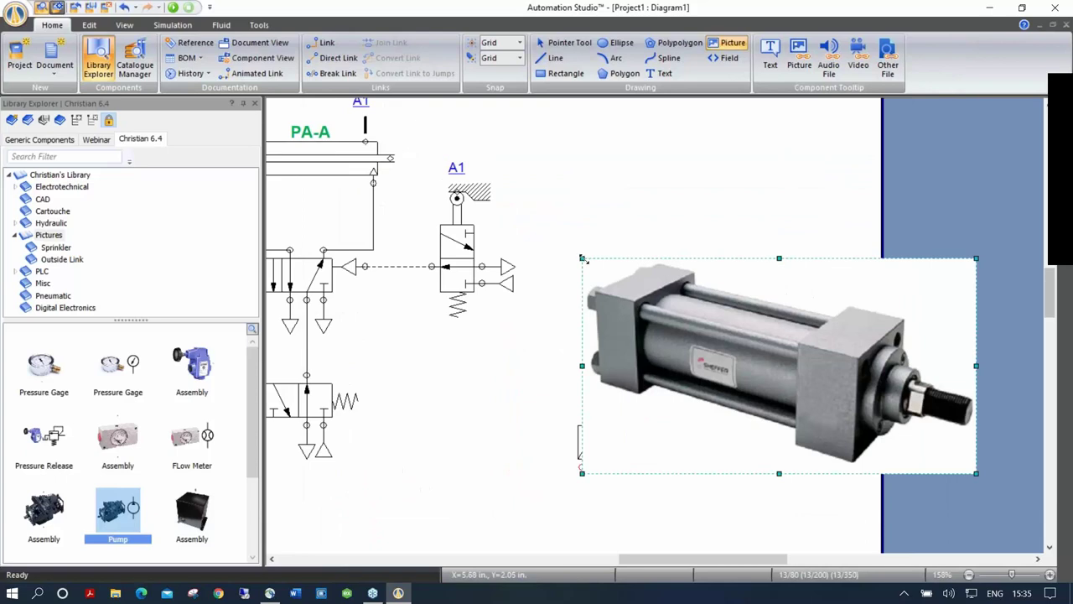
drag(584, 261, 691, 386)
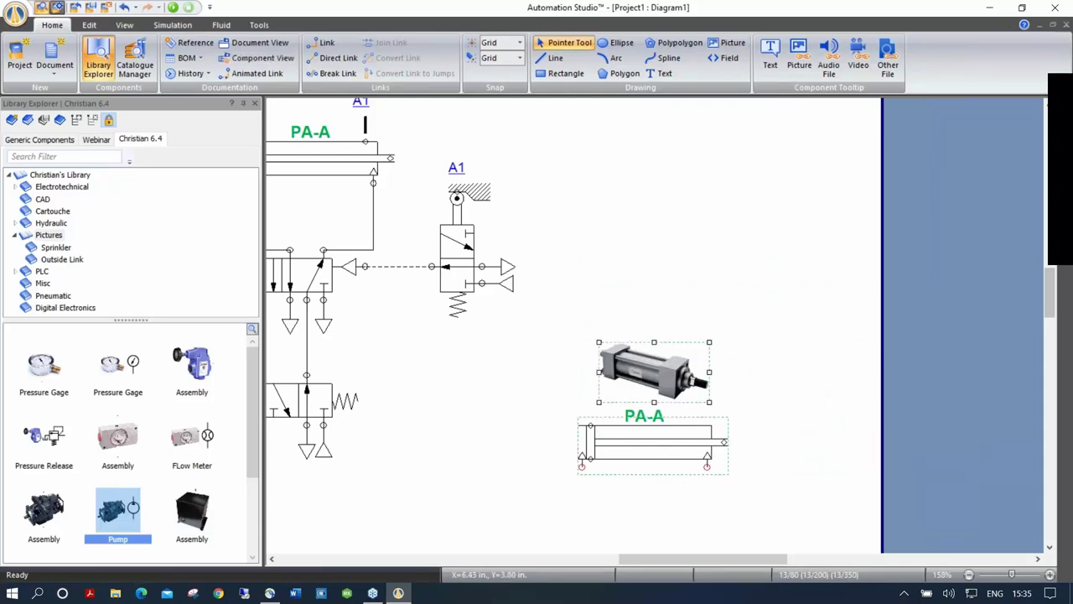
Group the cylinder picture with the copied PA-A cylinder and add the group to the Webinar library's Parker Trainer category.
right_click(660, 446)
click(693, 248)
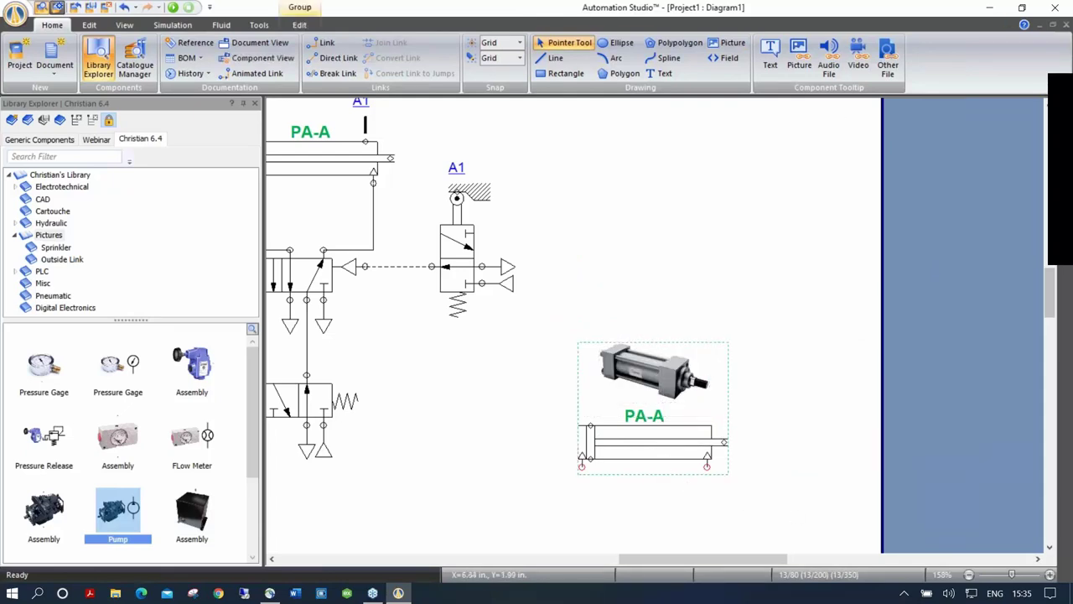
click(107, 142)
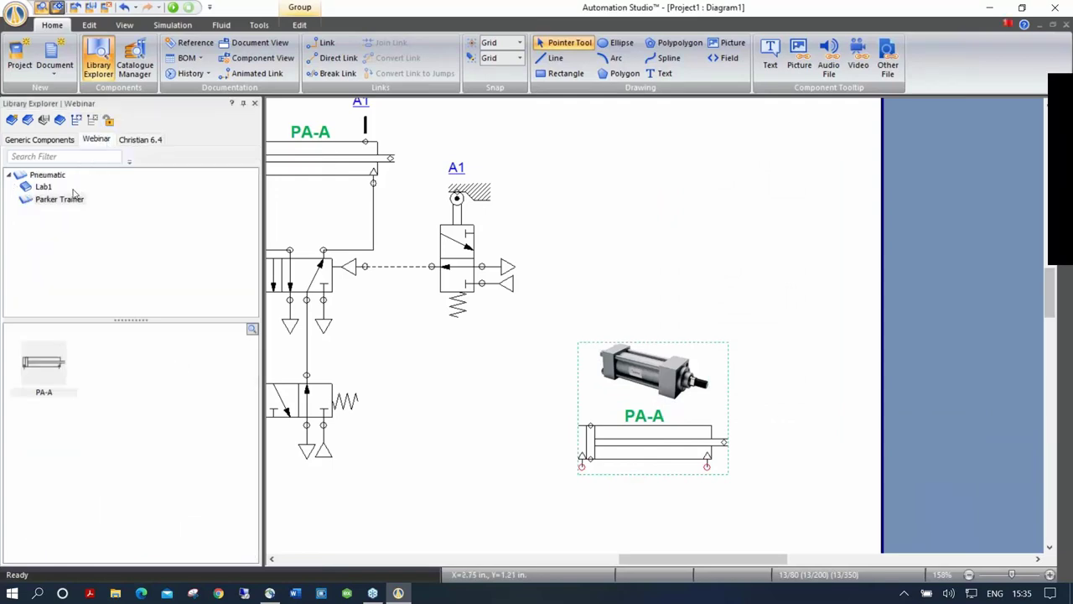
drag(636, 373, 190, 378)
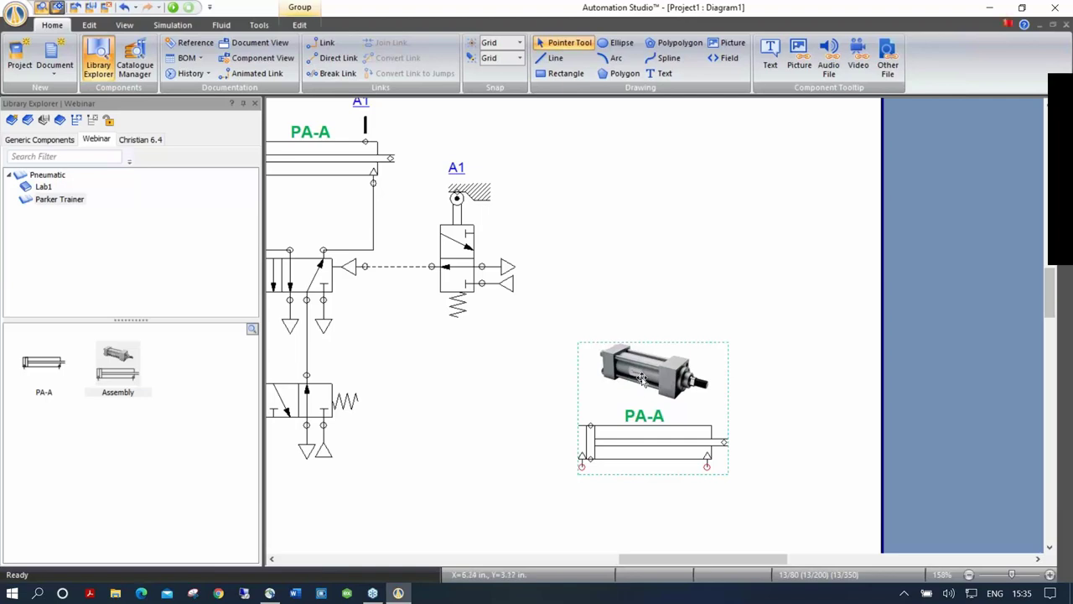
Delete the grouped picture and cylinder from the diagram and return to the personal 6.4 library.
key(Delete)
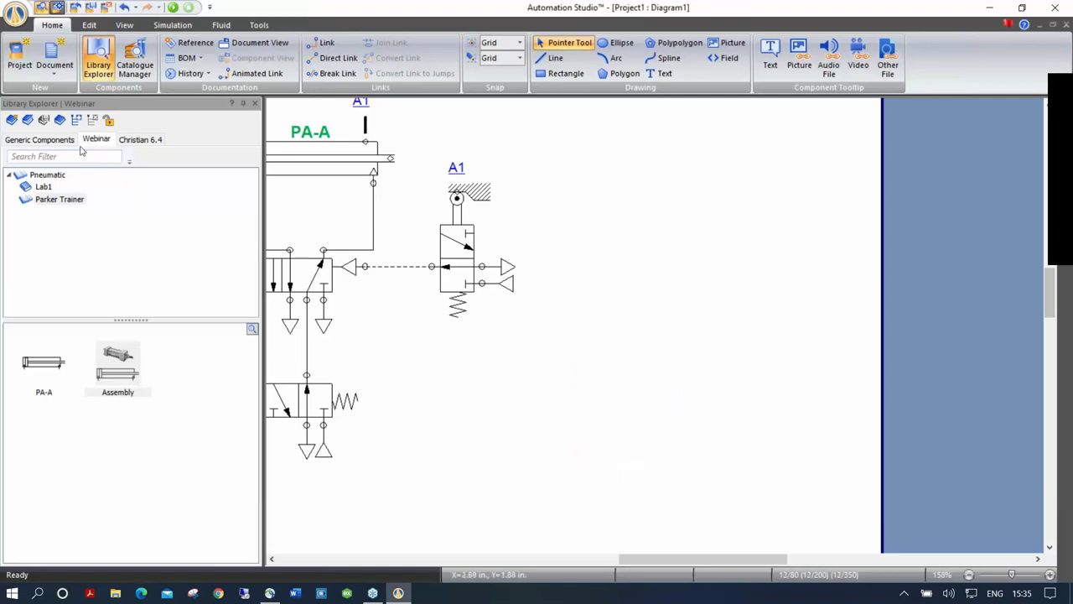
click(149, 140)
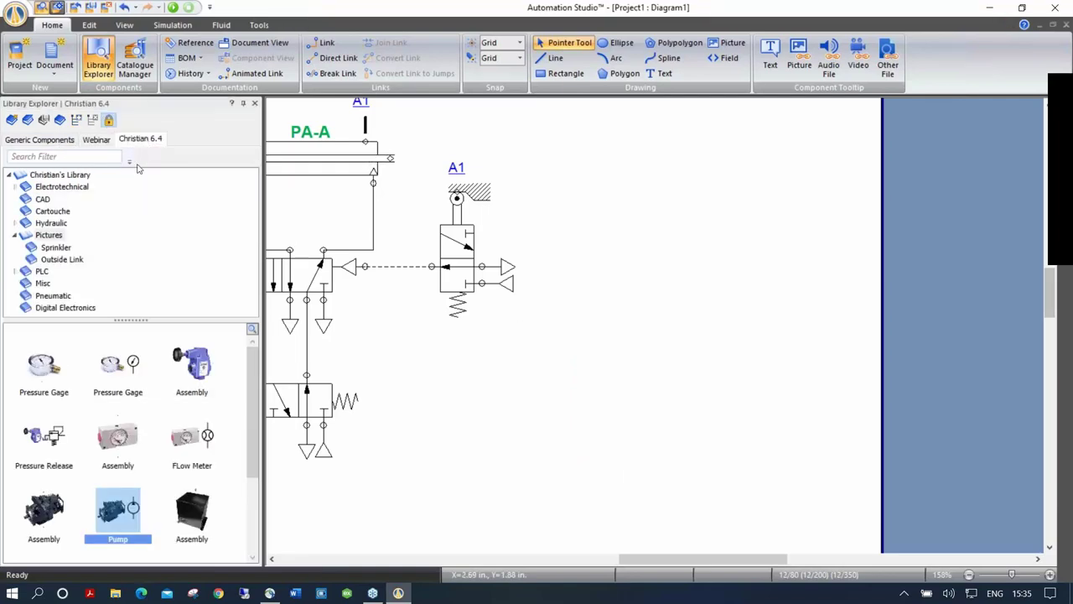
Place the 6411-00 assembly from the personal library's Pneumatic category in the empty area beside the A1 roller valve.
click(52, 296)
drag(192, 436, 689, 291)
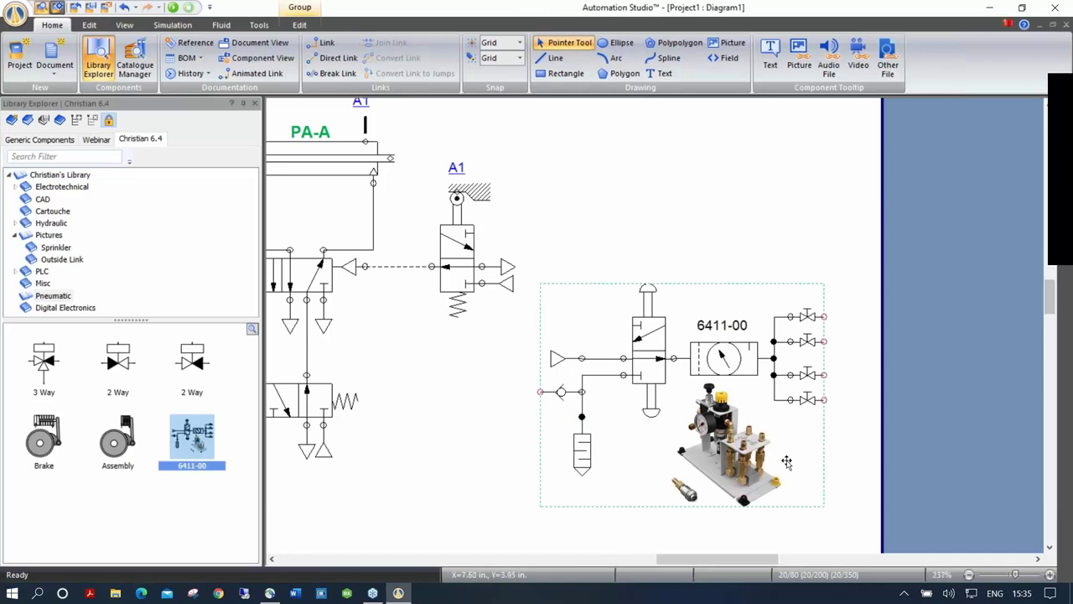
Examine the 6411-00 trainer picture up close, including the schematic on its plate, alongside the grouped symbols.
scroll(786, 462, up, 2)
scroll(786, 462, up, 2)
drag(795, 450, 834, 369)
scroll(745, 364, up, 1)
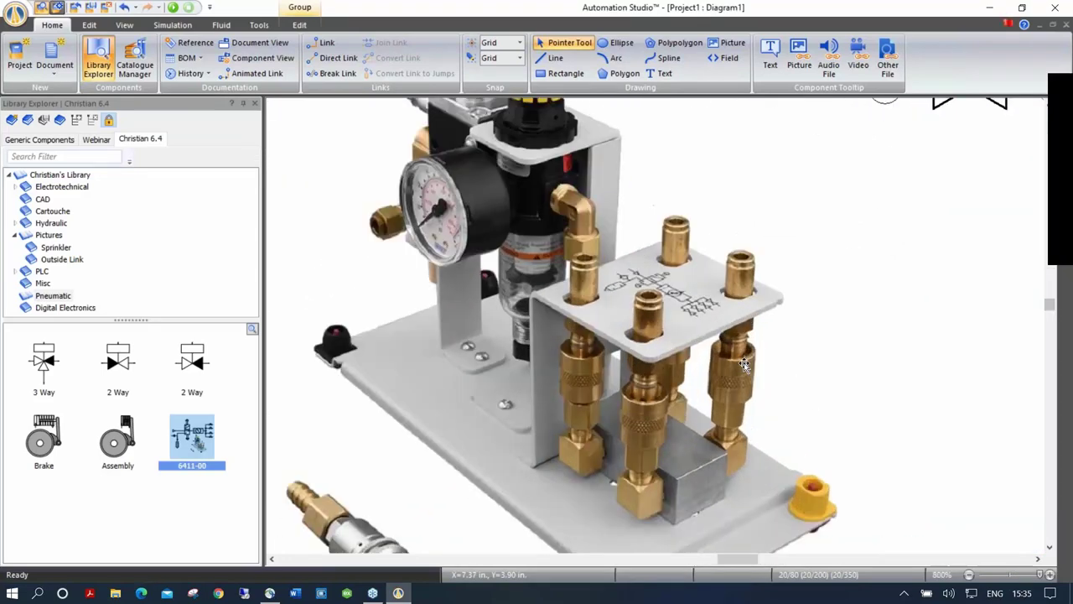
scroll(745, 364, down, 1)
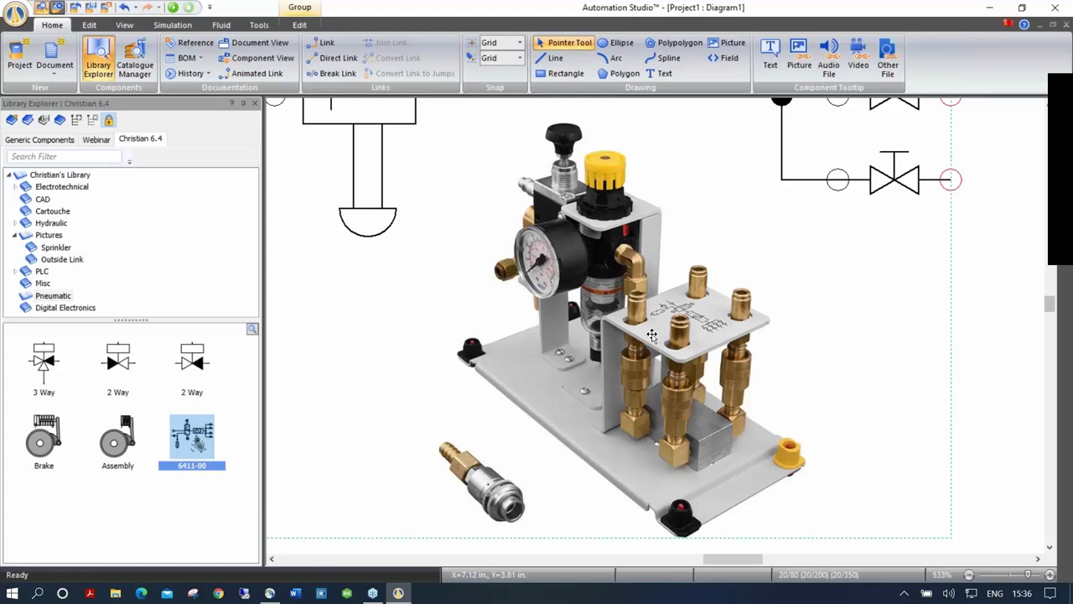
scroll(652, 335, up, 2)
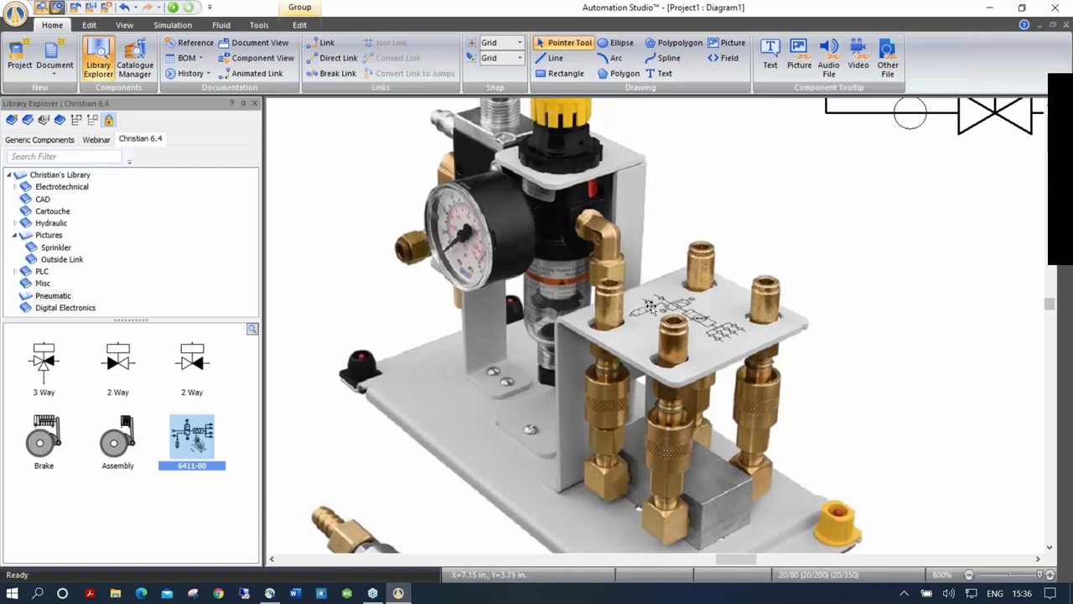
scroll(677, 291, down, 3)
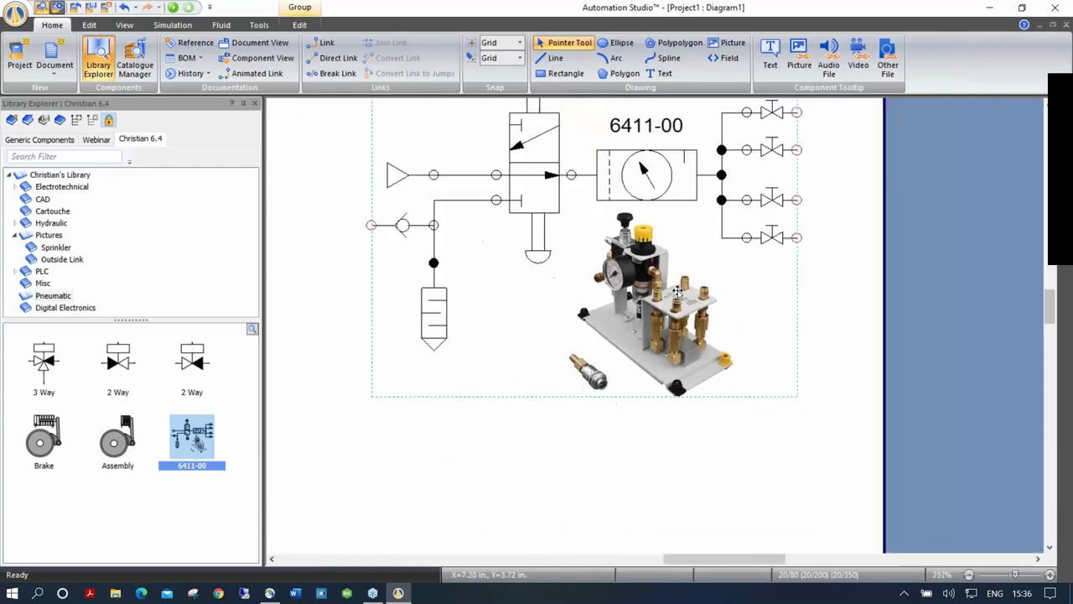
drag(817, 243, 834, 298)
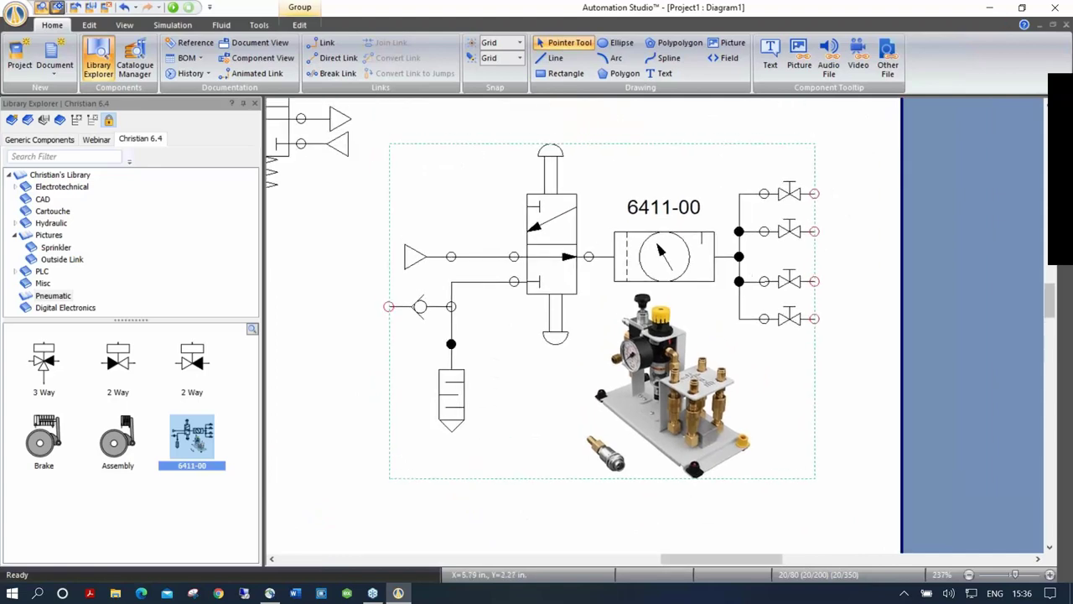
Simulate the 6411-00 group, actuate its manual valve to check the air flow, and stop the simulation.
click(471, 132)
click(191, 8)
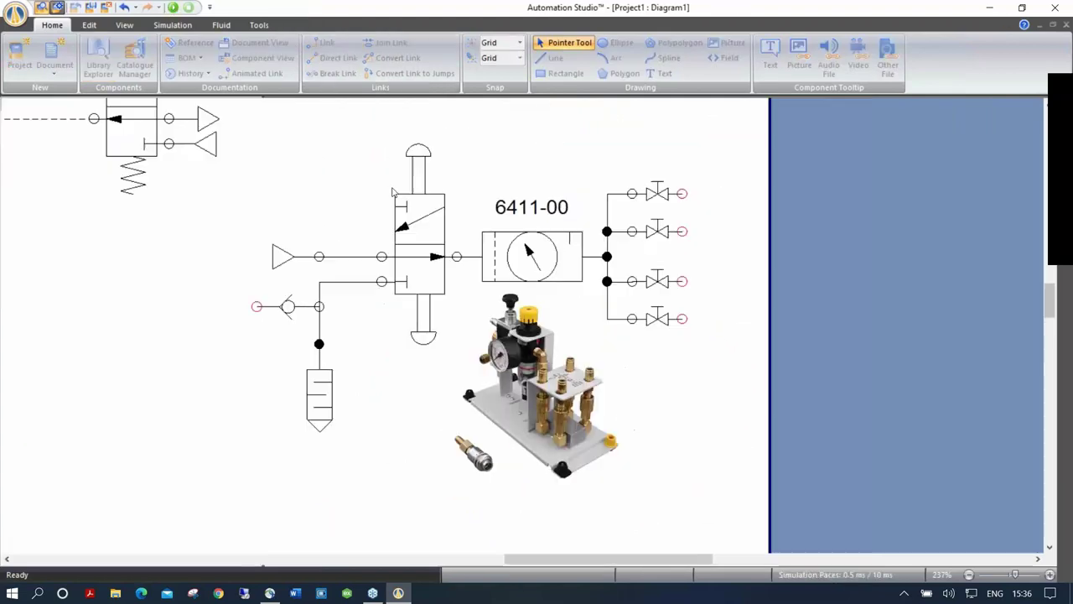
click(423, 286)
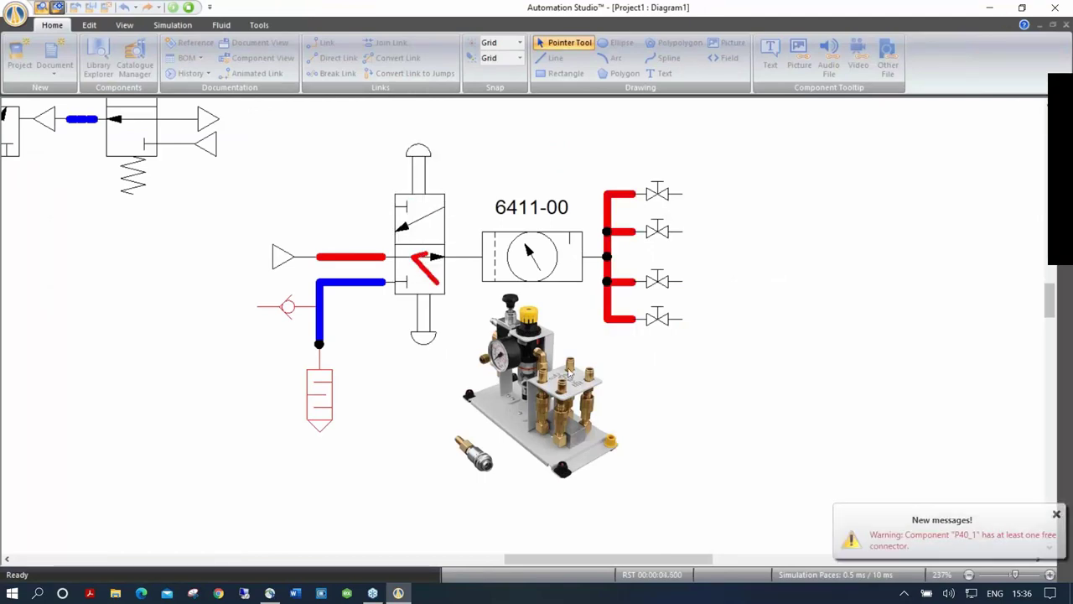
click(189, 7)
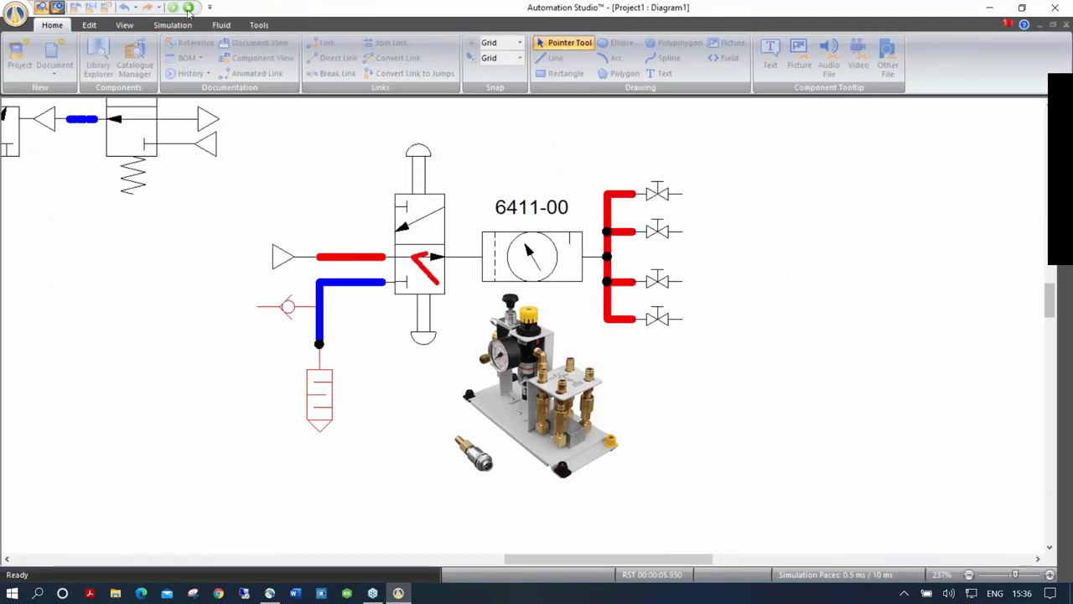
Add the 6411-00 group to the Webinar library's Parker Trainer category and delete the group from the diagram.
click(96, 139)
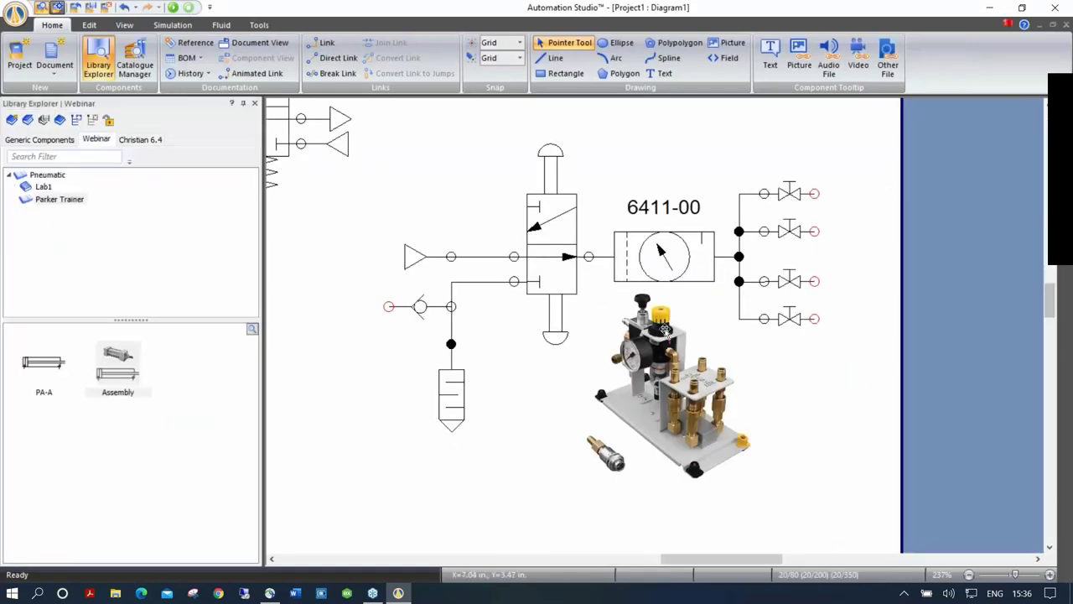
drag(664, 329, 234, 364)
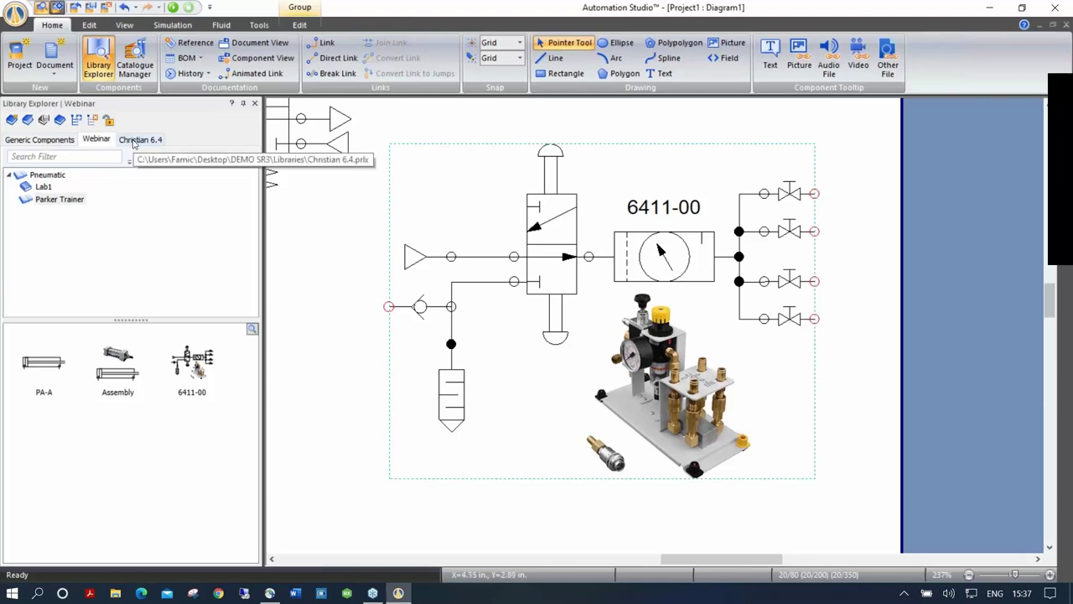
click(555, 244)
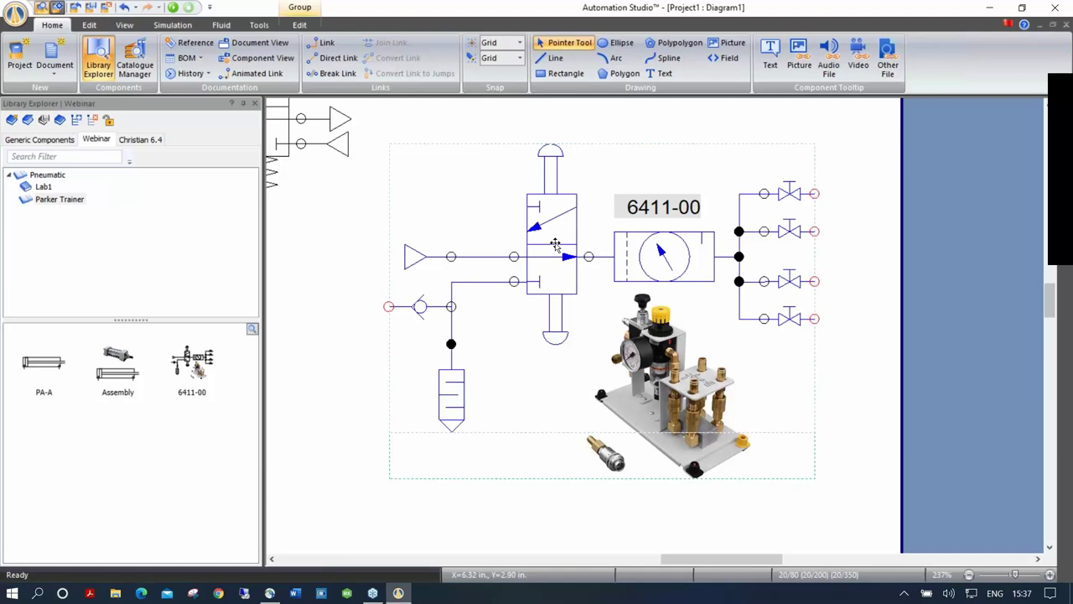
key(Delete)
Delete the A0 and A1 roller valves on both sides of the circuit together with their ports and pilot lines.
drag(345, 263, 792, 420)
right_click(642, 361)
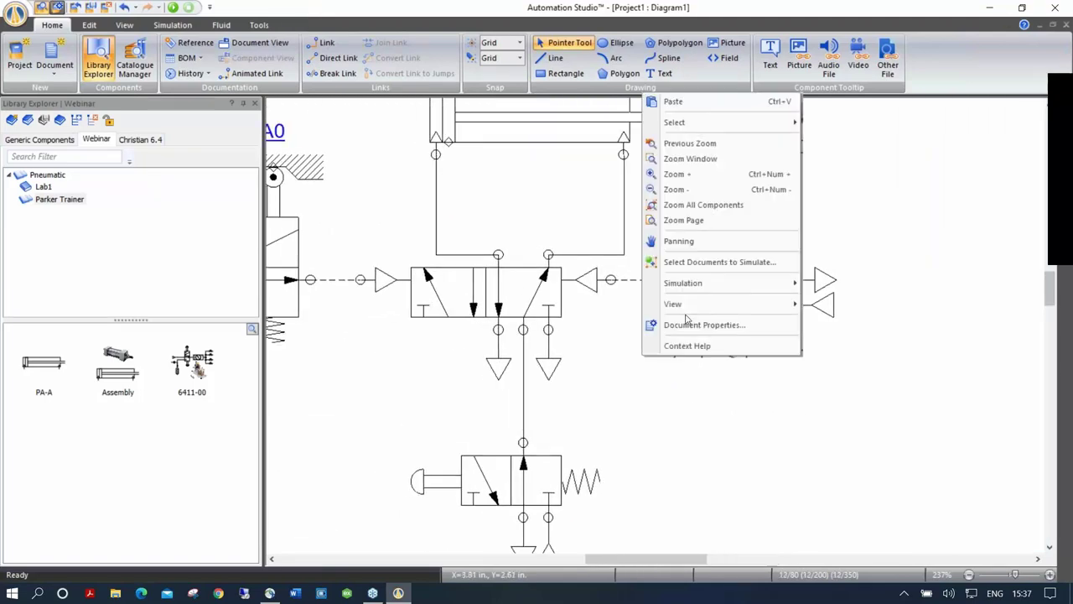
click(699, 210)
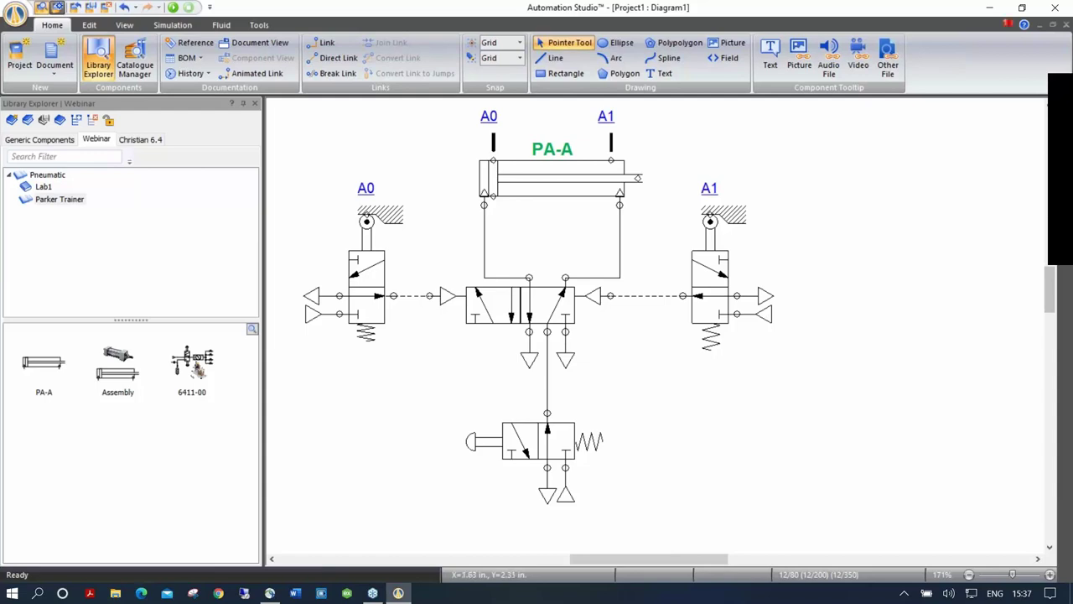
drag(284, 145, 451, 412)
key(Delete)
drag(659, 144, 843, 468)
key(Delete)
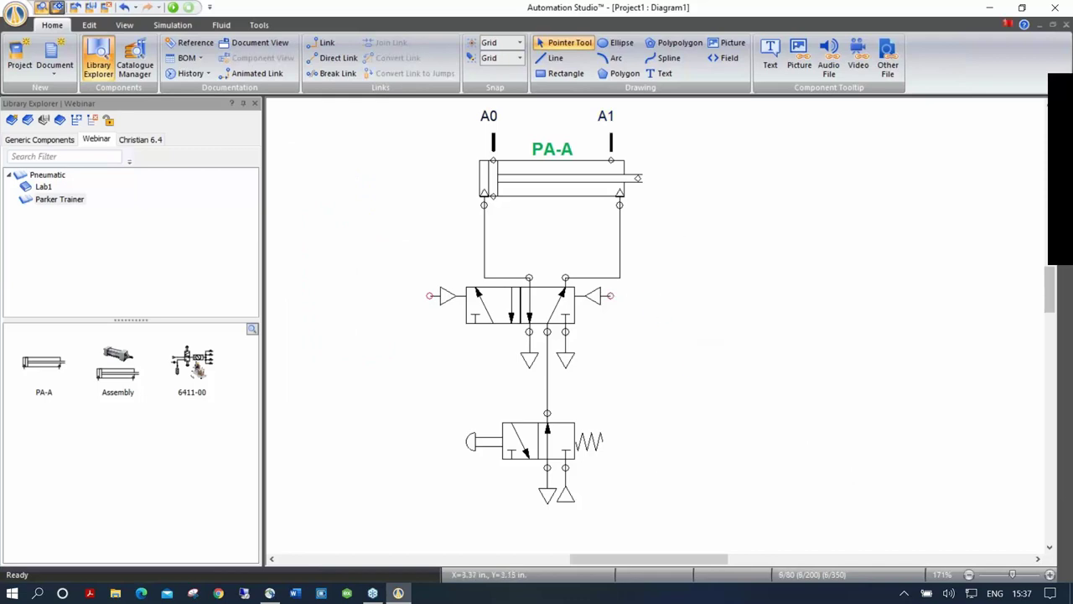
Delete the push-button valve with its line and exhaust, and connect its pressure source directly to the 5/2 valve's supply port.
click(547, 393)
click(531, 439)
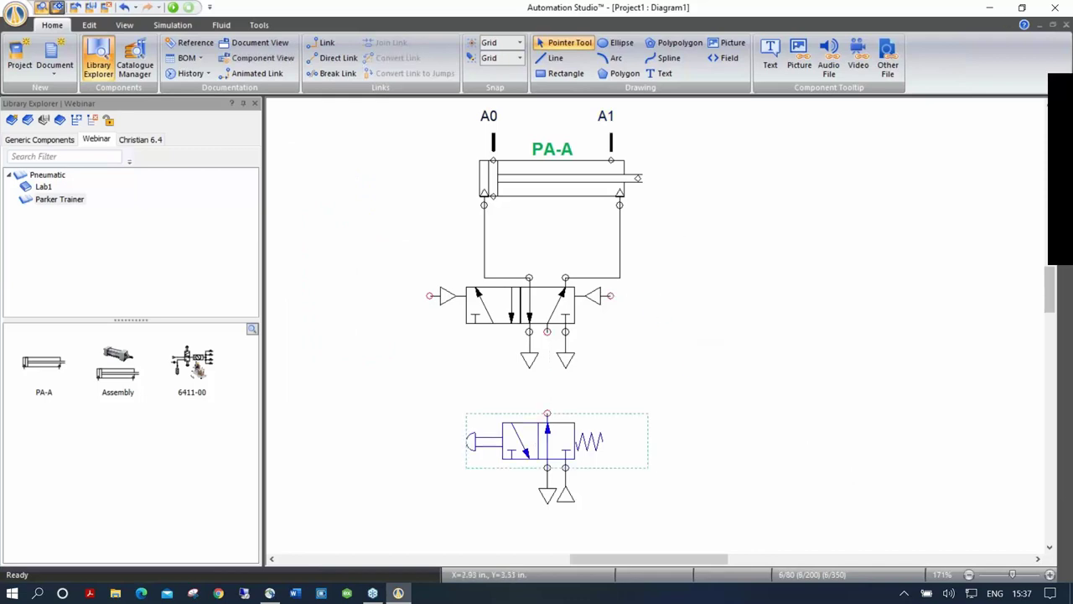
key(Delete)
drag(565, 495, 547, 373)
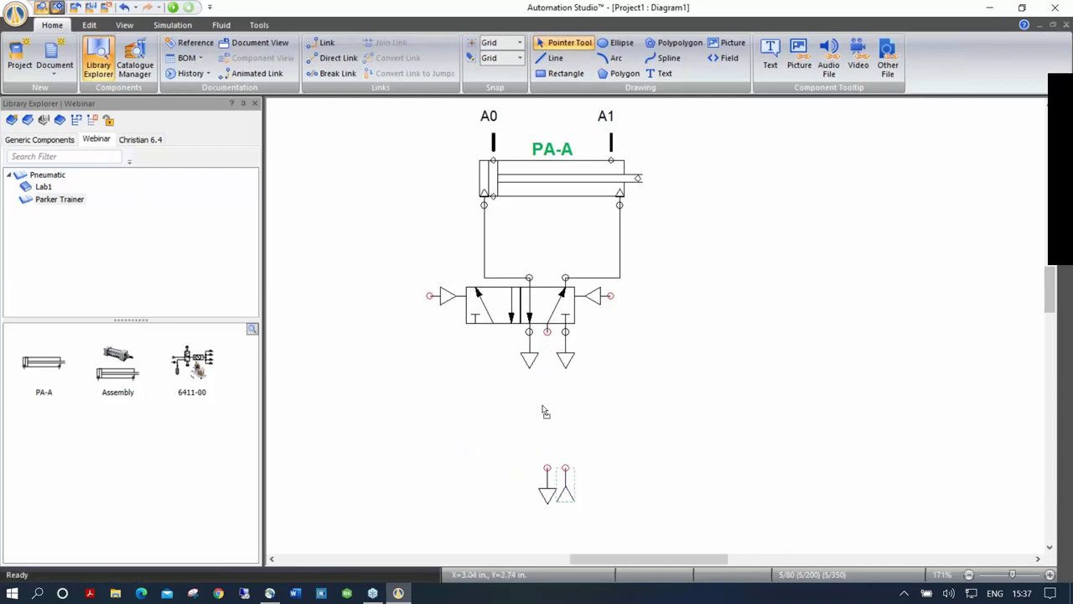
click(547, 493)
key(Delete)
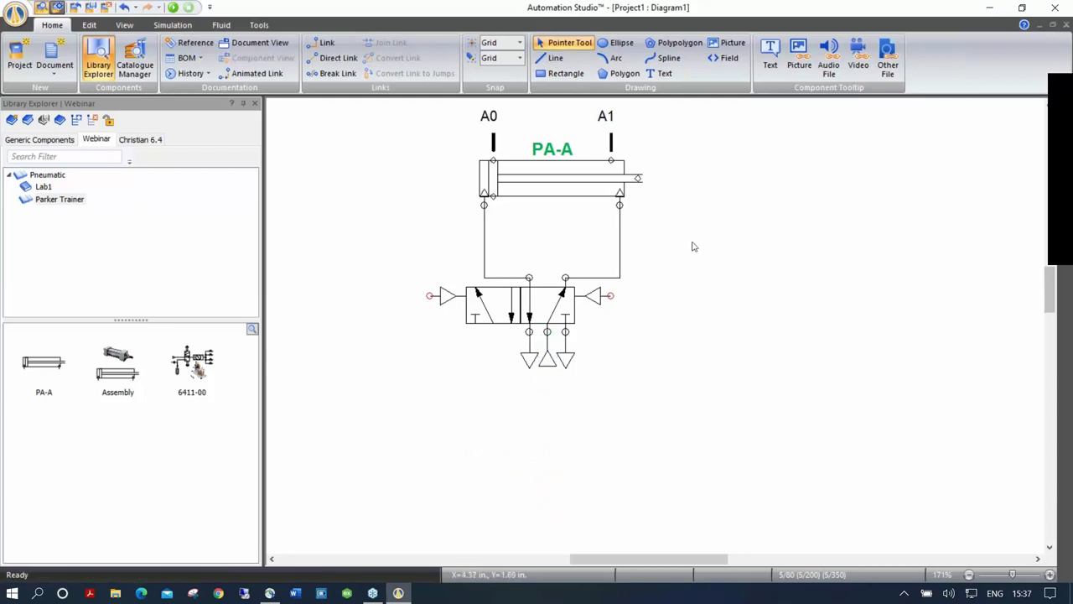
Replace both pneumatic pilots of the 5/2-way valve with Solenoid, DC/AC commands in its builder and apply the change.
drag(692, 227, 642, 254)
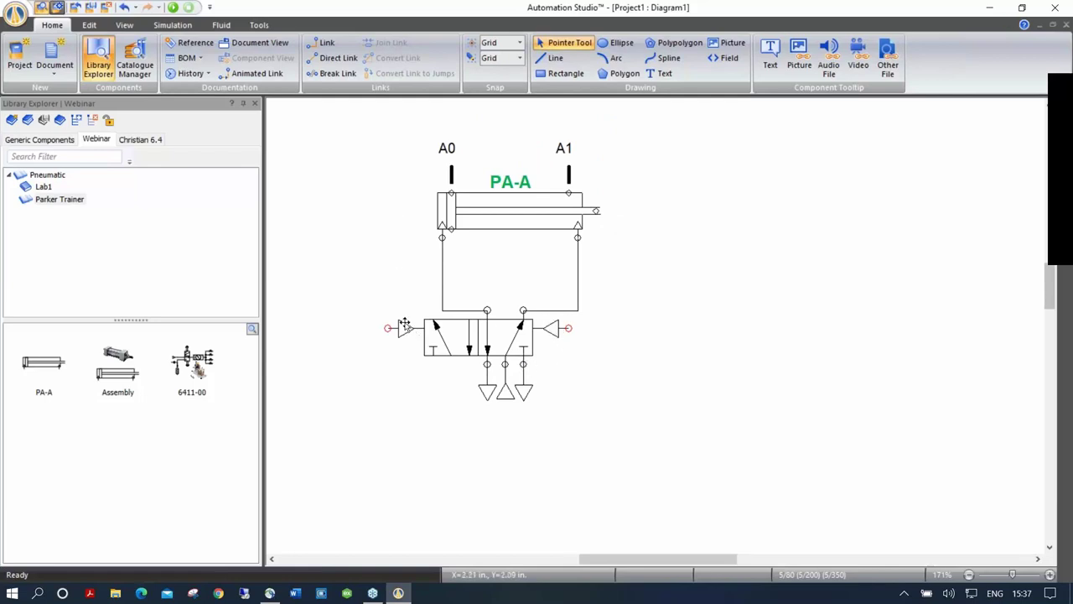
double_click(492, 333)
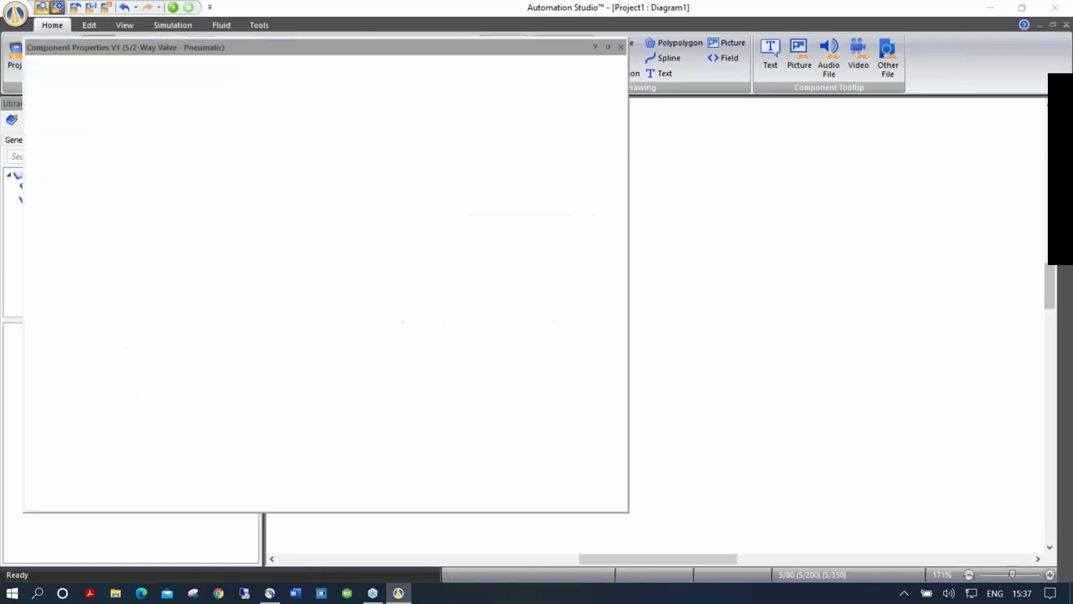
click(56, 238)
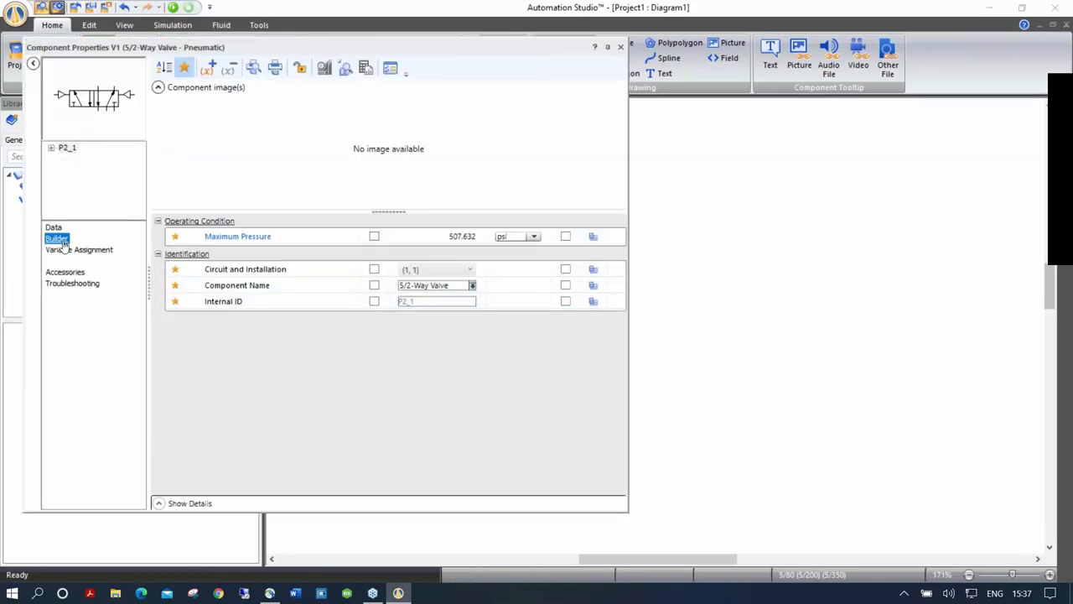
click(308, 255)
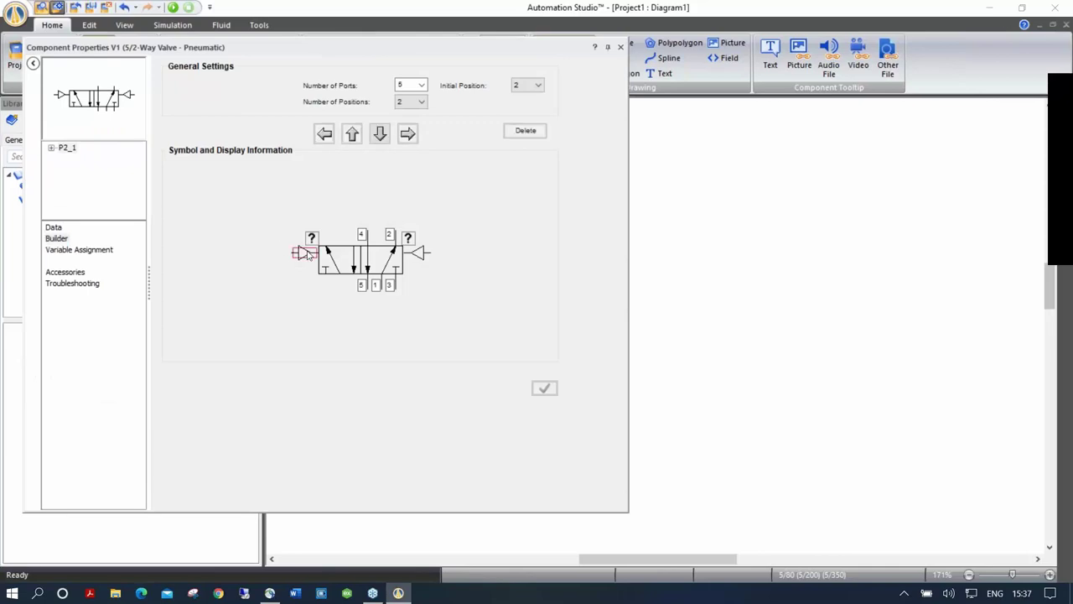
double_click(308, 255)
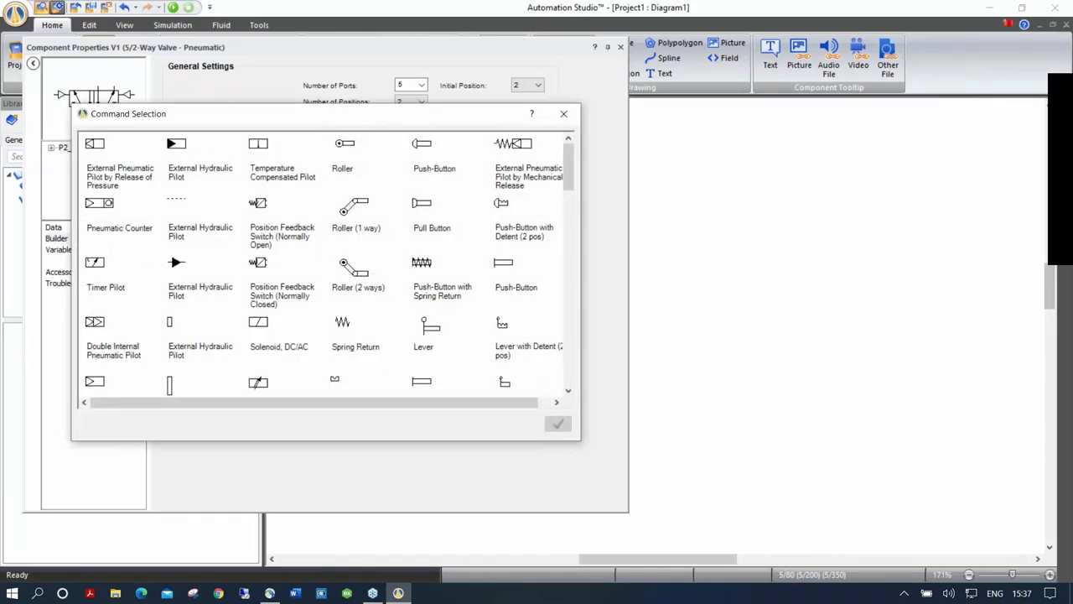
scroll(265, 293, down, 1)
double_click(263, 242)
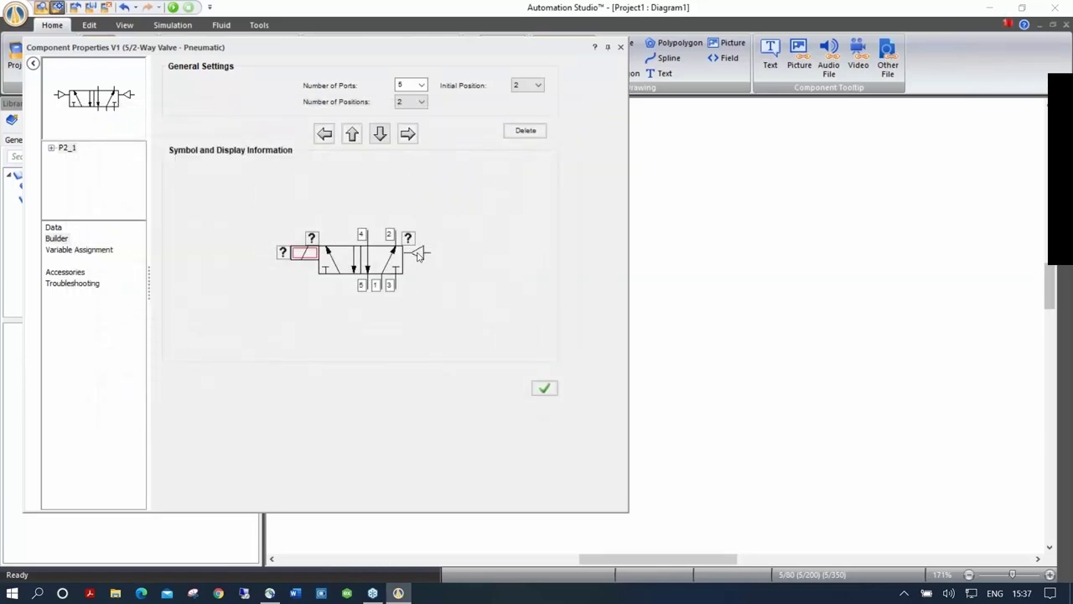
double_click(419, 255)
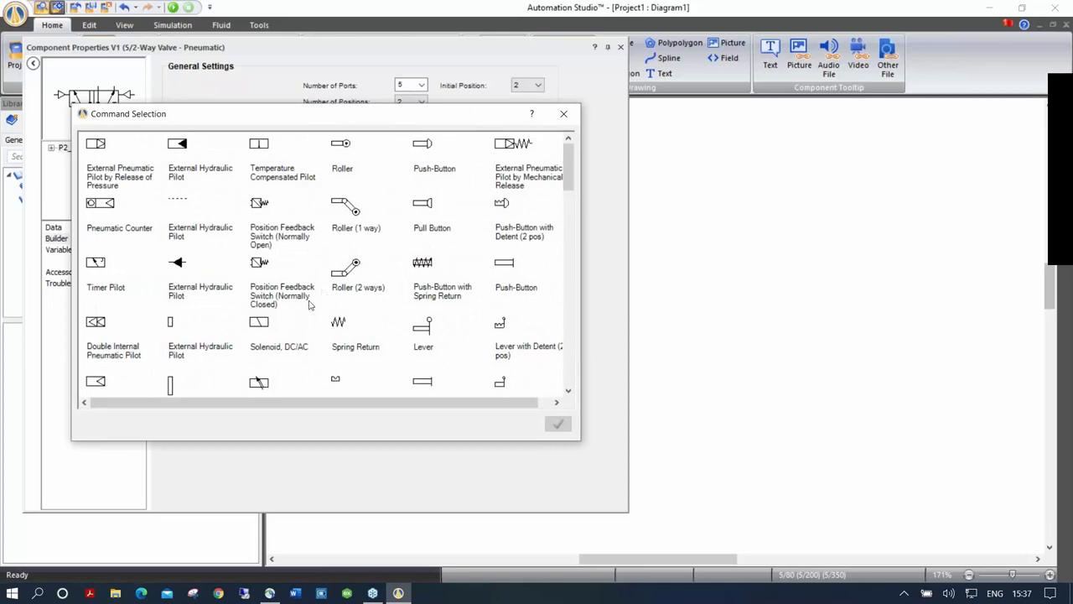
double_click(257, 322)
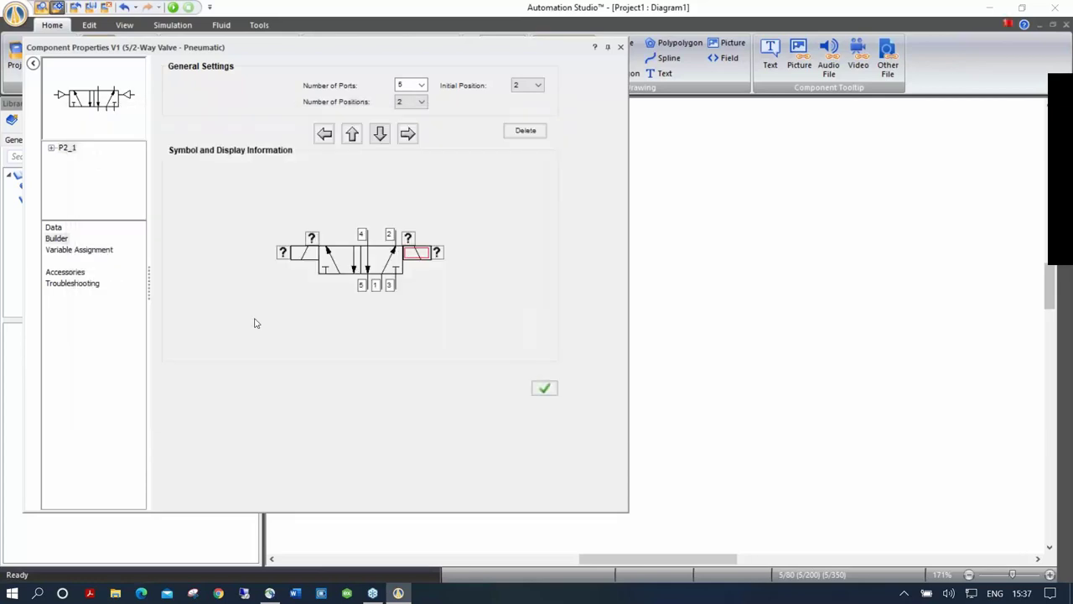
click(544, 387)
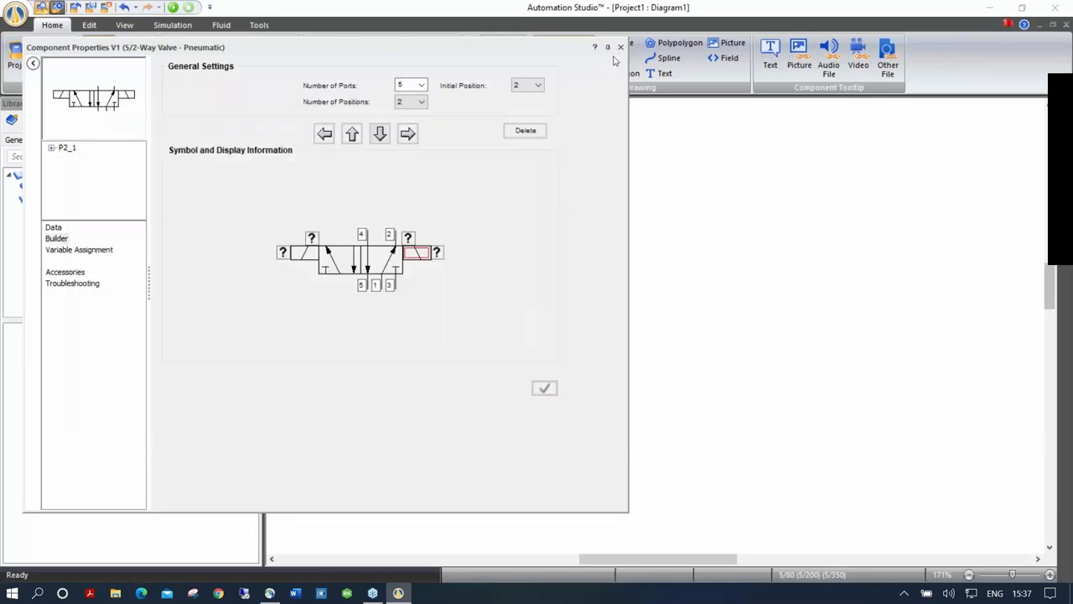
click(621, 47)
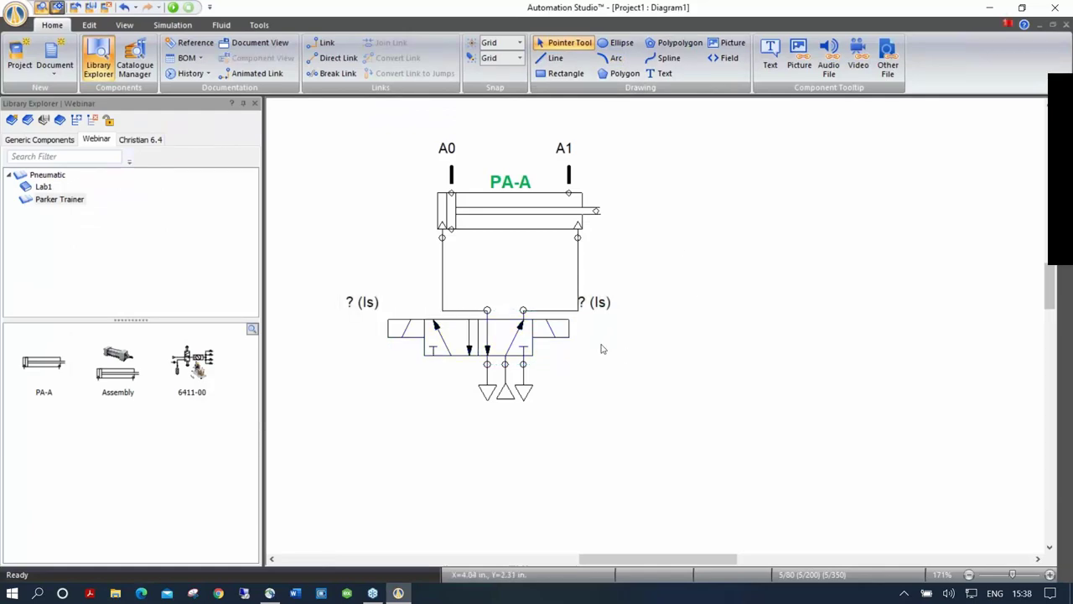
Move the two solenoid labels of the 5/2-way valve to just below their solenoids.
drag(595, 305, 572, 366)
drag(360, 304, 399, 357)
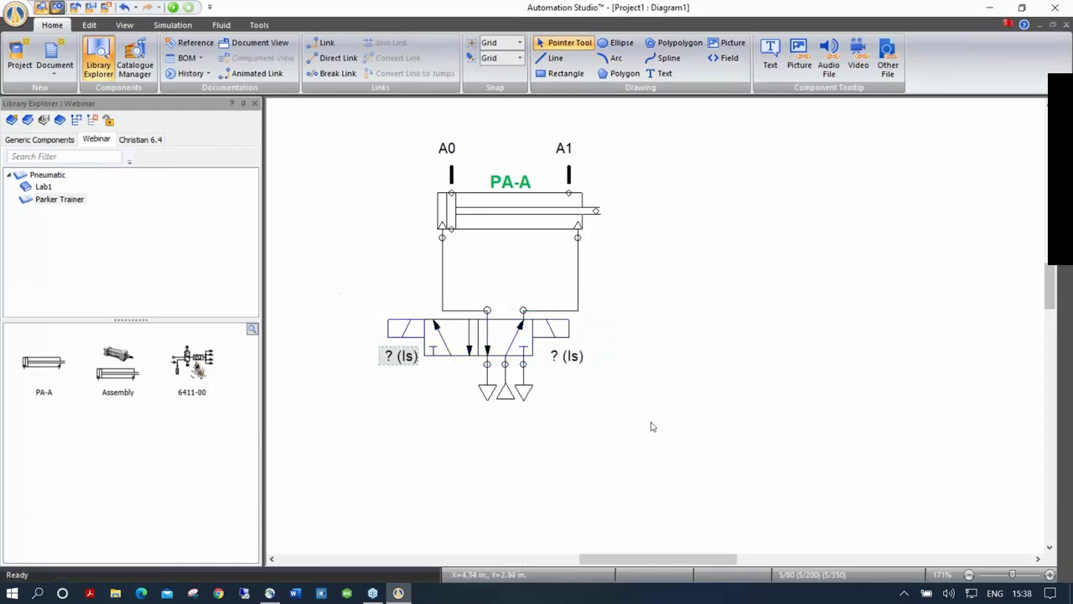
click(629, 407)
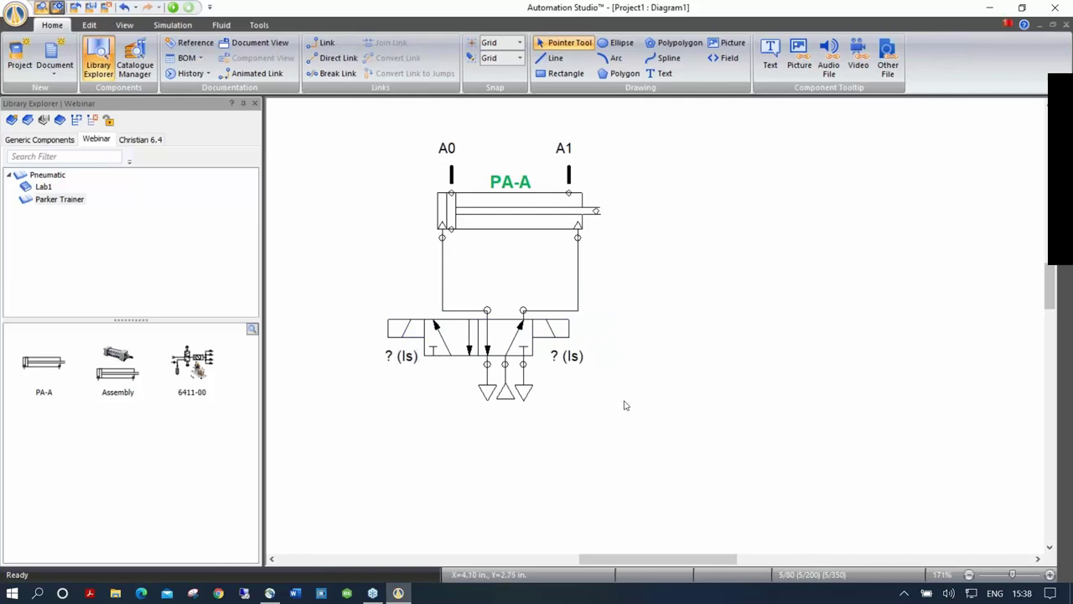
Add the solenoid-operated 5/2-way valve to the Webinar library's Lab1 category.
click(44, 187)
click(478, 344)
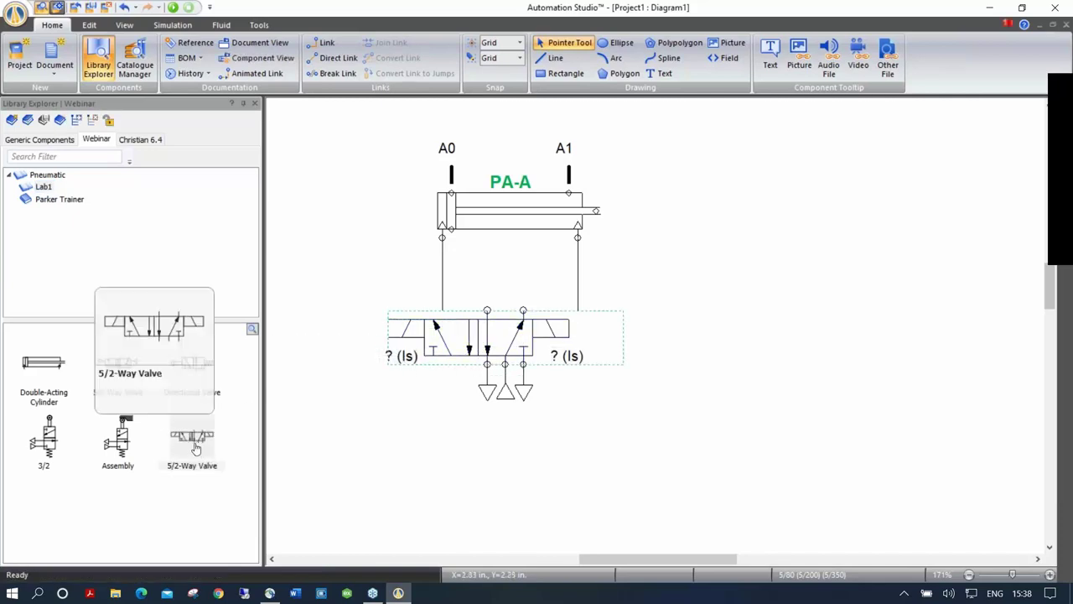
click(422, 441)
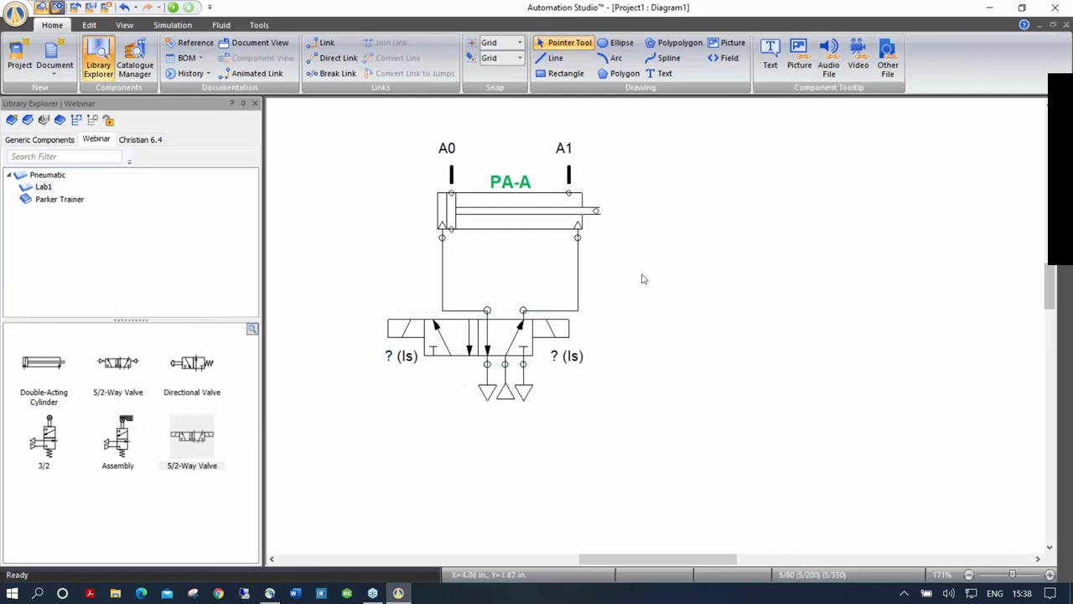
Place a 24 V power supply and a 0 V common from the JIC electrical control library beside the pneumatic circuit.
scroll(642, 280, right, 2)
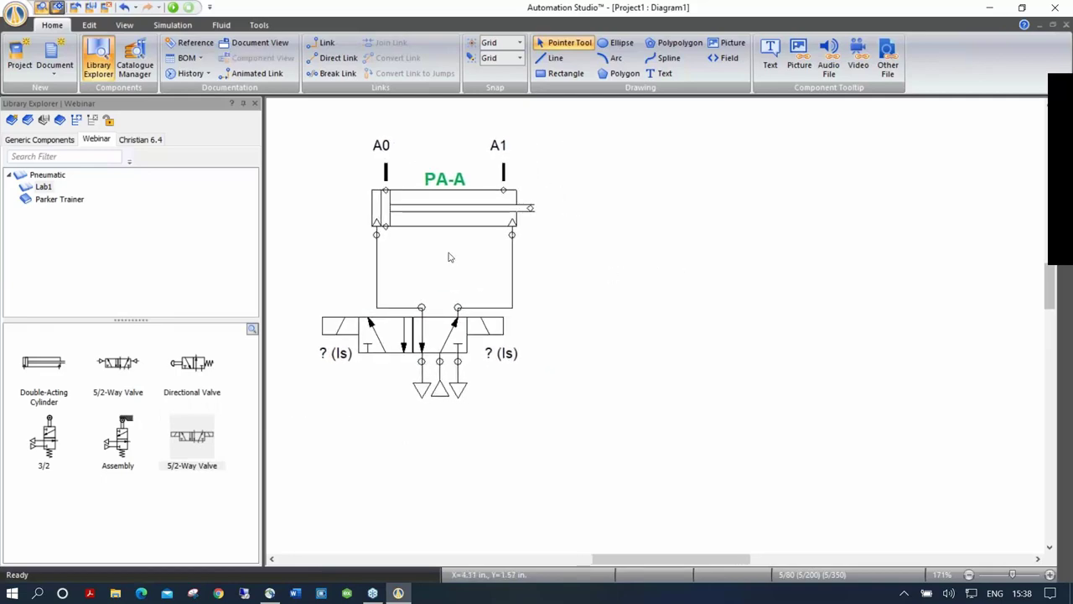
click(59, 140)
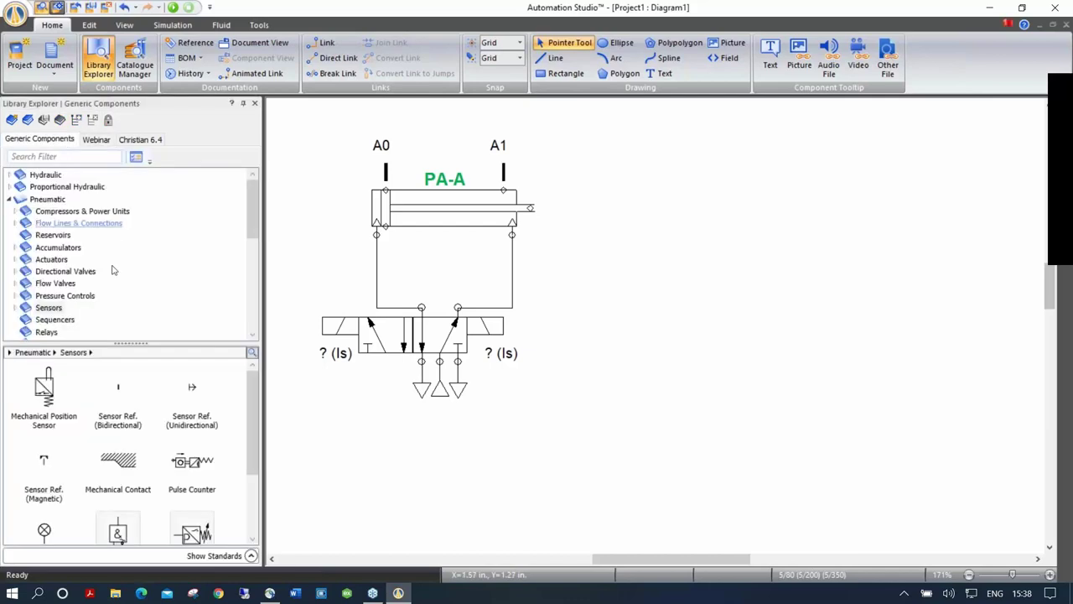
click(10, 199)
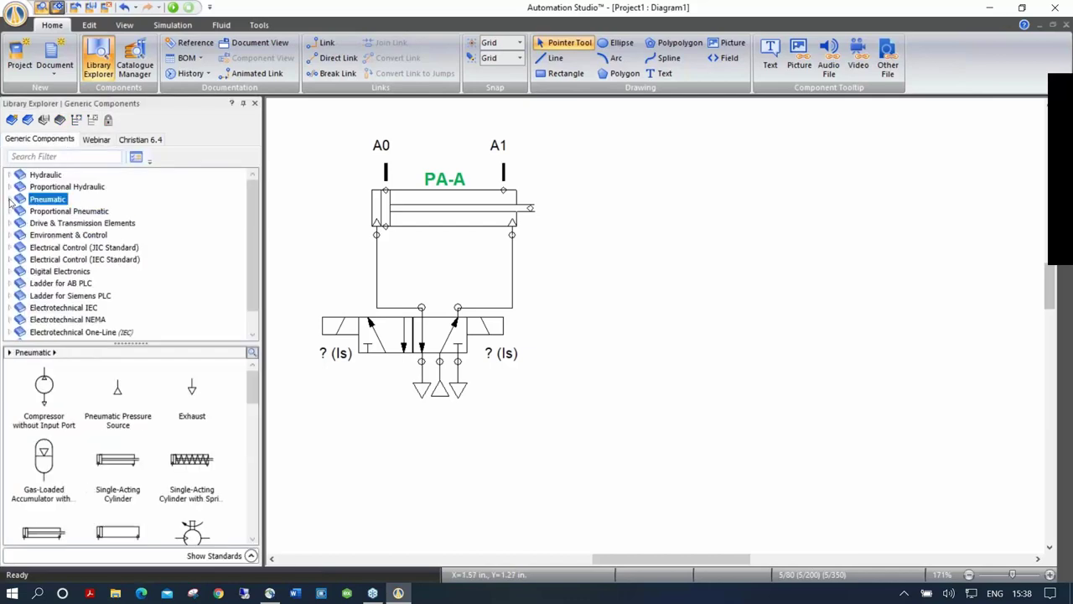
click(72, 247)
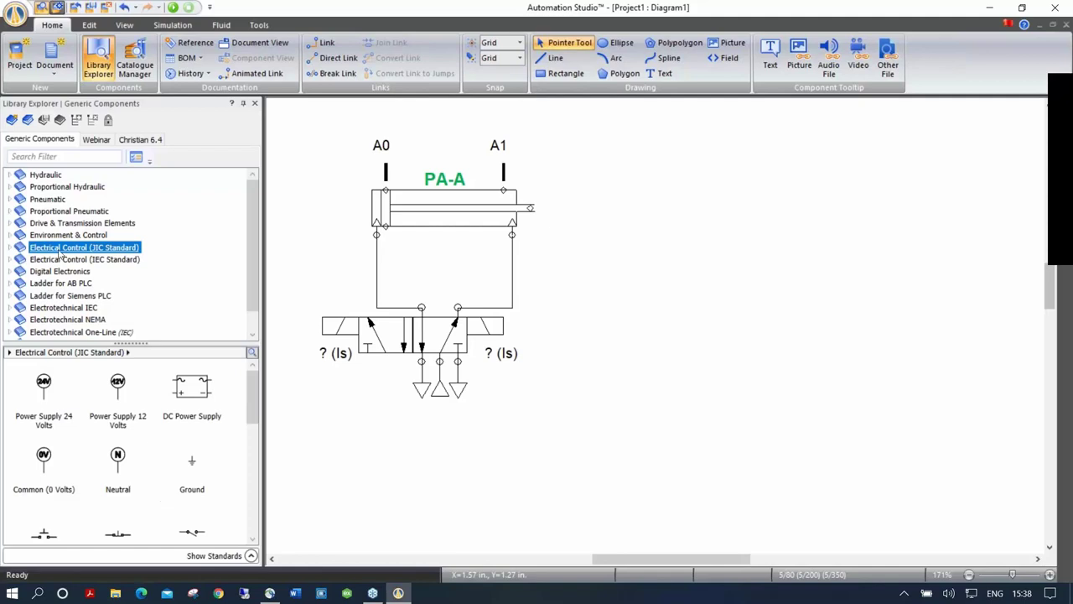
drag(43, 384, 669, 199)
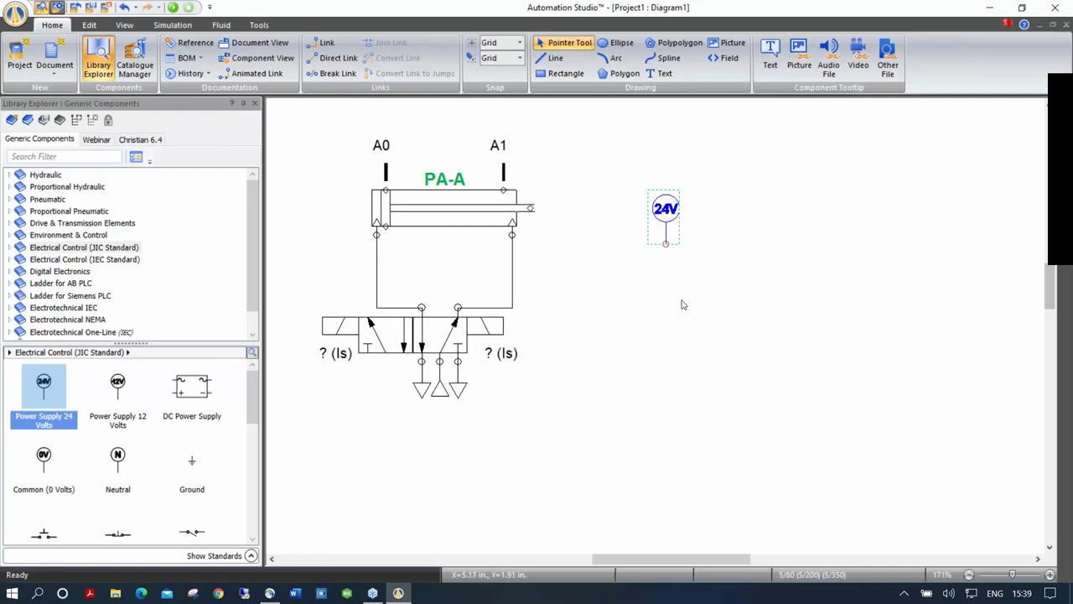
drag(45, 456, 926, 195)
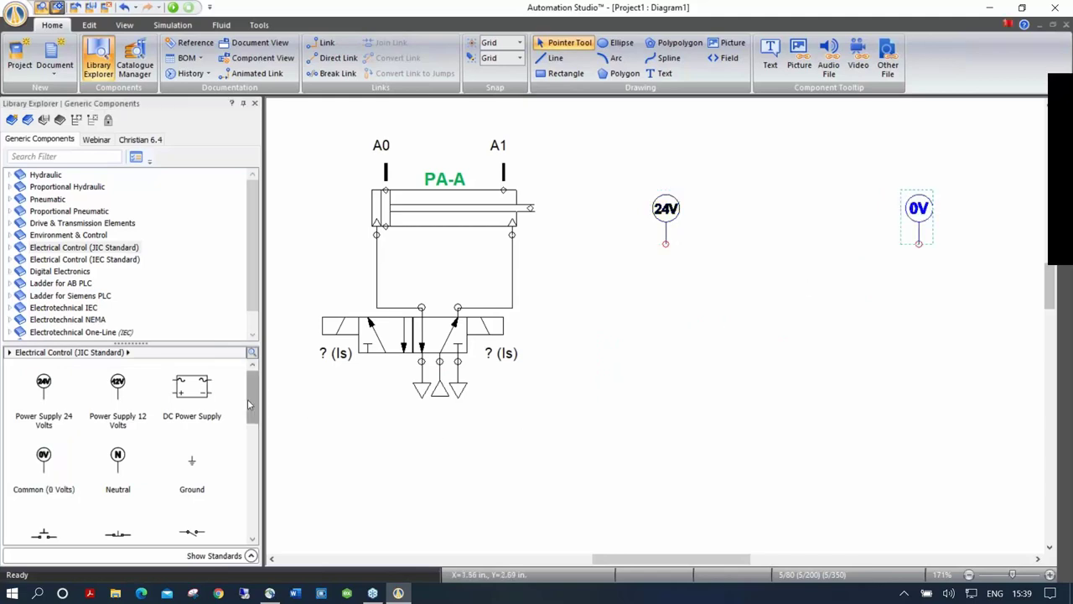
Add a normally open push-button with the alias Start beside the 24 V supply, leaving a small gap between them.
drag(250, 396, 250, 413)
drag(37, 471, 711, 232)
text(Start)
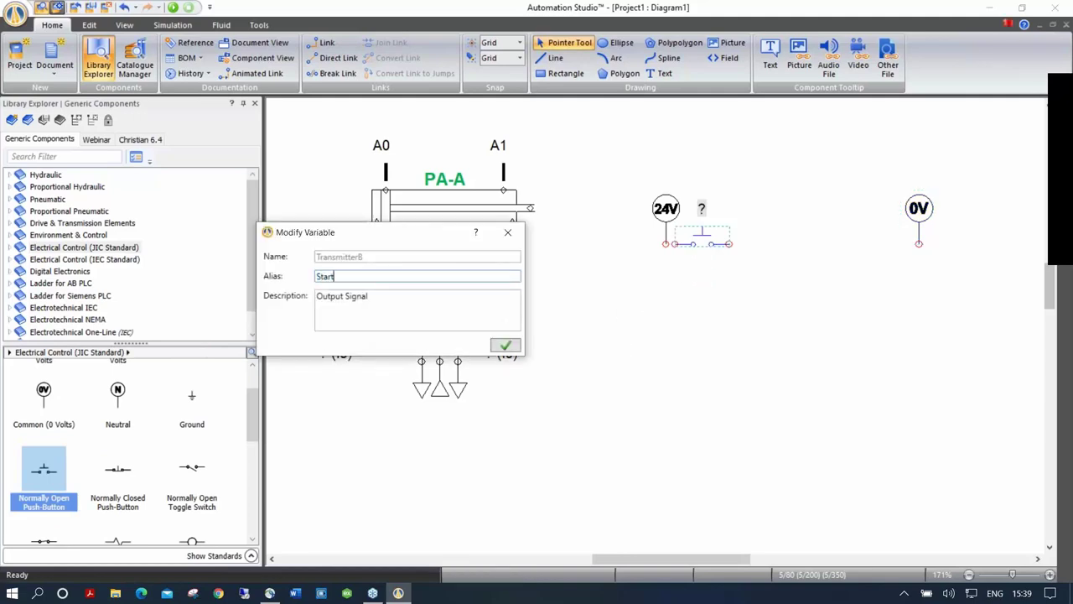
key(Return)
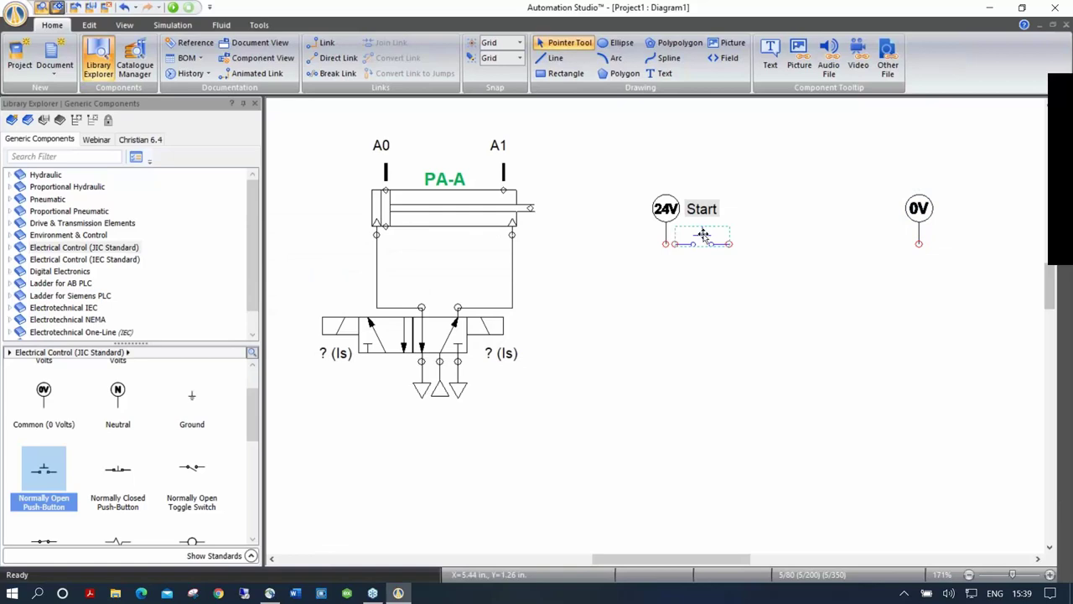
click(752, 318)
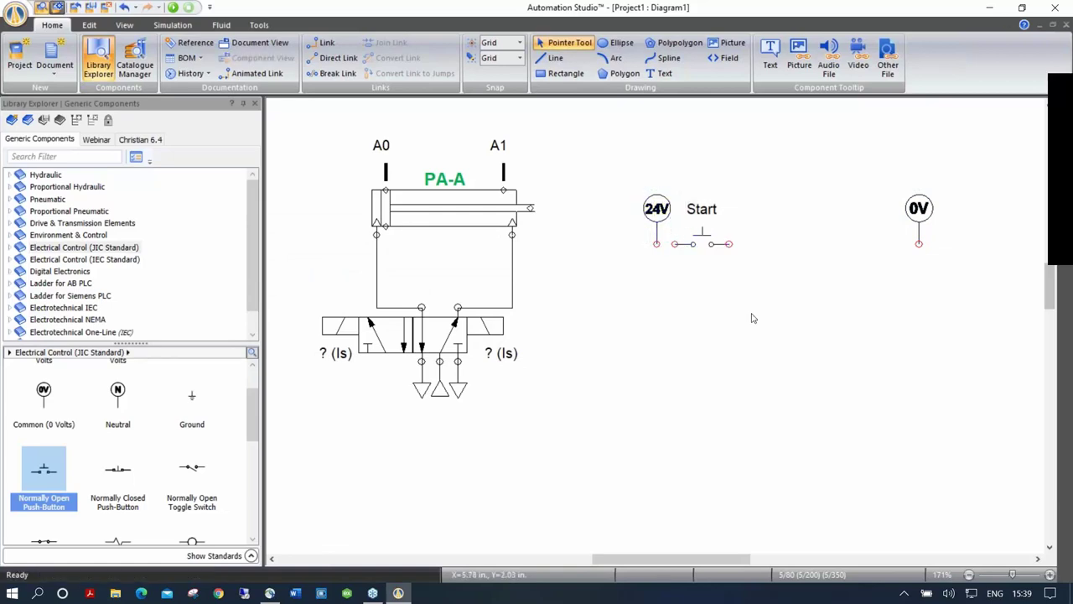
Place a relay coil with the alias Cr1 next to the 0 V common, in line with the Start push-button.
scroll(201, 393, down, 2)
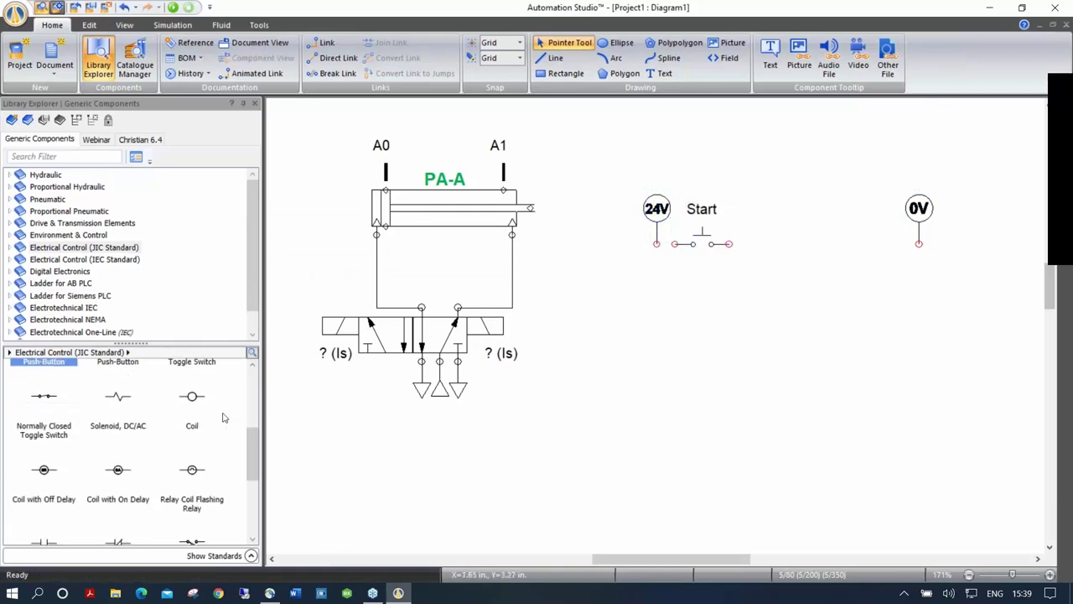
drag(193, 399, 886, 244)
text(C)
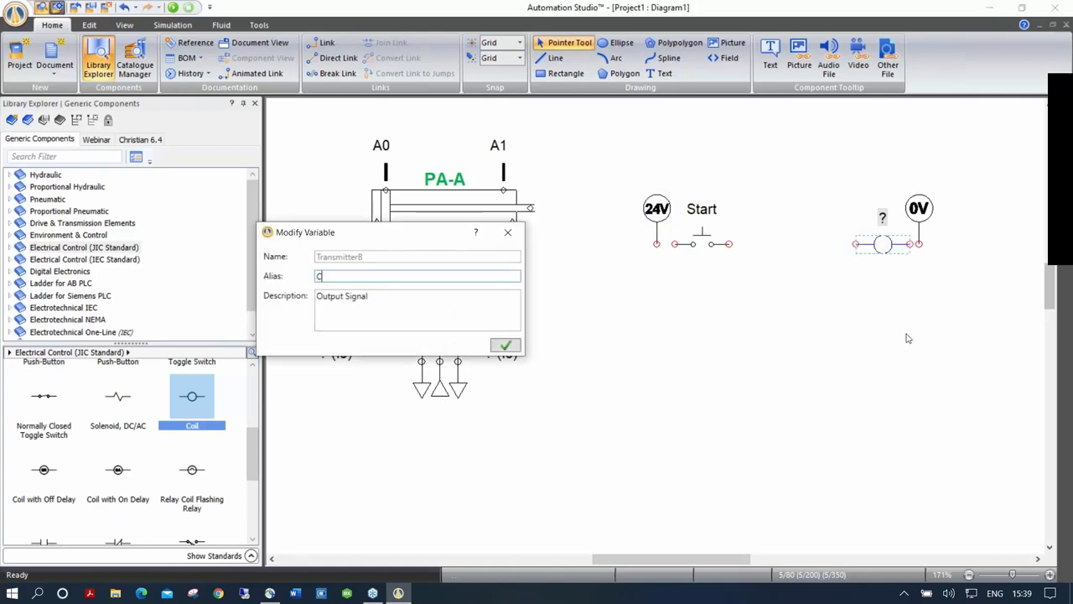
text(r1)
key(Return)
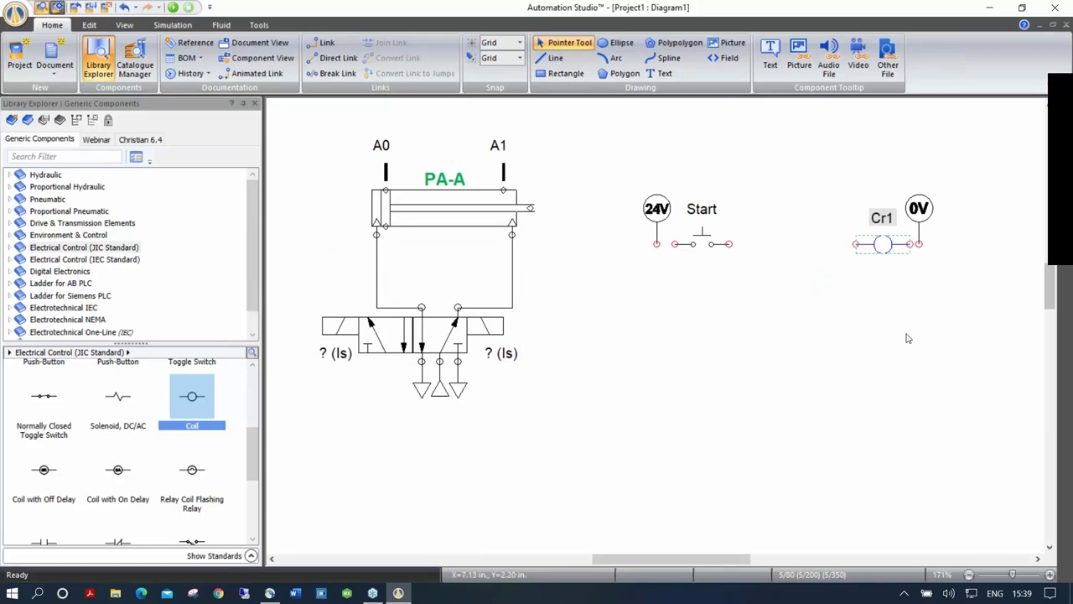
Wire the 24 V supply, Start push-button, Cr1 coil and 0 V common in series, and move the supply farther from the push-button.
drag(731, 244, 855, 244)
drag(656, 244, 675, 244)
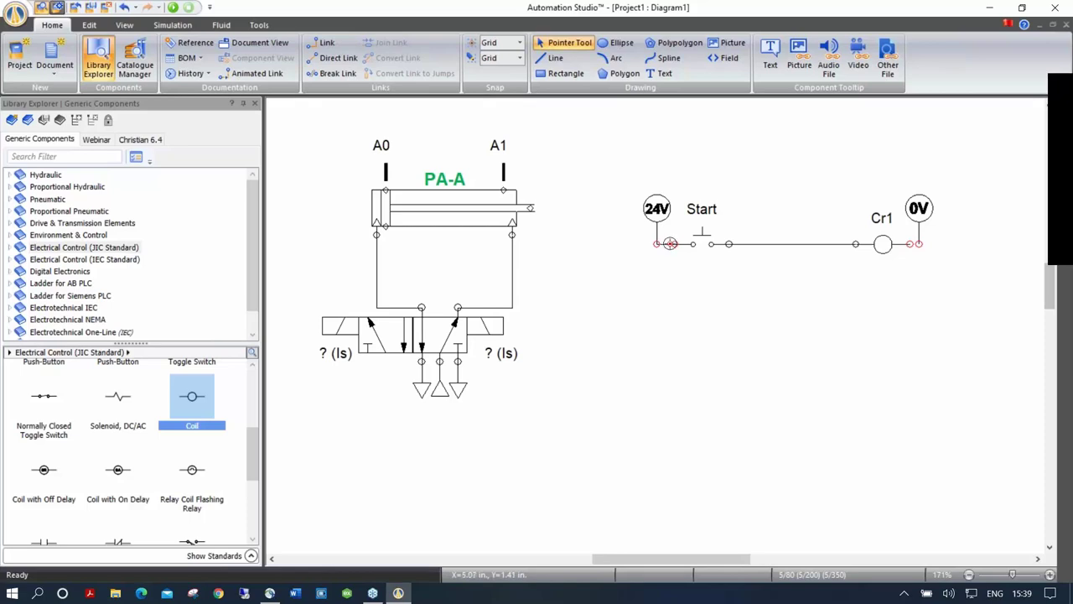
drag(910, 244, 920, 244)
drag(656, 210, 637, 212)
Place a normally open contact below the Start push-button and associate it with the coil variable Cr1.
drag(249, 448, 249, 482)
drag(44, 425, 706, 300)
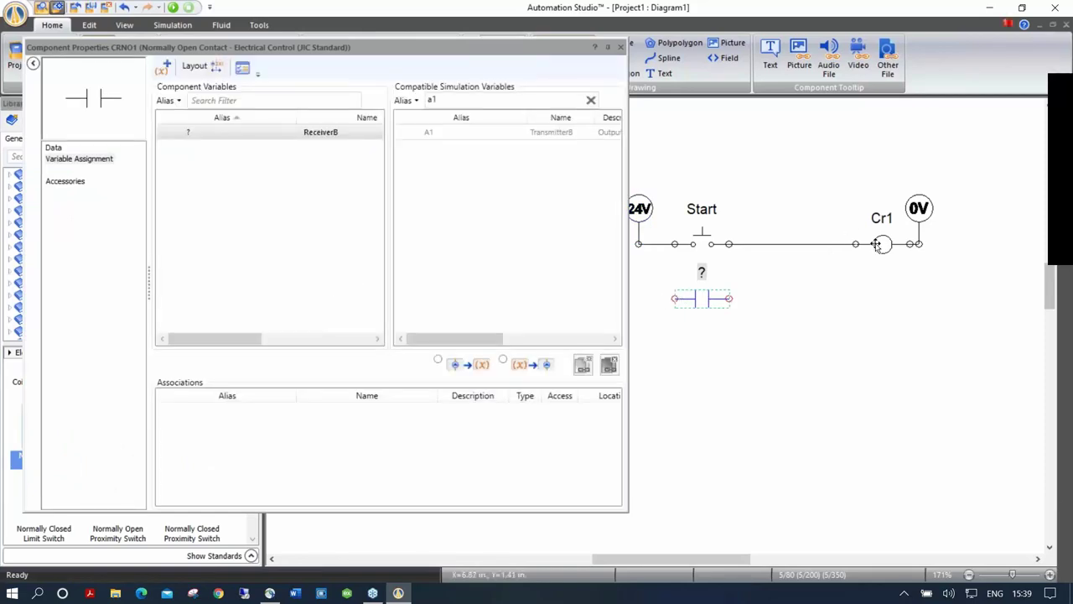
click(393, 99)
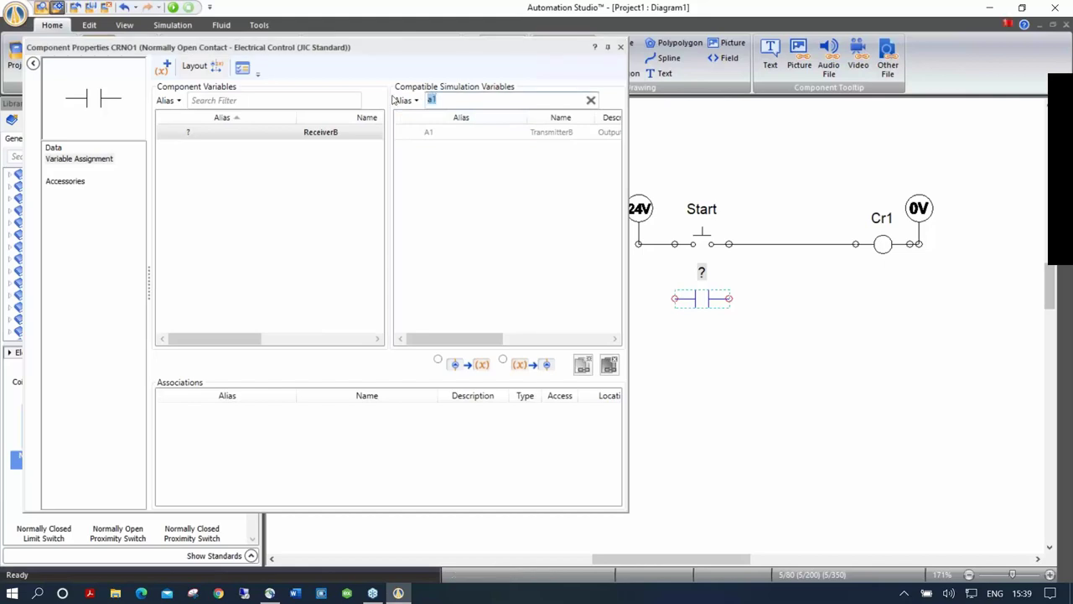
text(c)
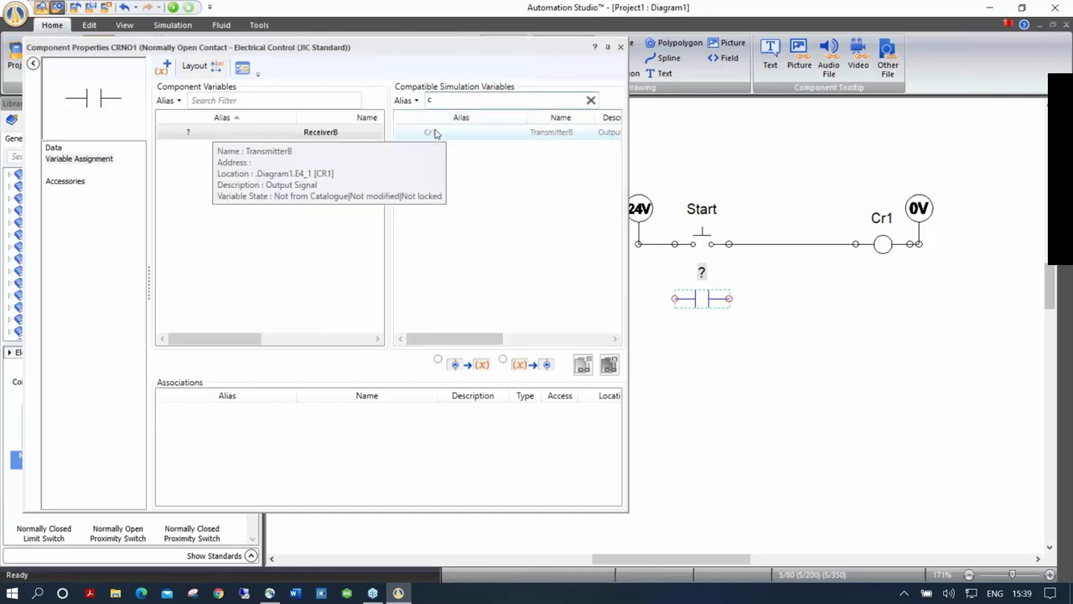
double_click(434, 132)
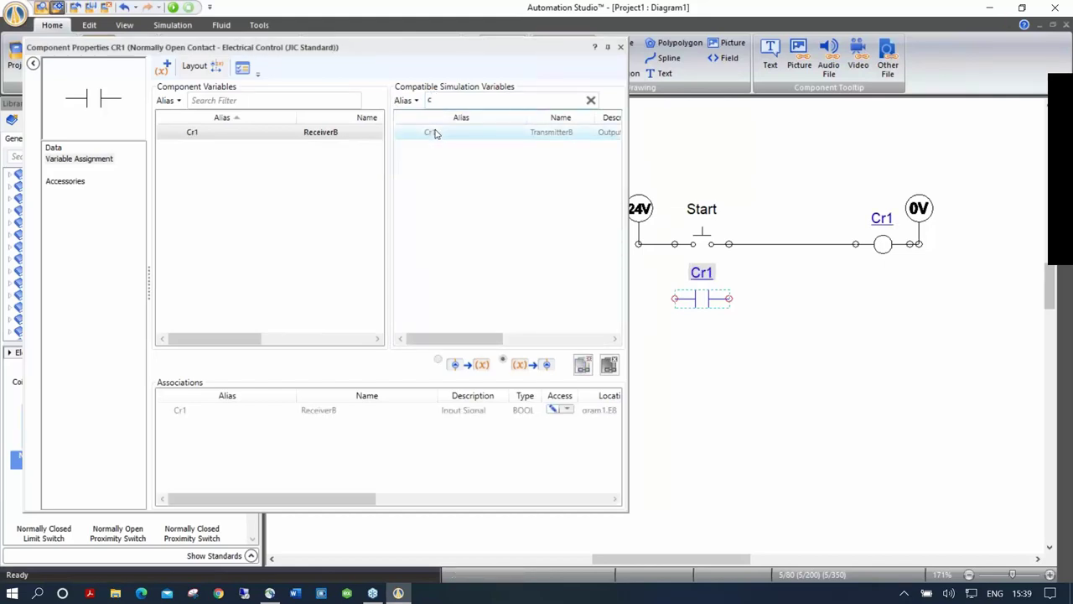
click(620, 47)
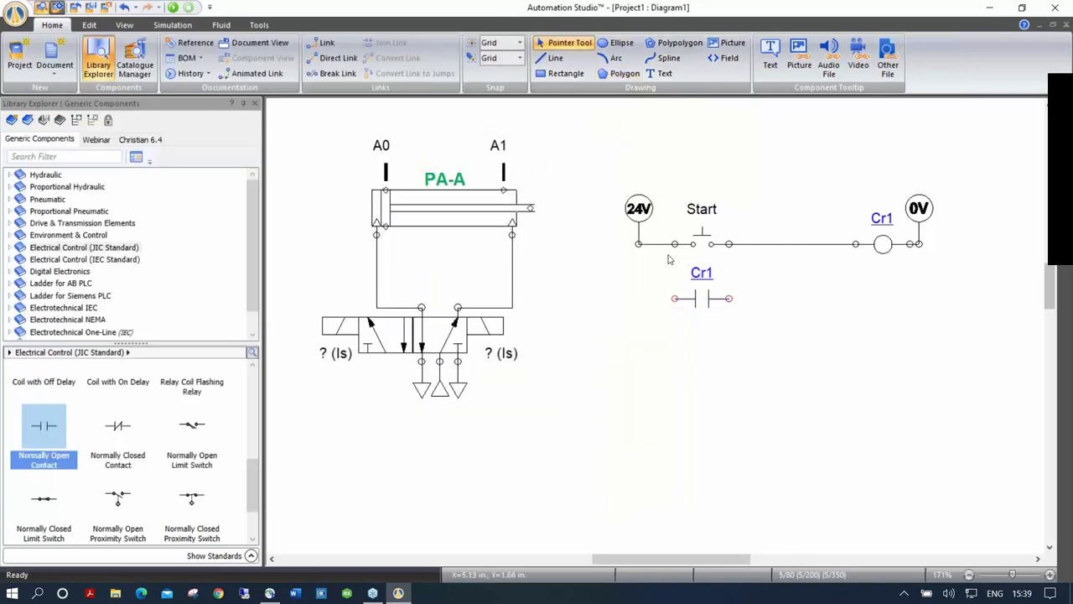
Wire the Cr1 contact in parallel with the Start push-button and shift the 0 V common slightly away from the coil.
drag(675, 244, 675, 299)
drag(729, 244, 729, 298)
drag(923, 211, 934, 213)
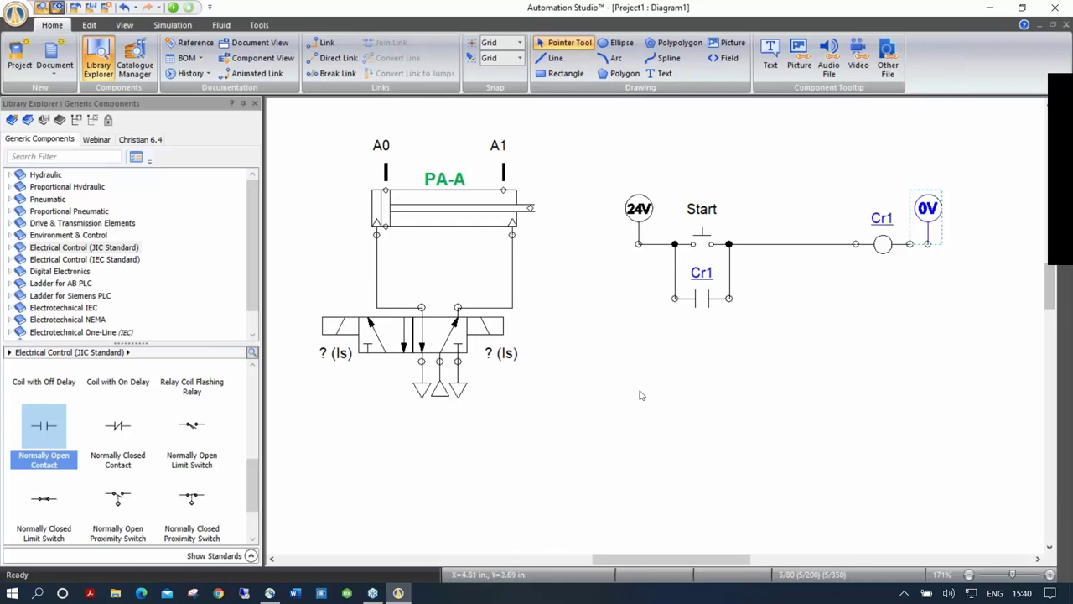
Copy the Cr1 contact to a second rung below and connect the copy to the 24 V supply.
click(702, 299)
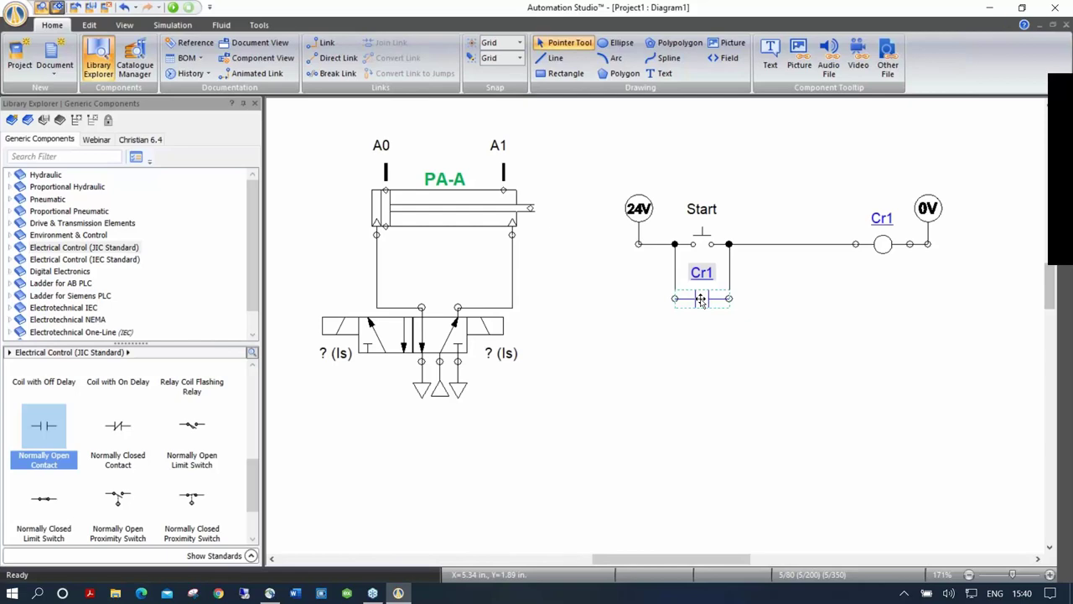
drag(701, 300, 704, 368)
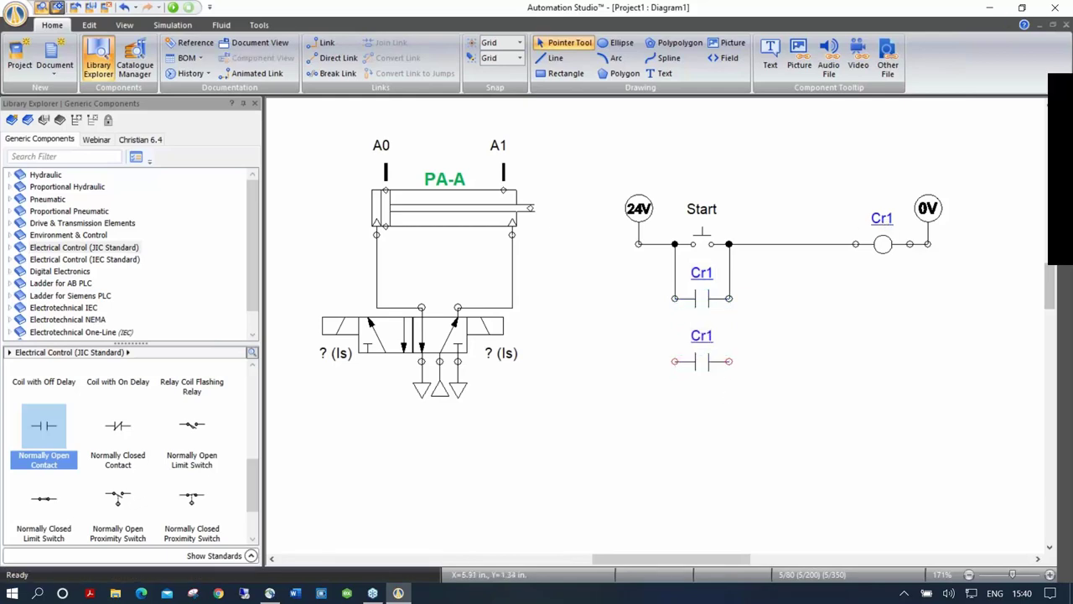
drag(675, 362, 639, 245)
Place a Solenoid, DC/AC on the second rung below the Cr1 coil with the alias A+.
drag(256, 489, 256, 447)
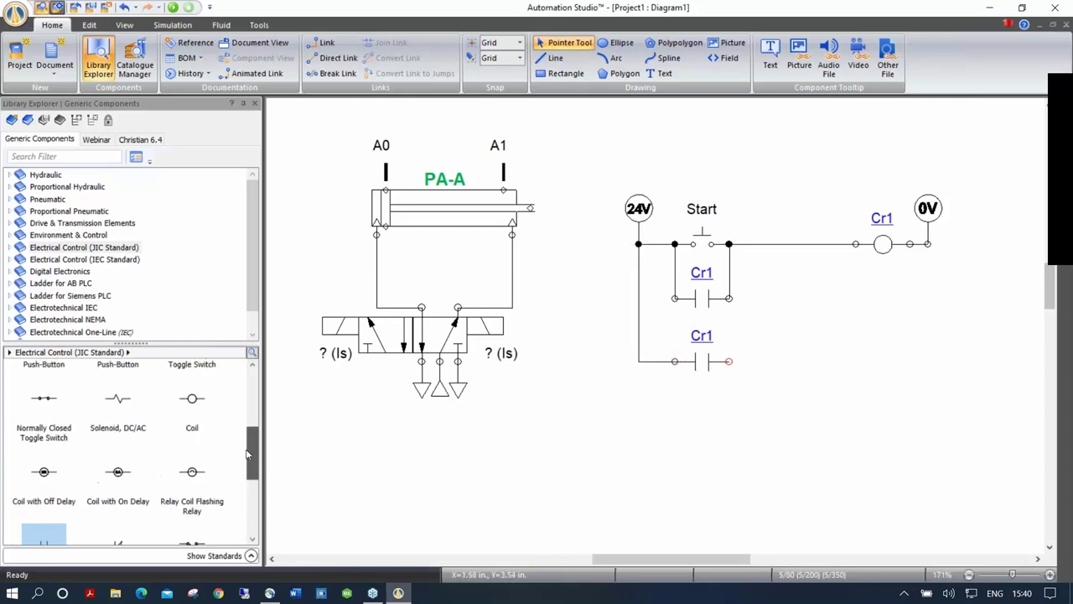
click(118, 431)
drag(117, 431, 890, 361)
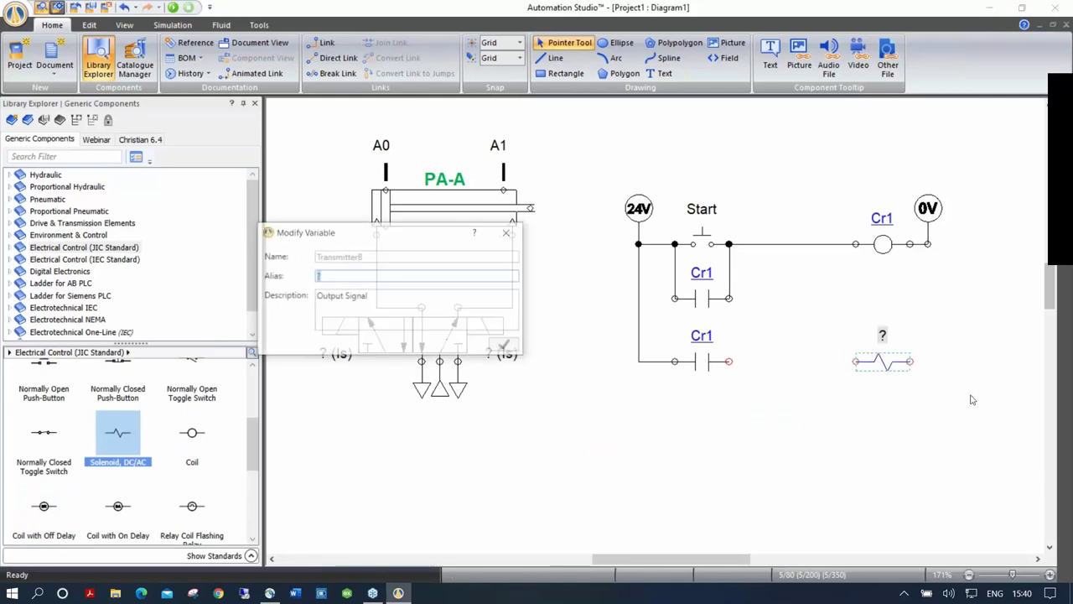
text(A)
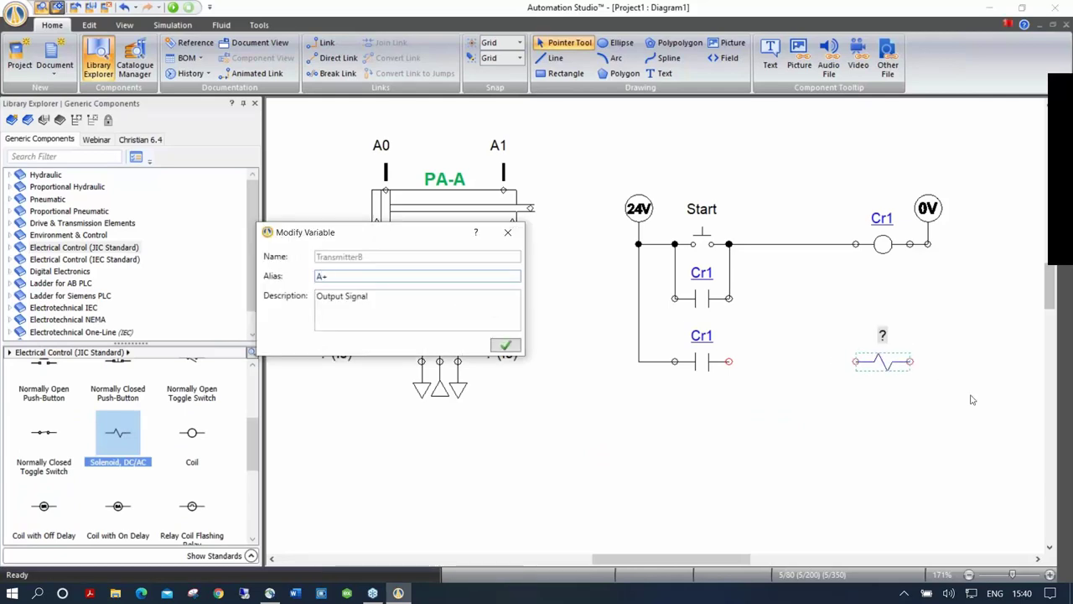
text(+)
key(Return)
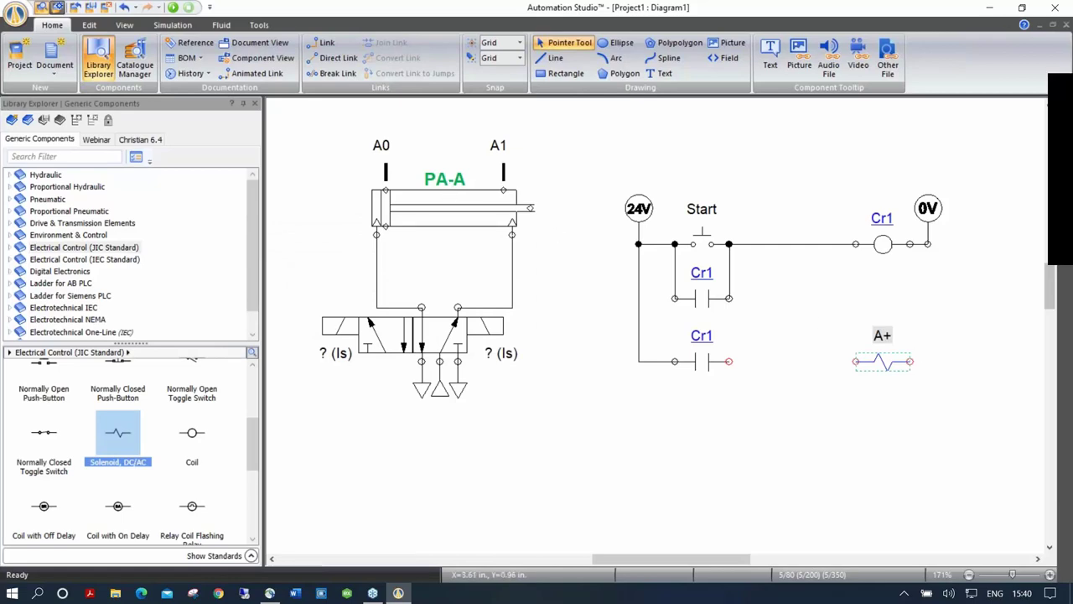
Wire the second-rung Cr1 contact through the A+ solenoid to the 0 V common, keeping the solenoid aligned under the coil.
mouse_move(728, 362)
mouse_down()
mouse_move(855, 362)
mouse_move(964, 333)
mouse_move(927, 244)
mouse_up()
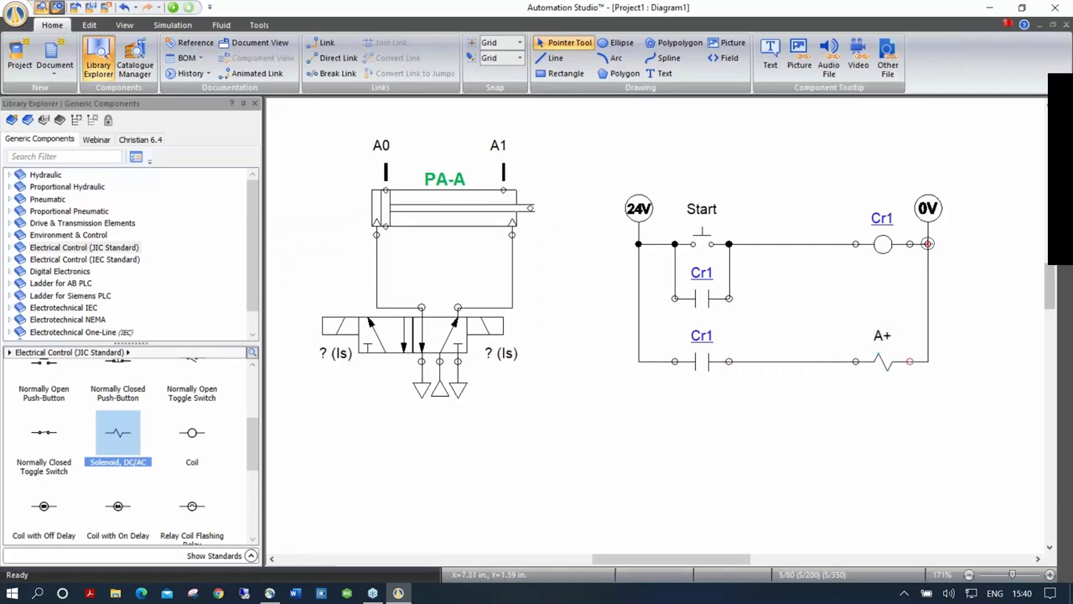
mouse_move(880, 361)
mouse_down()
mouse_move(874, 308)
mouse_move(893, 363)
mouse_up()
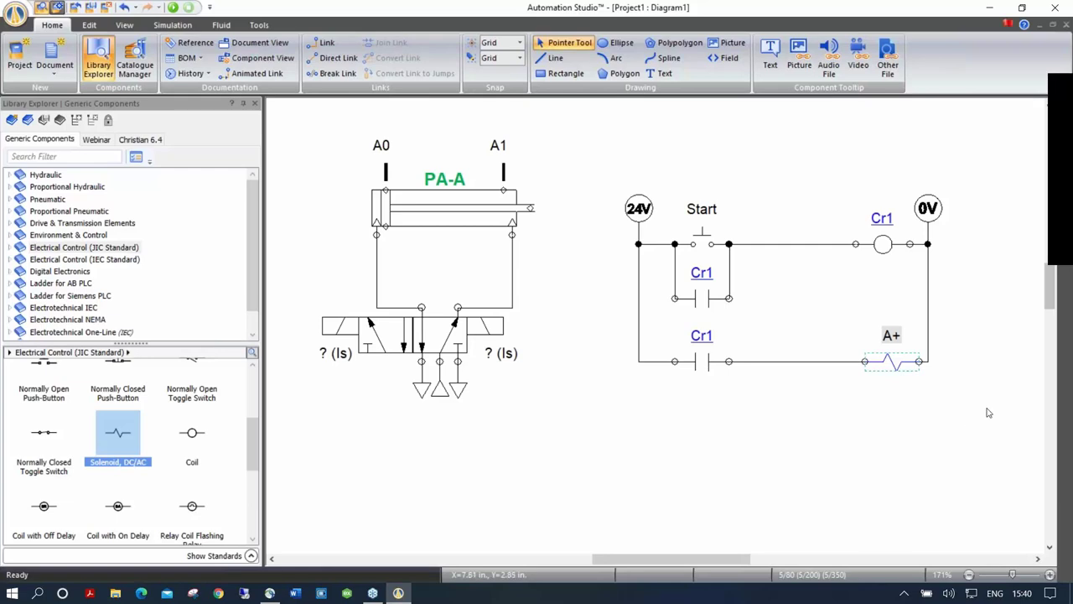
key(Left)
click(980, 370)
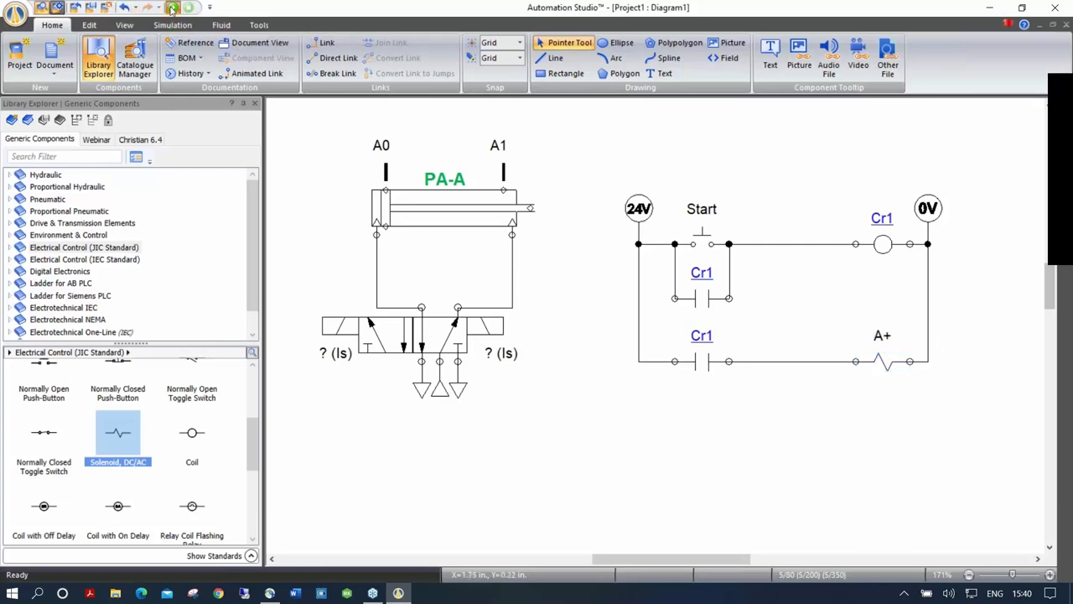
Simulate the circuit, actuate the Start push-button to check the Cr1 latch, and stop the simulation.
click(172, 8)
click(570, 243)
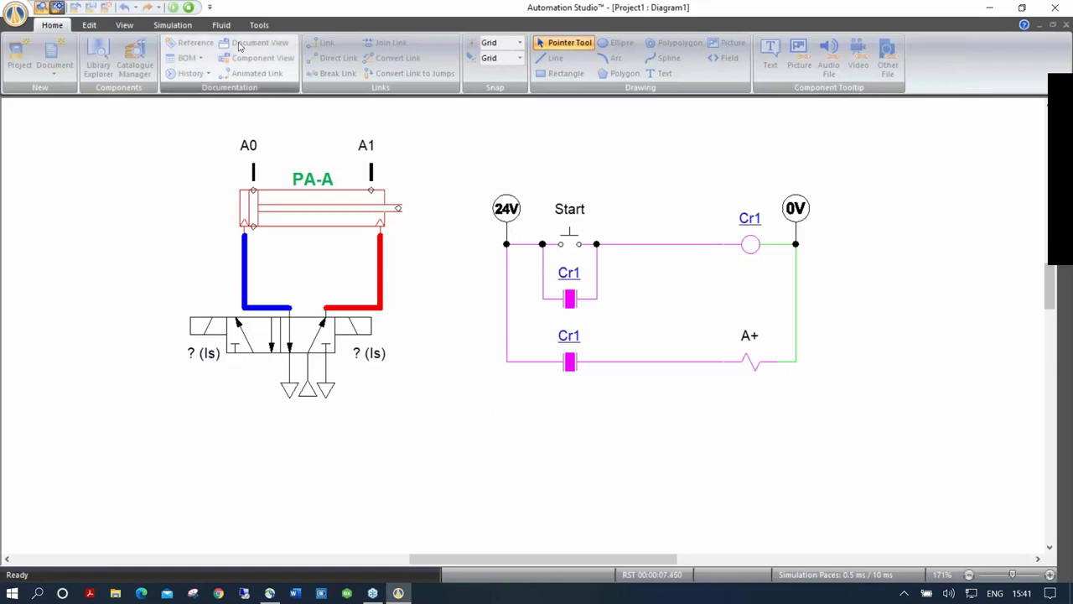
click(189, 8)
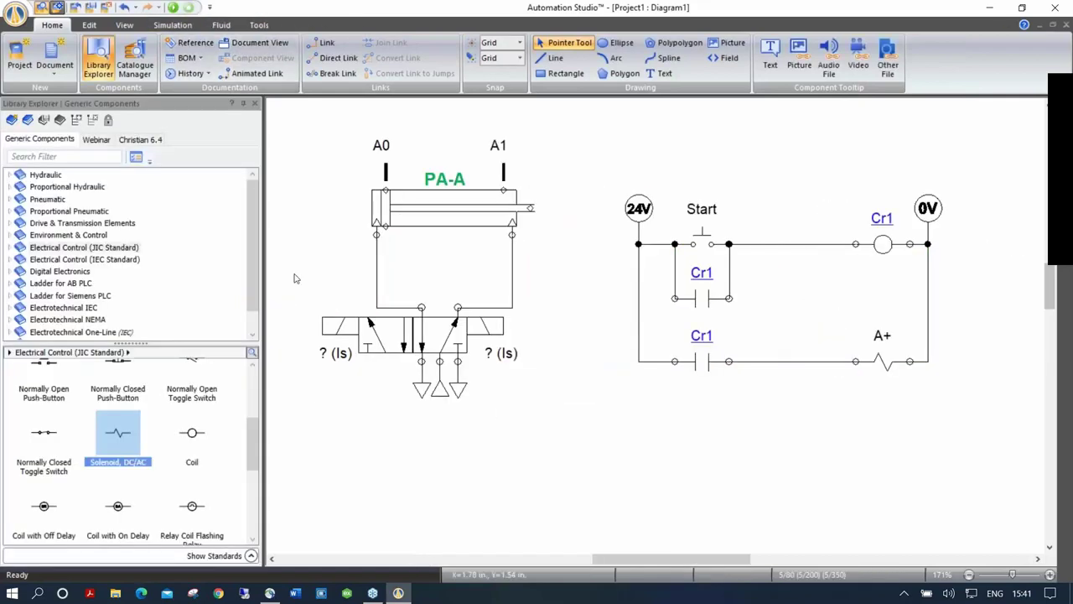
Associate the left solenoid of the 5/2-way valve with the electrical solenoid variable A+.
click(336, 333)
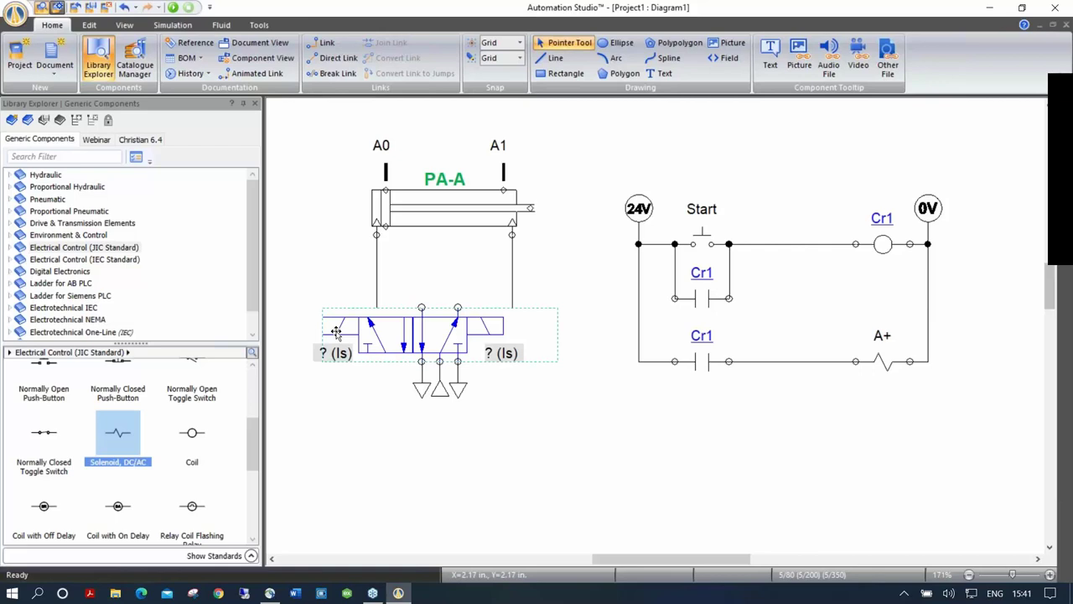
double_click(337, 327)
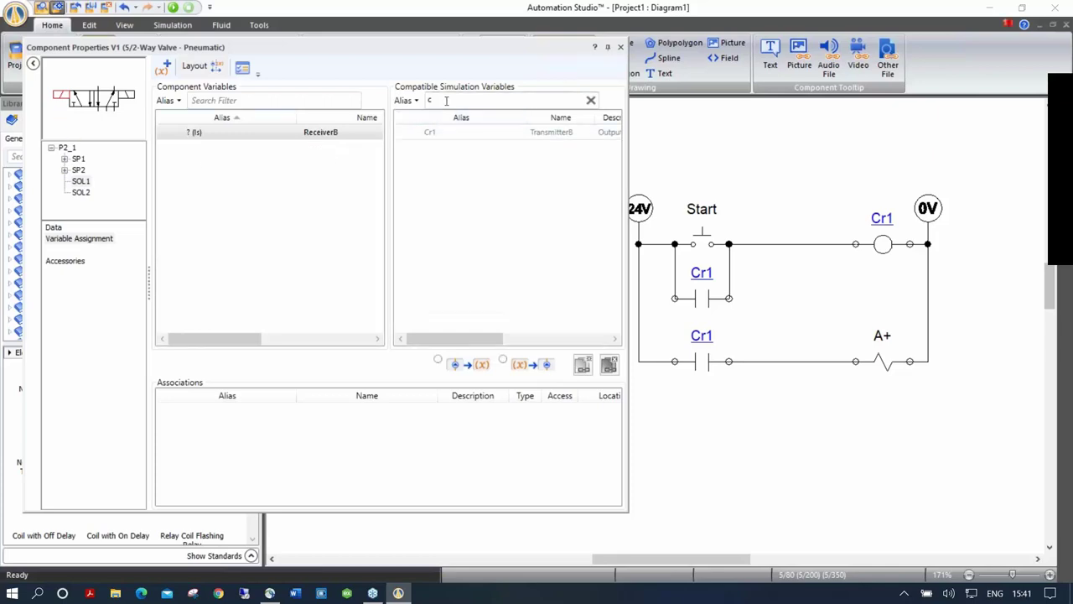
text(a)
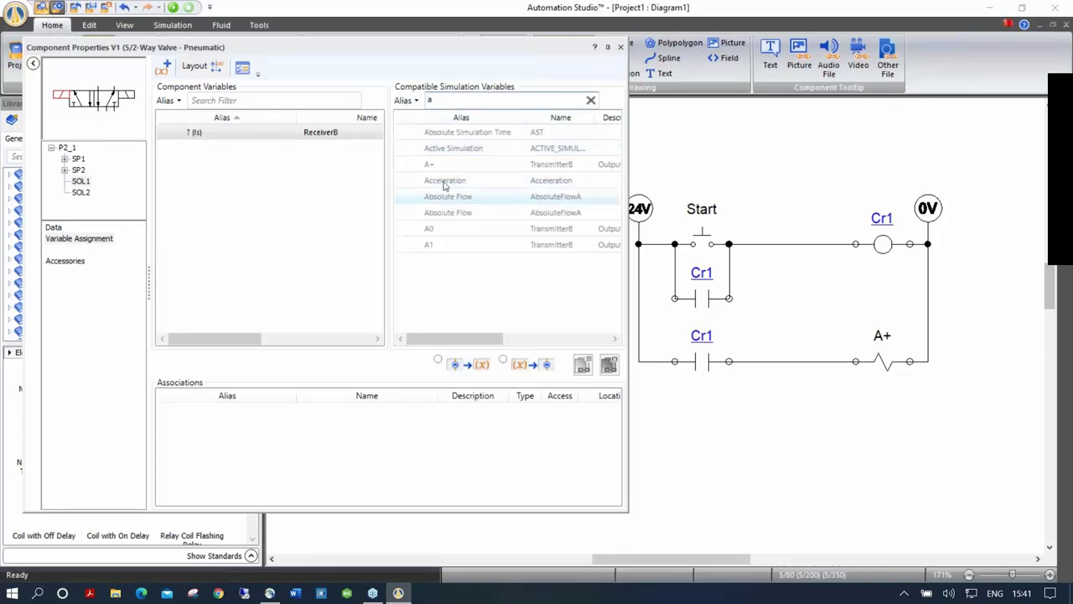
double_click(443, 169)
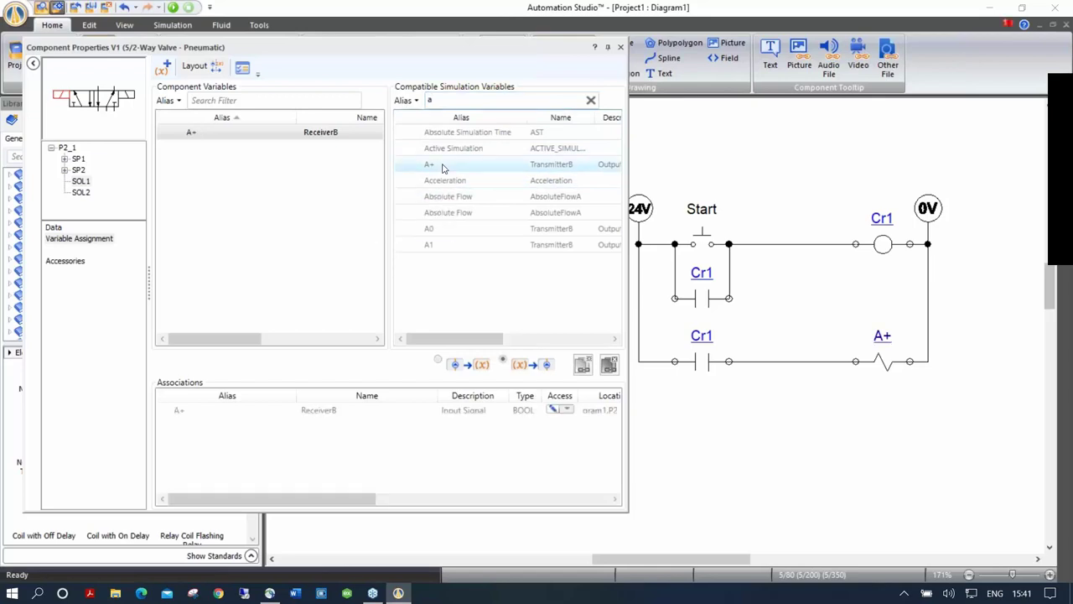
click(620, 46)
click(590, 453)
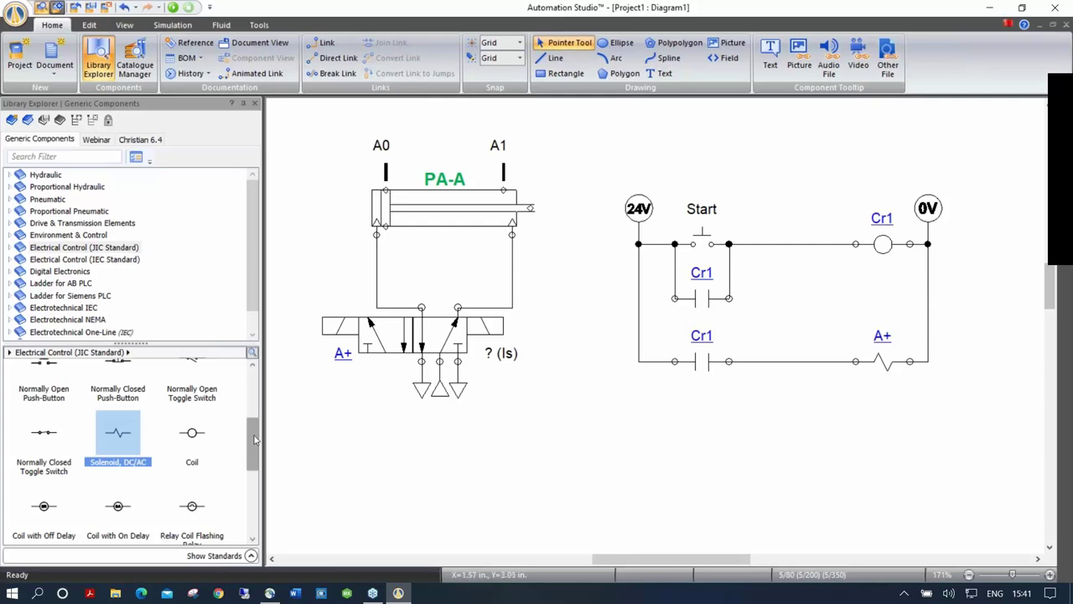
Place a Normally Open Limit Switch below the second-rung Cr1 contact and associate it with the cylinder sensor variable A1.
drag(255, 440, 250, 479)
drag(192, 424, 709, 426)
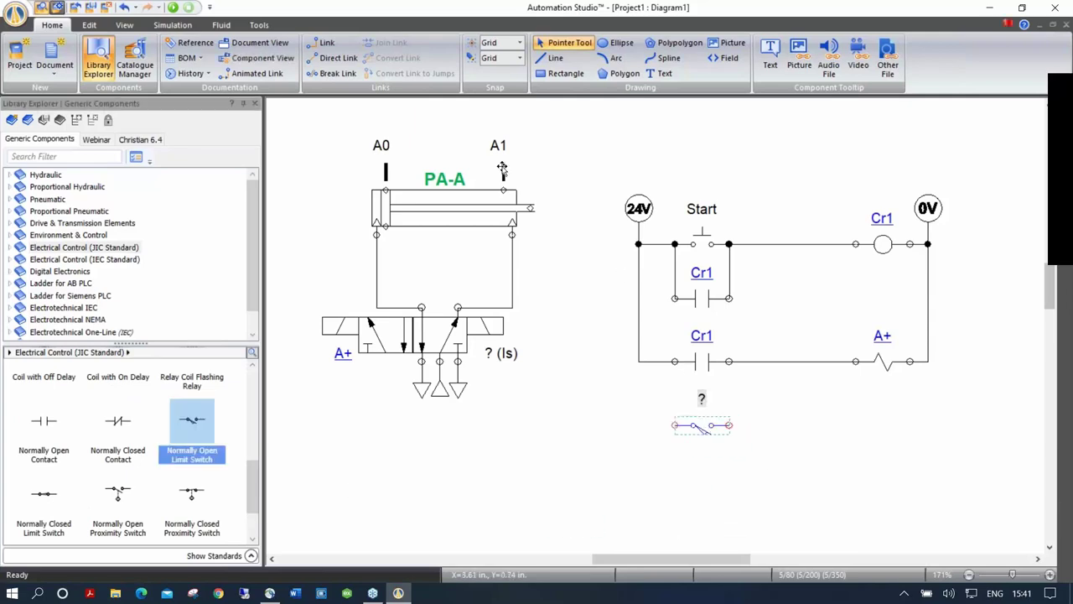
double_click(699, 429)
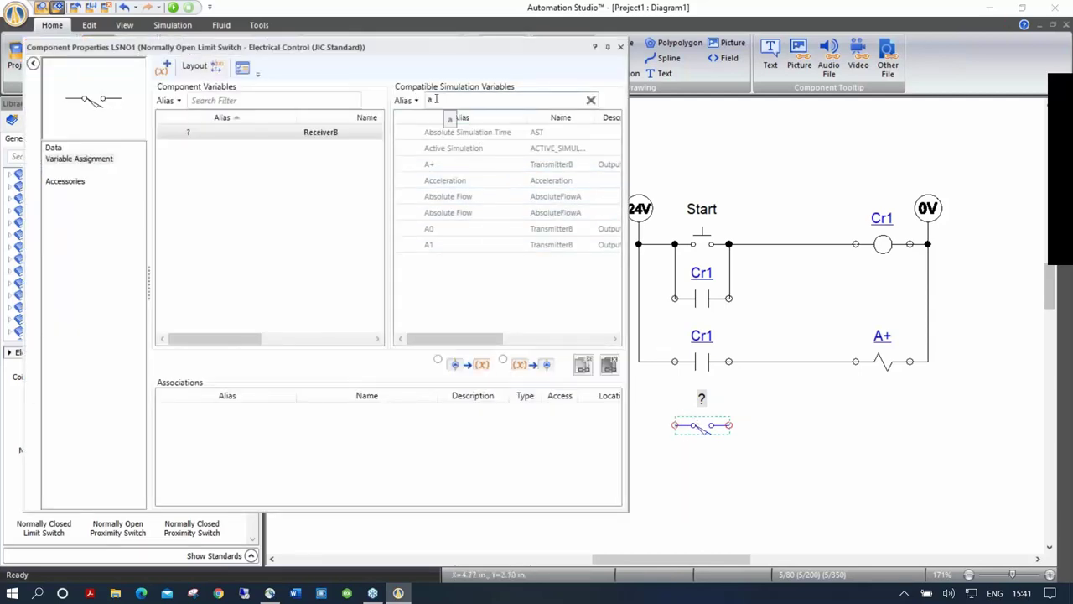
double_click(445, 246)
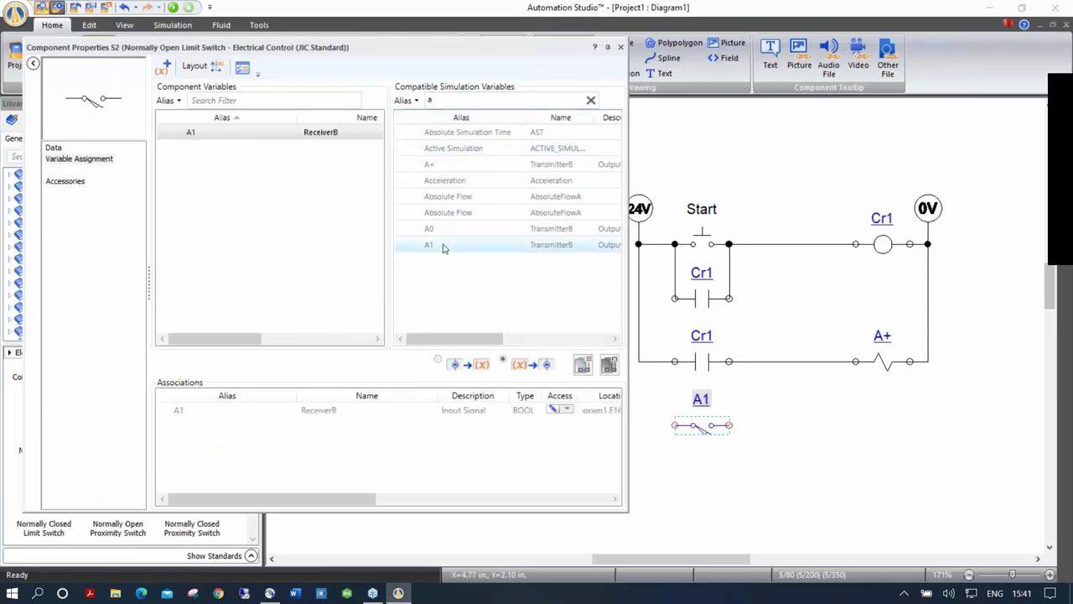
click(619, 48)
Complete the third rung by wiring the A1 switch from the 24 V line through a new Solenoid, DC/AC with alias A- to 0 V.
drag(675, 425, 639, 365)
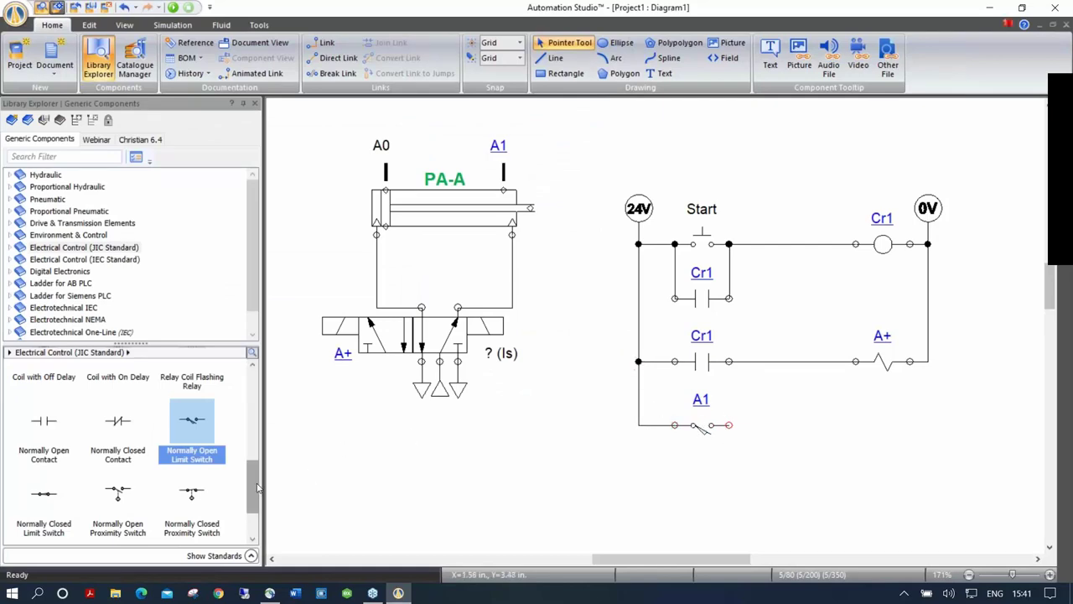
scroll(256, 486, up, 3)
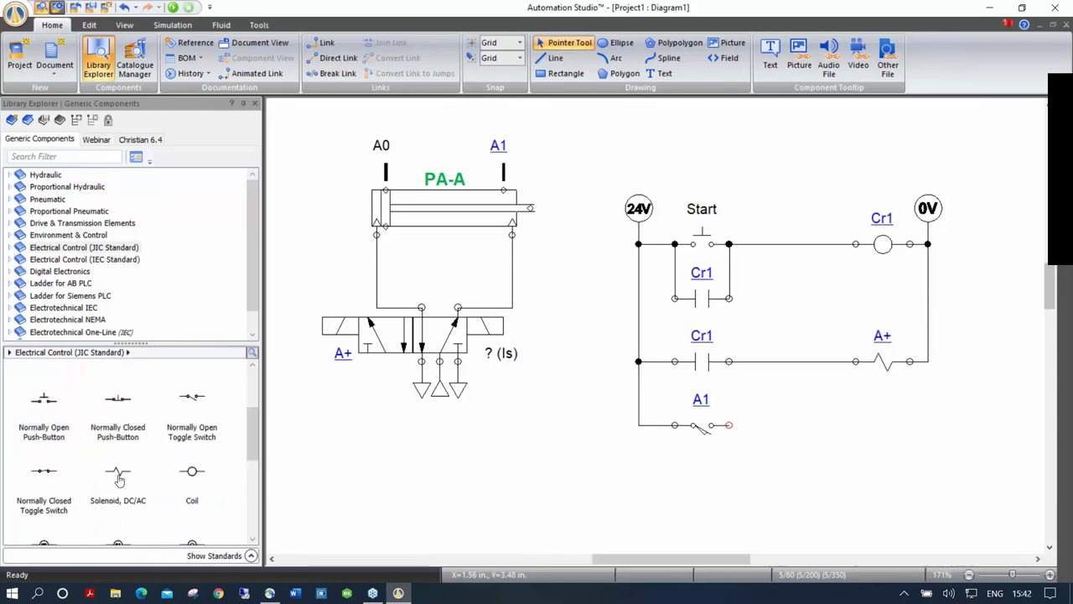
drag(118, 474, 894, 427)
text(A-)
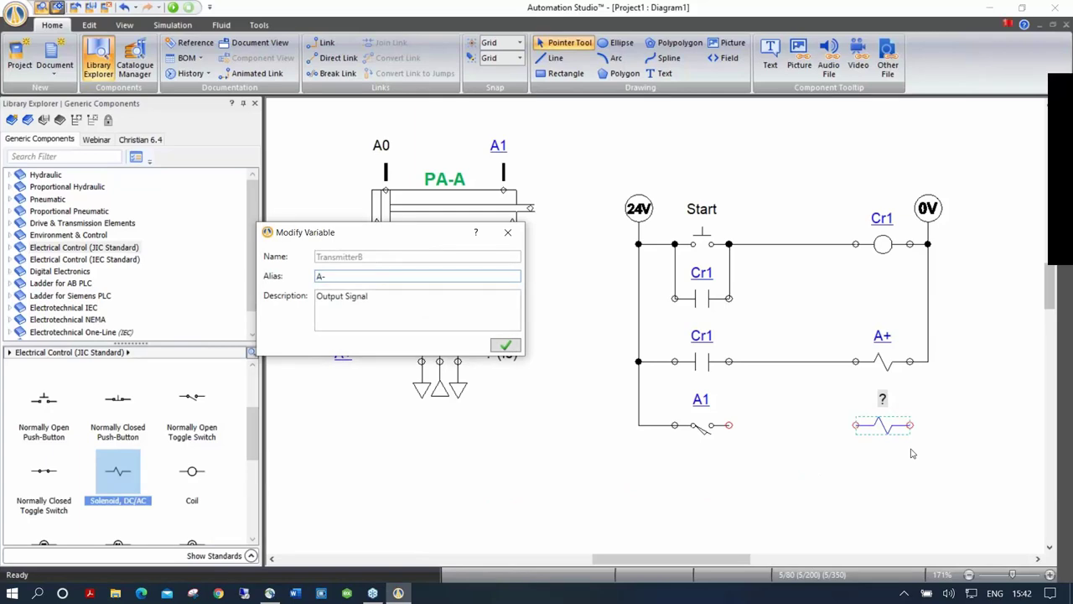
key(Return)
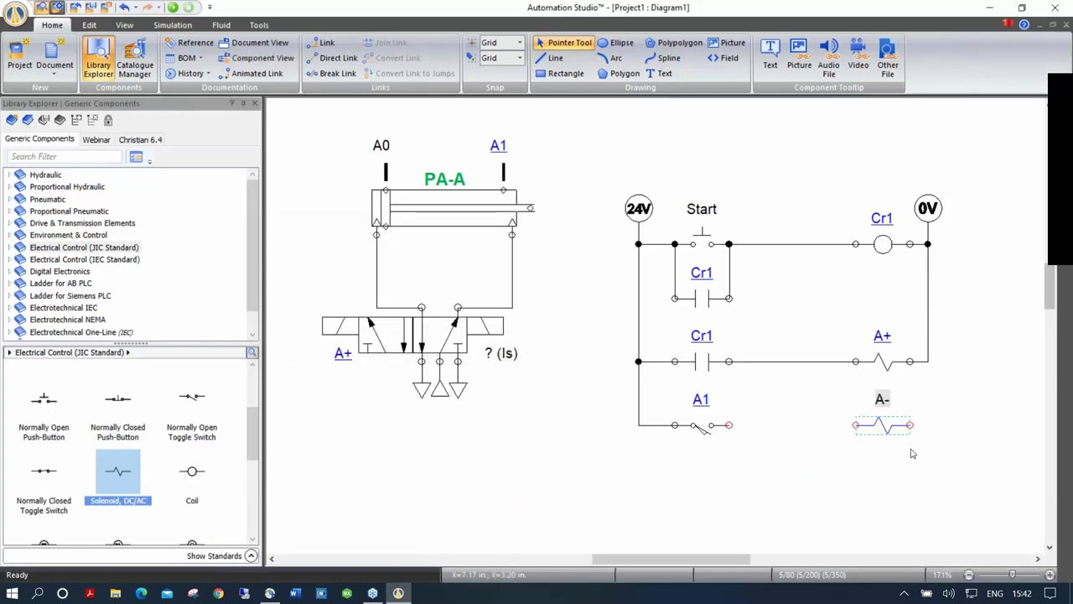
mouse_move(728, 425)
mouse_down()
mouse_move(855, 425)
mouse_move(929, 381)
mouse_move(928, 363)
mouse_up()
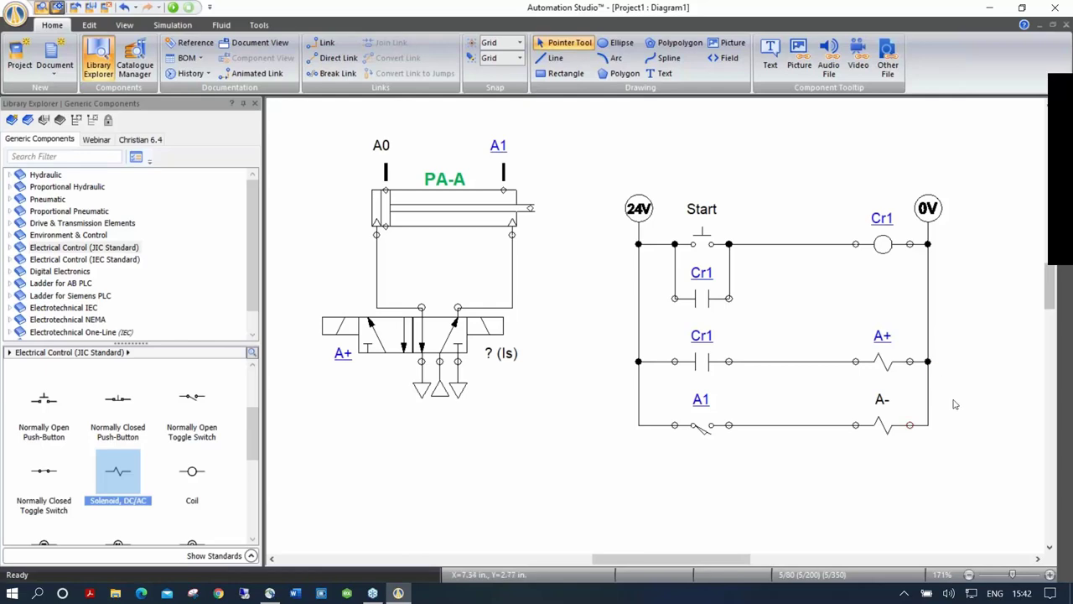
Associate the right solenoid of the 5/2-way valve with the electrical solenoid variable A-.
click(182, 10)
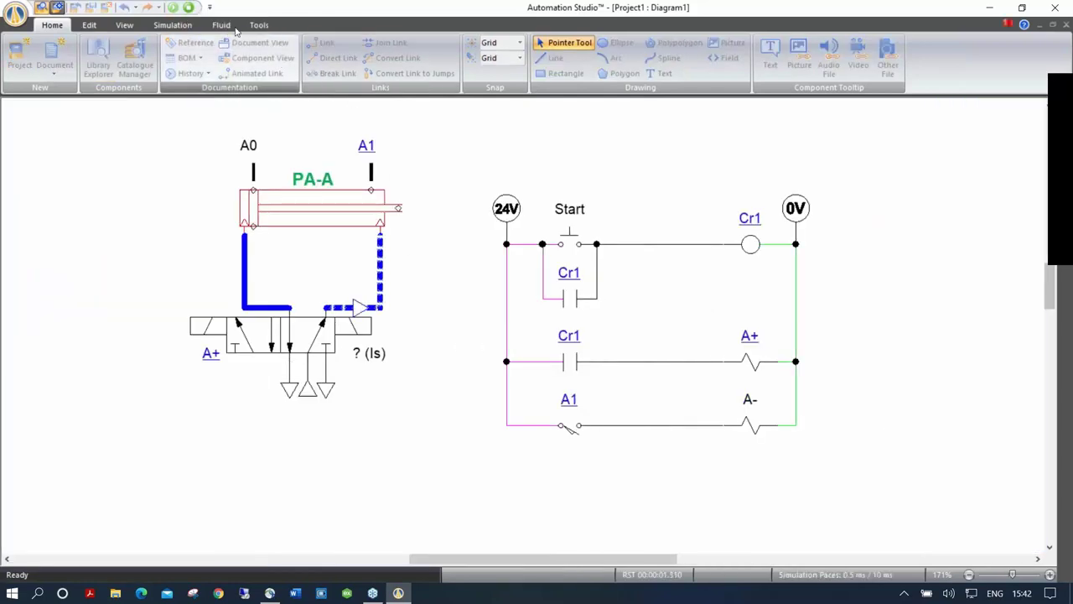
click(190, 7)
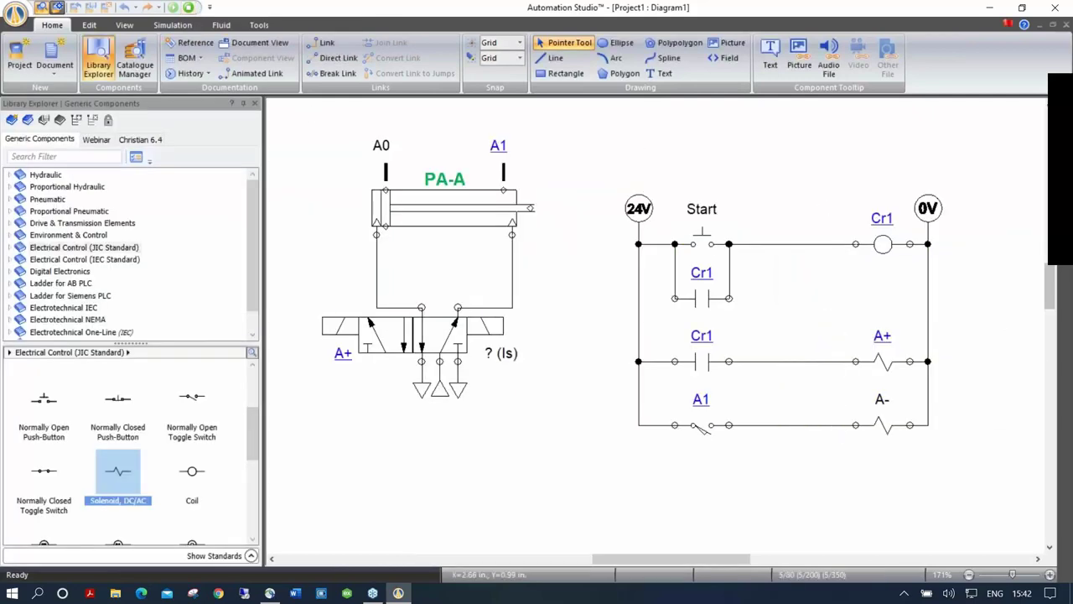
click(494, 326)
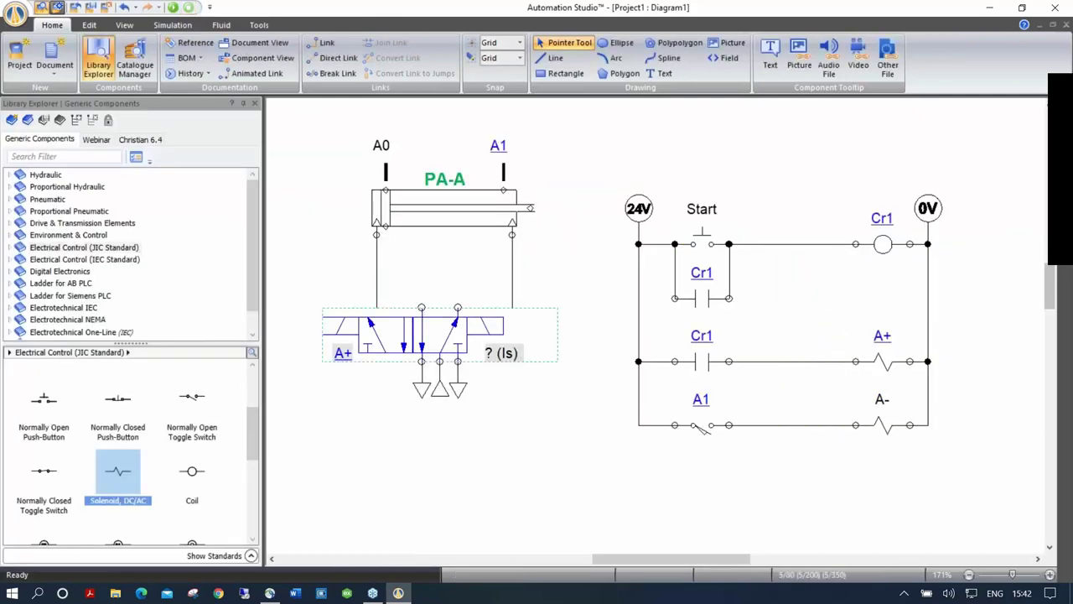
double_click(494, 326)
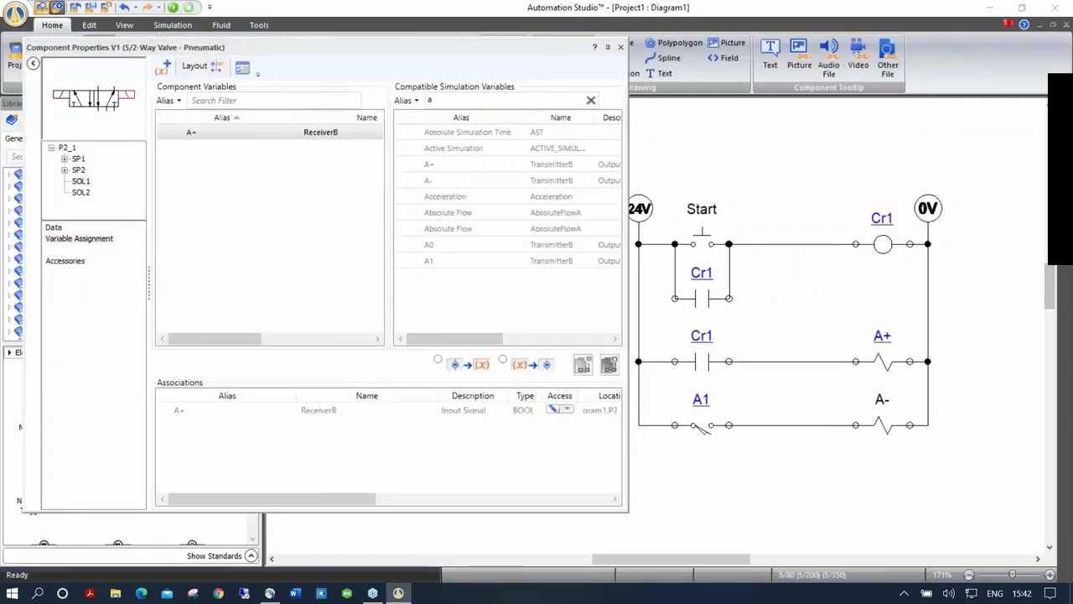
click(125, 99)
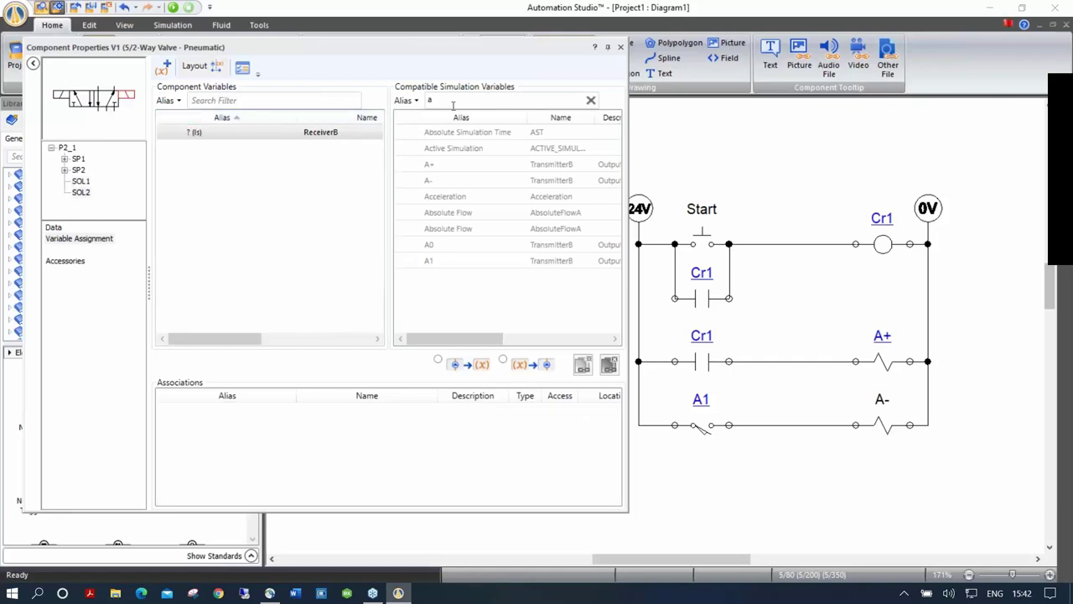
double_click(436, 182)
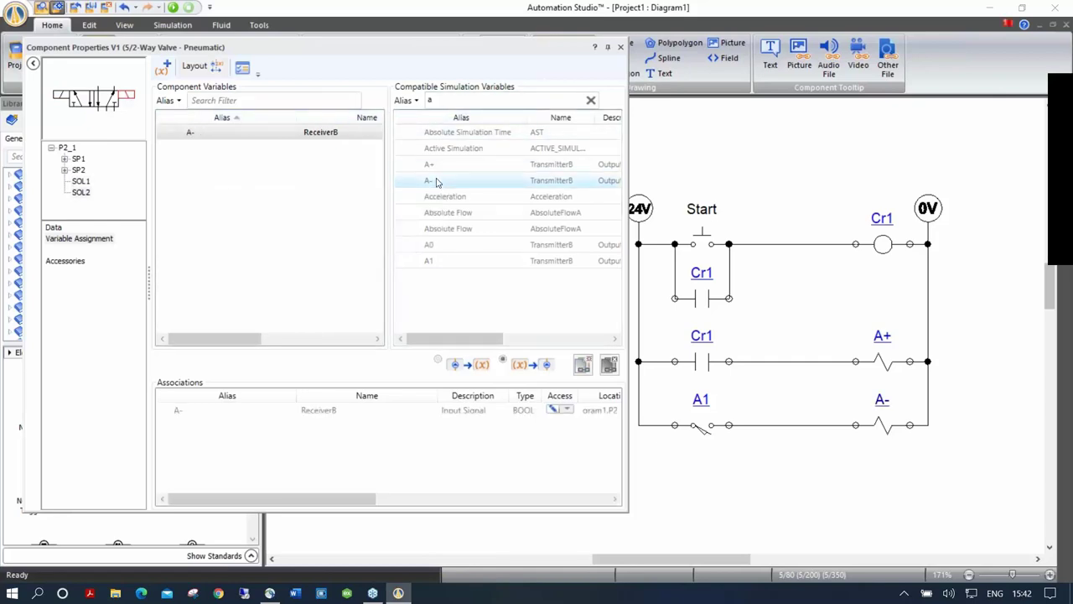
click(620, 47)
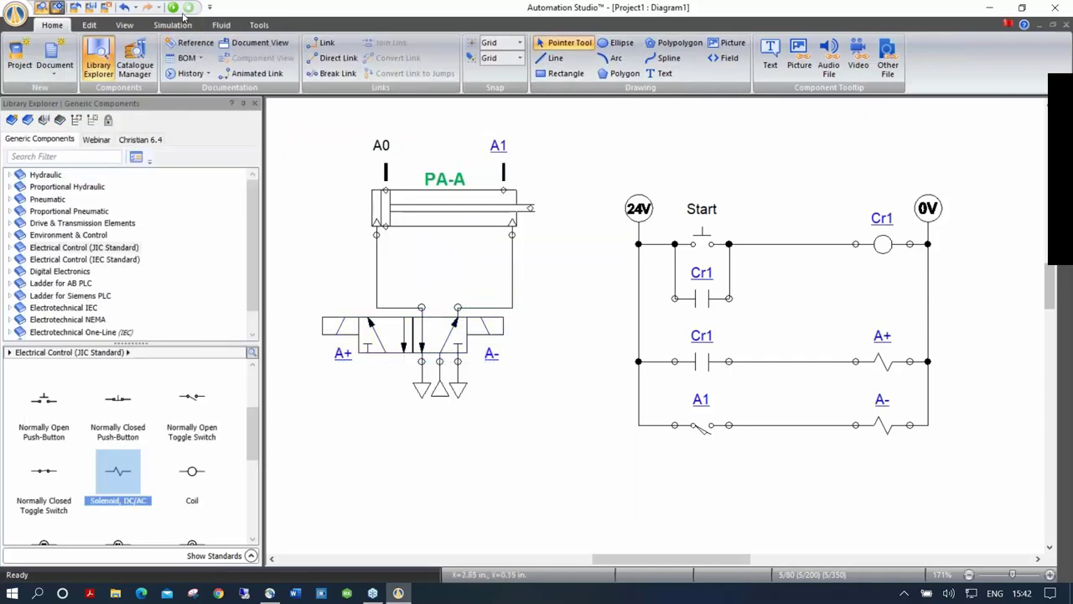
Simulate the circuit, actuate the Start push-button to check the A+ and A- solenoids at full cylinder extension, and stop the simulation.
key(F9)
click(571, 243)
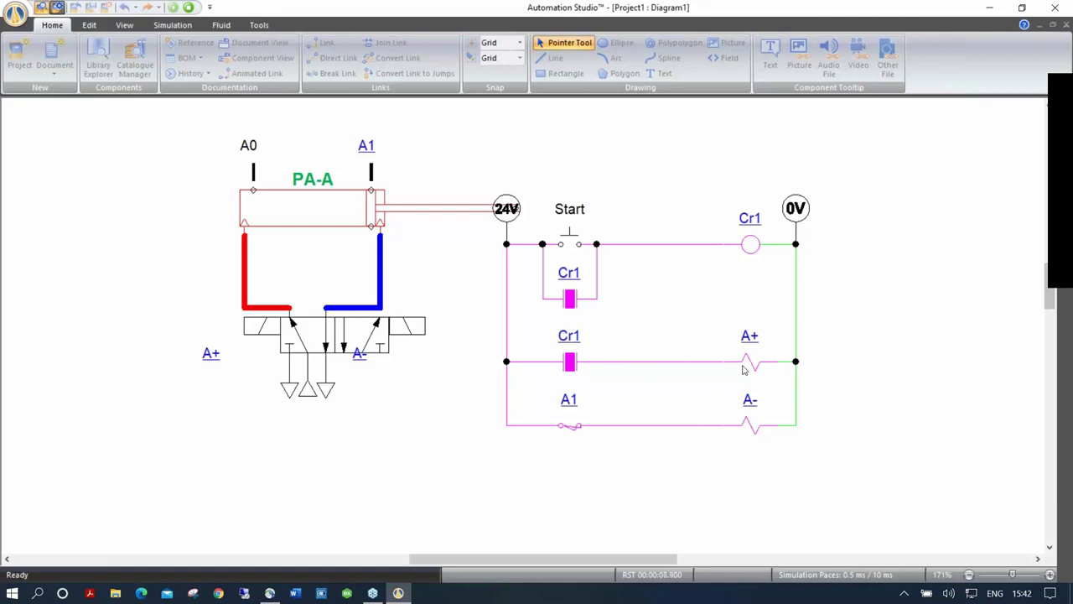
click(191, 10)
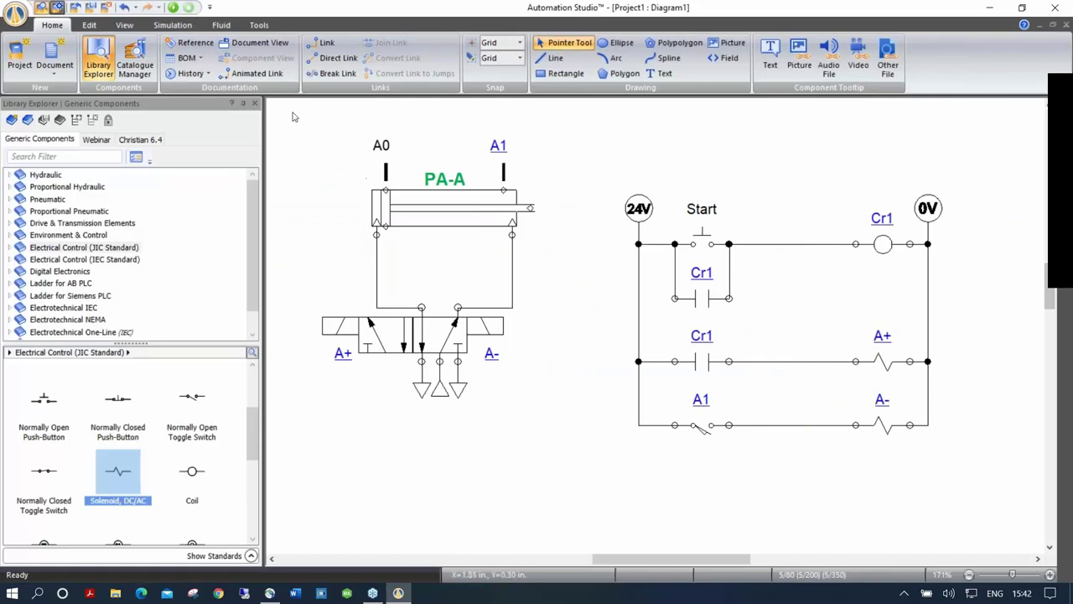
Select the whole pneumatic circuit with cylinder PA-A and its valve, and shift it slightly left, away from the electrical circuit.
drag(286, 118, 550, 473)
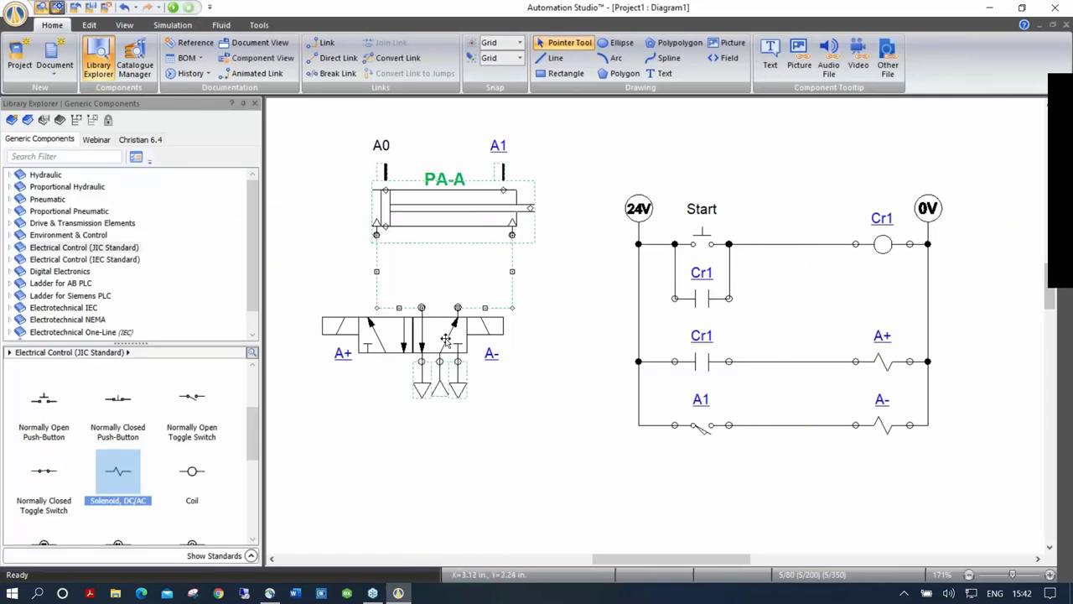
click(308, 124)
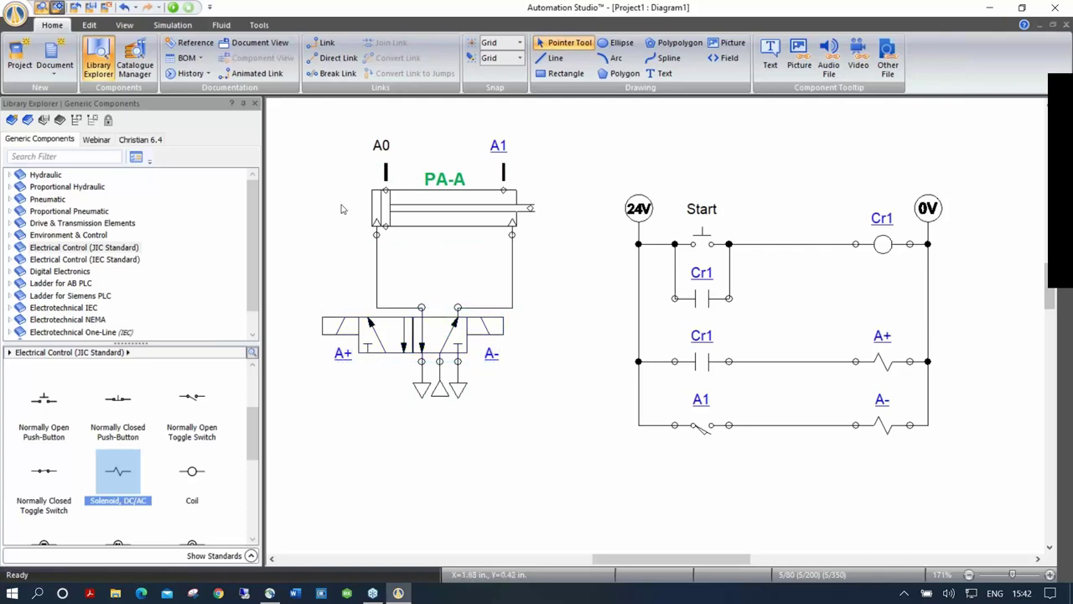
drag(299, 108, 575, 498)
drag(475, 343, 437, 344)
click(554, 420)
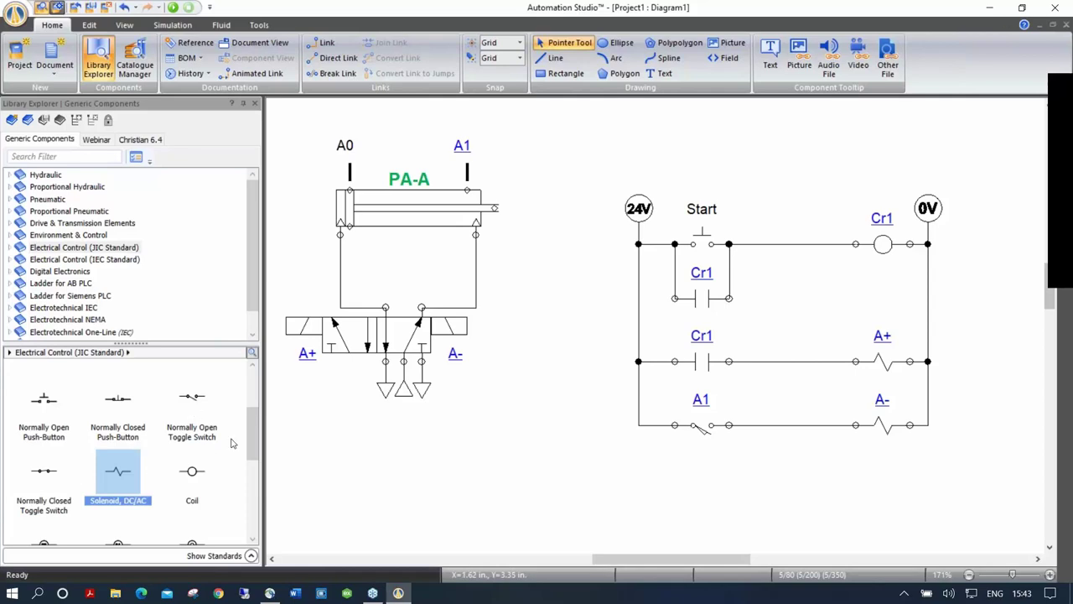
Insert a Normally Open Limit Switch between the second-rung Cr1 contact and solenoid A+, and associate it with sensor variable A0.
scroll(248, 433, down, 5)
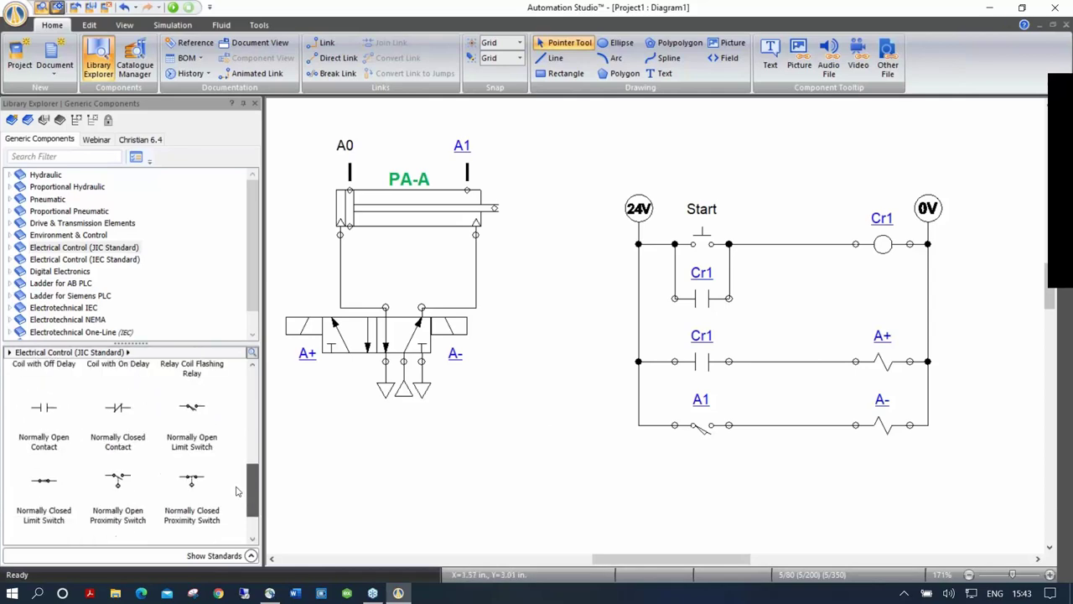
drag(192, 374, 793, 359)
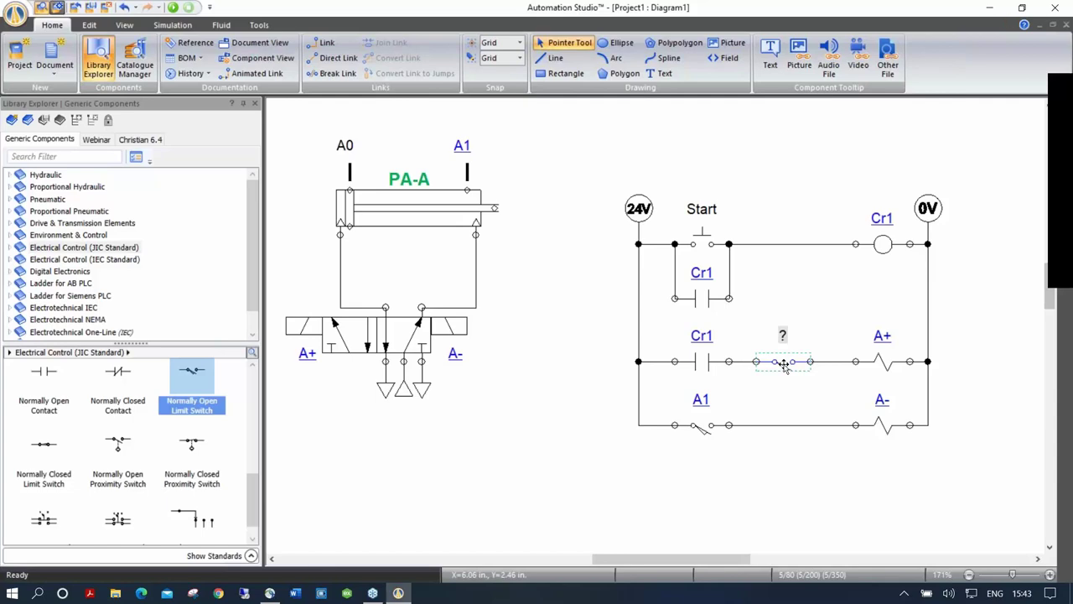
double_click(784, 364)
text(a)
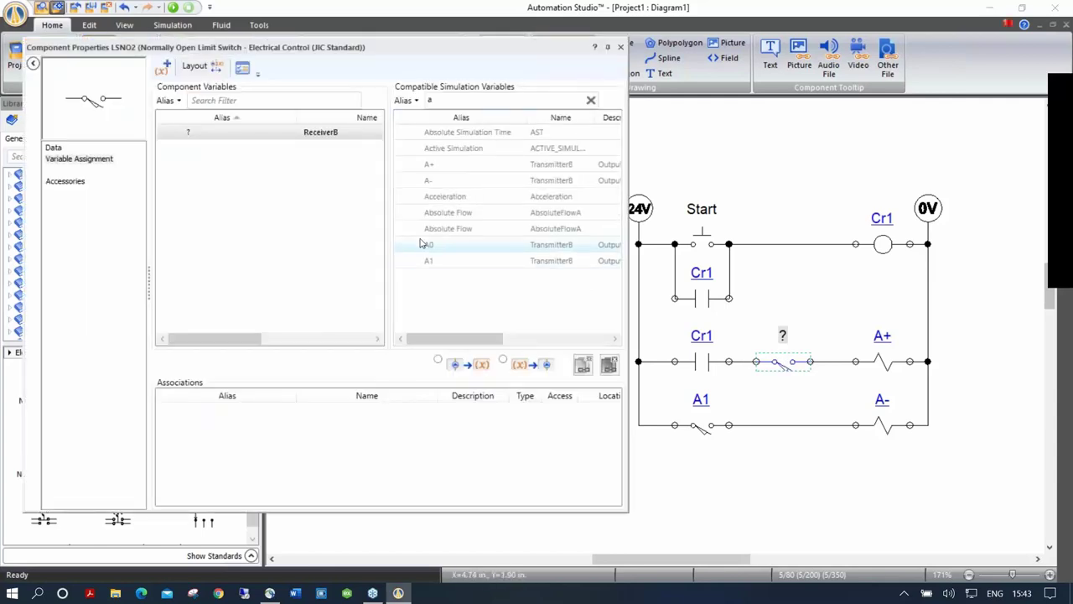
double_click(432, 246)
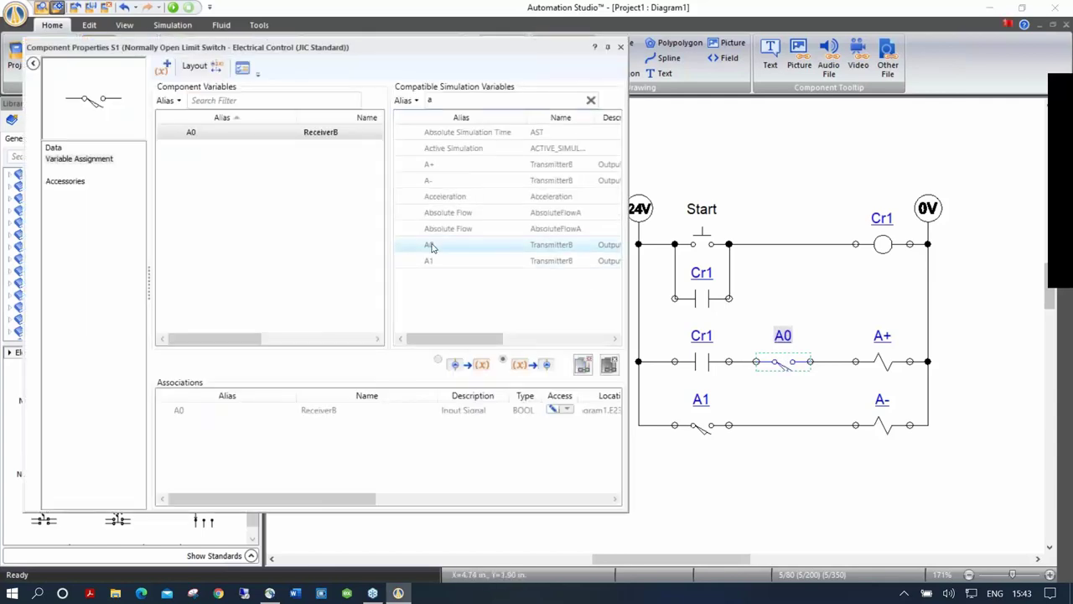
click(621, 47)
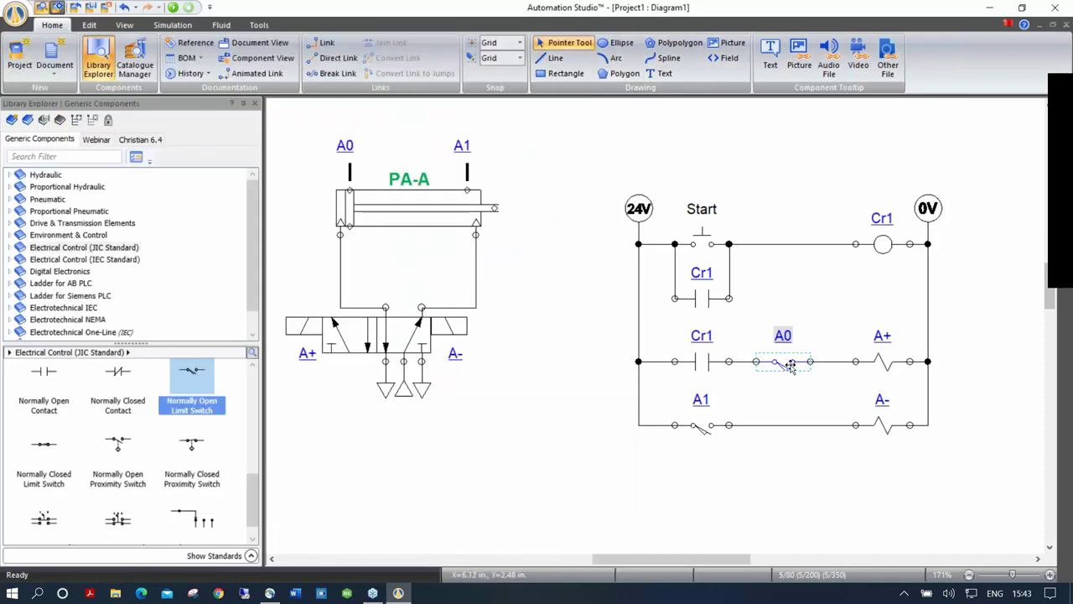
click(784, 434)
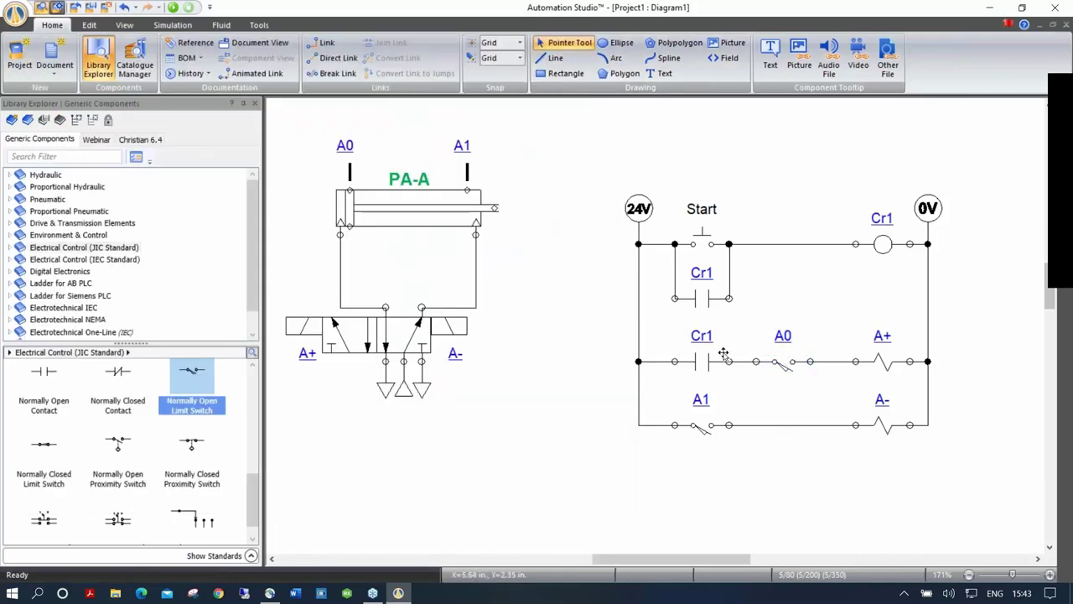
Simulate the circuit with the A0 limit switch and actuate the Start push-button to check the cylinder's cycling.
click(172, 7)
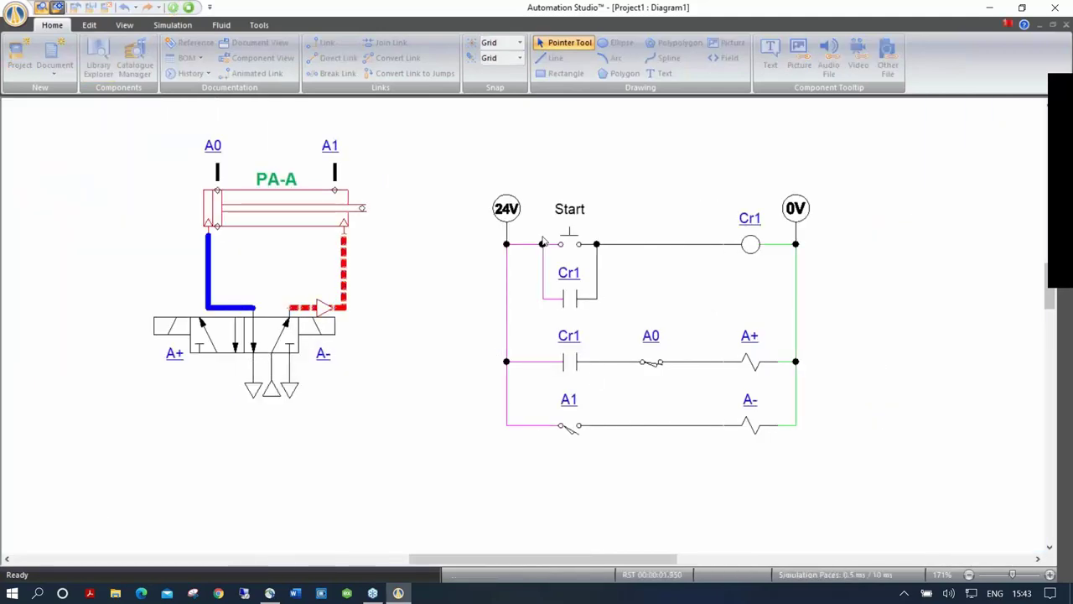
click(570, 240)
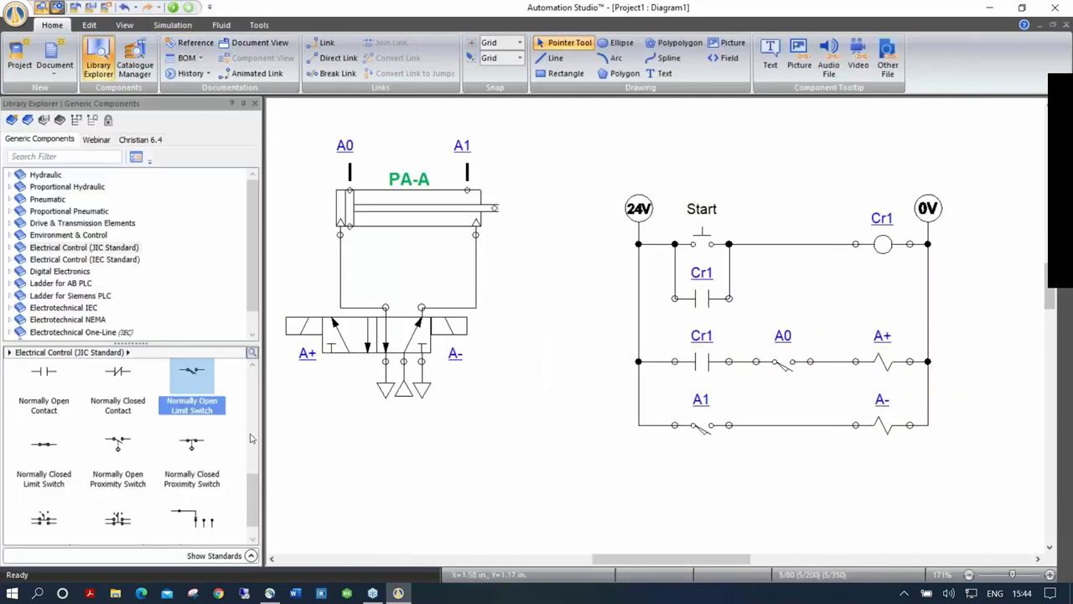
Insert a Normally Closed Push-Button with the alias Stop between the Start push-button and the Cr1 coil.
drag(252, 499, 253, 393)
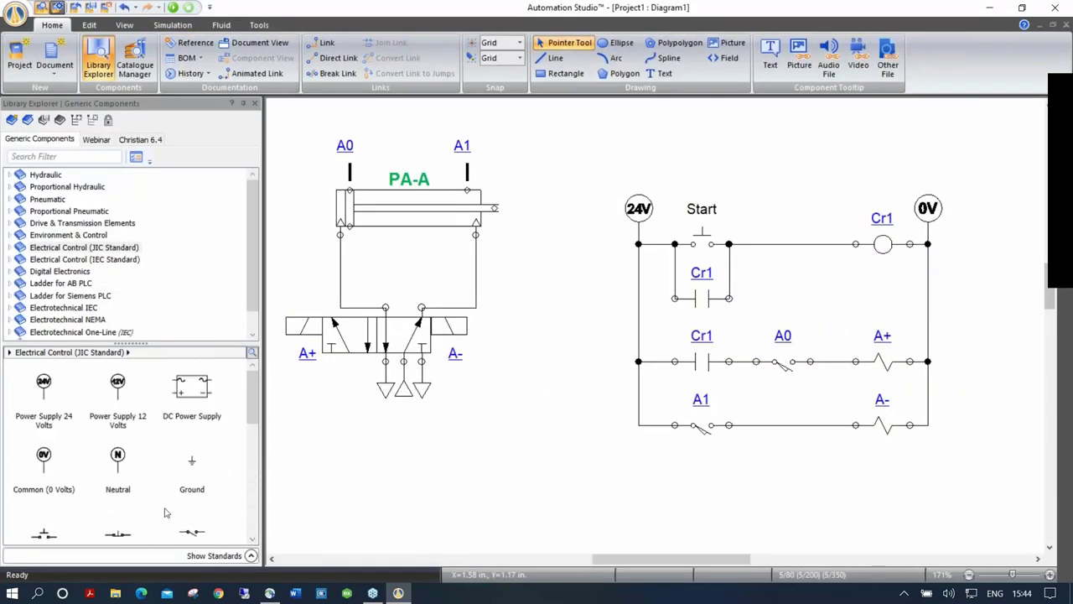
drag(121, 535, 804, 224)
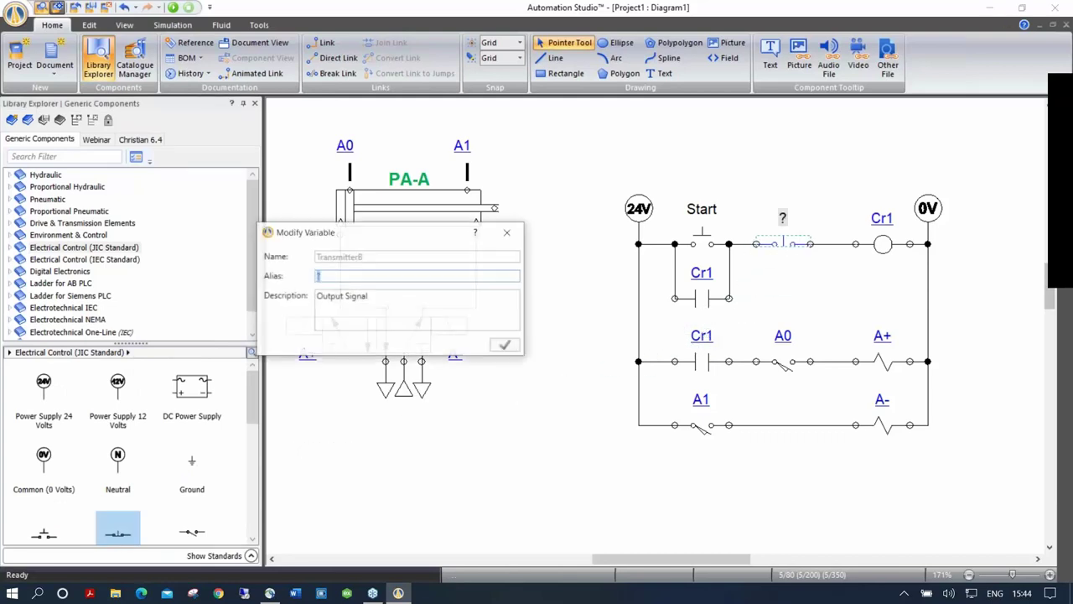
text(Stop)
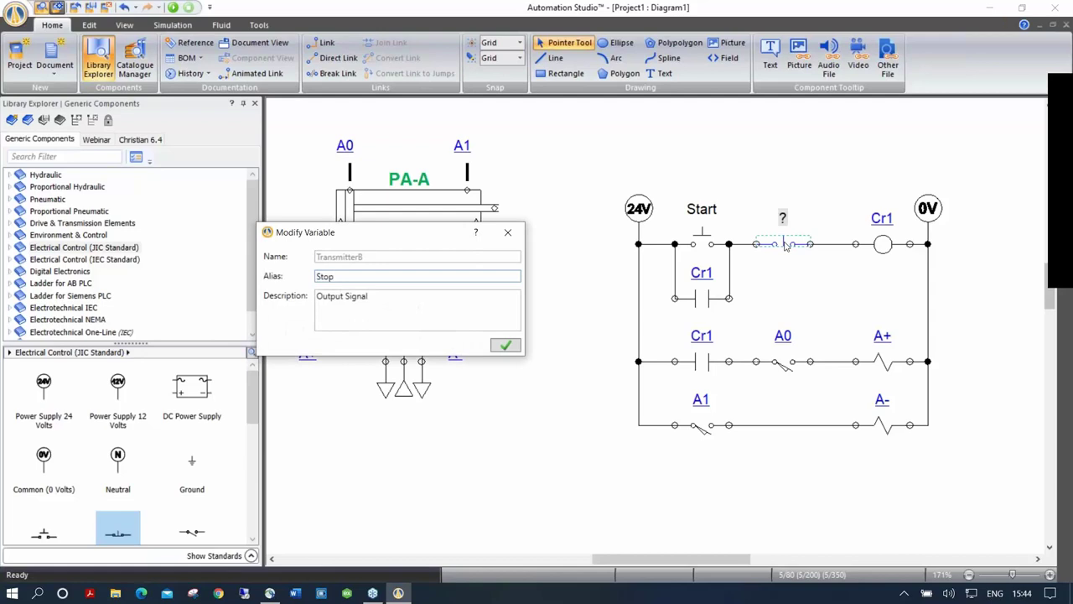
key(Return)
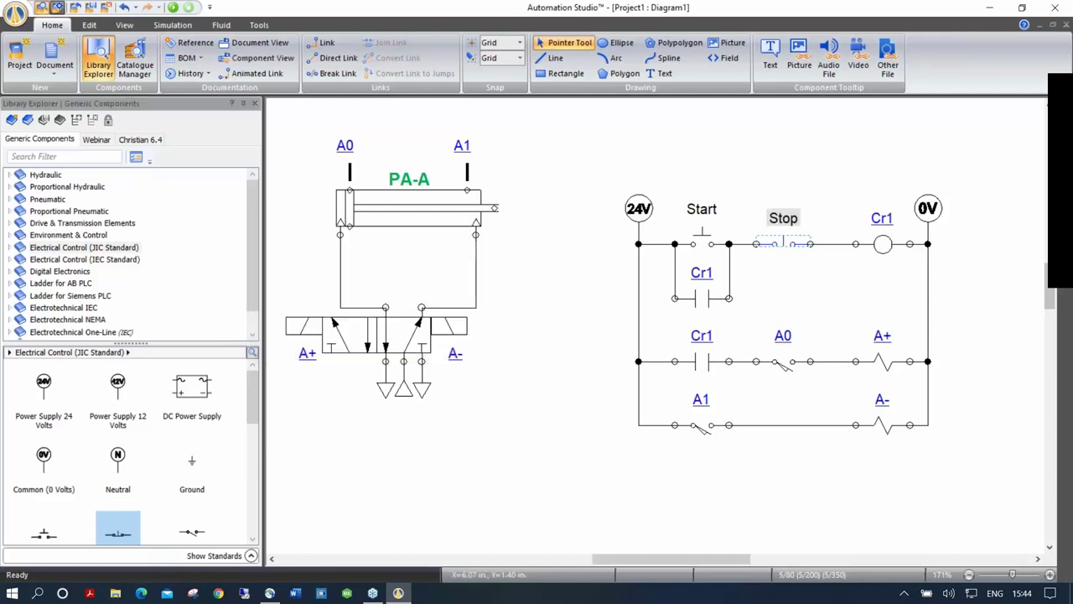
Simulate the circuit with the Stop push-button in place and actuate Start to check the Cr1 latch.
click(174, 8)
click(572, 245)
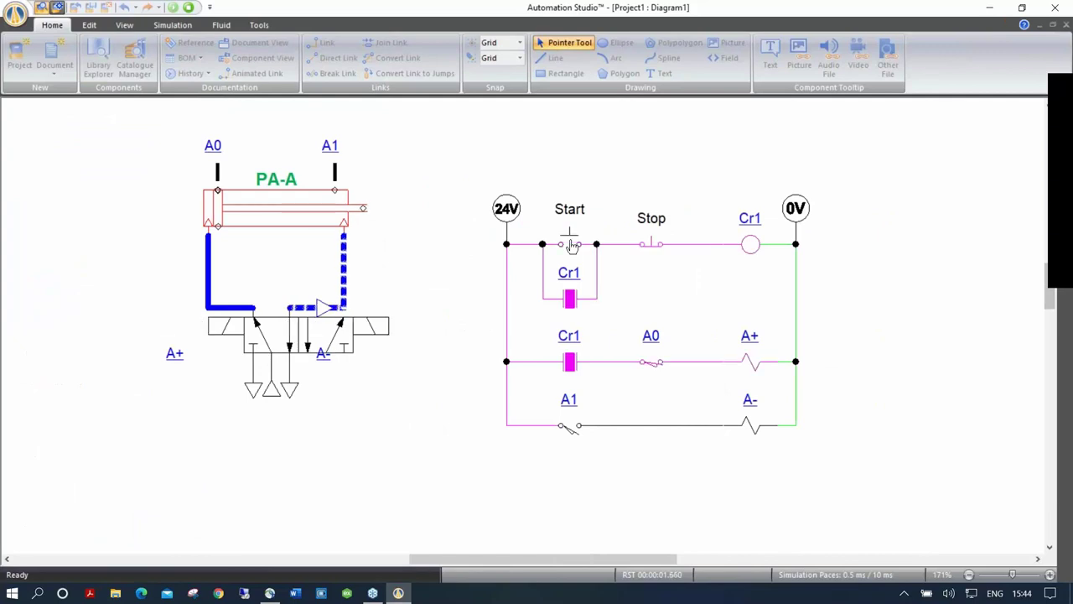
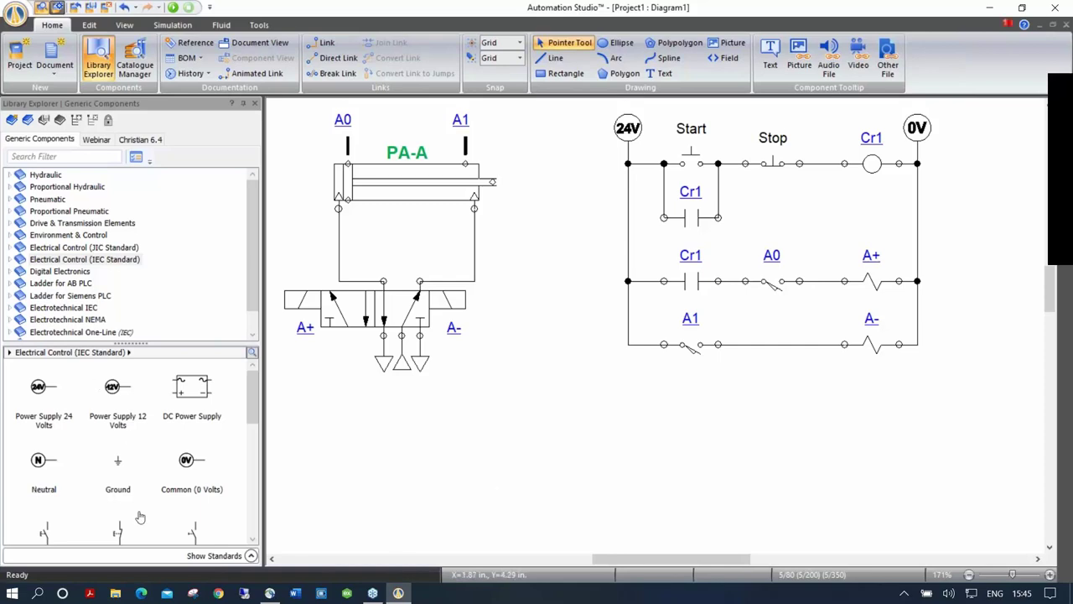
scroll(257, 404, down, 5)
scroll(260, 386, up, 5)
drag(488, 405, 514, 403)
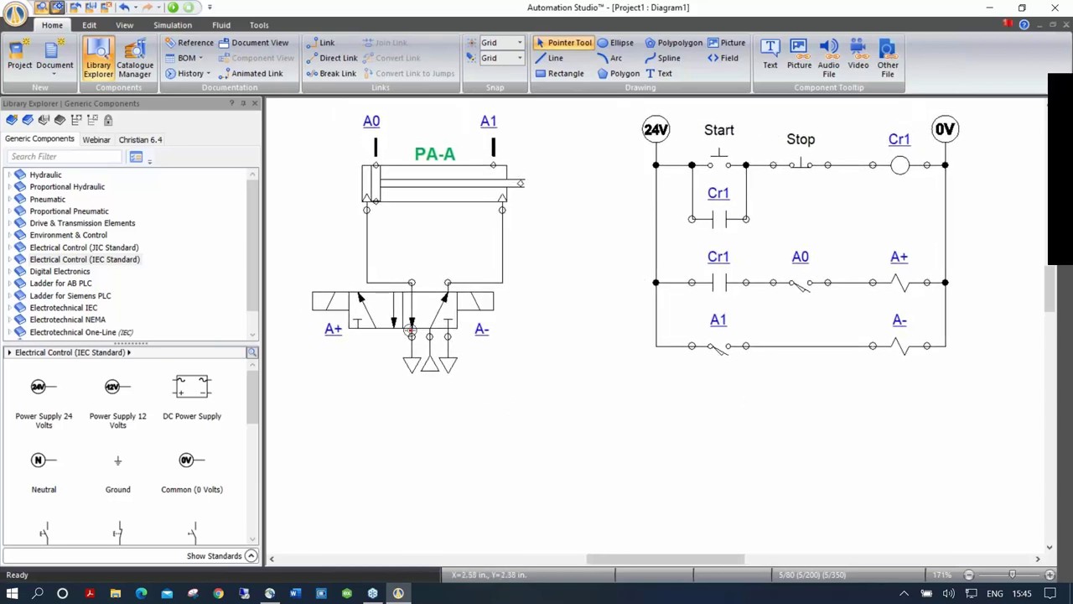
Insert a pneumatic Pressure Indicator from the Measuring Instruments beside cylinder PA-A.
click(11, 199)
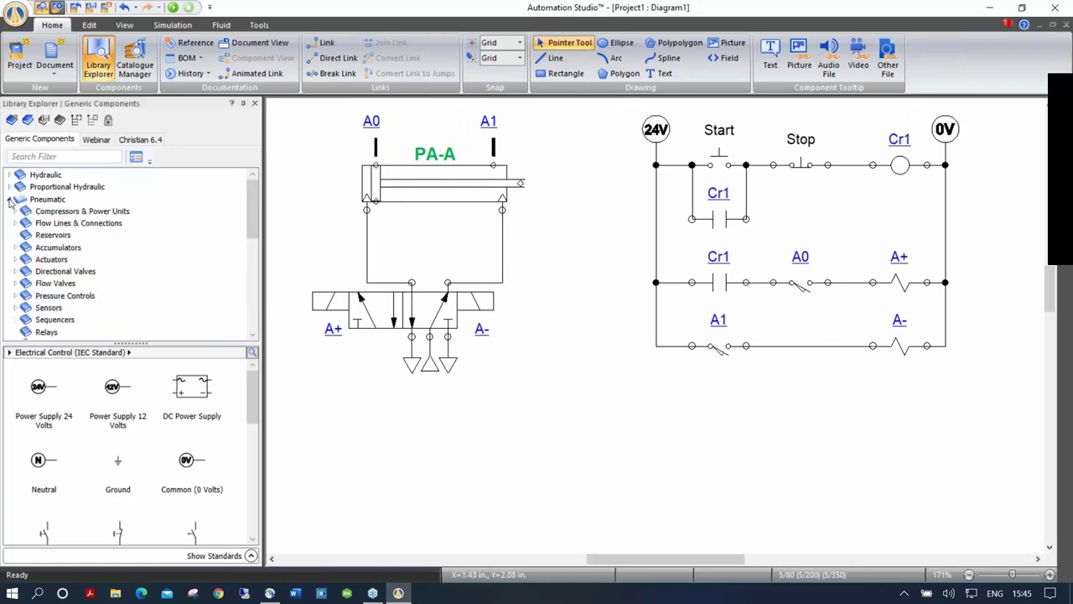
scroll(98, 312, down, 2)
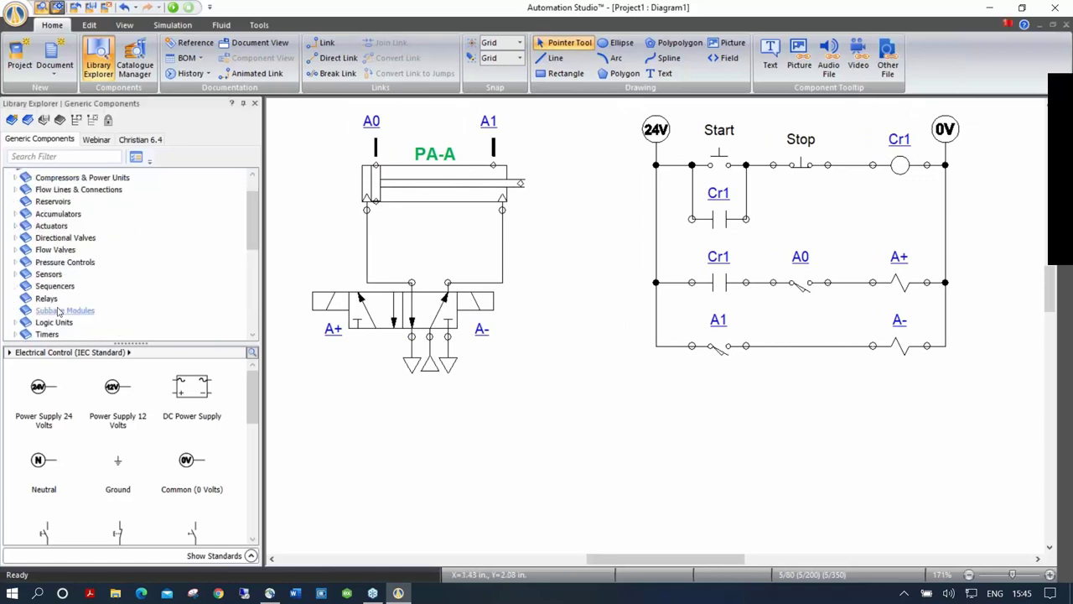
scroll(100, 314, down, 2)
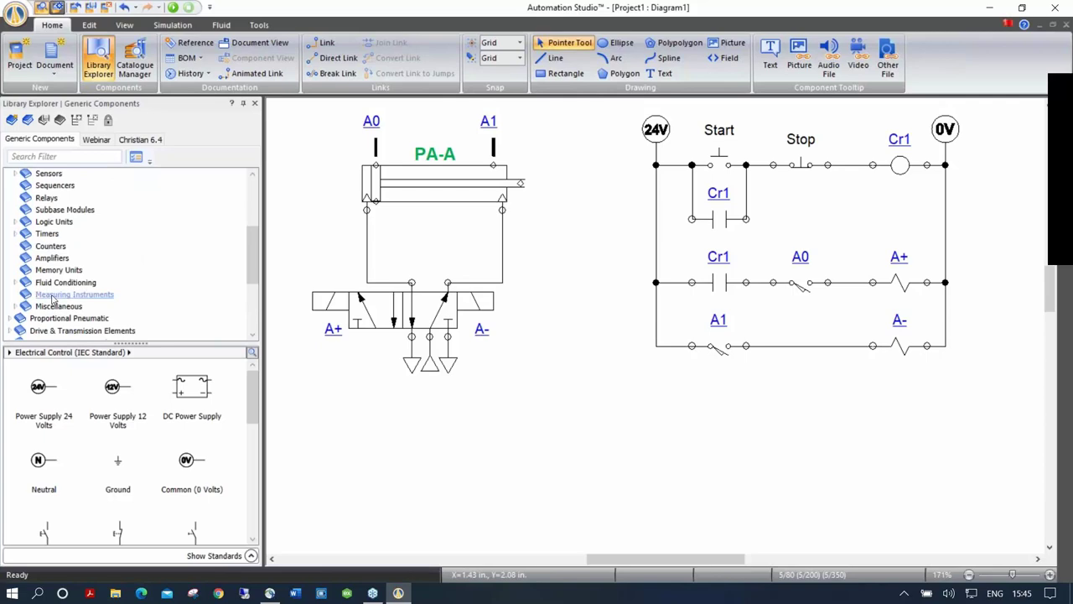
click(55, 298)
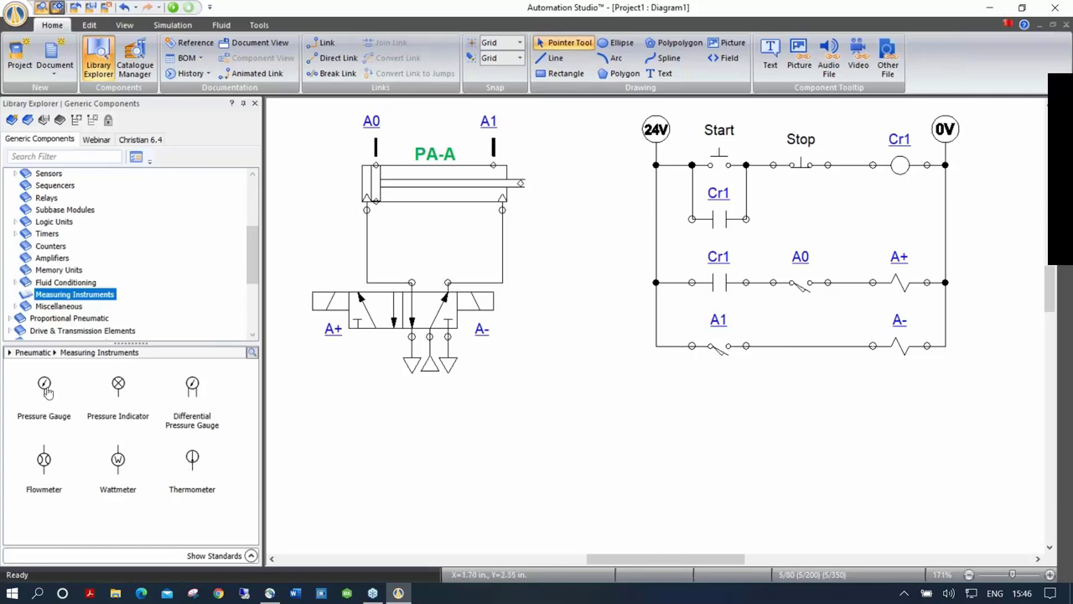
drag(118, 388, 303, 207)
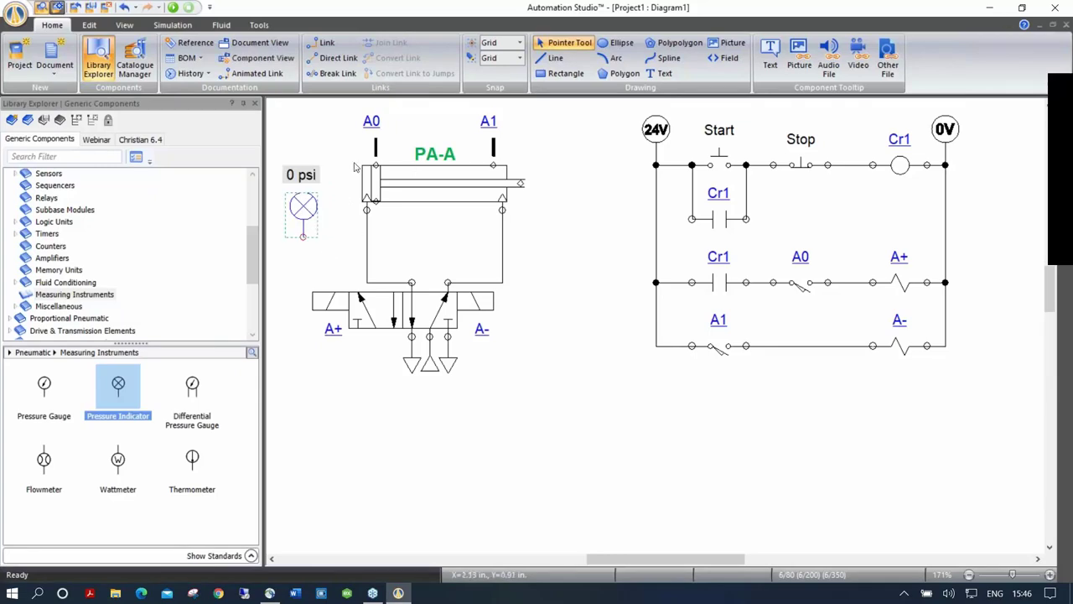
Rotate the pressure indicator so its port faces the cylinder, and connect it to the line feeding PA-A's piston side.
right_click(302, 214)
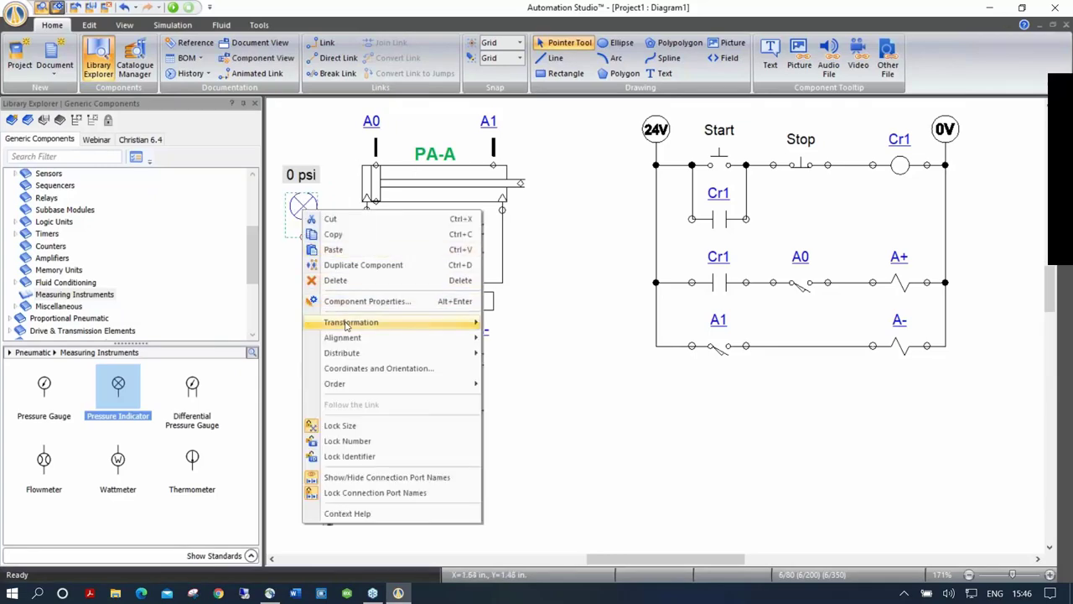
mouse_move(349, 325)
click(519, 339)
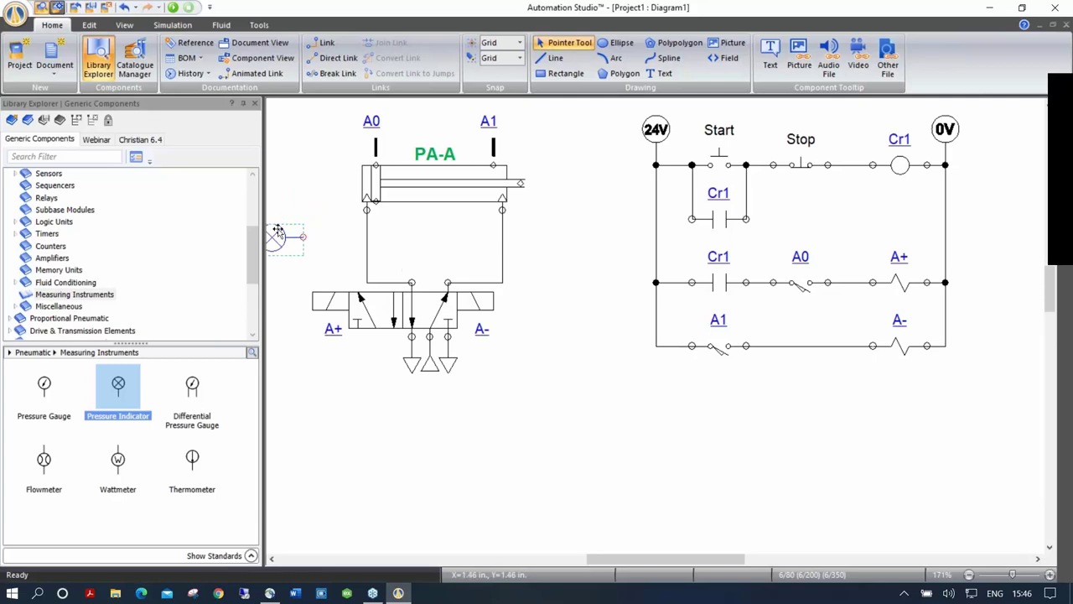
drag(278, 231, 333, 232)
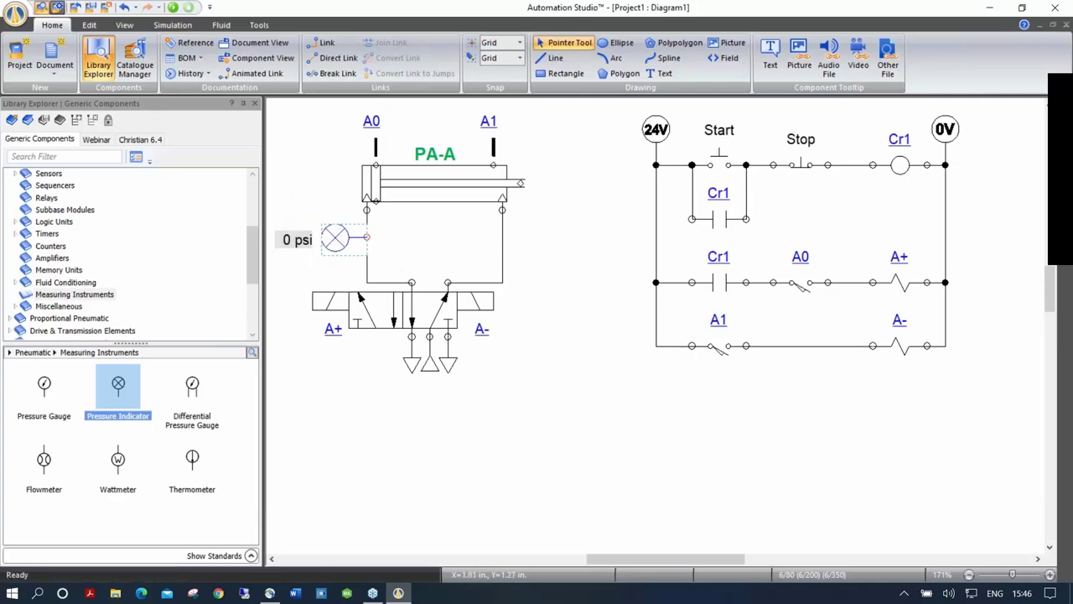
drag(335, 238, 337, 242)
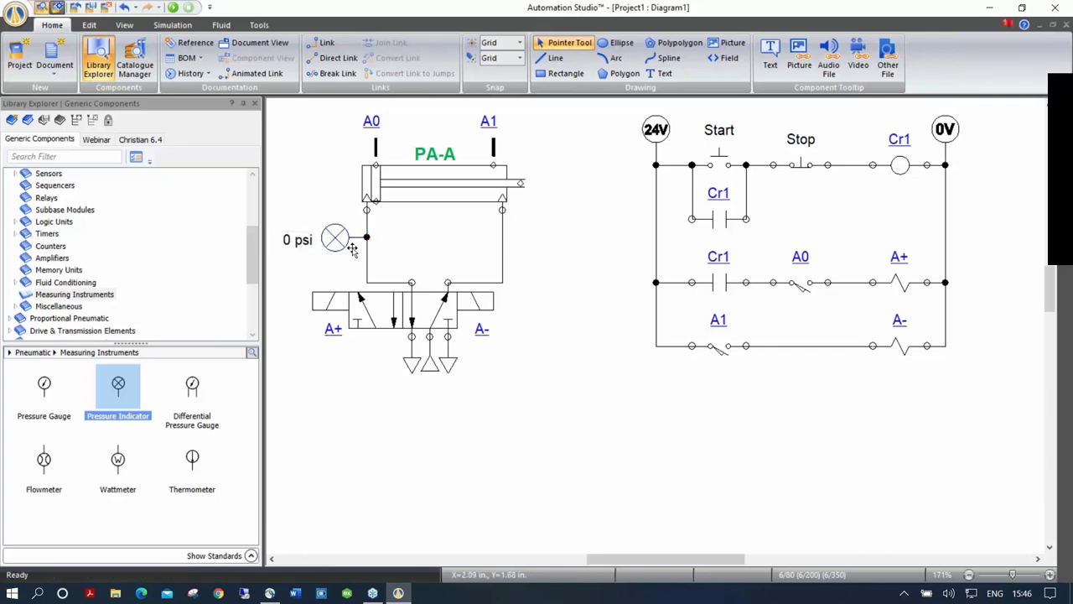
Review the pressure indicator's properties, then simulate the circuit and actuate Start and Stop to check the indicator's response.
double_click(336, 238)
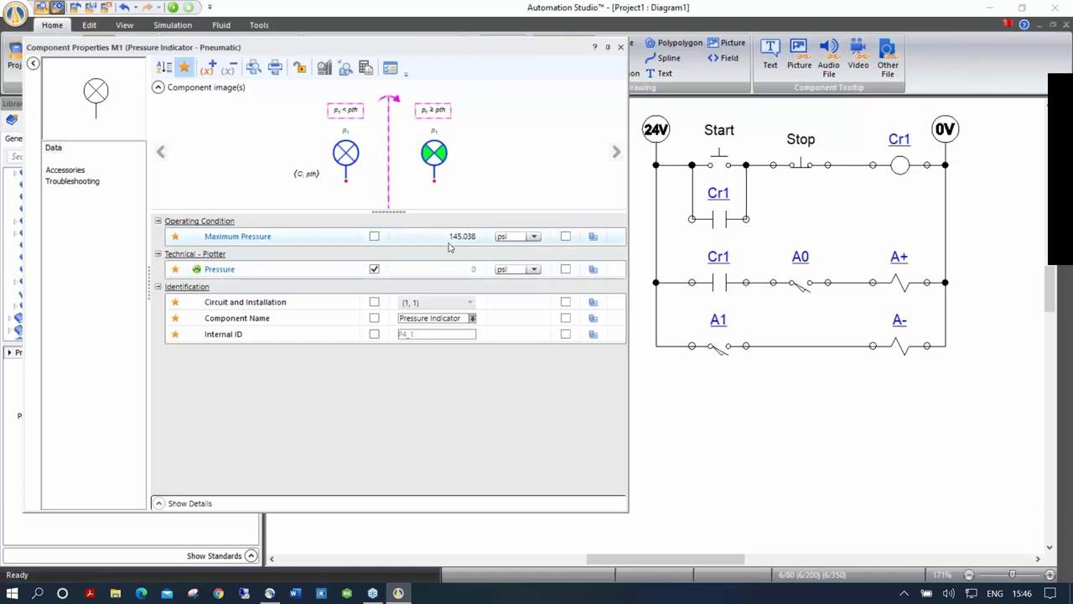
click(621, 47)
click(172, 8)
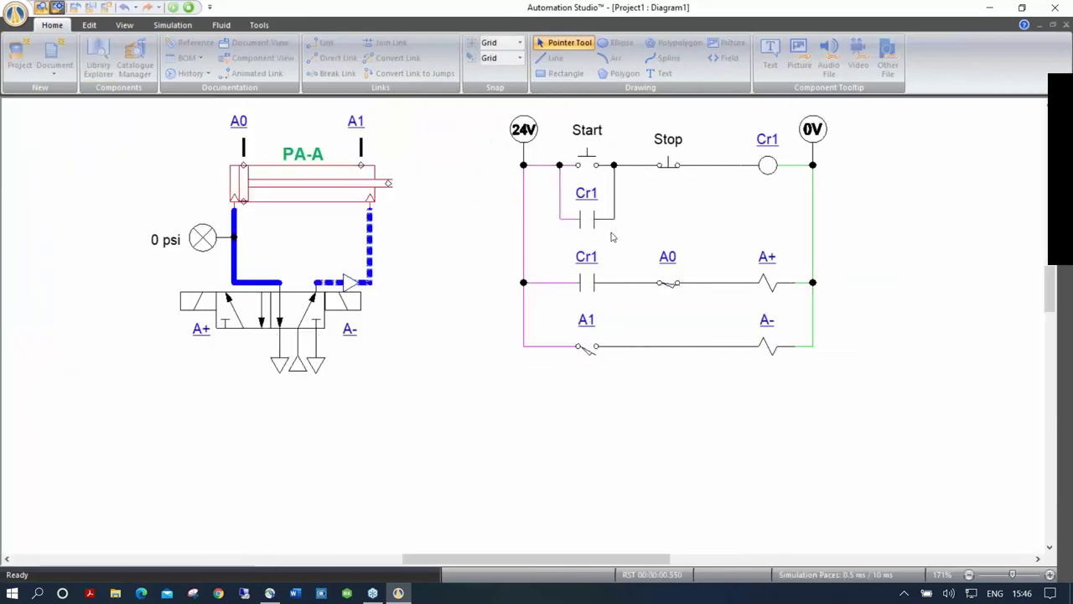
click(590, 164)
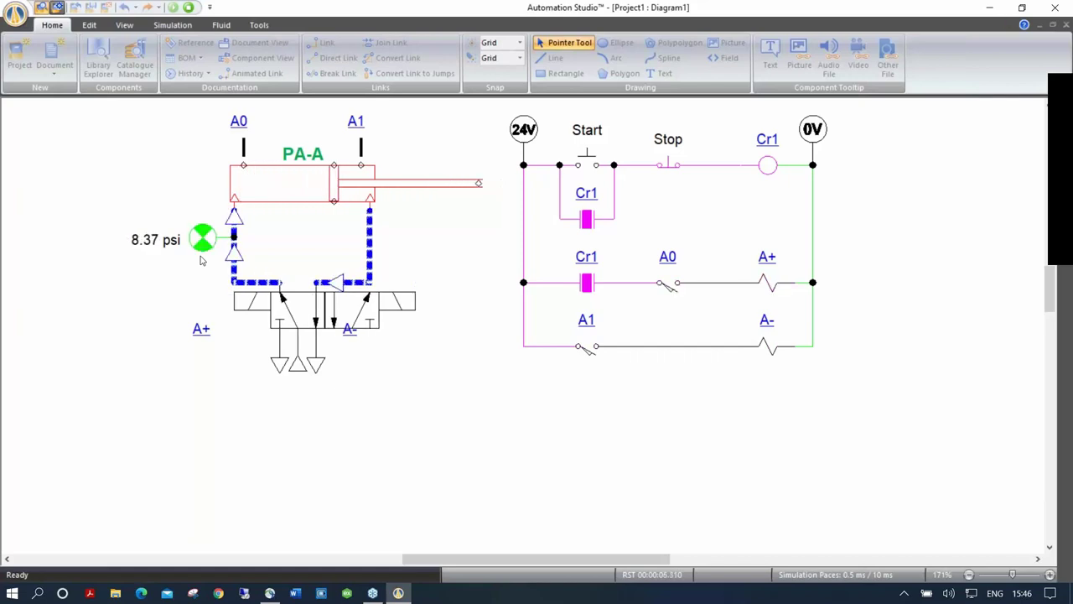
click(666, 151)
click(188, 7)
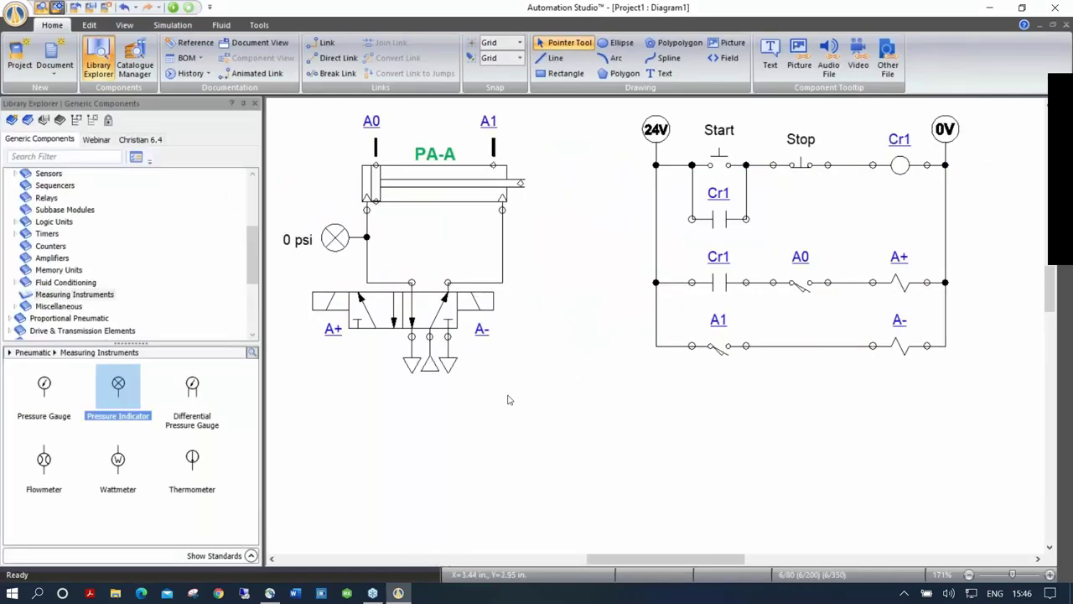
Examine the pressure indicator's maximum pressure and the units available for its Pressure reading.
double_click(334, 237)
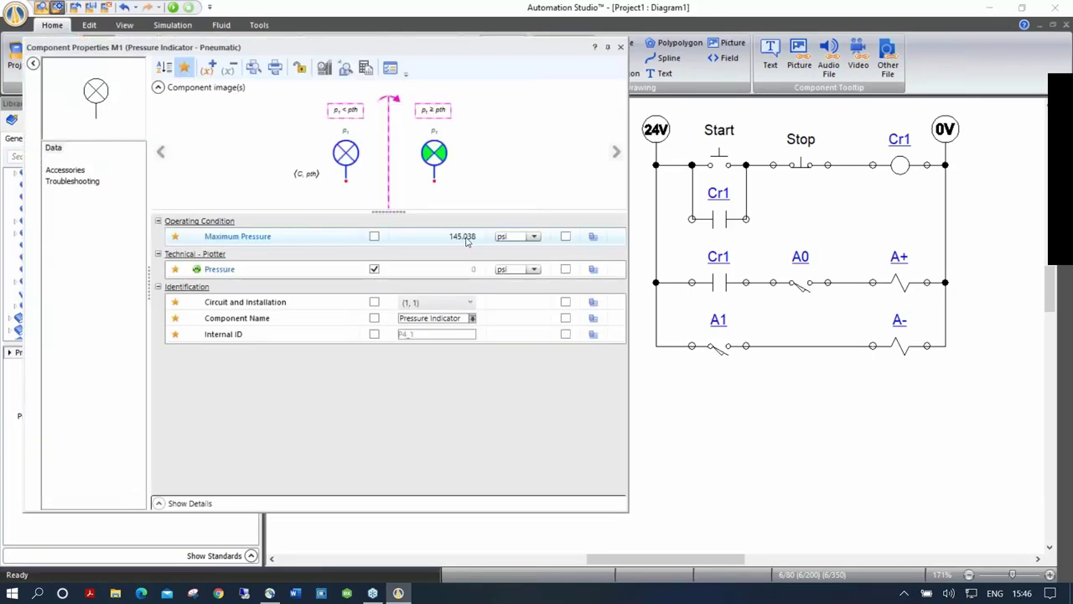
click(533, 269)
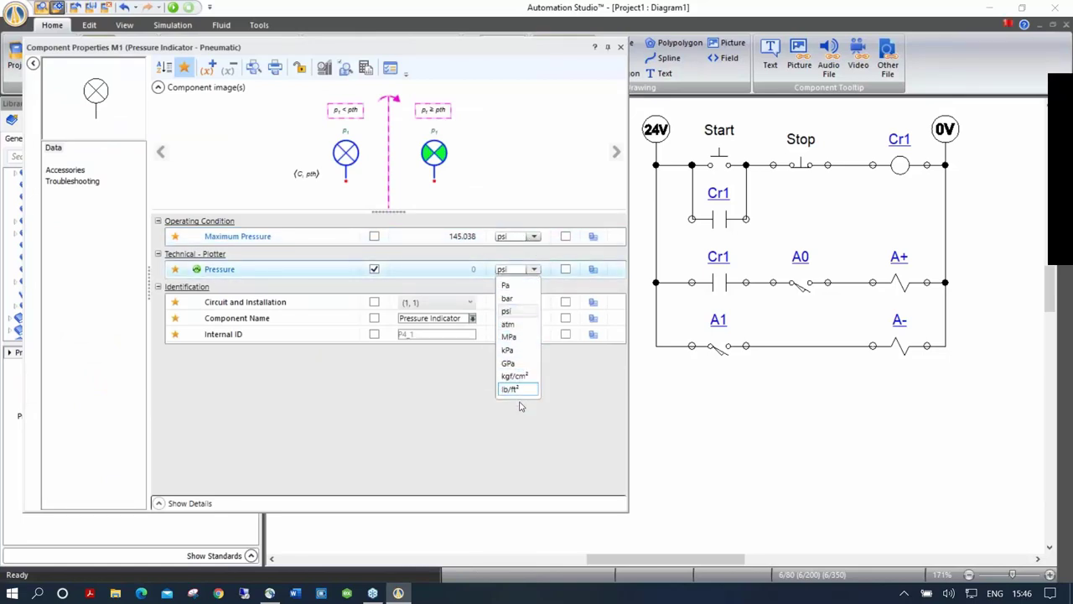
click(620, 48)
click(620, 48)
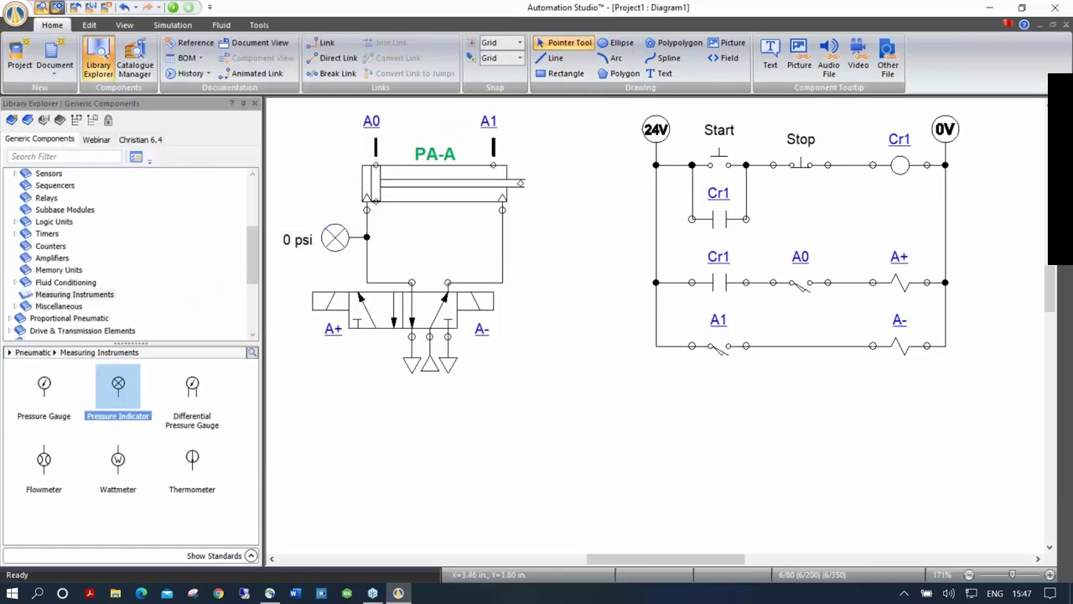
Set the stroke of cylinder PA-A to 30 cm and switch its unit back to inches.
click(432, 187)
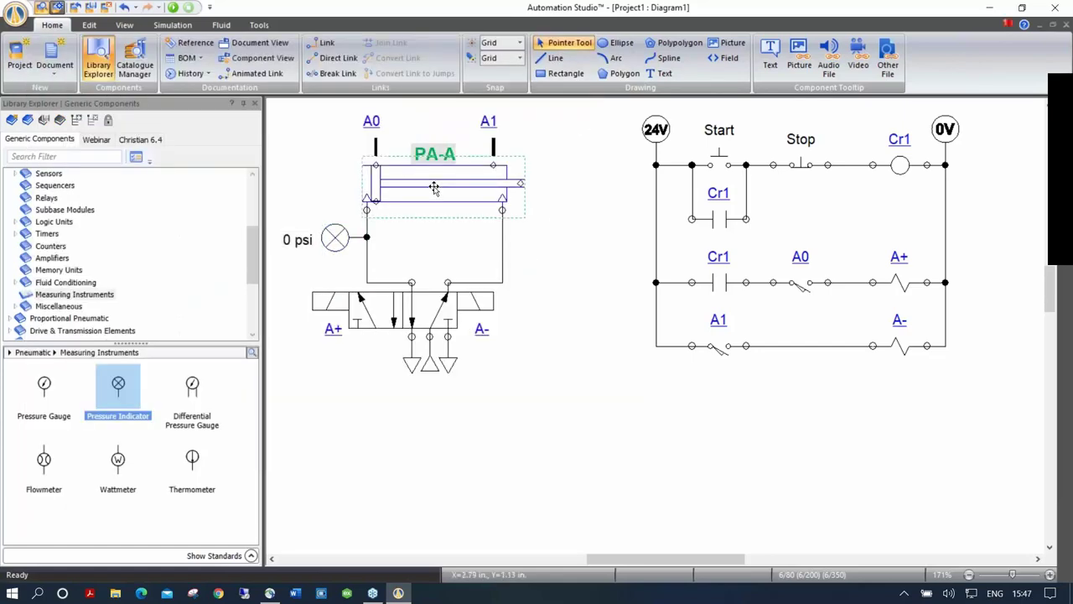
double_click(433, 187)
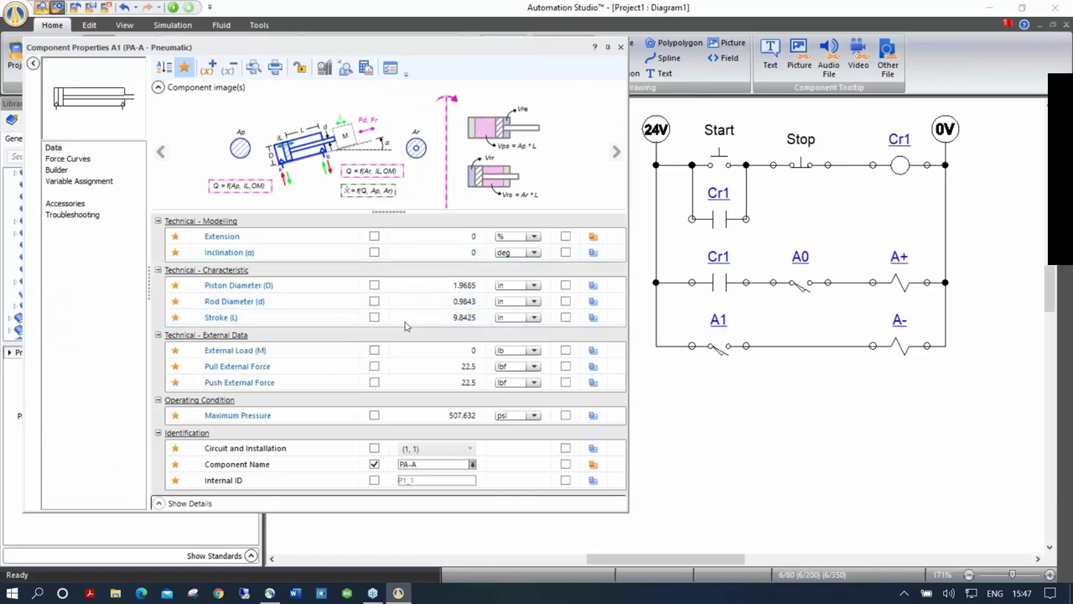
click(443, 316)
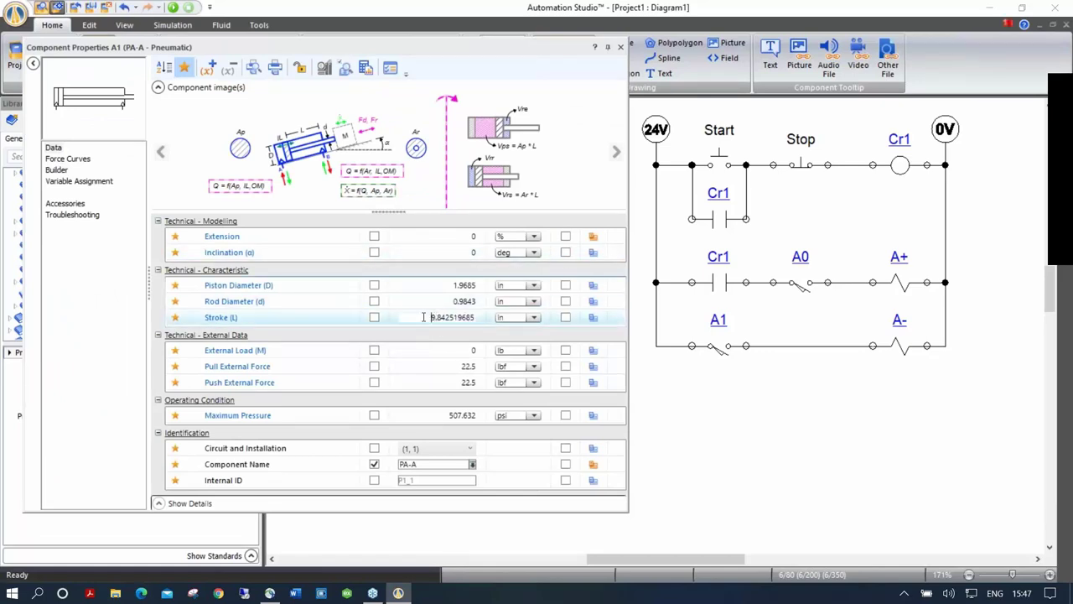
click(533, 317)
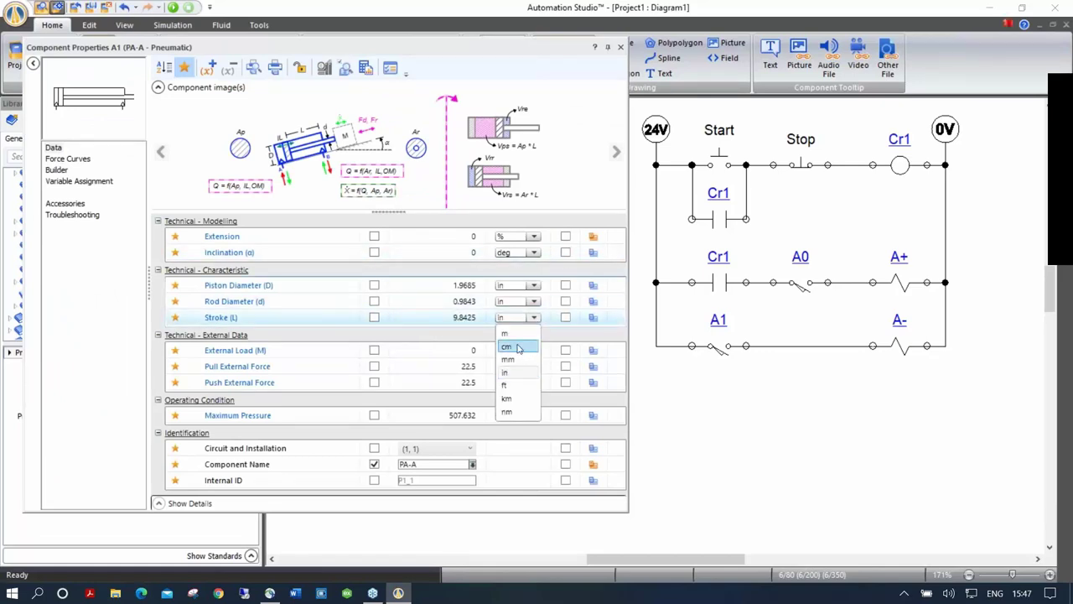
click(517, 347)
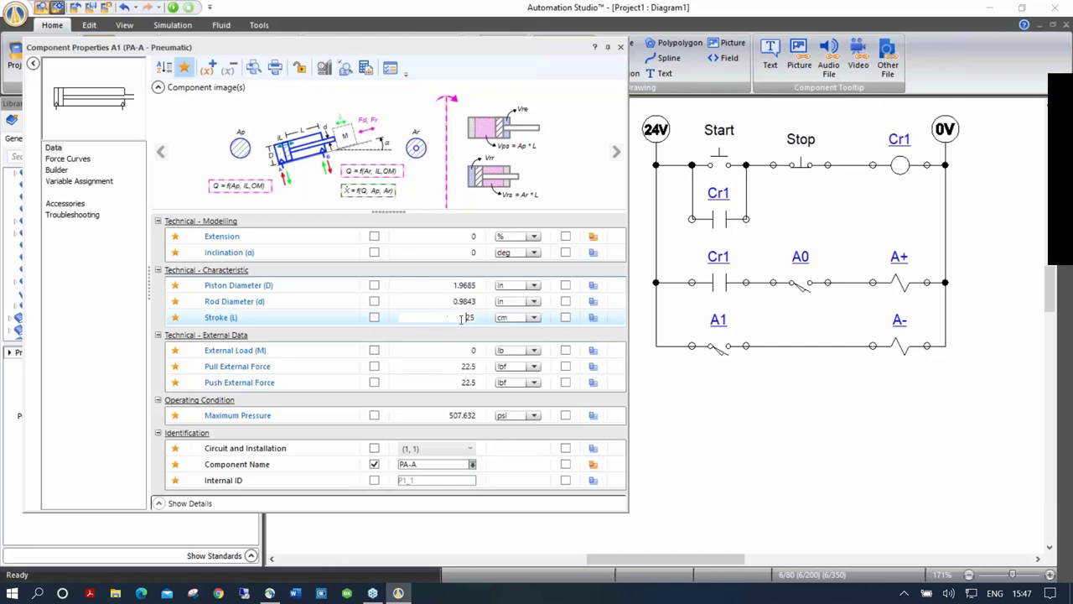
drag(446, 317, 499, 323)
key(Tab)
click(534, 318)
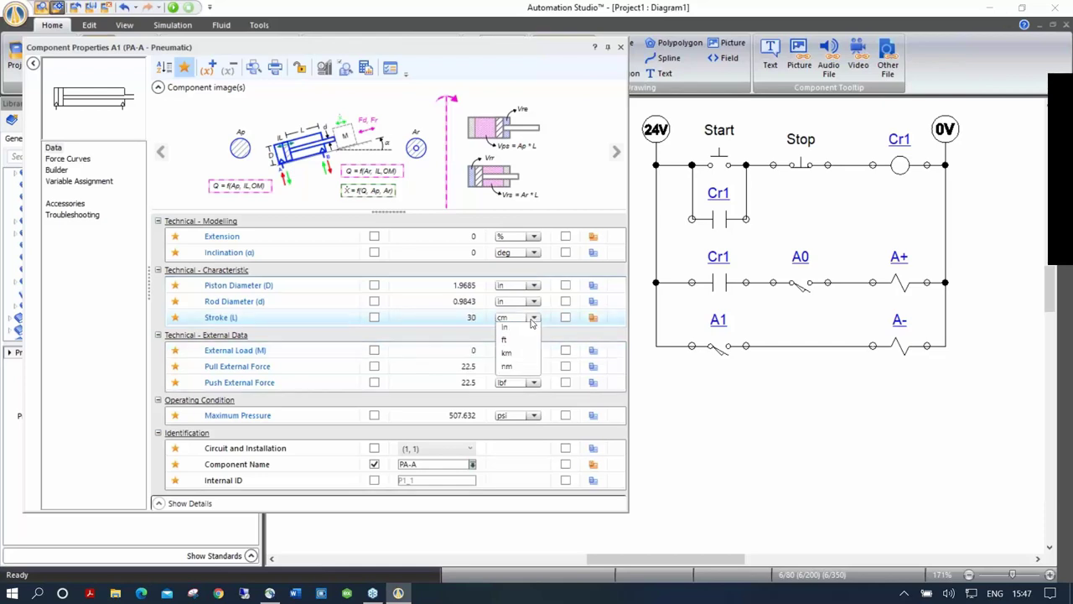
click(513, 373)
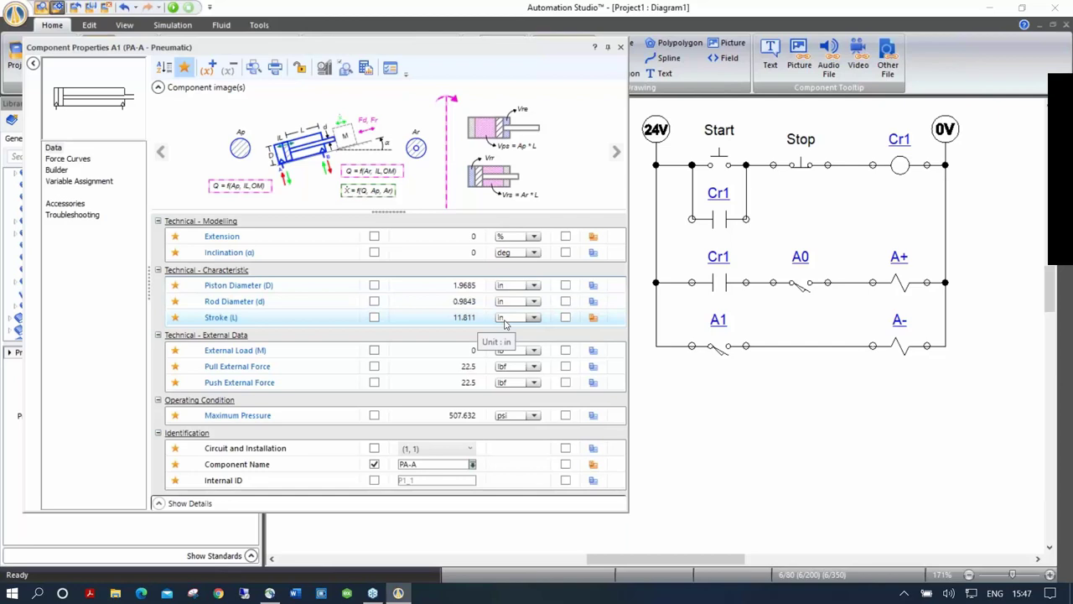
click(620, 47)
click(629, 286)
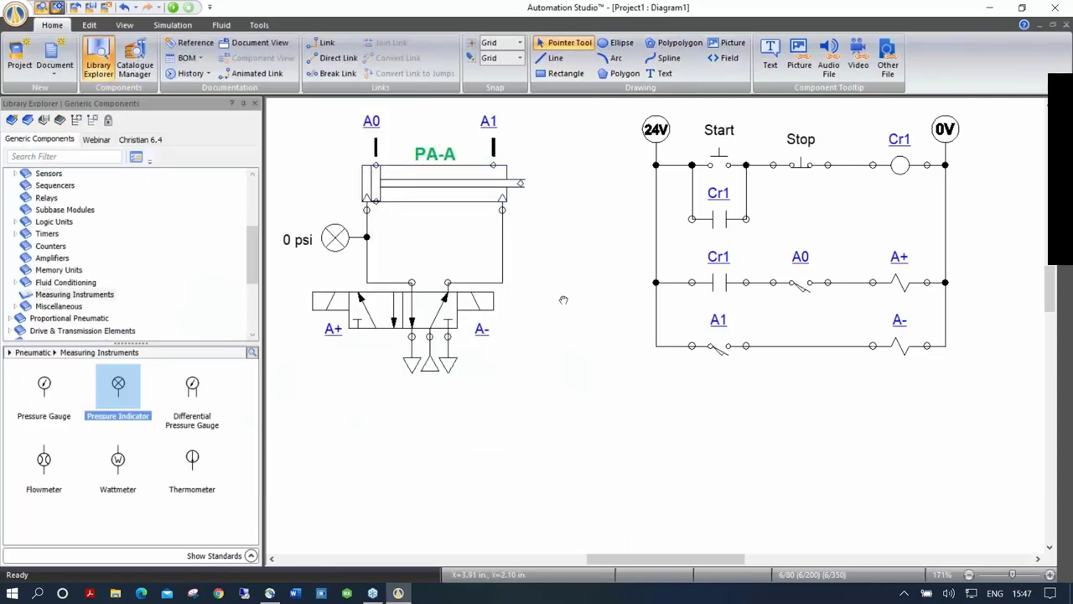
Delete the whole electrical control circuit, from the 24V supply to the 0V common, keeping only the pneumatic circuit.
drag(562, 299, 580, 314)
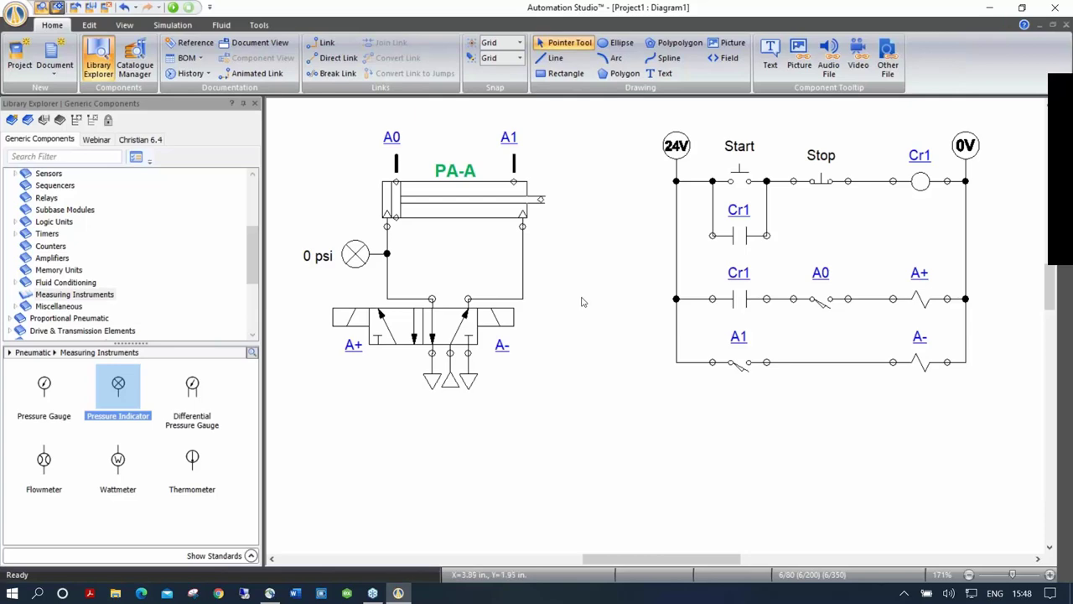
scroll(580, 299, down, 2)
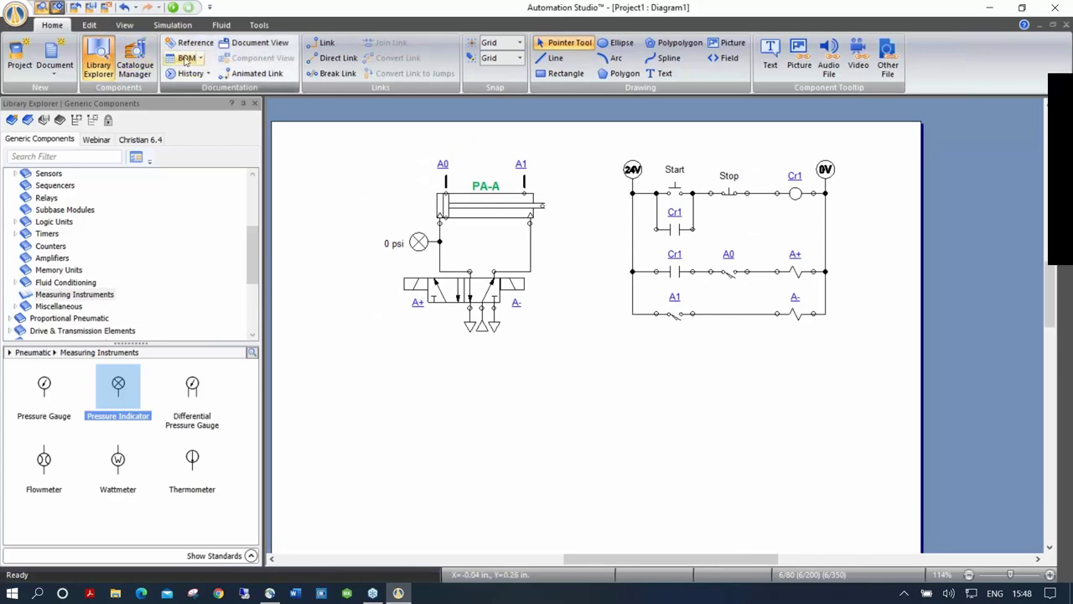
drag(589, 141, 854, 375)
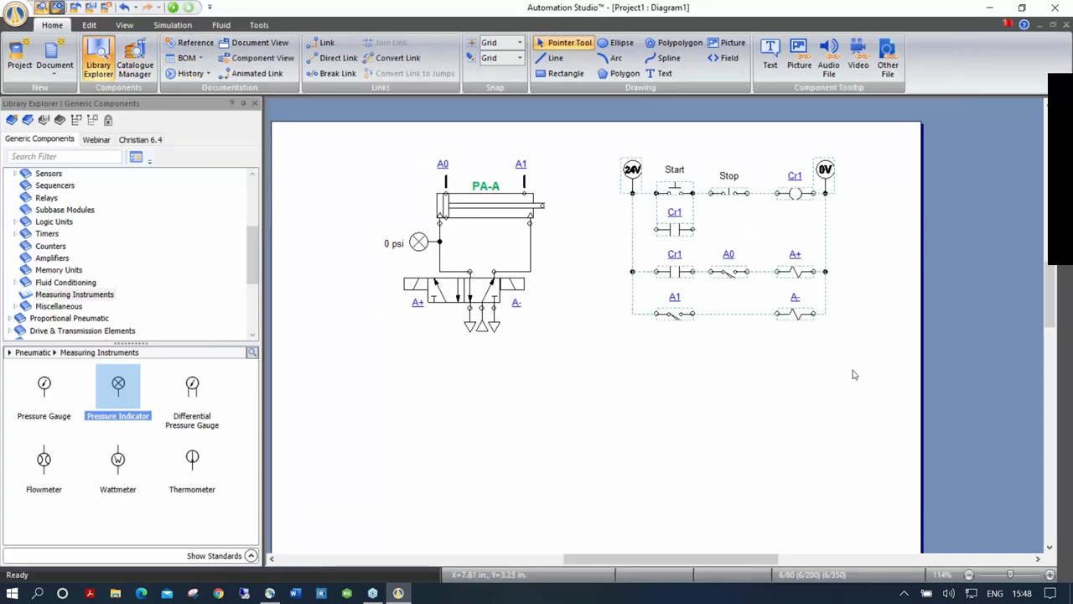
key(Delete)
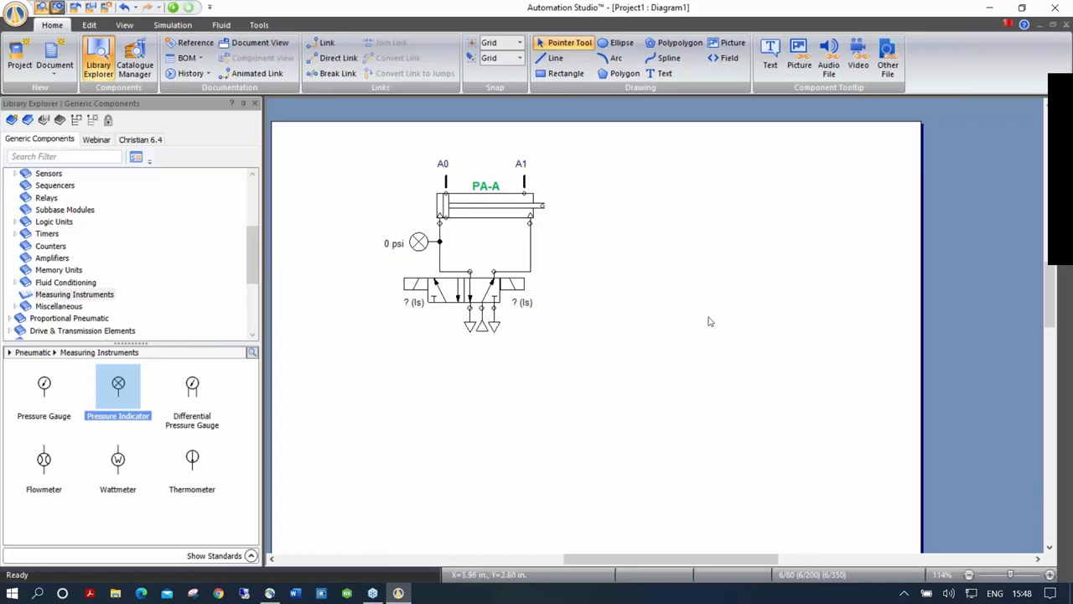
Insert a BOM component report within the page beside the pneumatic circuit and unlock it for editing.
click(186, 58)
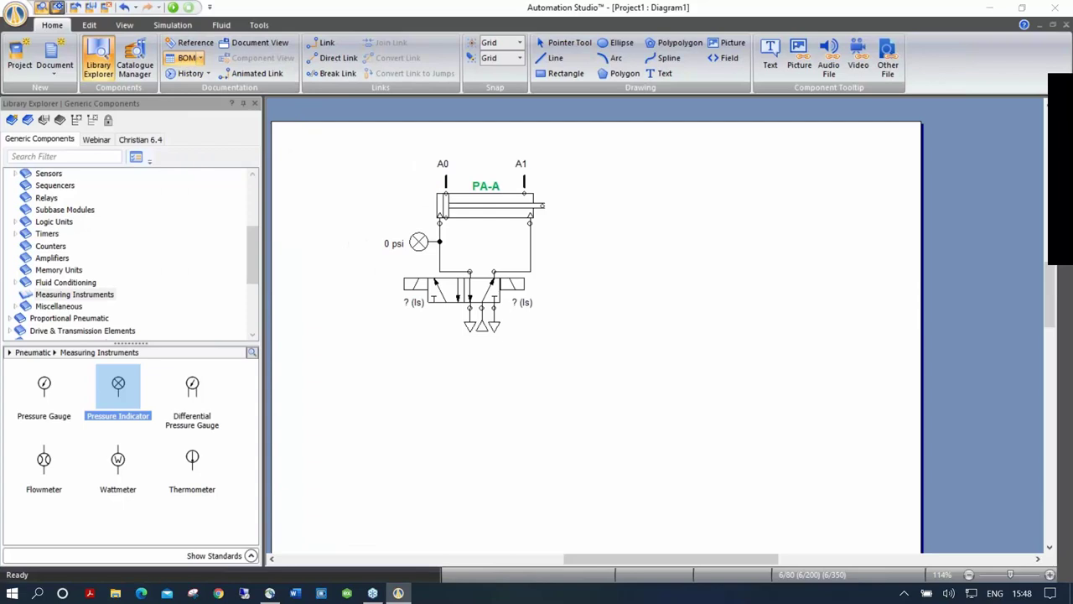
click(651, 199)
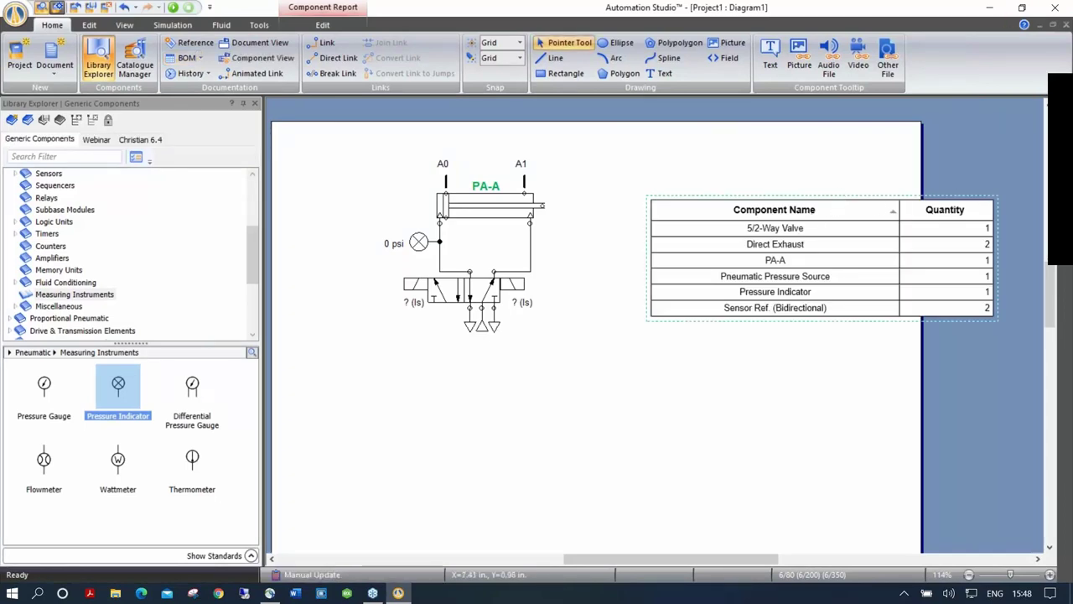
drag(845, 201, 761, 133)
right_click(760, 133)
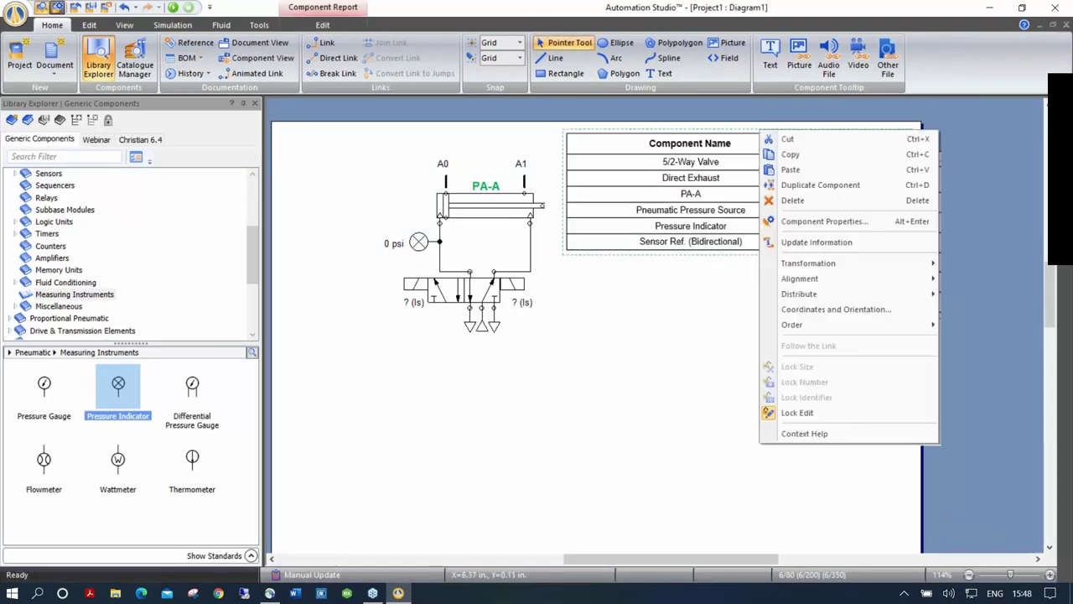
click(813, 420)
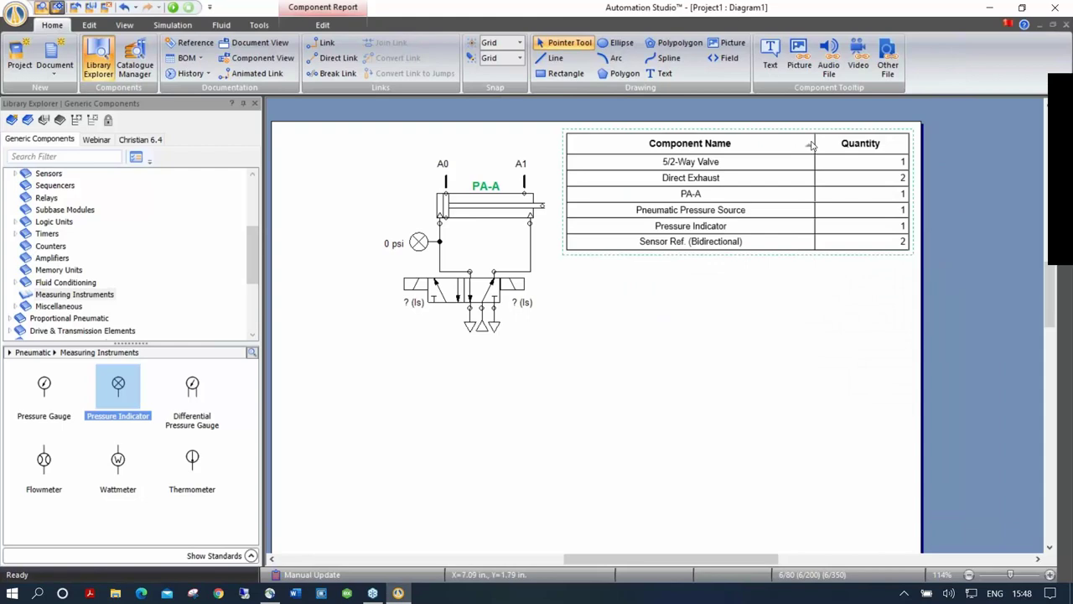
Sort the component report by Quantity in ascending order and narrow the Component Name and Quantity columns.
click(810, 144)
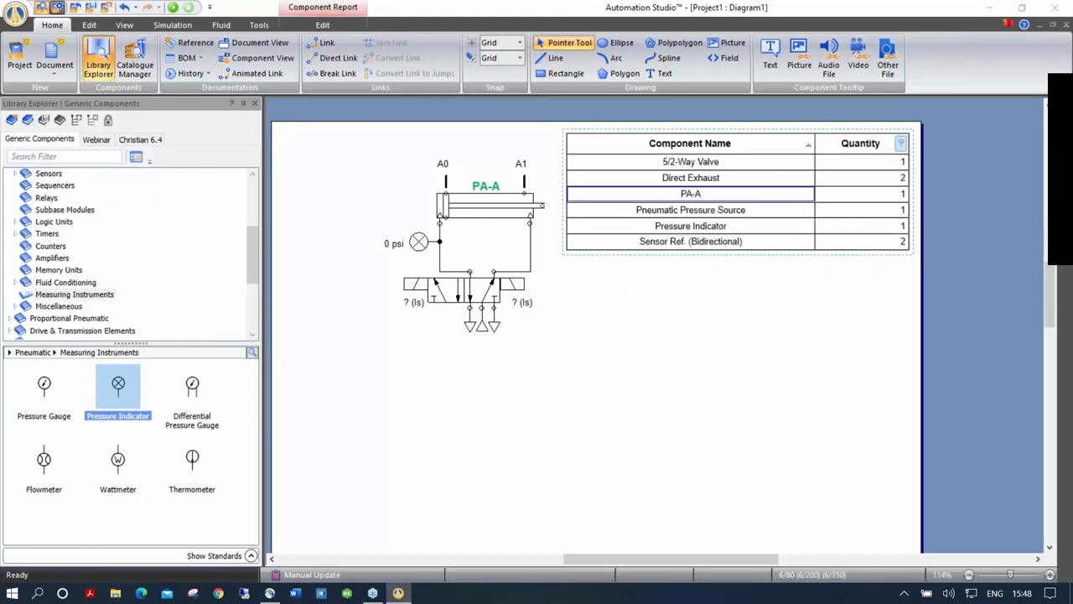
click(830, 143)
drag(814, 144, 726, 146)
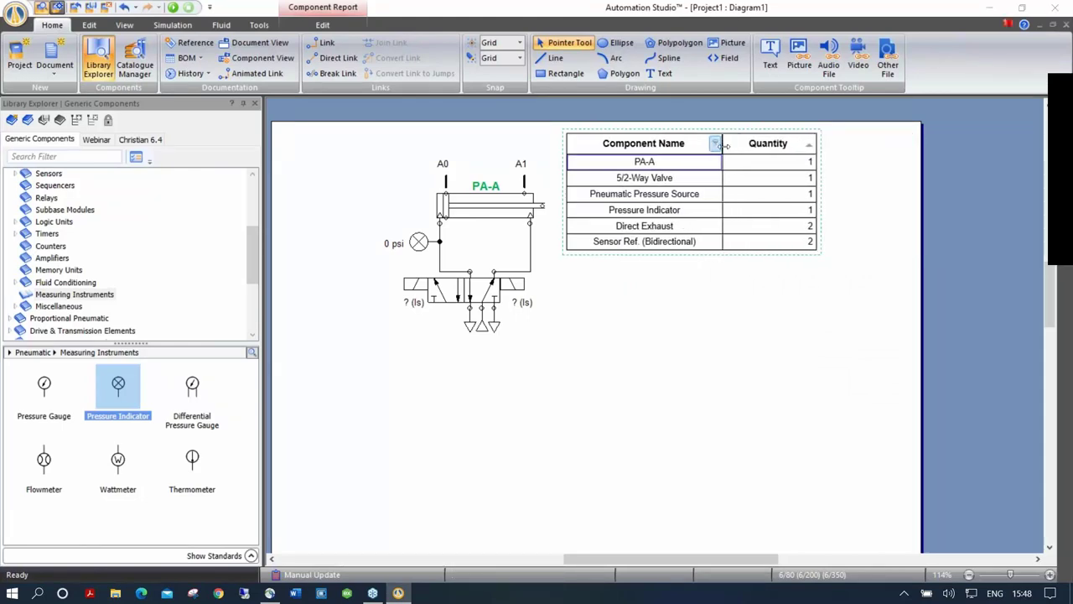
drag(814, 143, 782, 139)
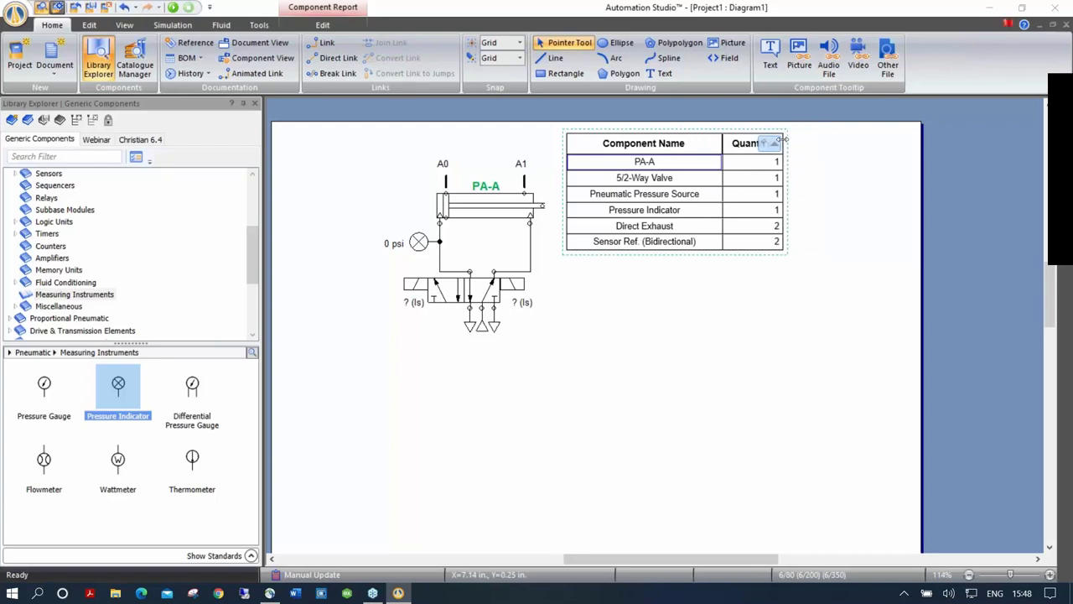
Move the component report to the page's upper-right corner, away from the pneumatic circuit, and finish editing it.
click(705, 133)
drag(810, 143, 815, 141)
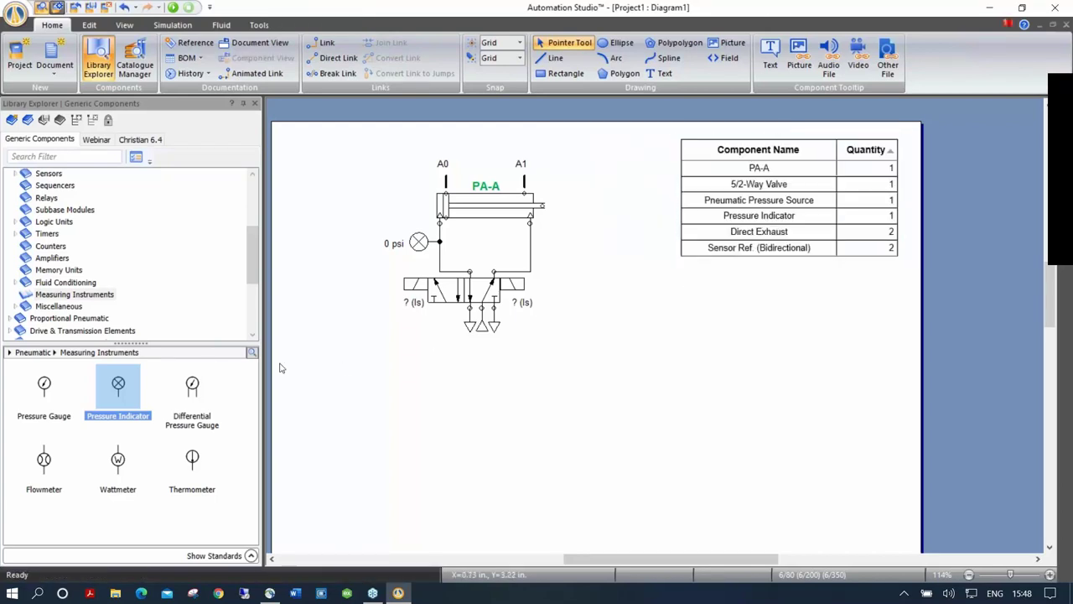
Place a Spring Loaded Check Valve from the pneumatic Non-Return Valves beside the circuit to test the report's updating, and delete it again.
click(14, 221)
click(52, 246)
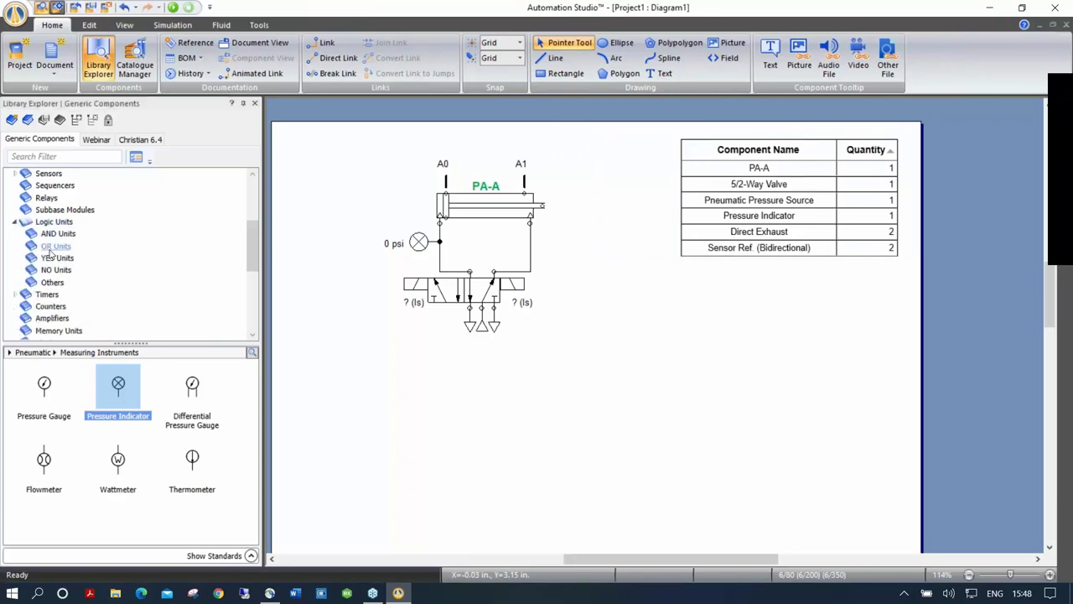
scroll(54, 258, up, 1)
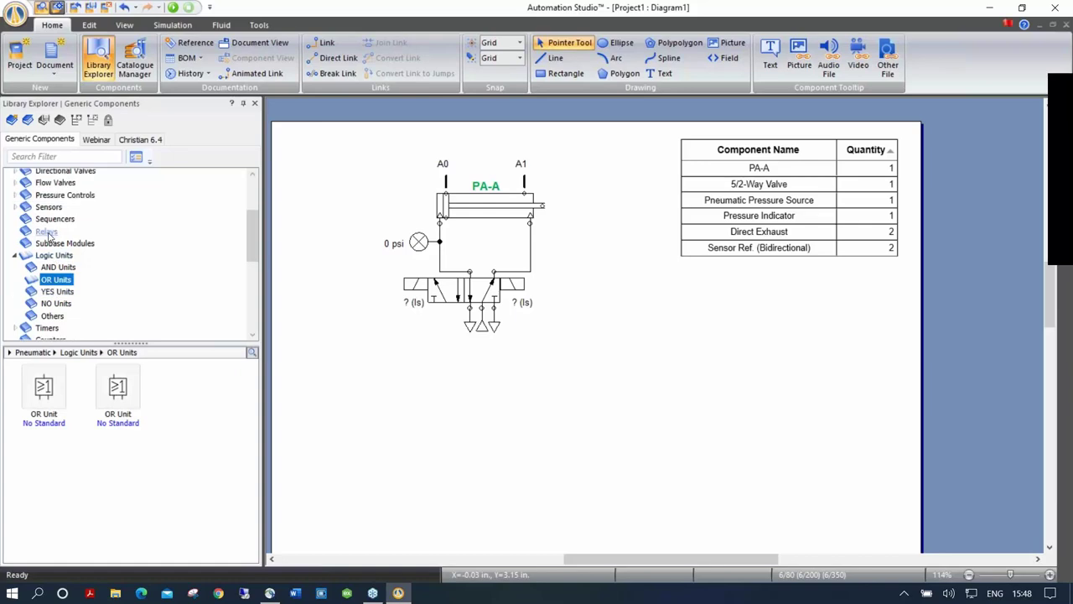
click(15, 185)
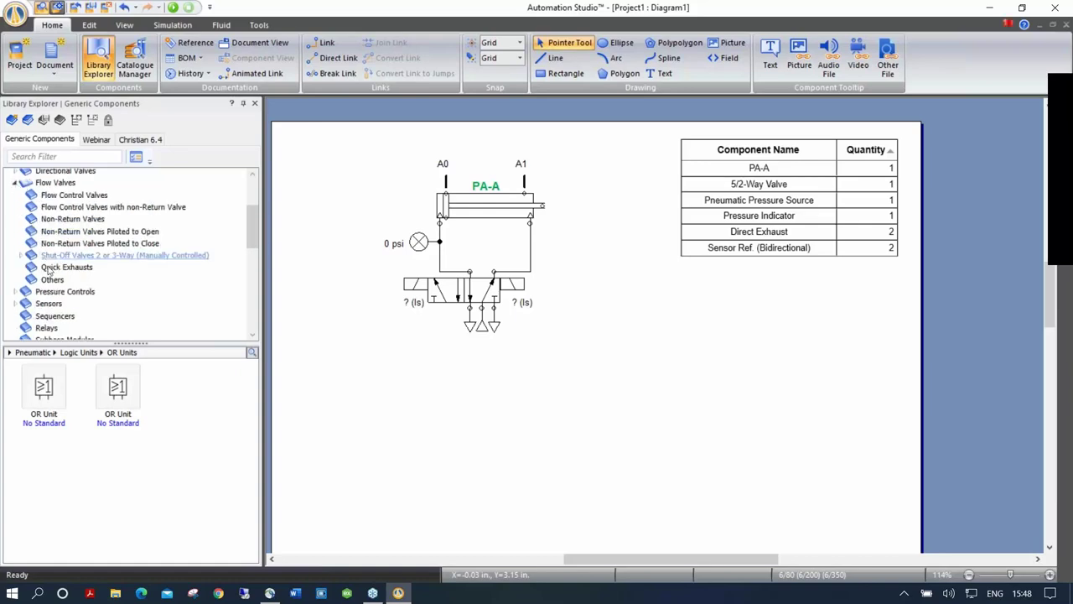
click(70, 220)
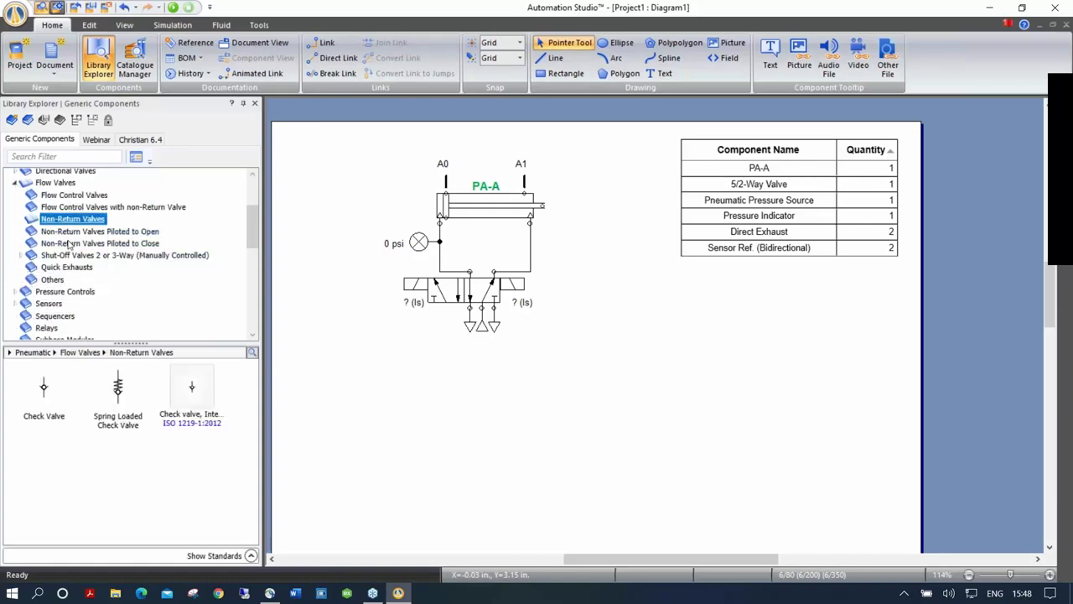
drag(117, 390, 604, 289)
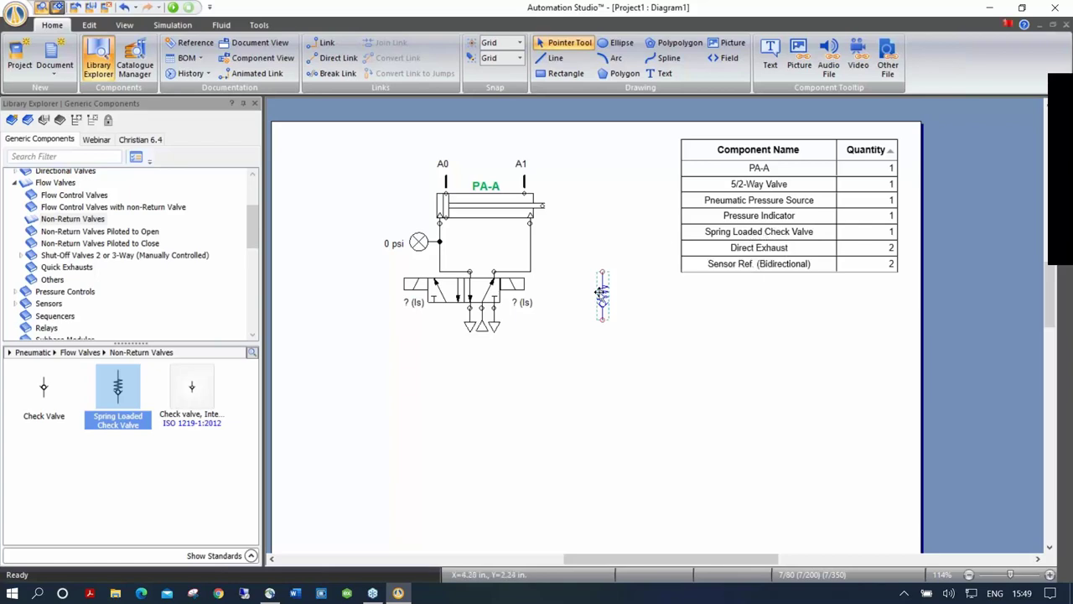
key(Delete)
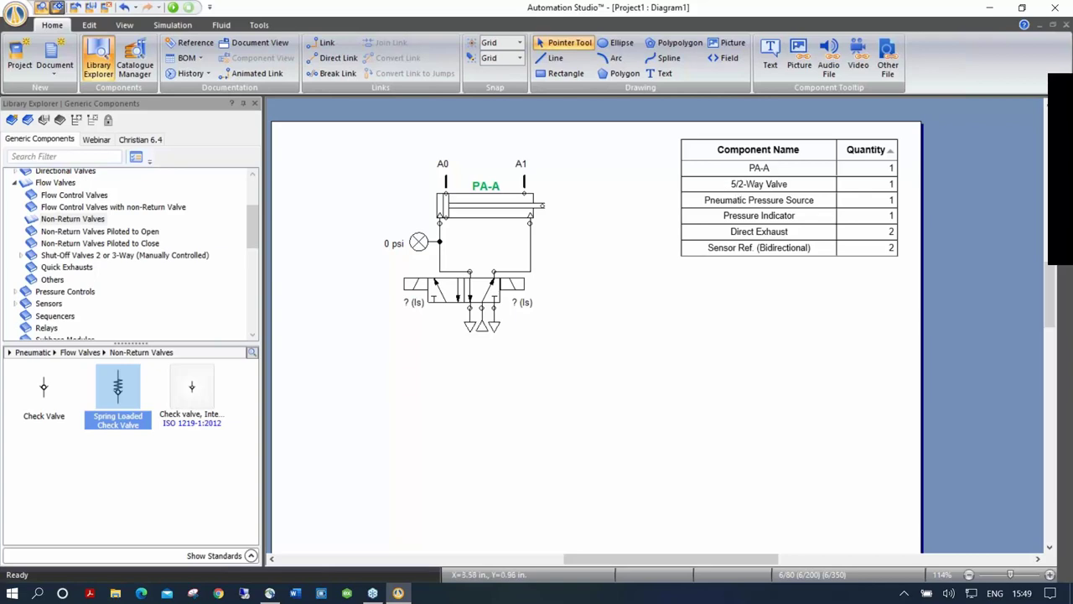
Delete the whole pneumatic circuit from the page, keeping only the component report.
key(ctrl+a)
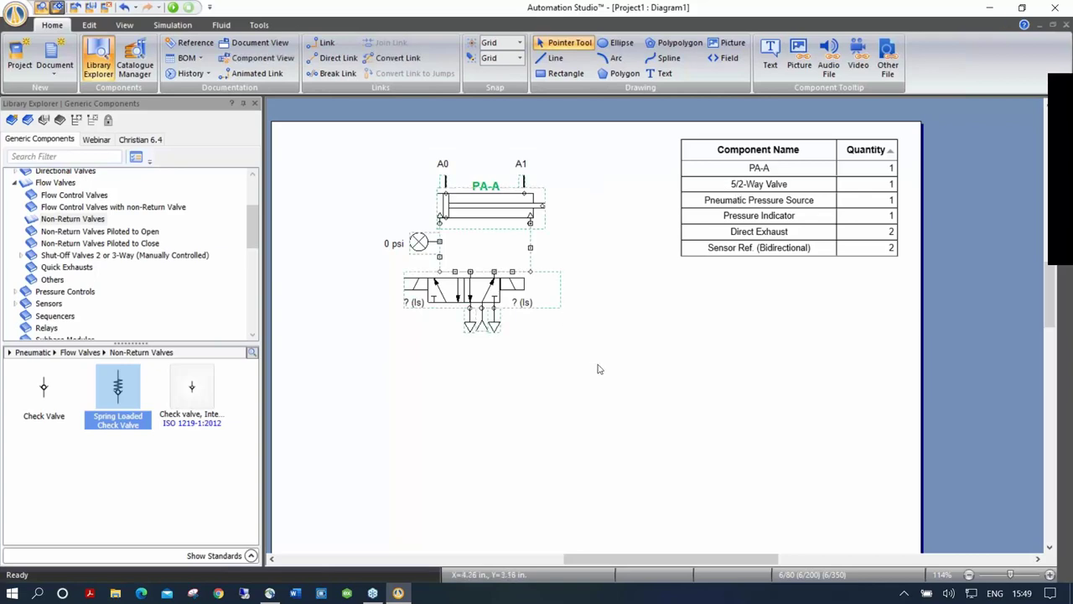
key(Delete)
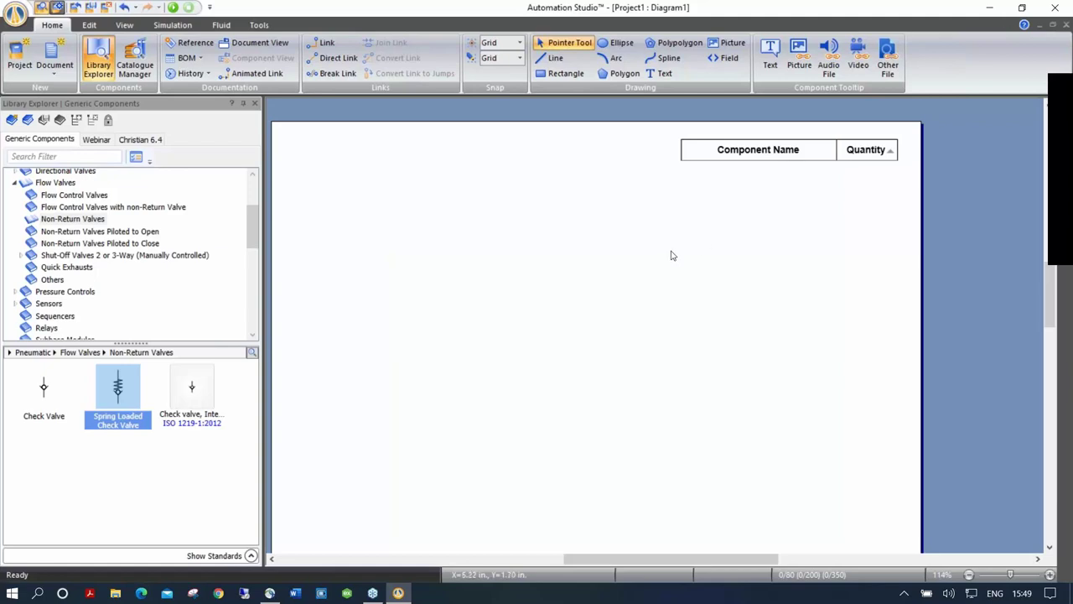
scroll(578, 264, down, 1)
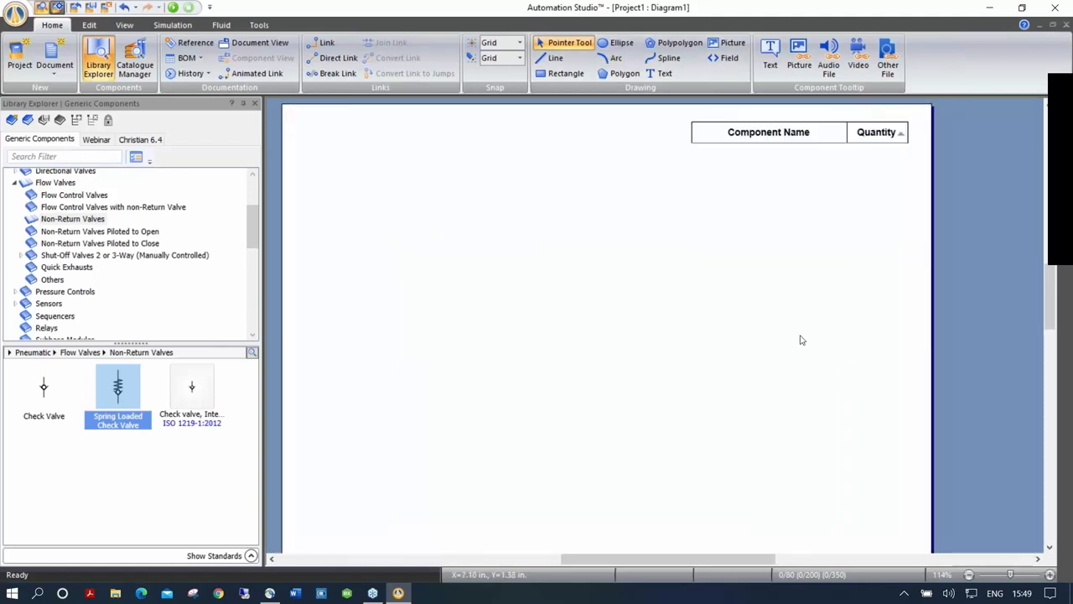
scroll(253, 208, up, 1)
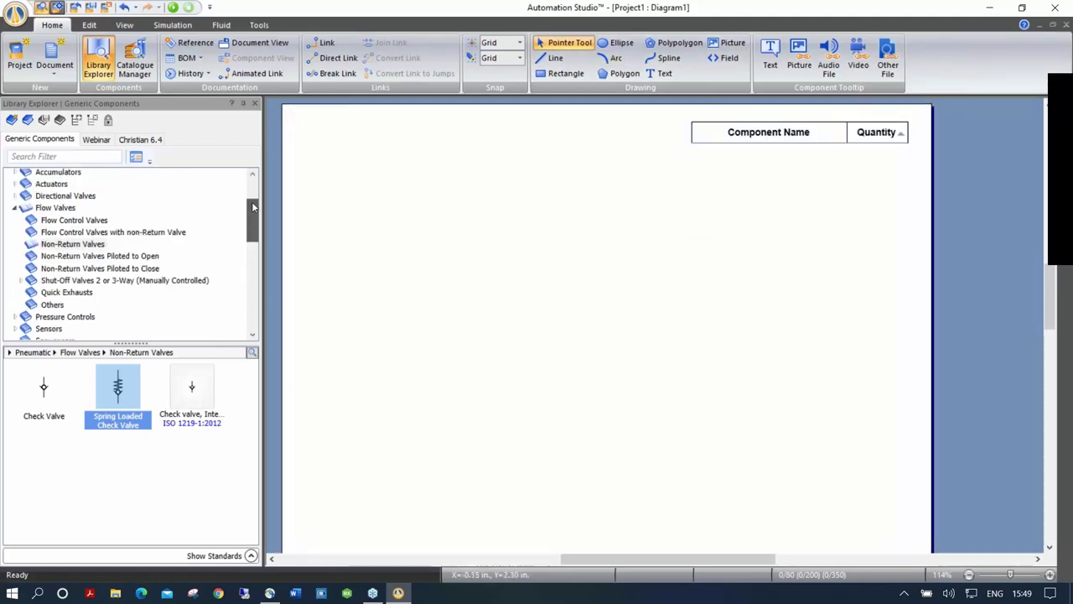
scroll(253, 210, up, 2)
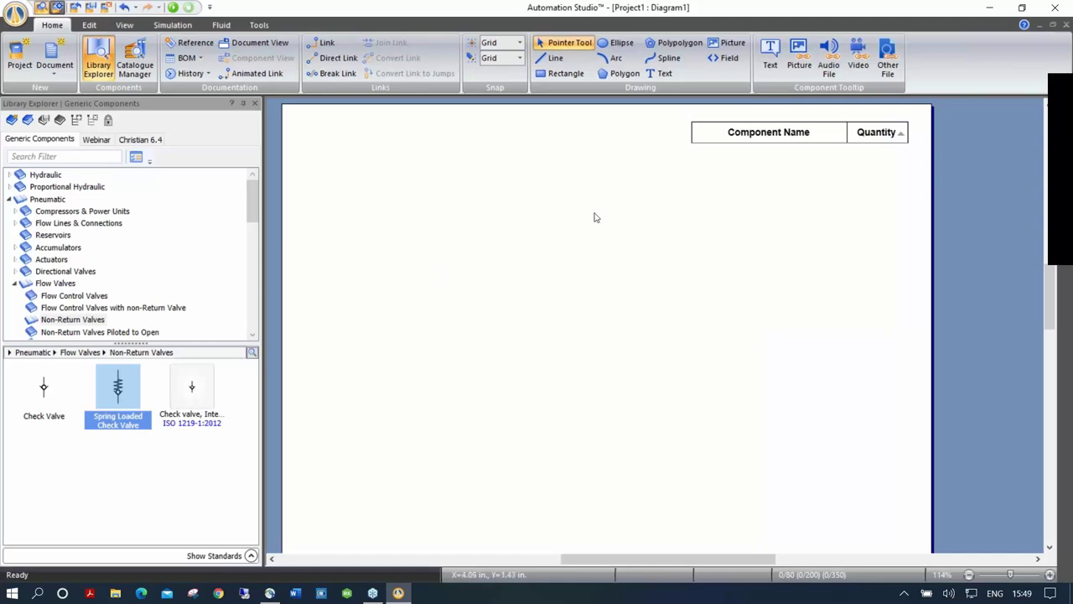
Save the project as a project template named WEBINAR-PN in the Templates folder.
click(20, 19)
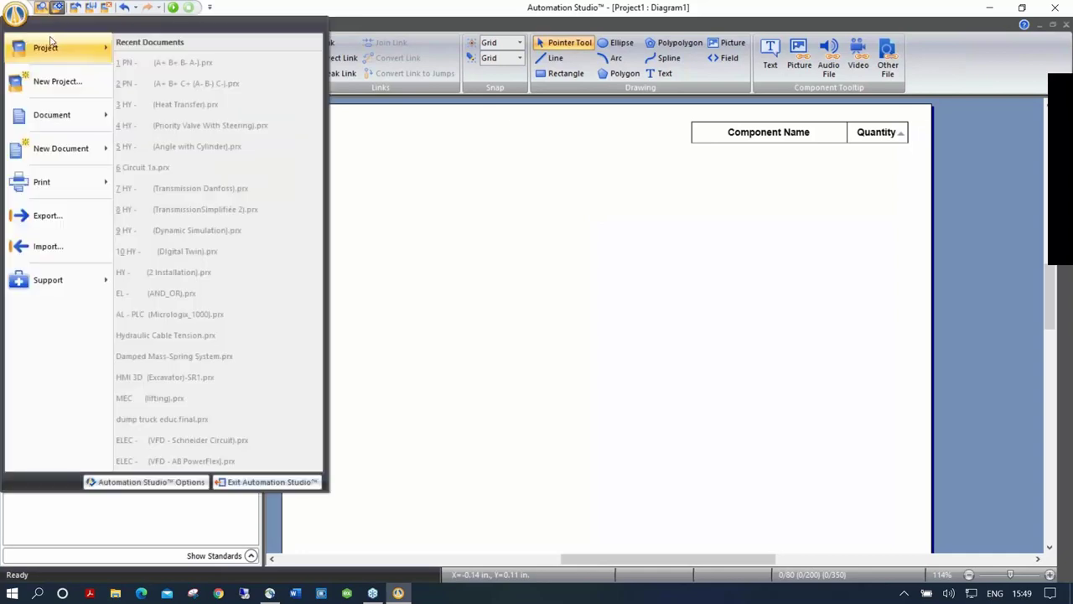
mouse_move(51, 40)
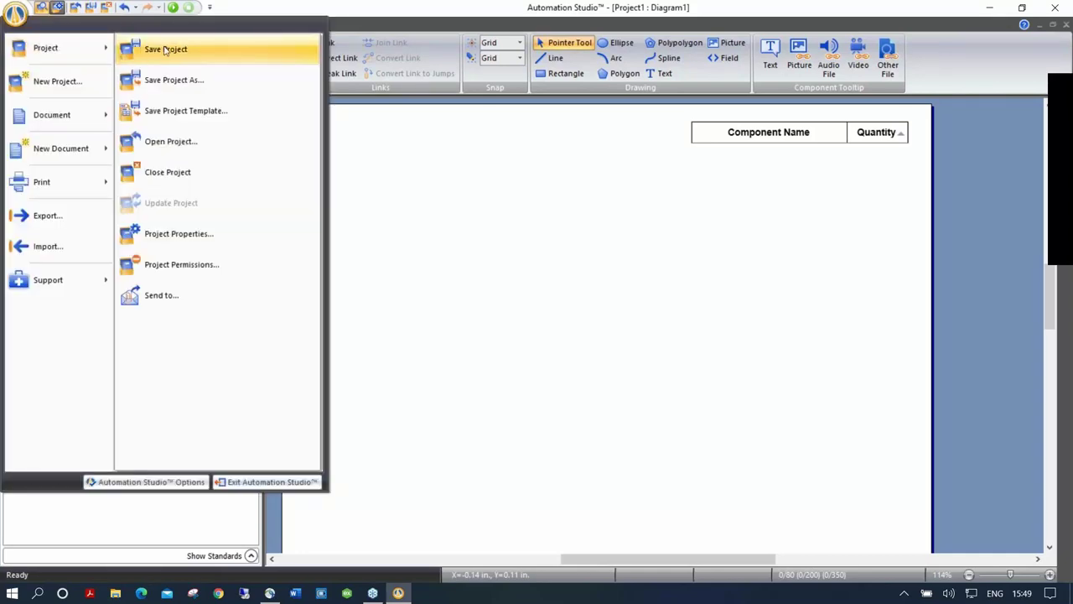
click(191, 113)
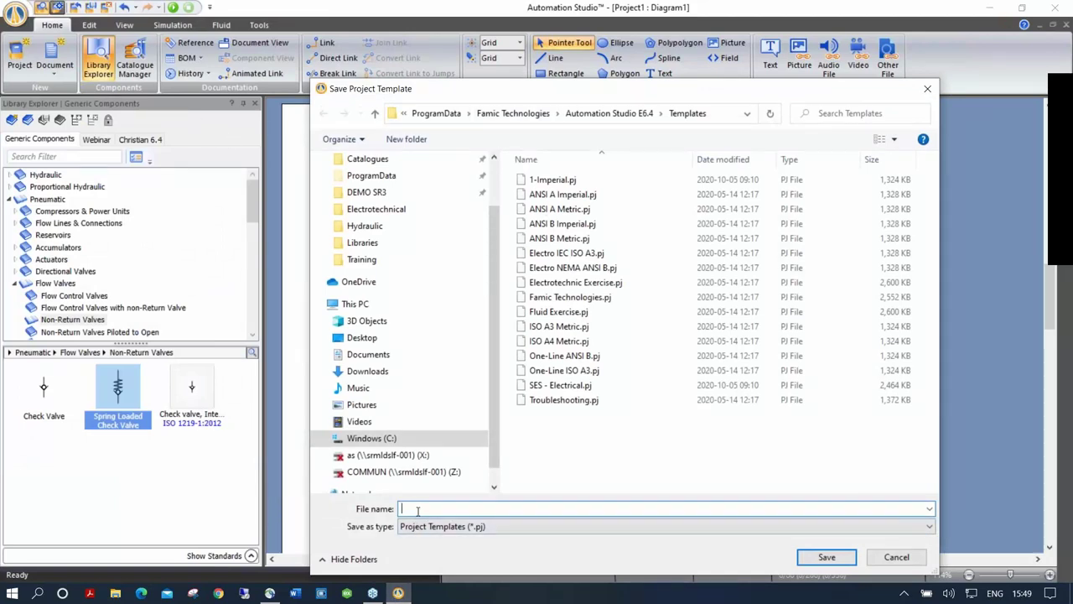
text(WEBINAR-PN)
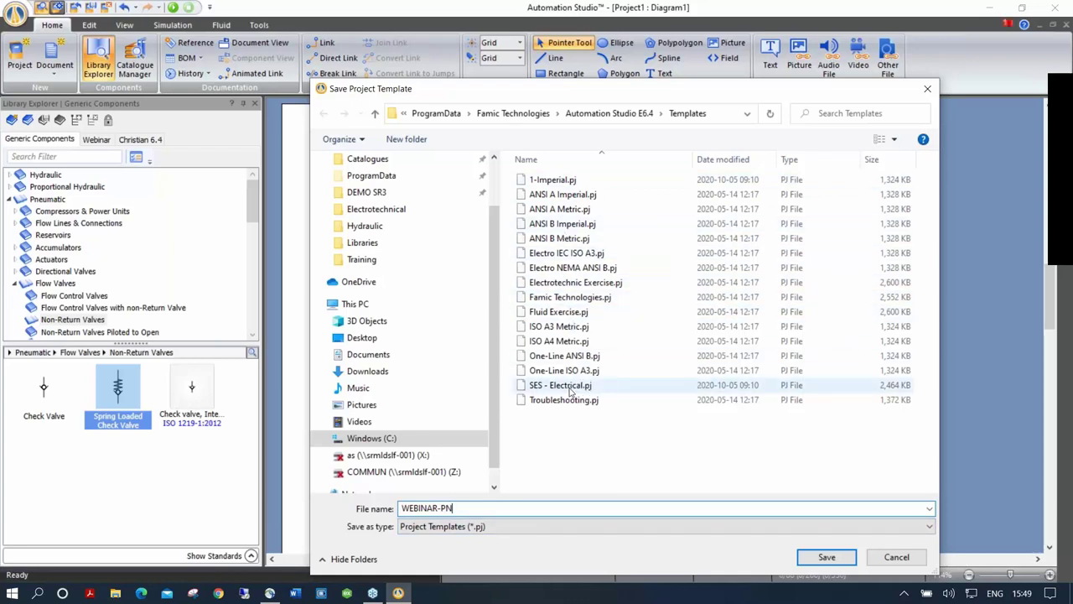
click(826, 558)
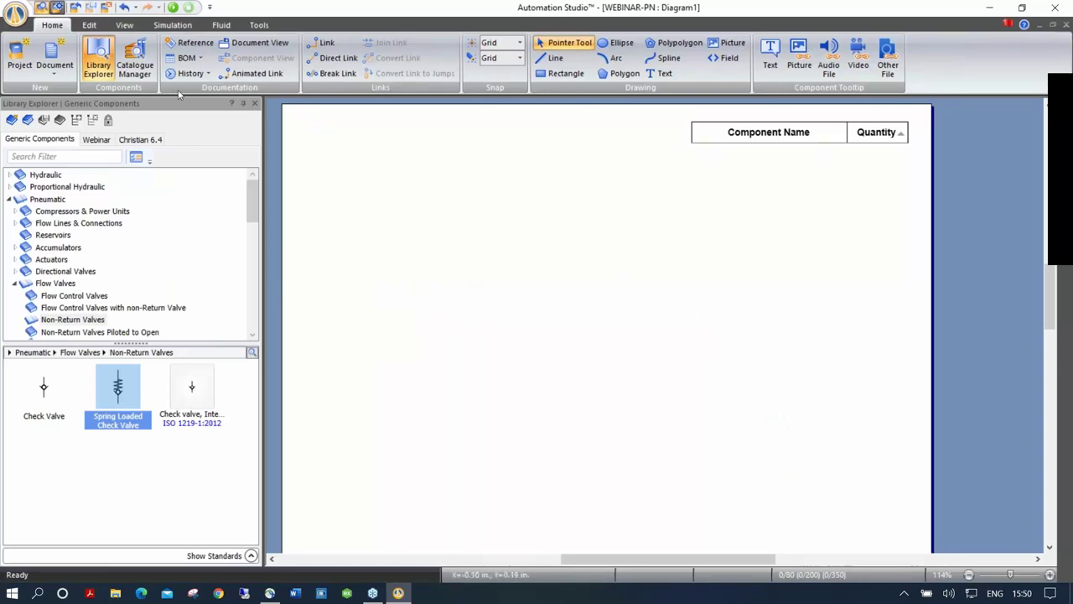
Create a new project based on the WEBINAR-PN template.
click(19, 59)
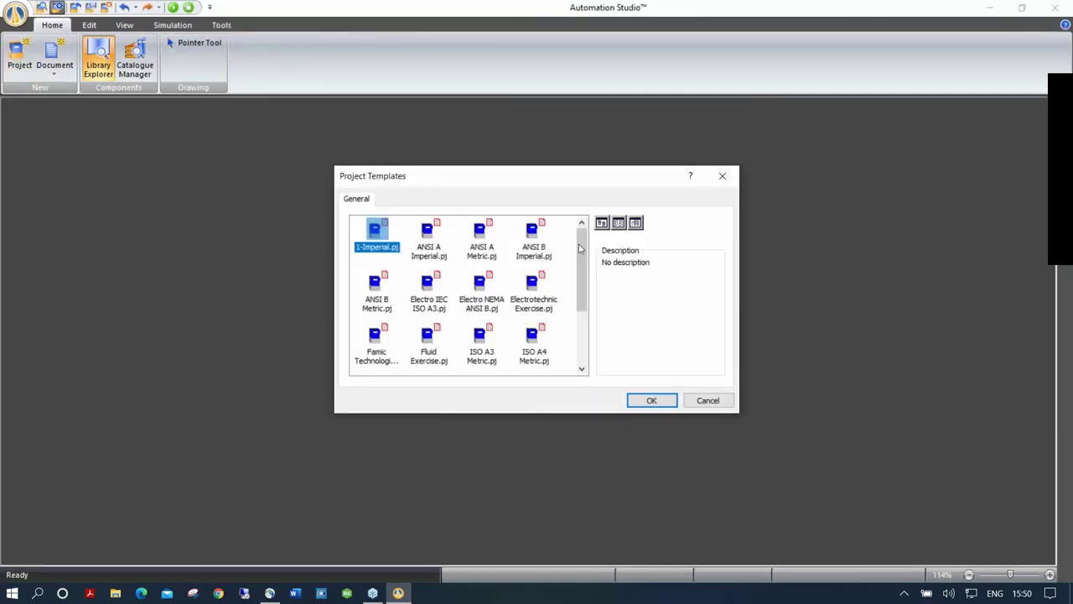
drag(582, 249, 584, 308)
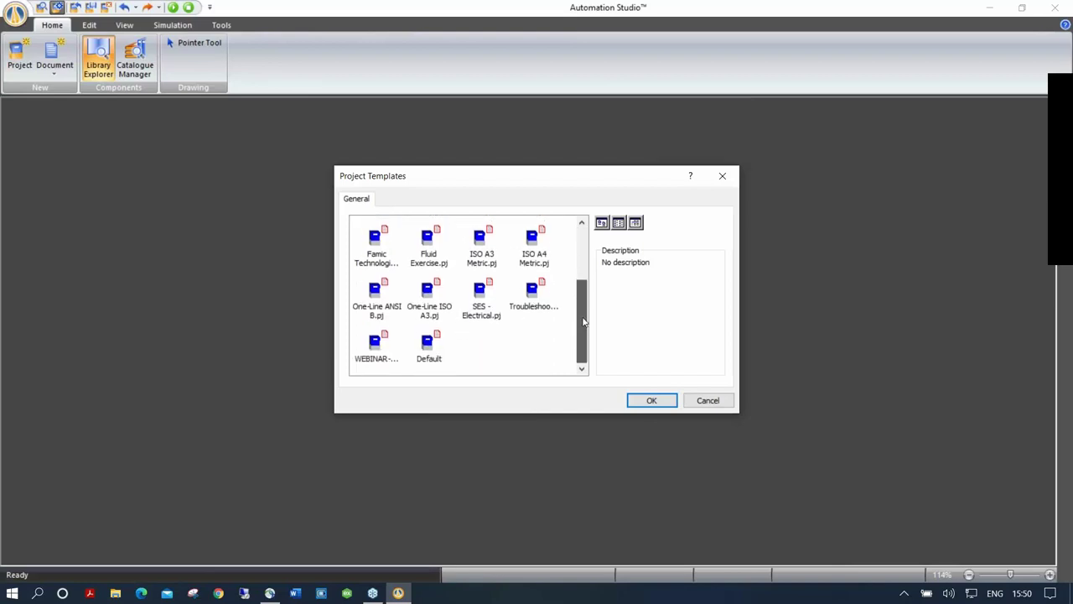
double_click(374, 348)
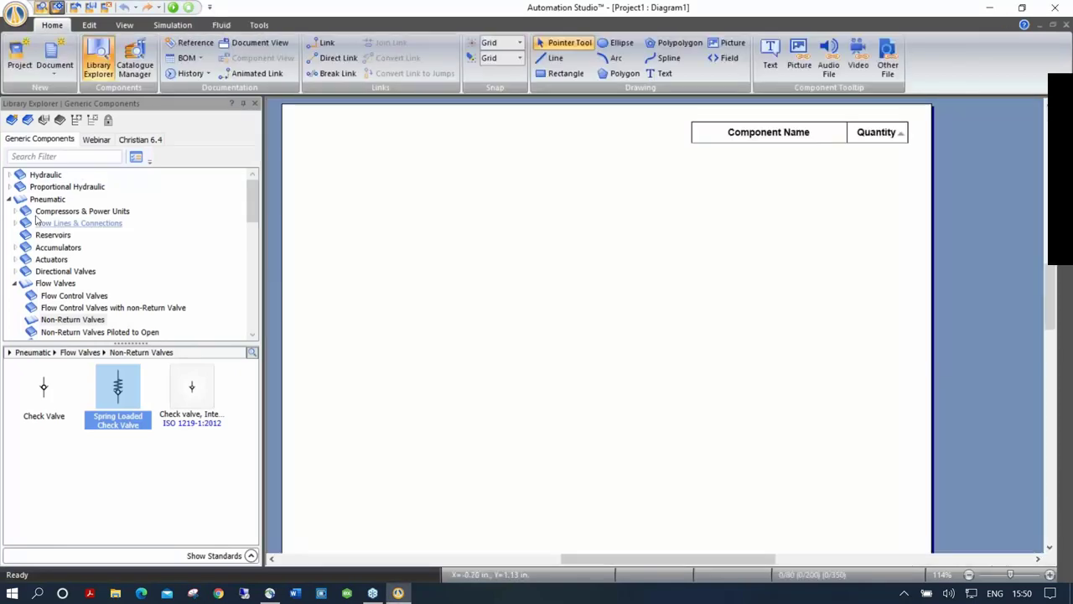
Place a pneumatic Compressor without Input Port, a Single-Acting Cylinder and a unidirectional motor to test the template's report, and delete all three.
click(47, 200)
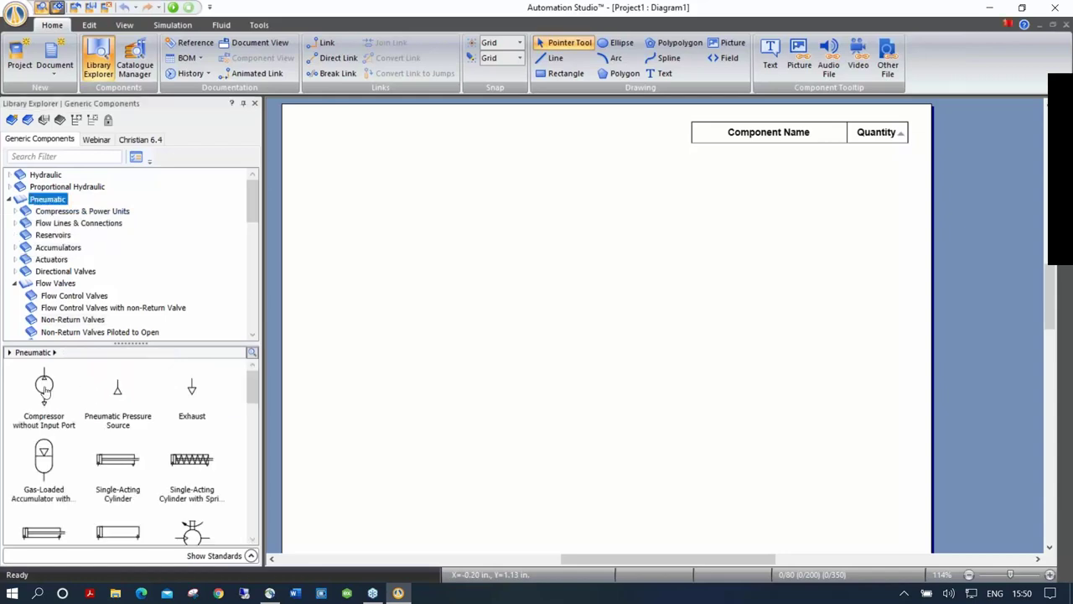
drag(43, 387, 427, 362)
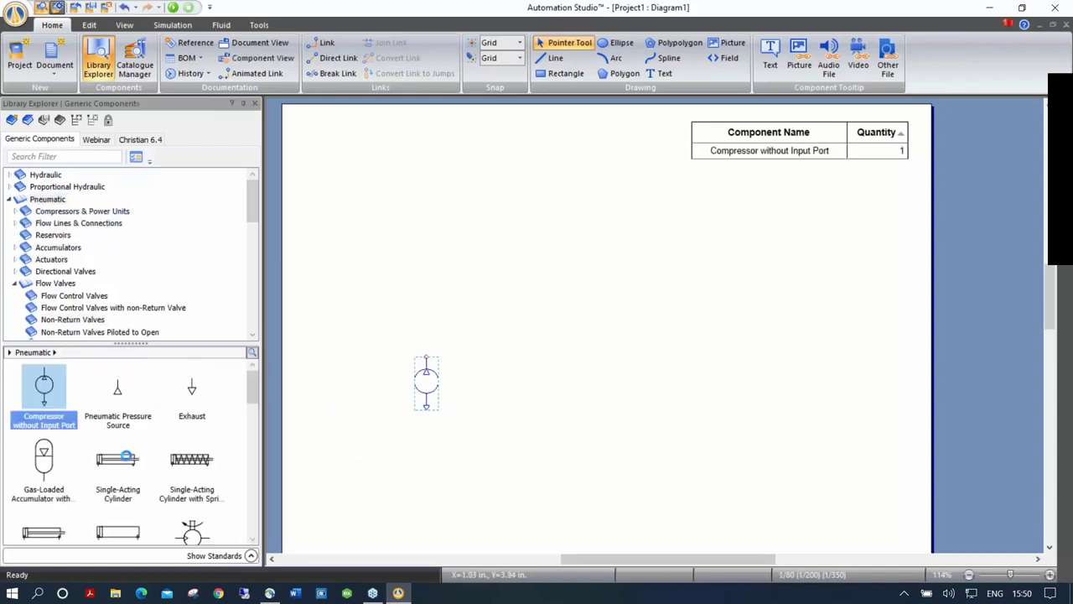
drag(121, 457, 442, 197)
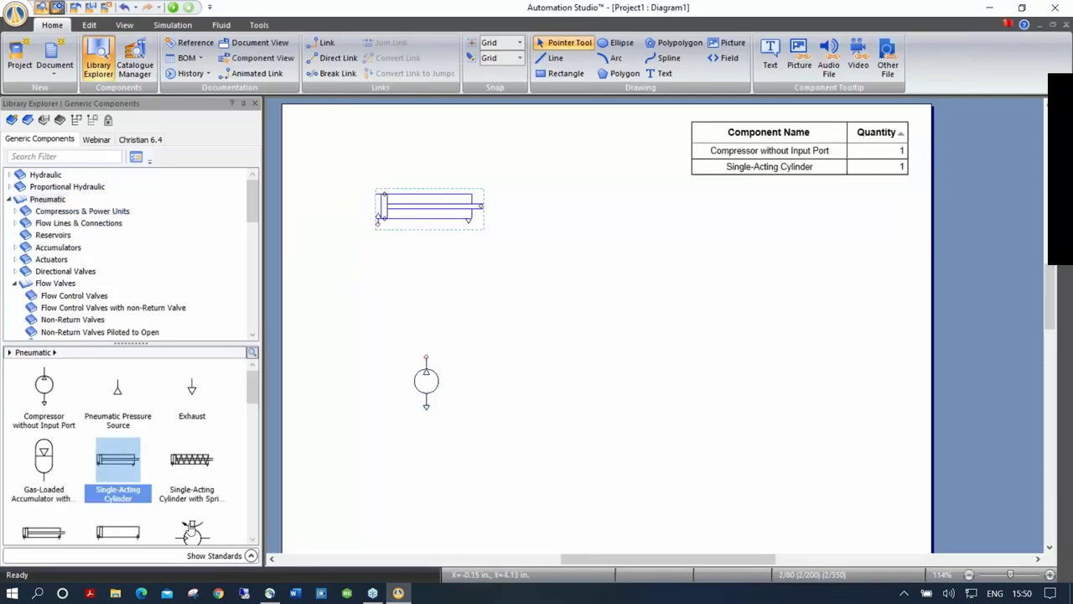
drag(179, 520, 427, 264)
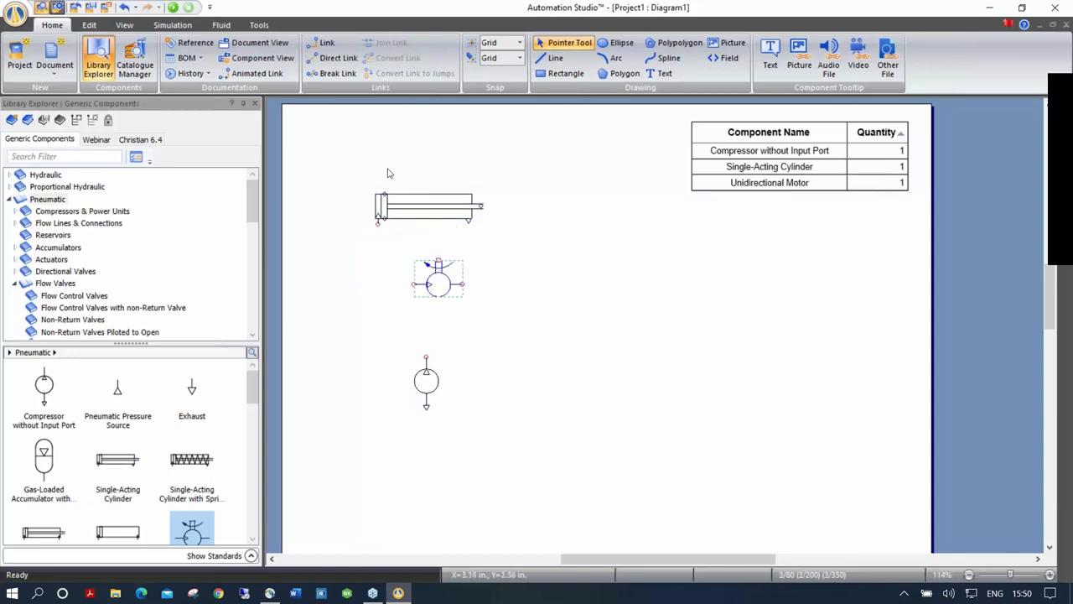
drag(335, 168, 544, 451)
key(Delete)
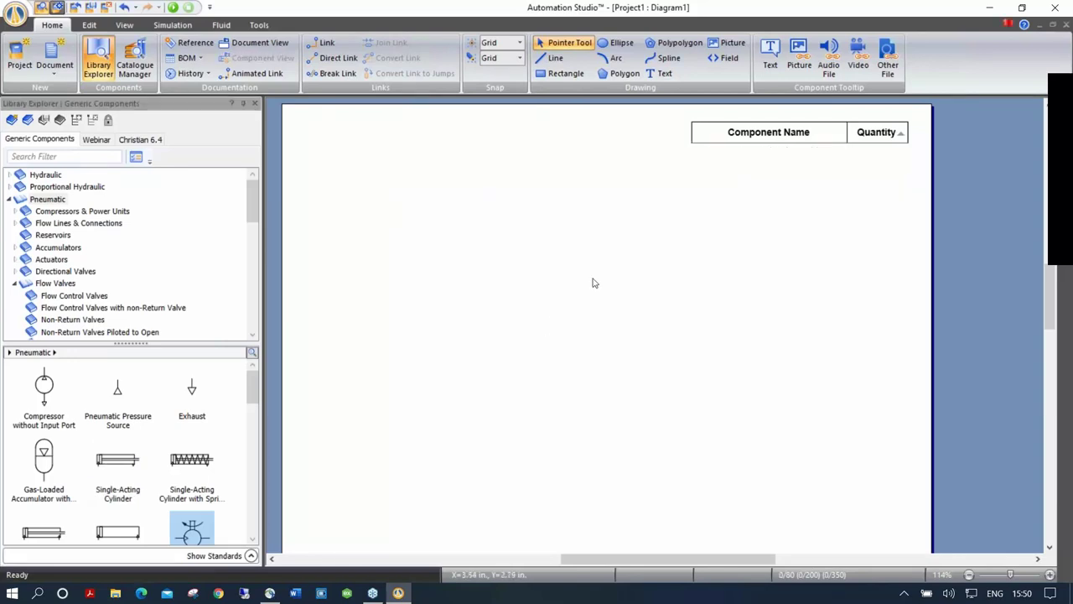
Exit the program without saving the changes to Project1.
click(1056, 9)
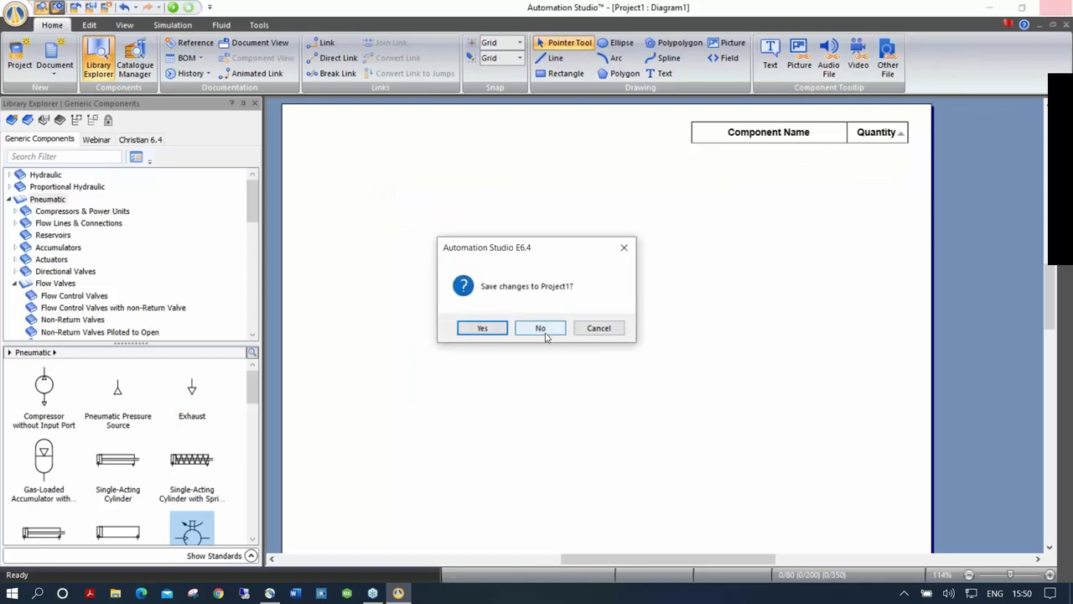
click(541, 328)
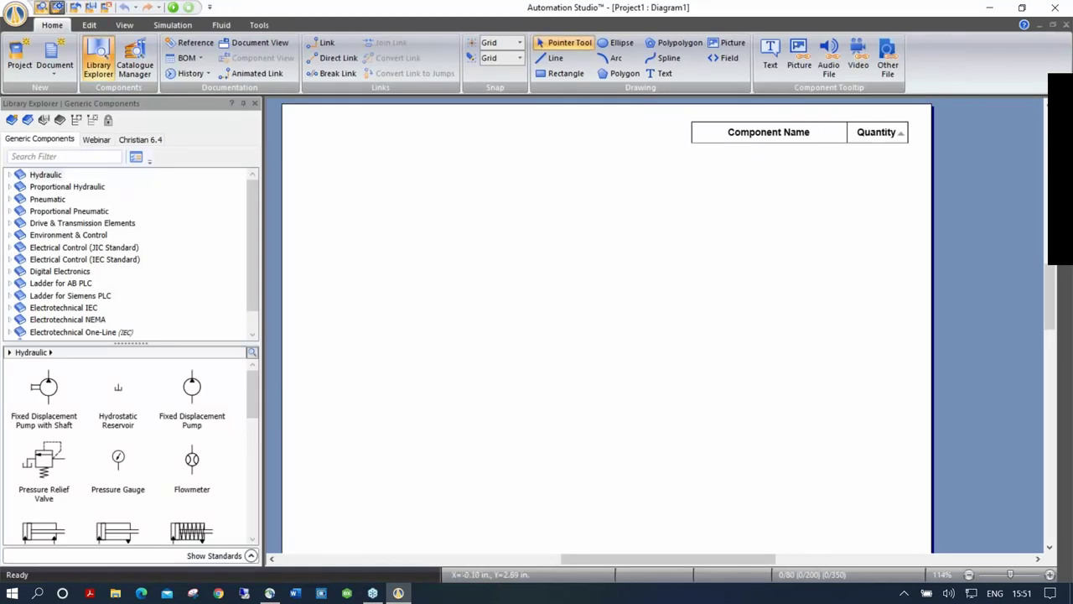
Place a hydraulic Fixed Displacement Pump and a Flowmeter side by side to test the report's updating, and delete both.
click(186, 388)
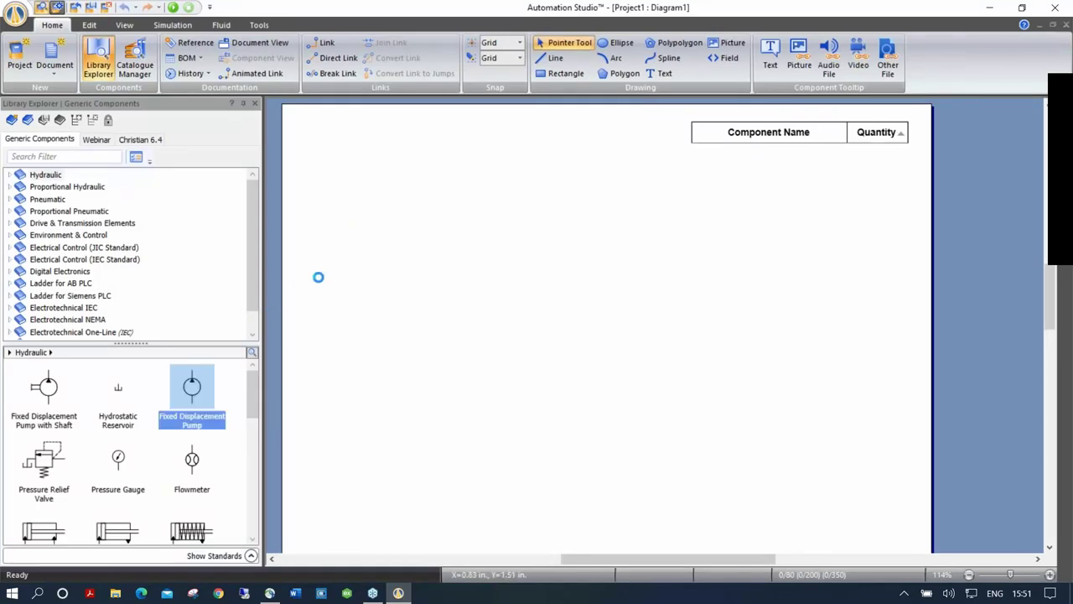
click(342, 243)
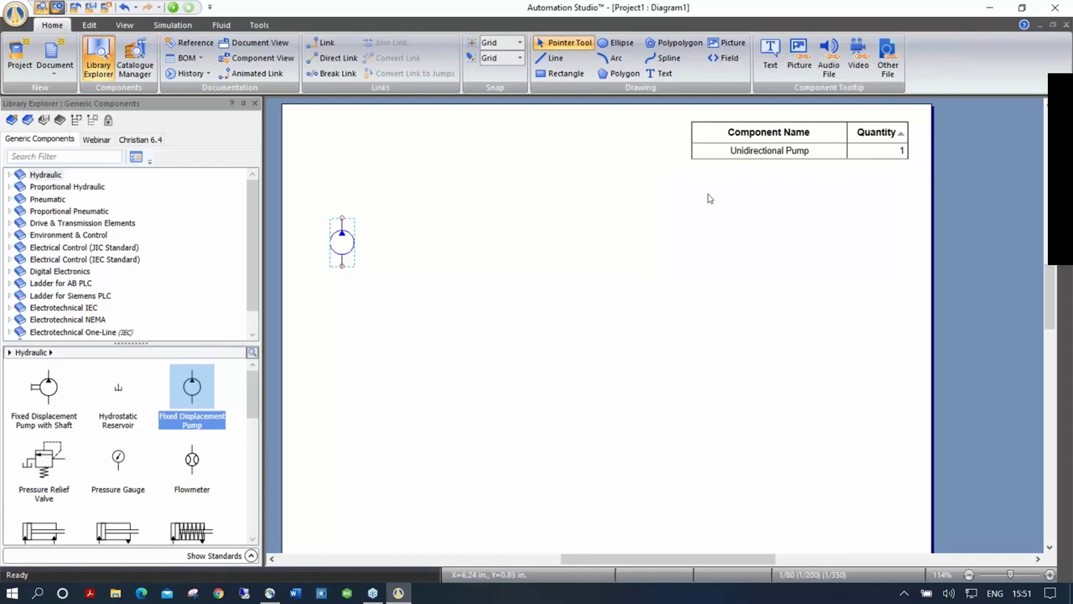
click(192, 460)
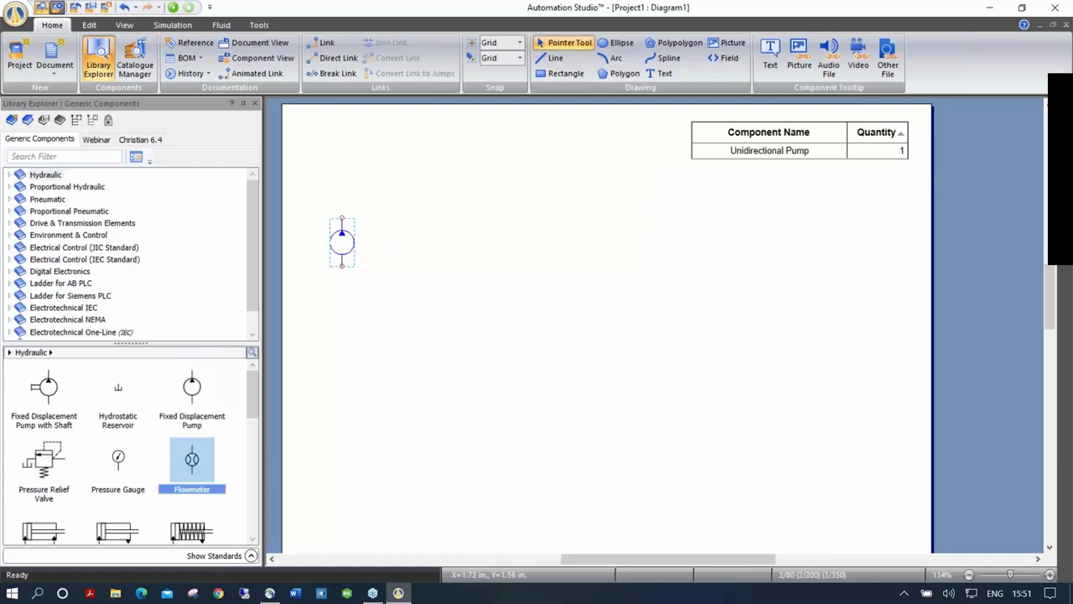
click(407, 244)
mouse_move(841, 134)
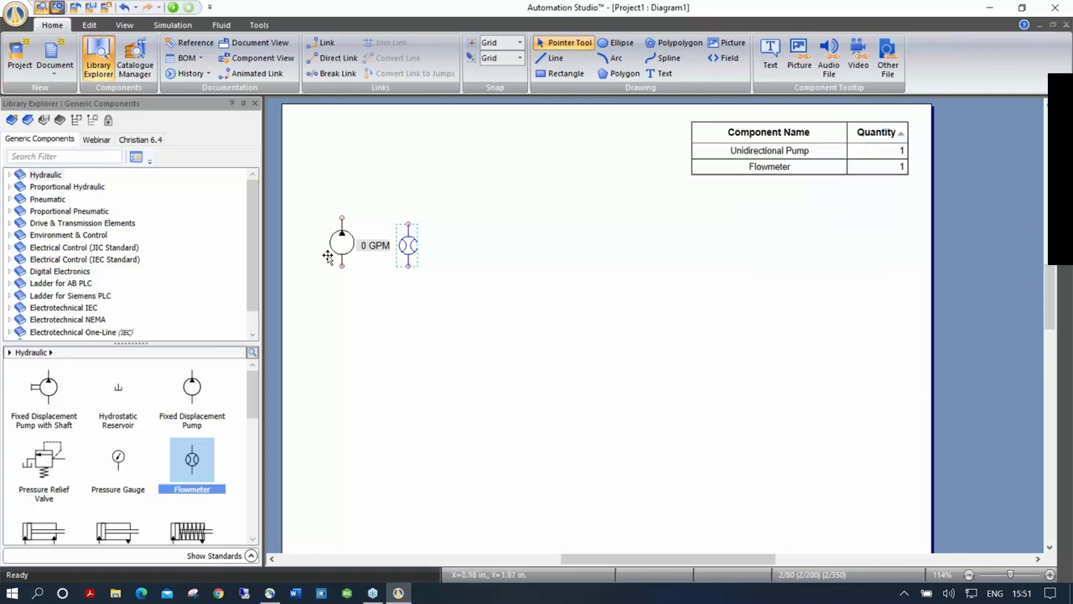
drag(305, 205, 488, 319)
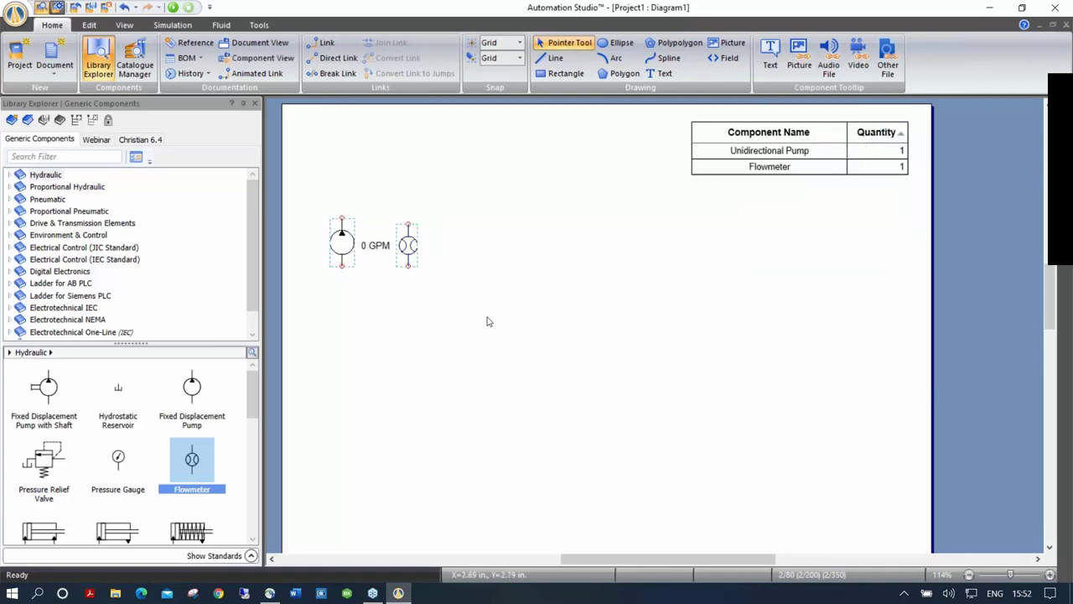
key(Delete)
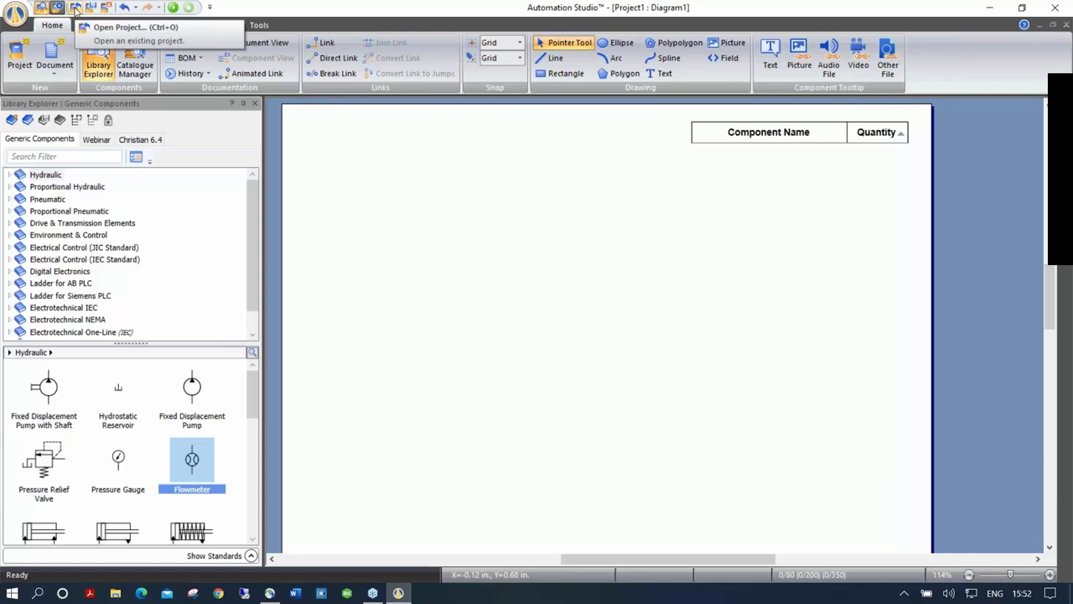
Open the demo project PN - (A+ C+) (B+ C-) (B- C+) (A- C-) without saving Project1, and auto-hide the Library Explorer.
click(76, 11)
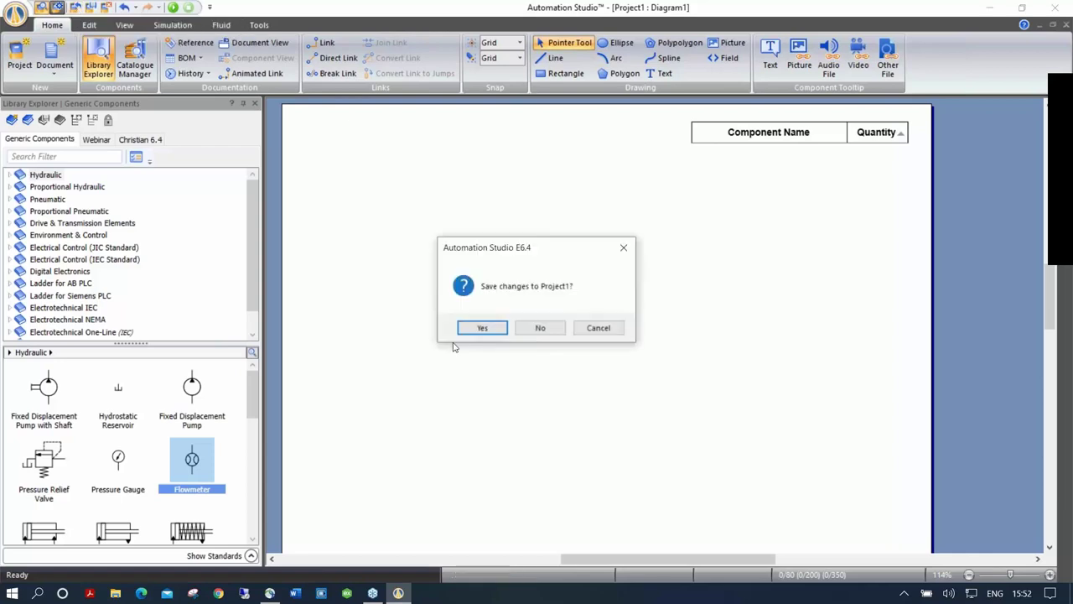
click(541, 327)
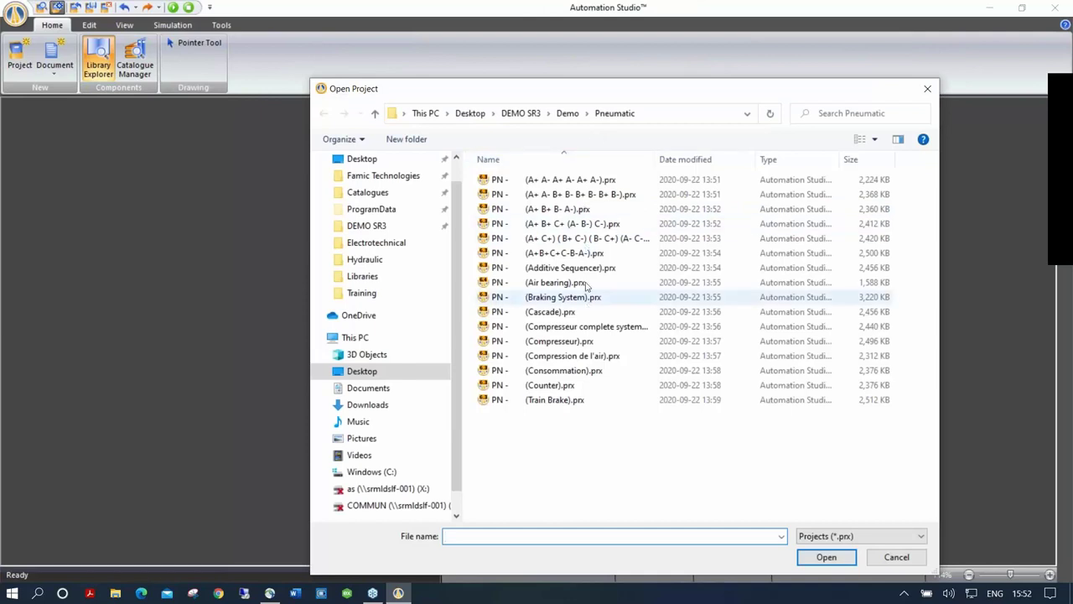
double_click(584, 239)
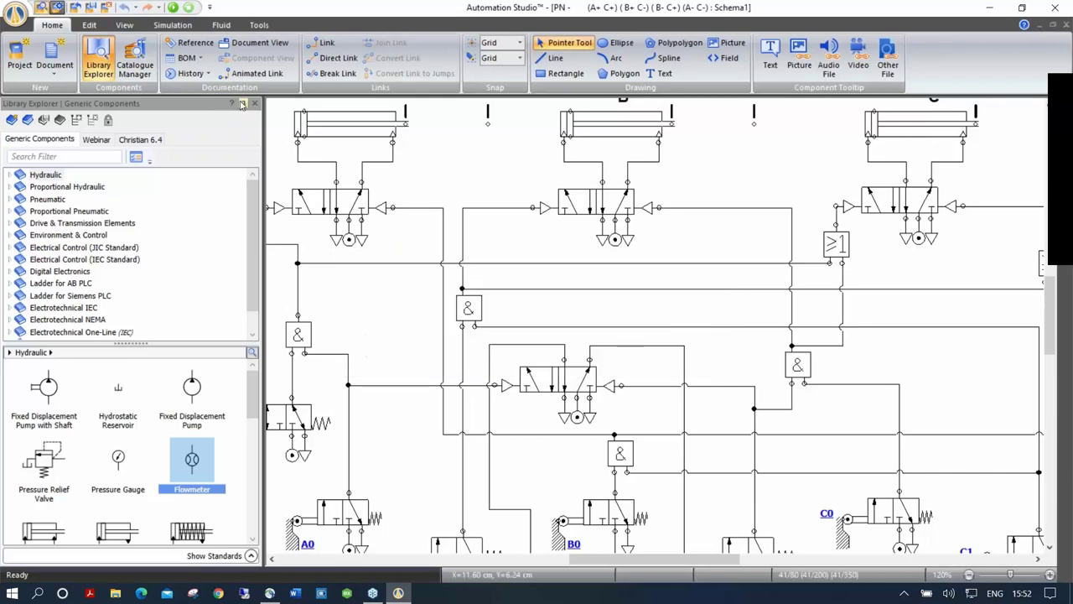
click(237, 103)
right_click(308, 153)
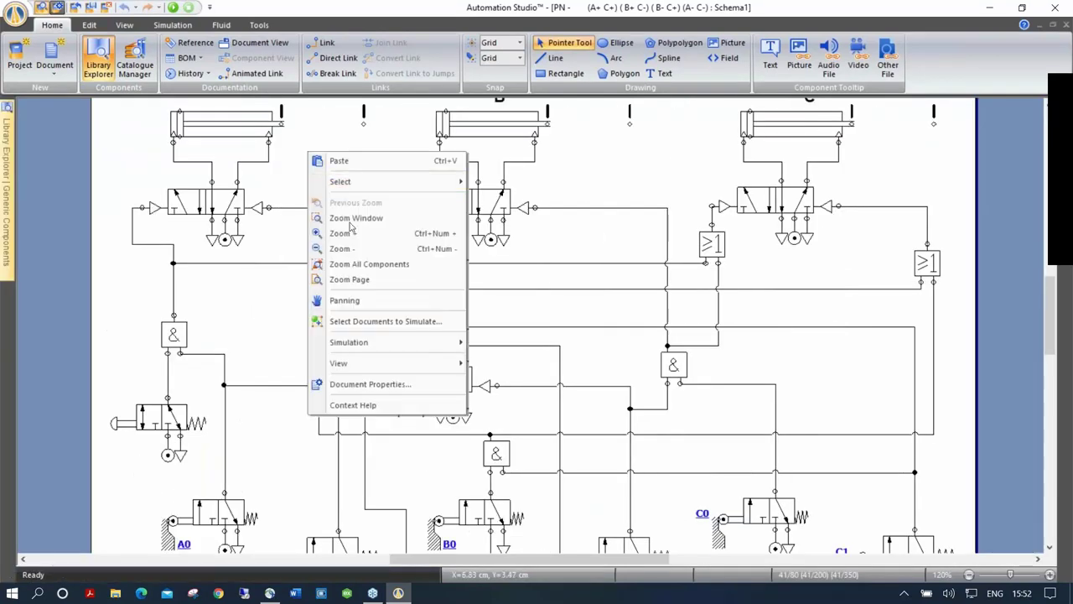
click(377, 267)
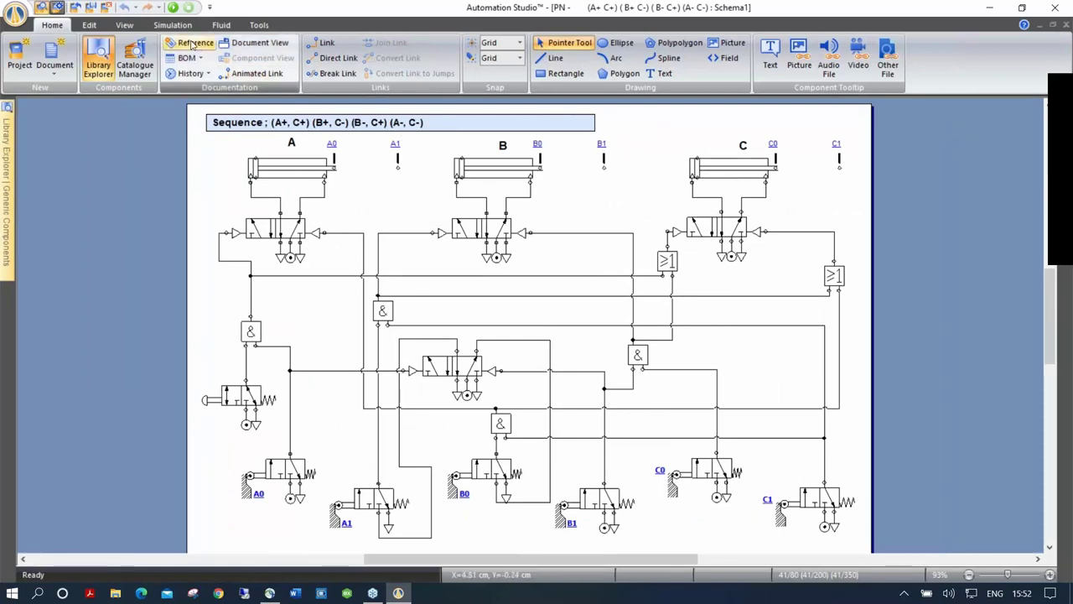
Simulate the three-cylinder circuit, actuate the manual start valve to trigger the sequence, and stop the simulation.
click(173, 7)
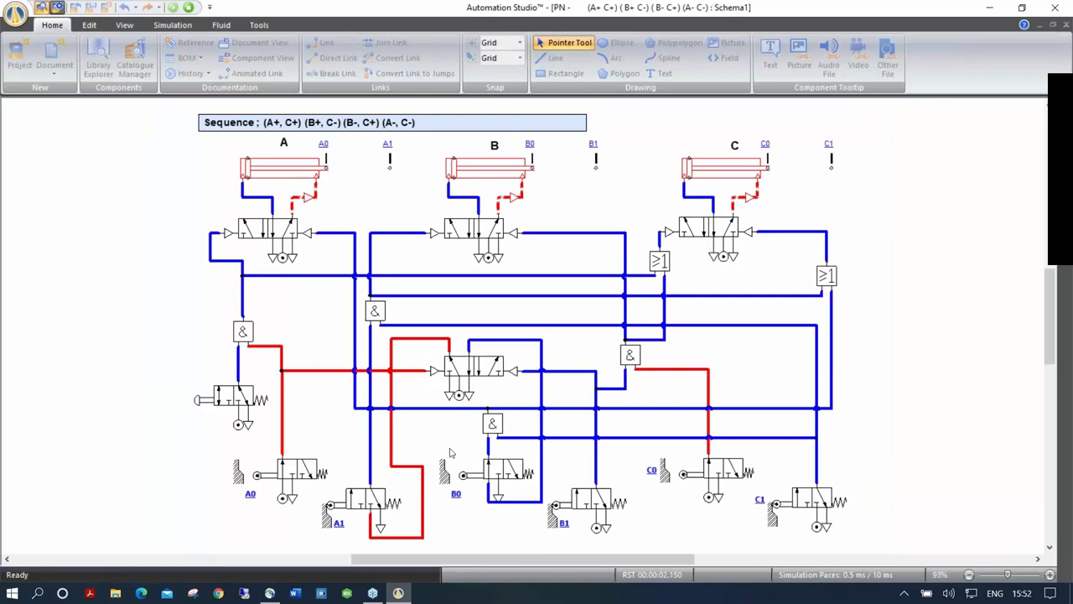
click(197, 406)
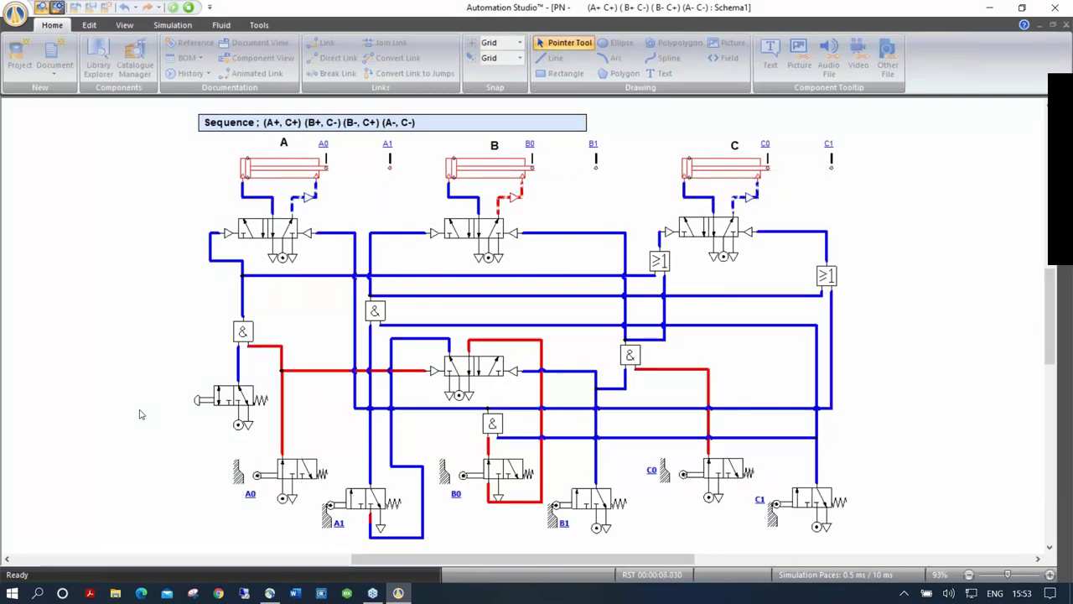
click(171, 24)
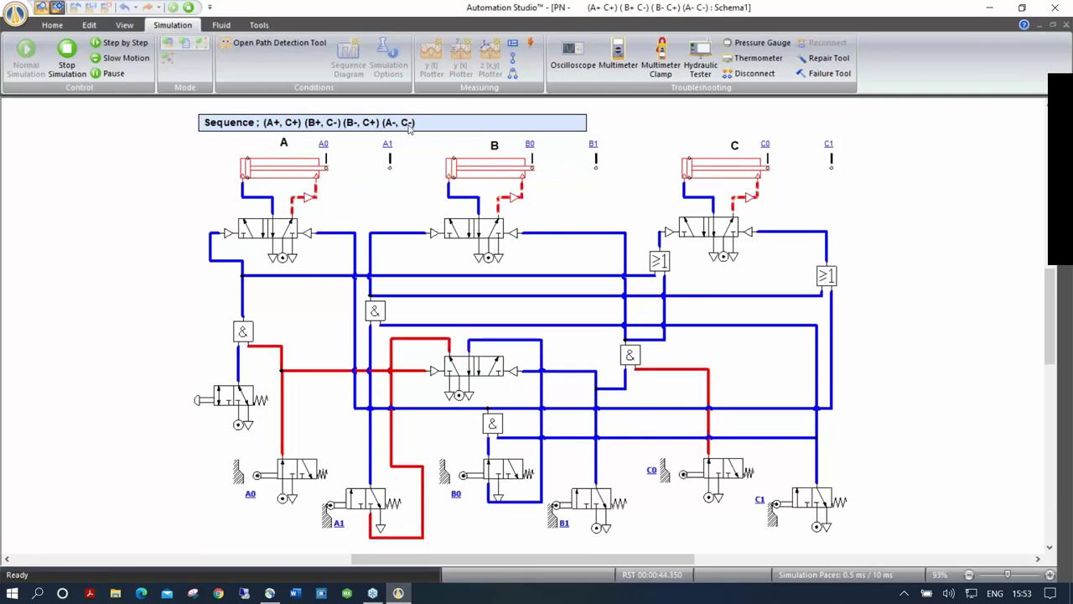
click(188, 7)
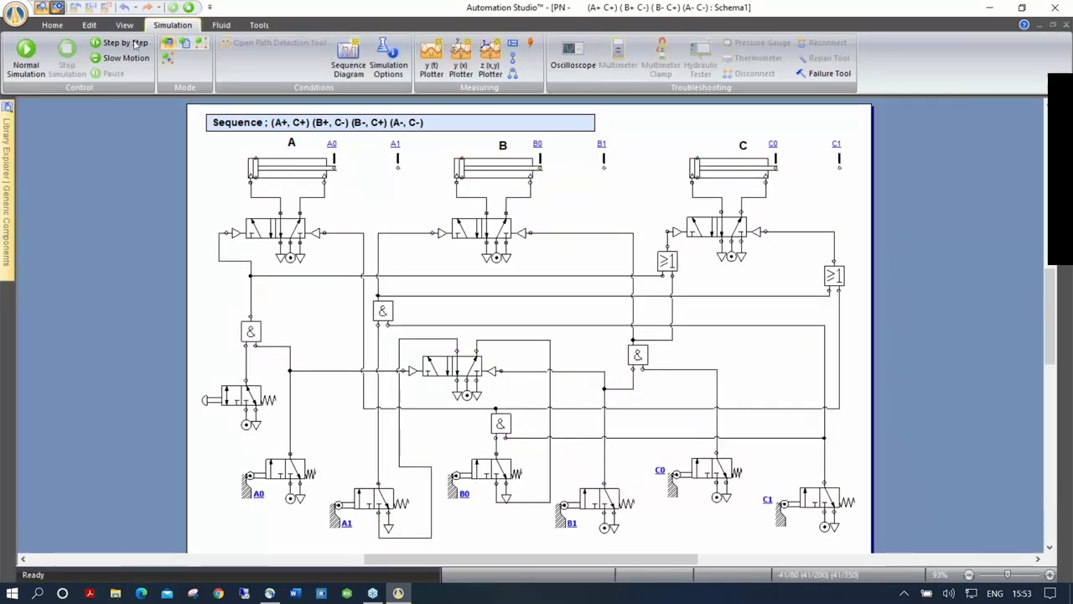
Open the Additive Sequencer demo project without saving the current one, and briefly run its simulation.
click(77, 7)
click(576, 326)
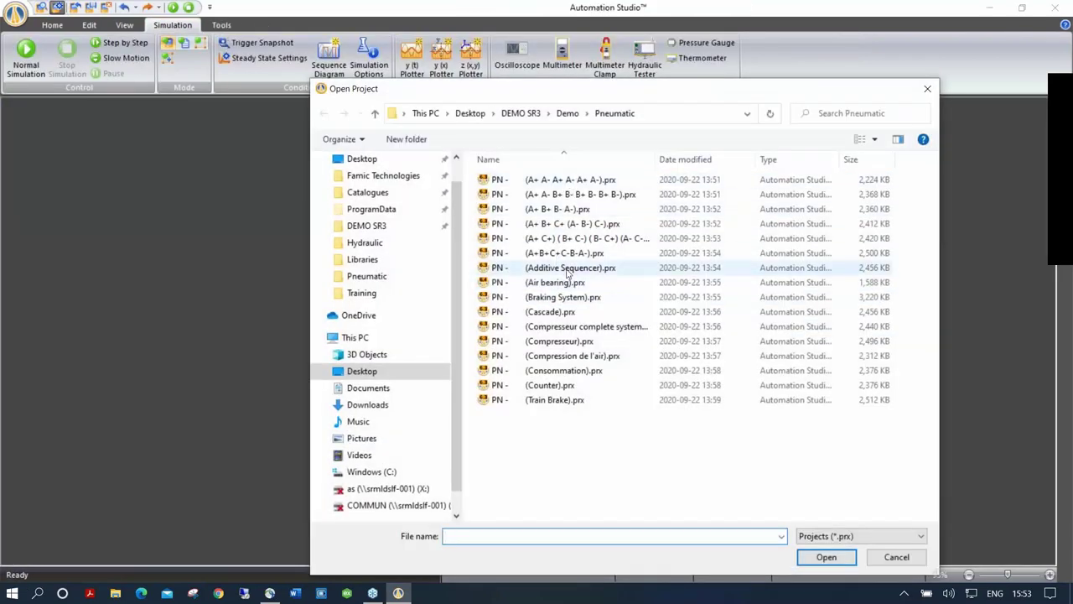
double_click(568, 269)
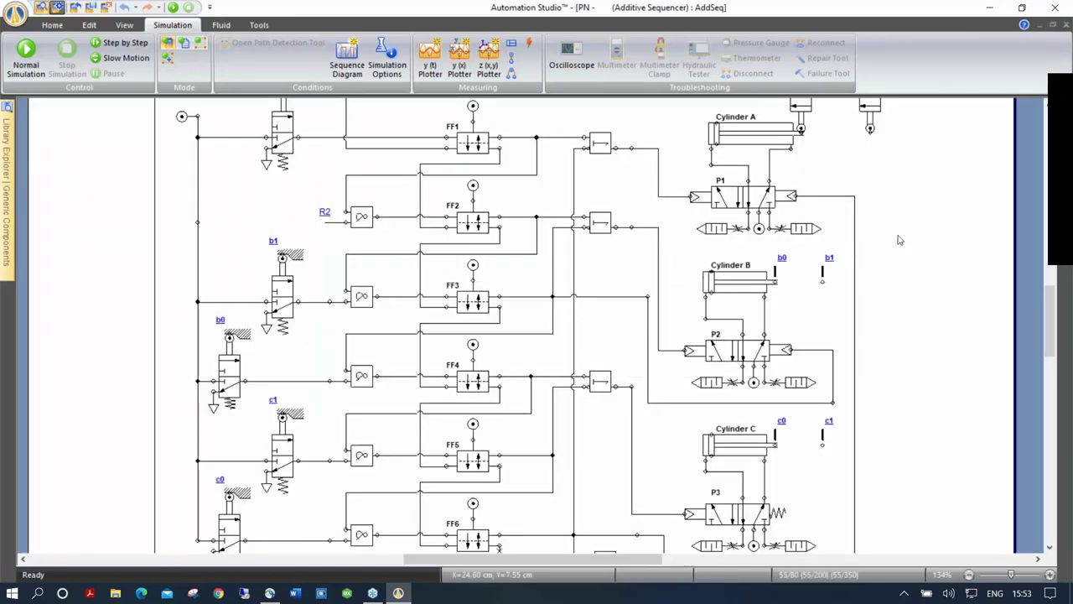
right_click(897, 237)
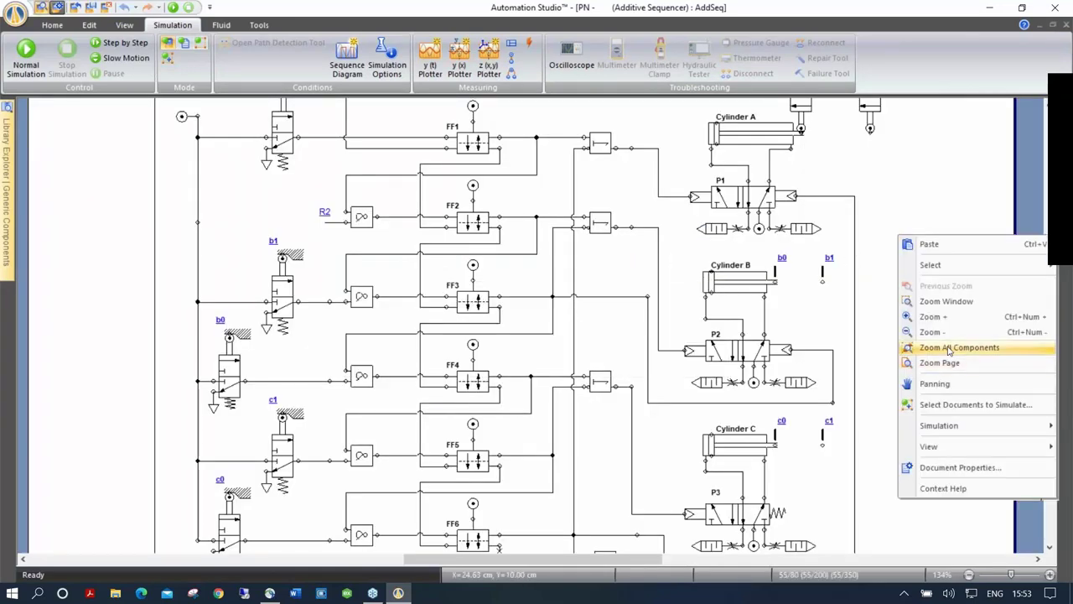
click(931, 347)
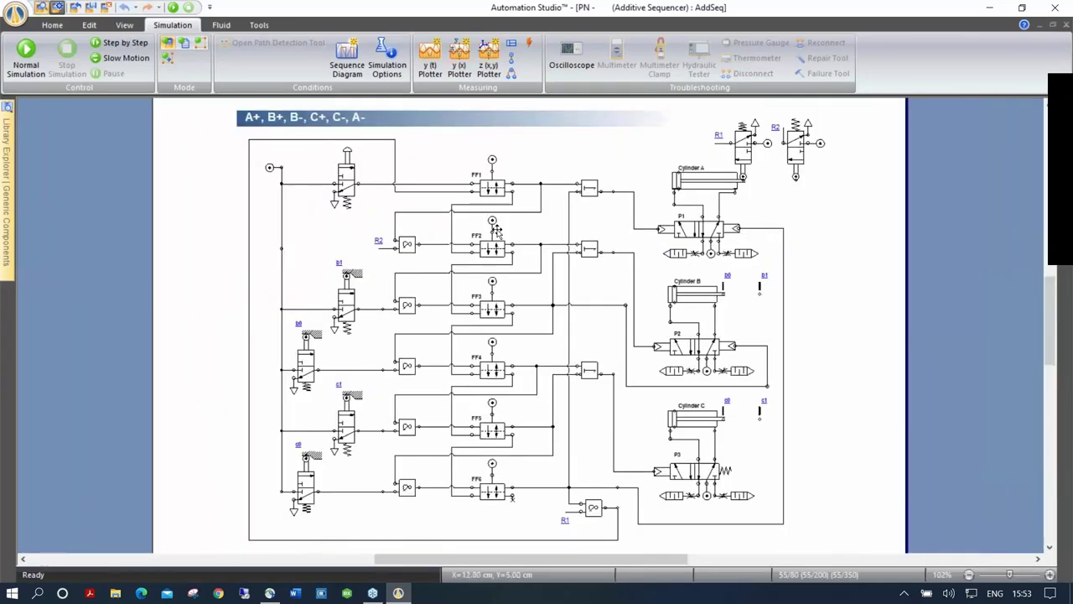
click(172, 6)
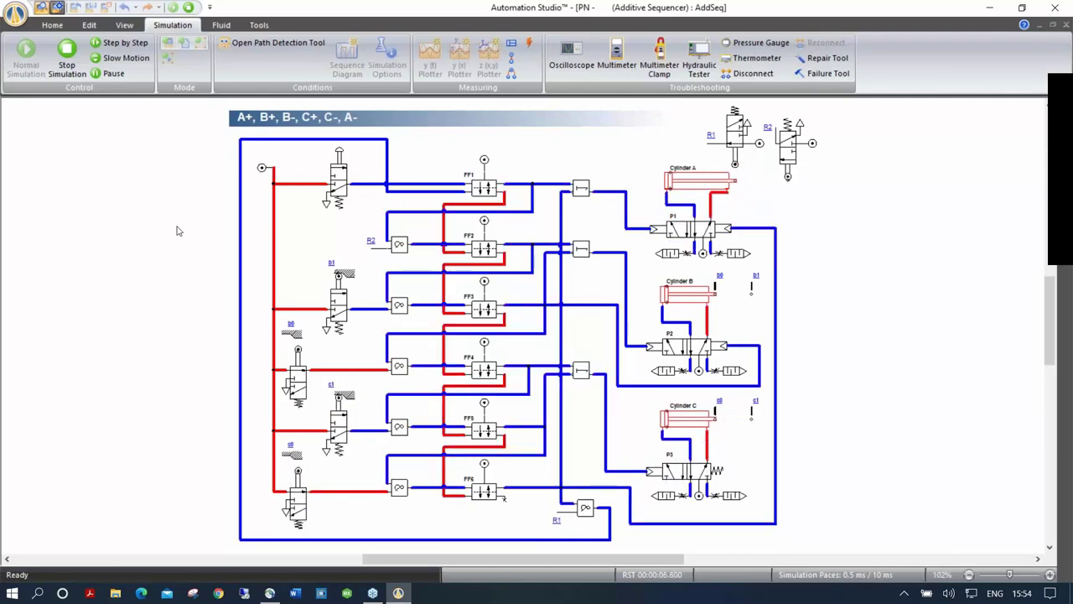
click(186, 7)
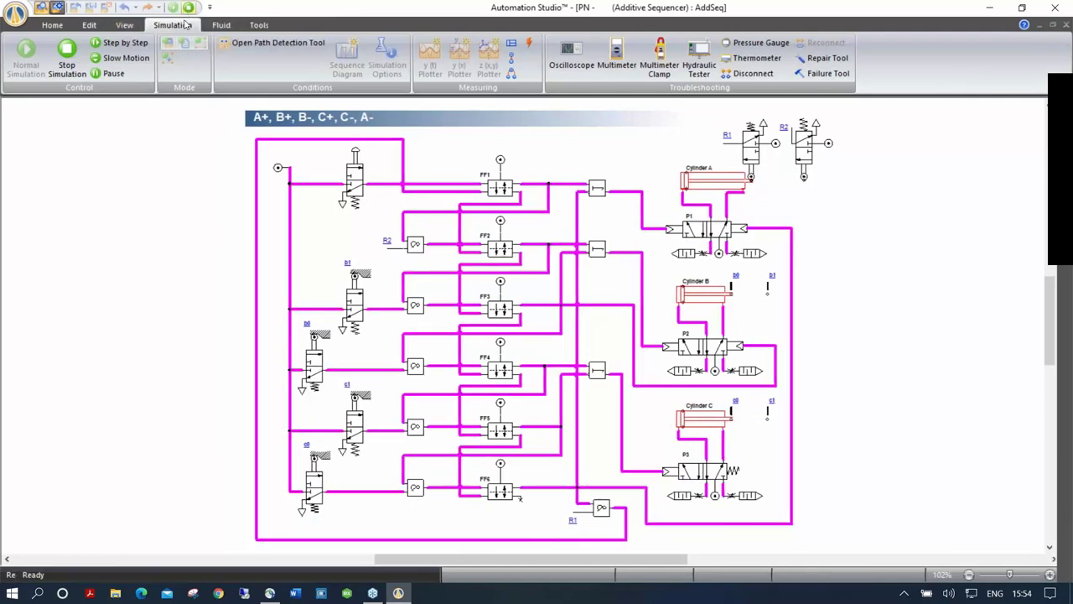
Open the Consommation demo project without saving changes to the Additive Sequencer project.
click(75, 6)
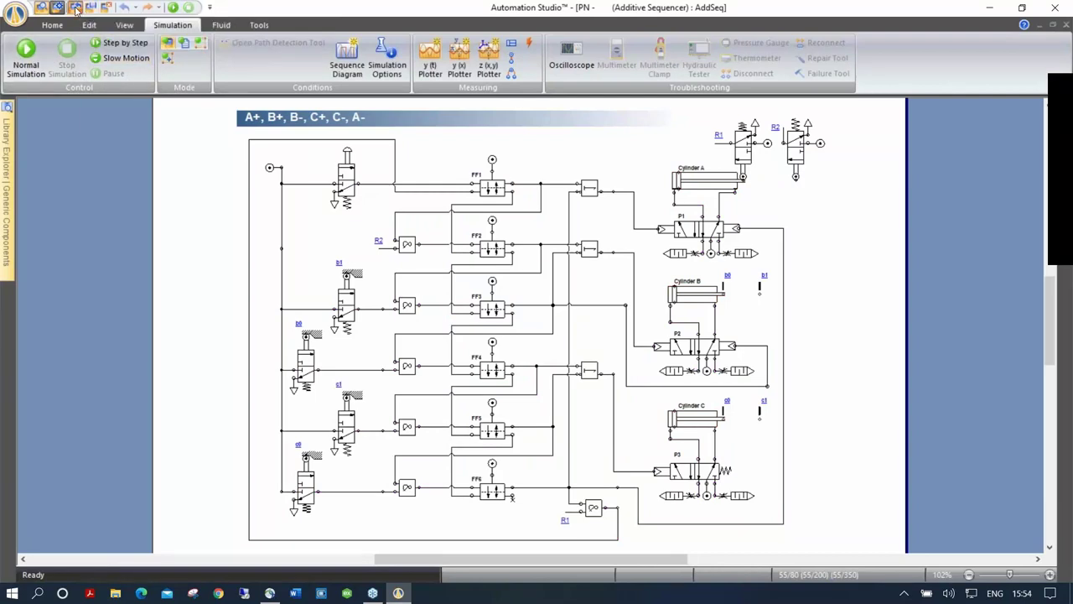
click(552, 329)
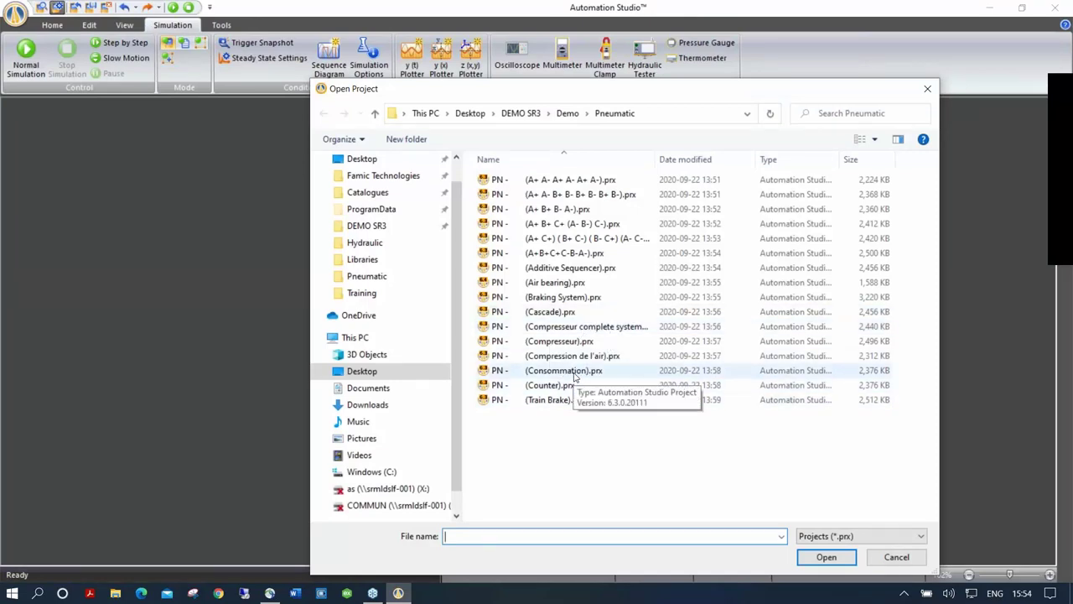
double_click(574, 378)
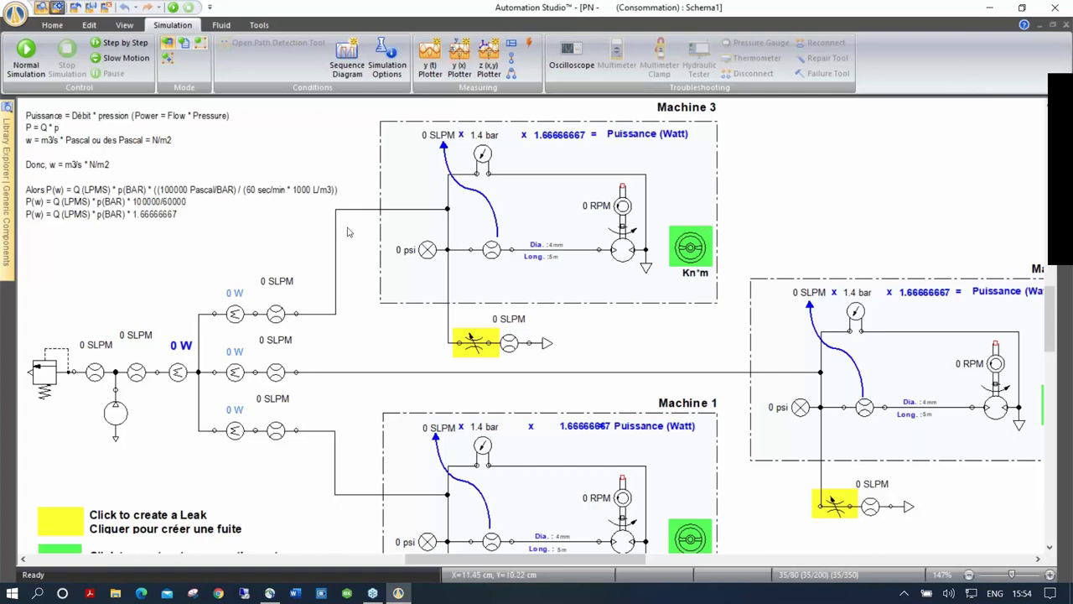
Start the normal simulation and create a leak on Machine 3 with an internal diameter of 2.02 mm.
click(26, 55)
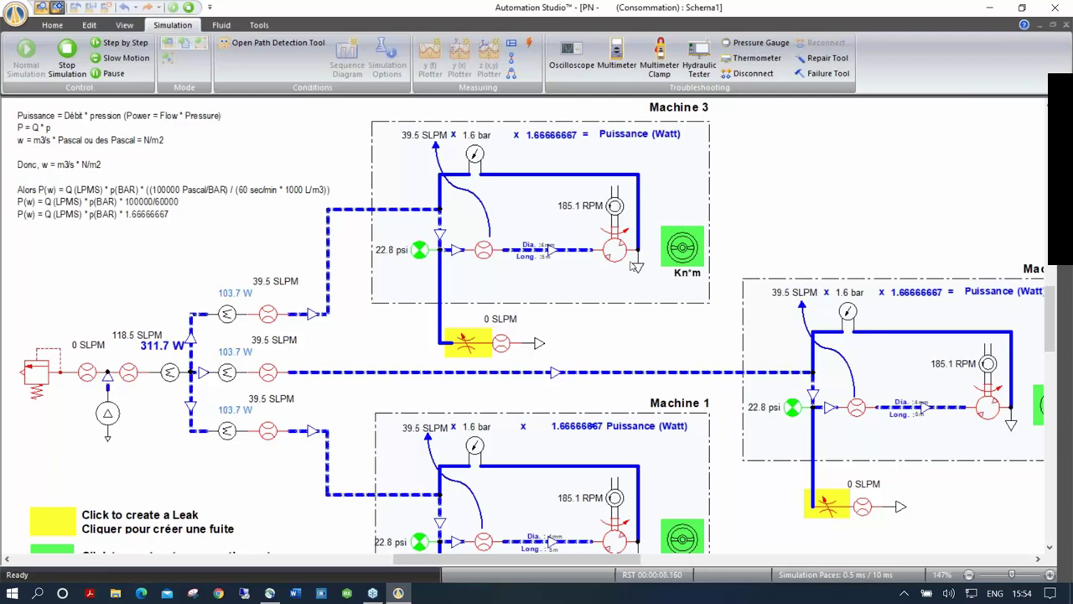
click(464, 355)
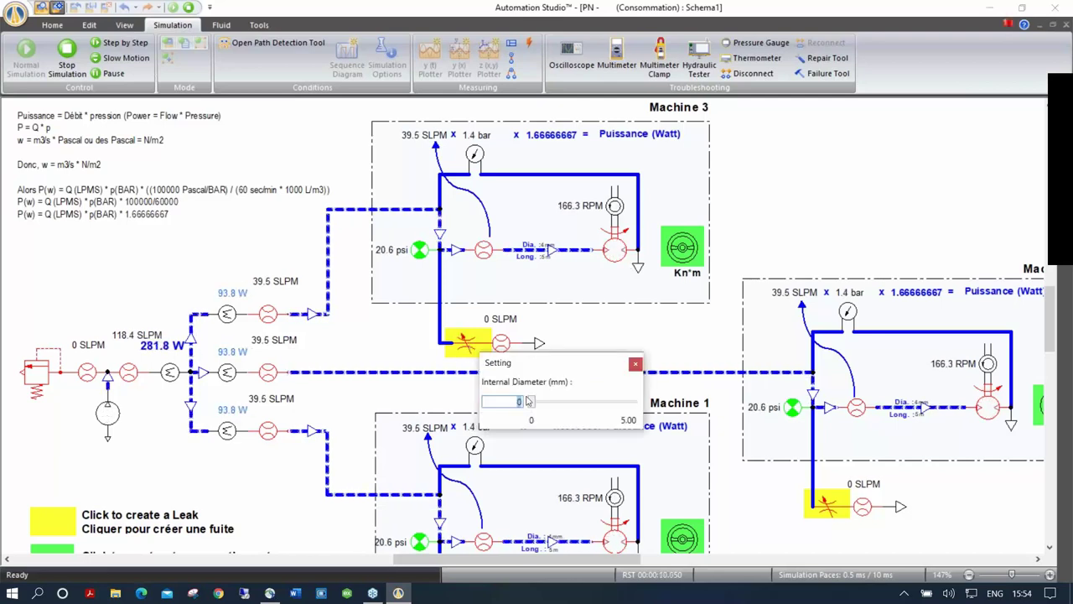
drag(528, 402, 575, 405)
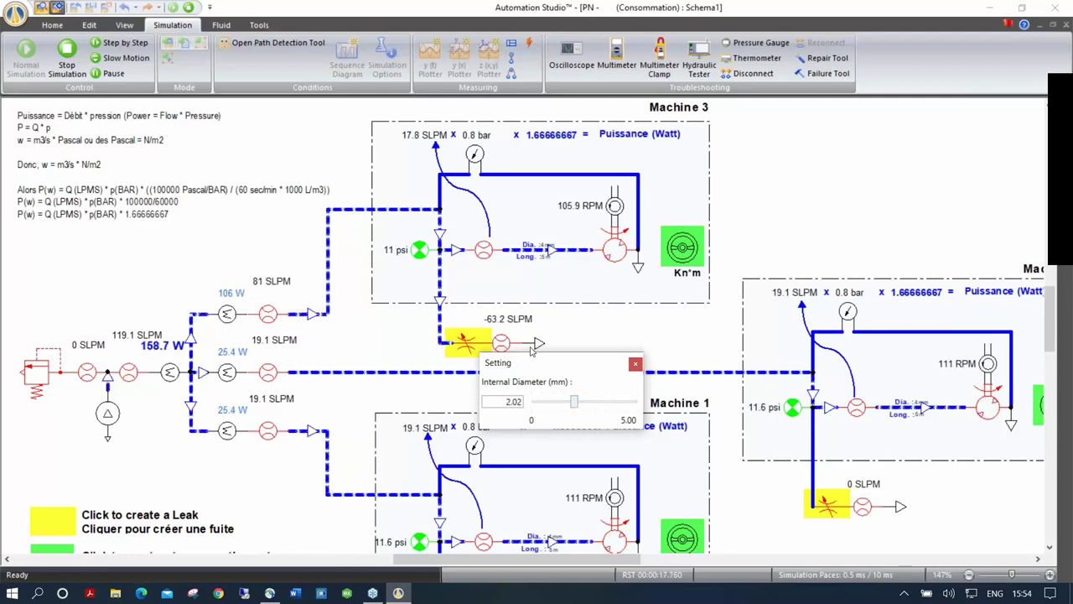
Set Machine 3's steering control WH3 to an output of 0.003 to load its motor.
click(684, 248)
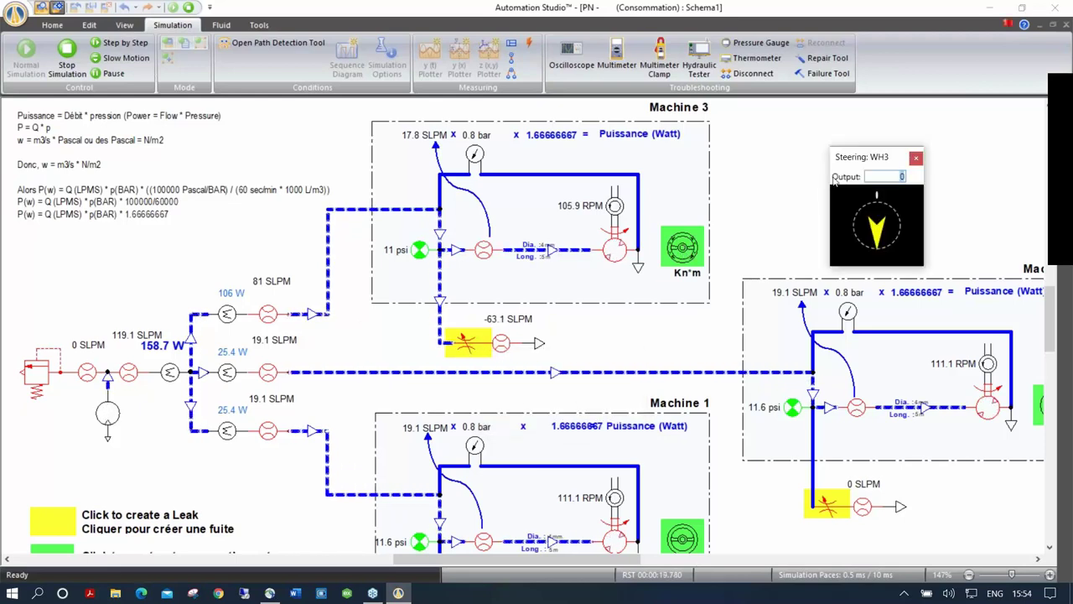
drag(838, 157, 699, 158)
drag(736, 243, 732, 239)
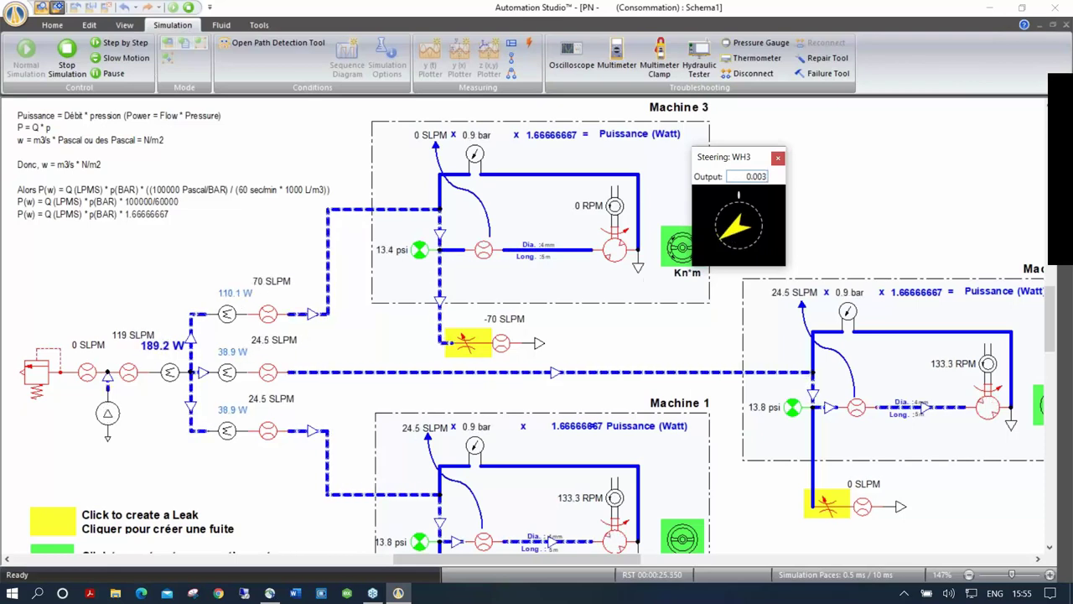
Reset Machine 3's leak diameter to 0, raise the WH3 output to 0.0093, and stop the simulation.
click(467, 345)
drag(566, 392, 524, 392)
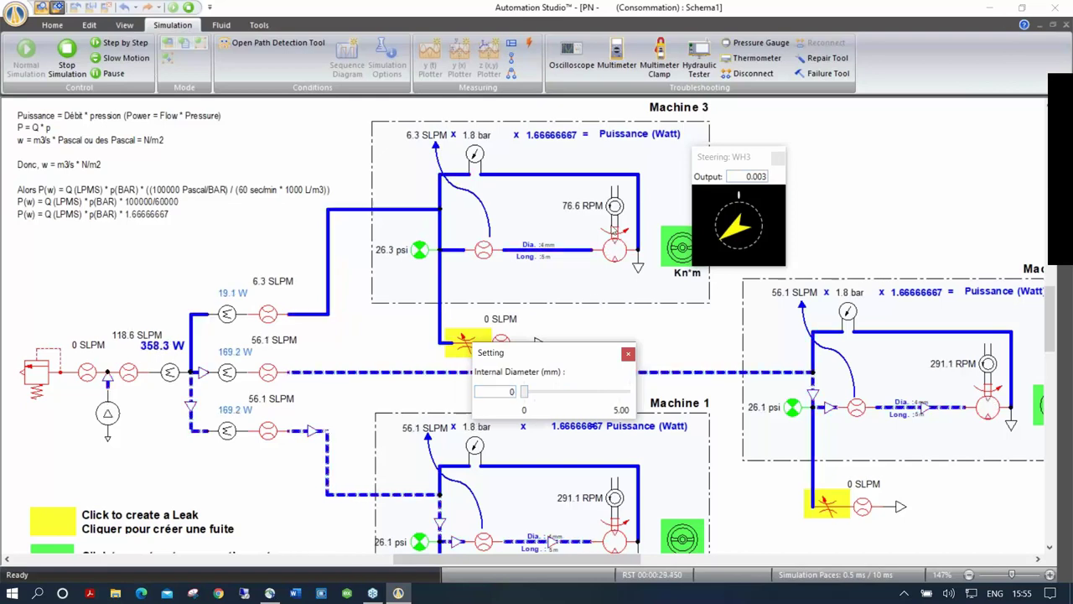
drag(735, 225, 742, 213)
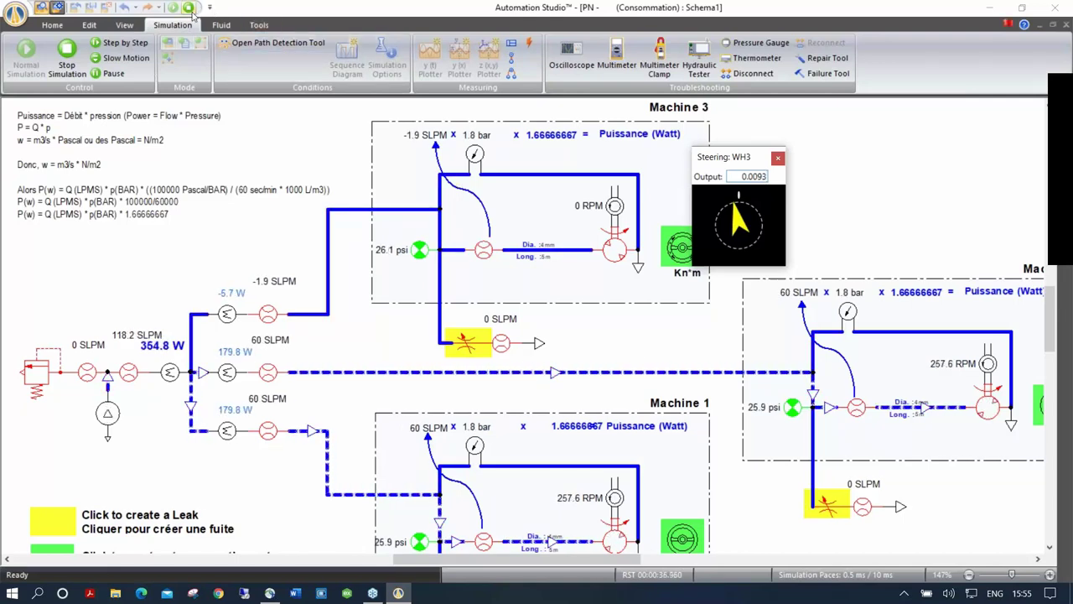
click(191, 8)
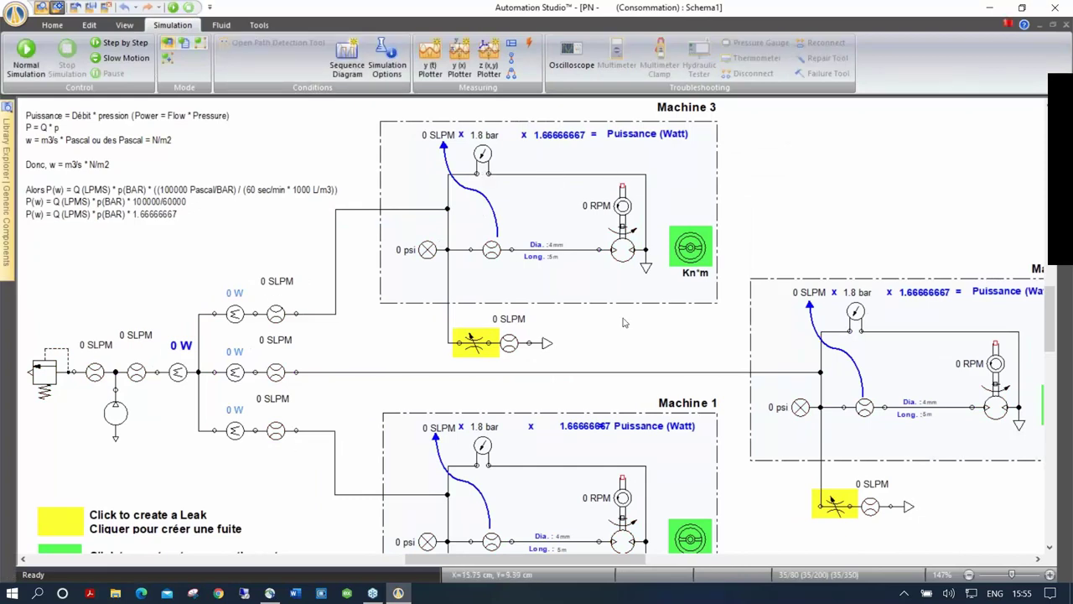
Open the Compression de l'air demo project without saving changes to the Consommation project.
key(alt+F4)
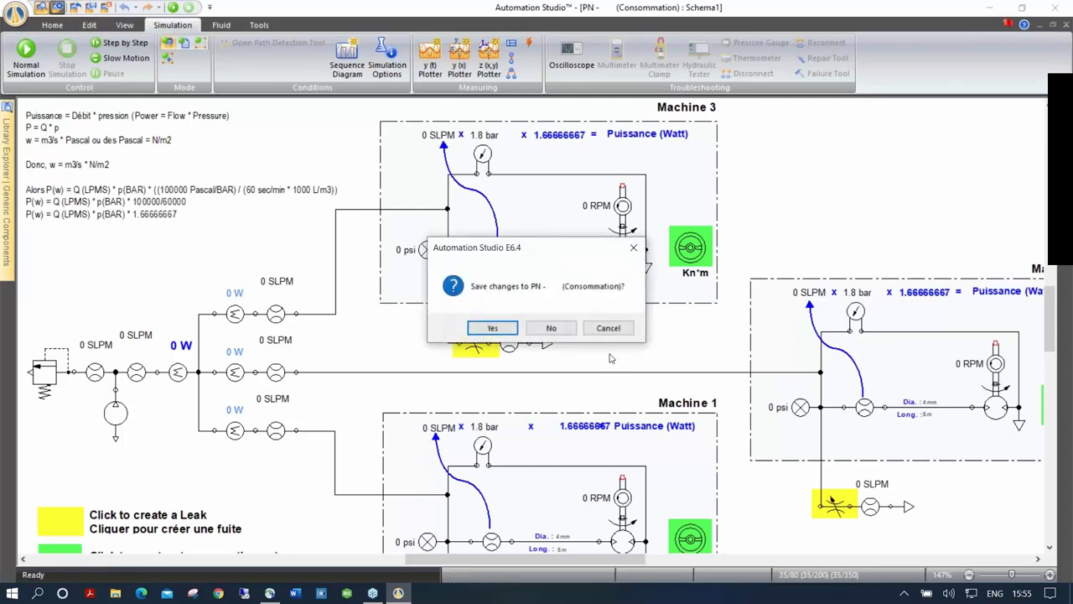
click(558, 329)
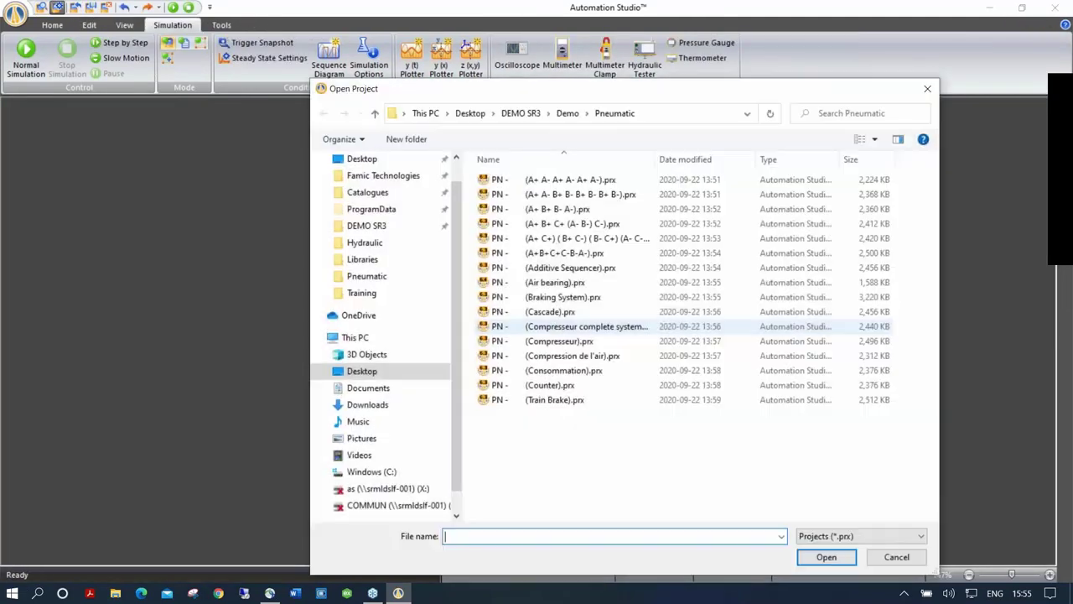
double_click(567, 358)
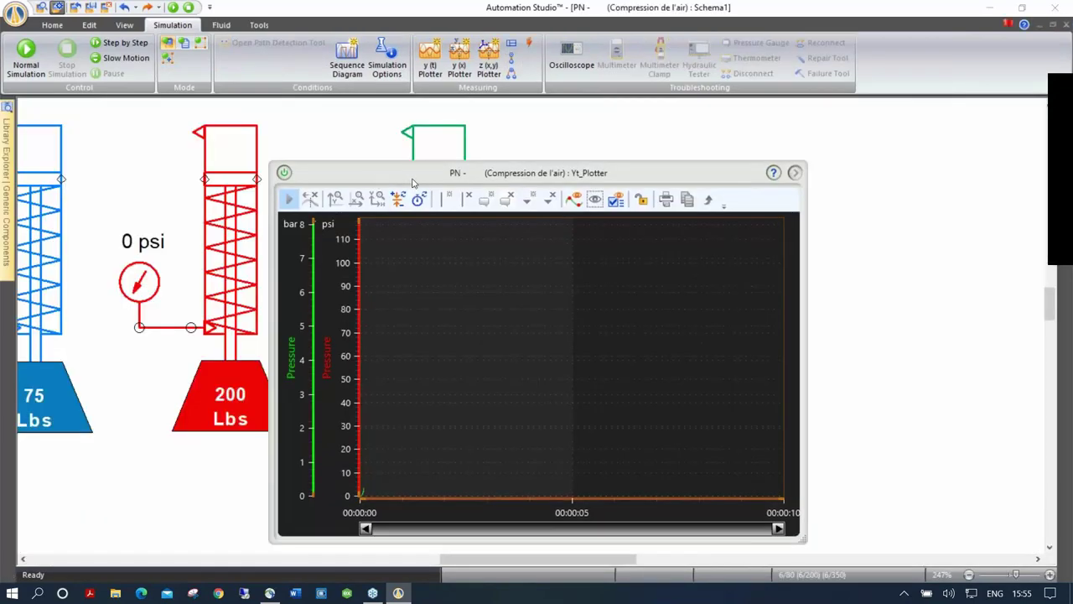
Arrange the Yt_Plotter window beside the three loaded cylinders so the plot and the circuit are both visible.
drag(374, 197, 634, 182)
scroll(614, 140, down, 2)
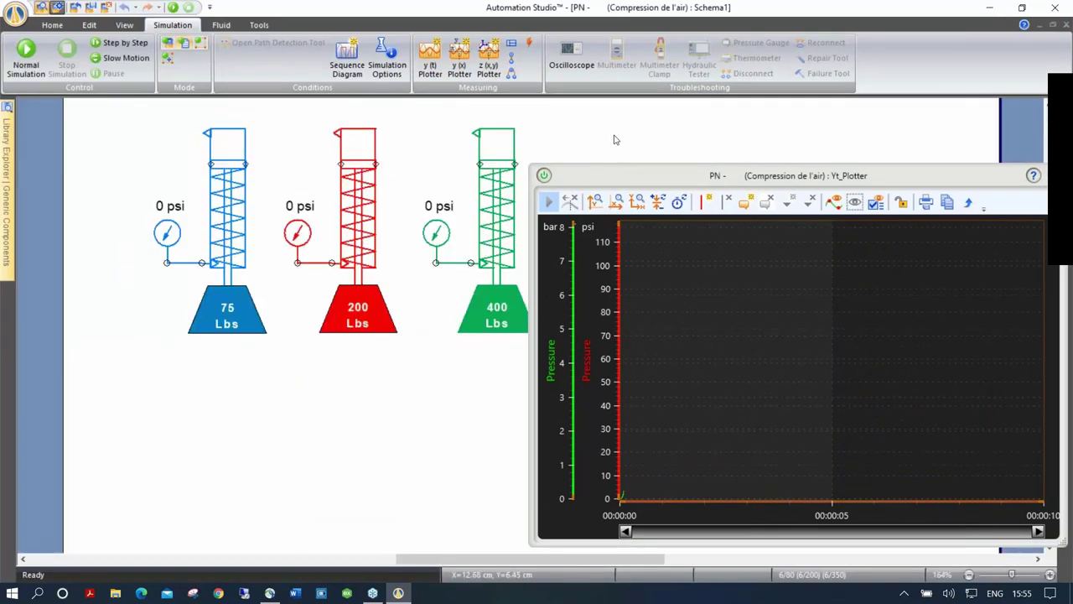
scroll(599, 140, right, 2)
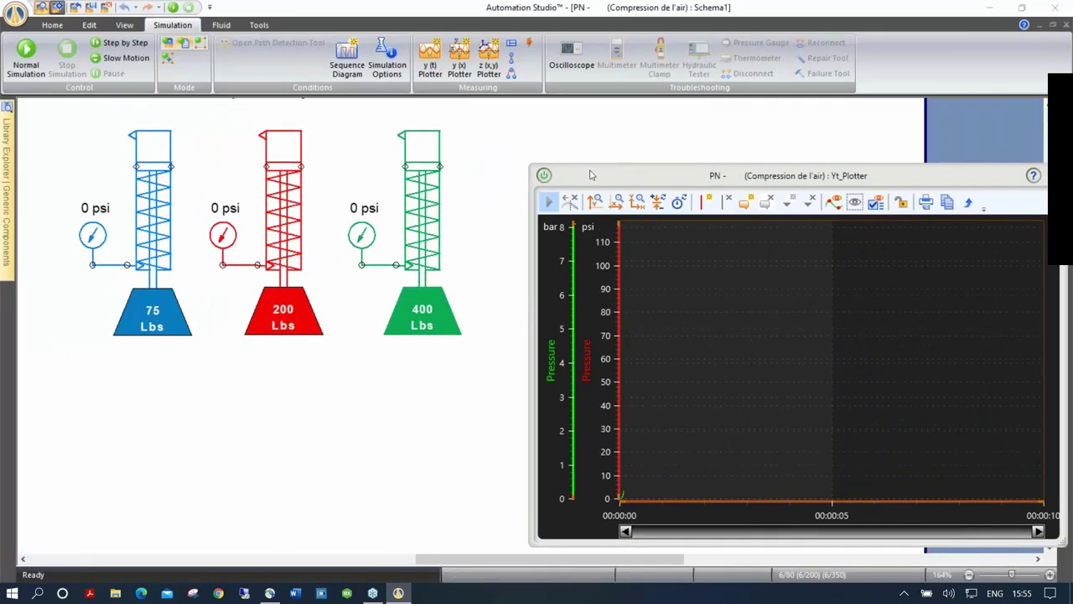
drag(590, 174, 563, 151)
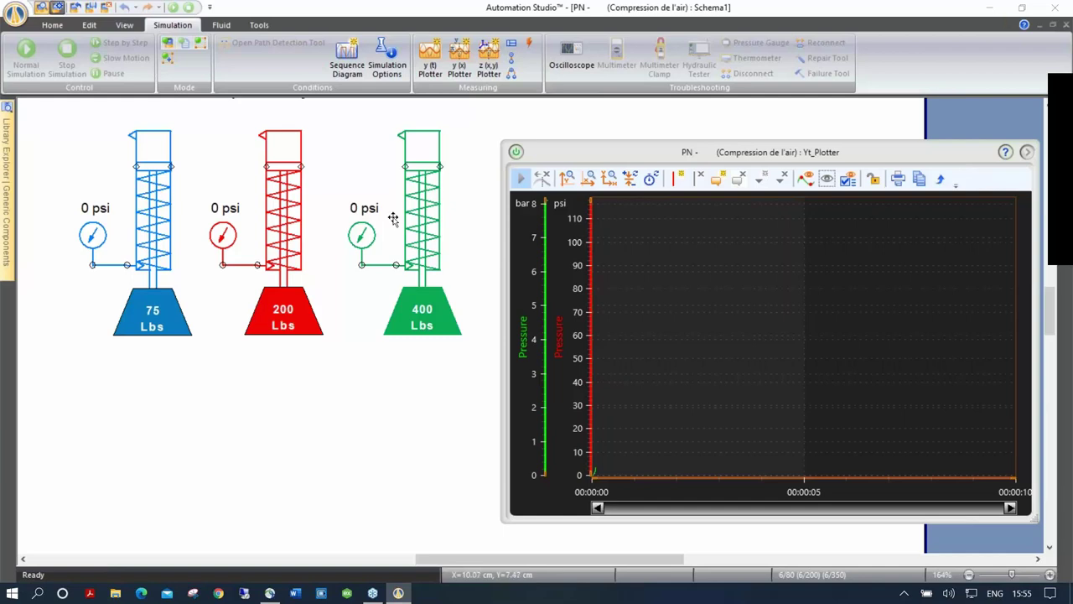
Check the plot selection for the 400 Lbs cylinder's pressure gauge, and run the simulation to plot the cylinder pressures.
click(359, 237)
drag(359, 237, 531, 243)
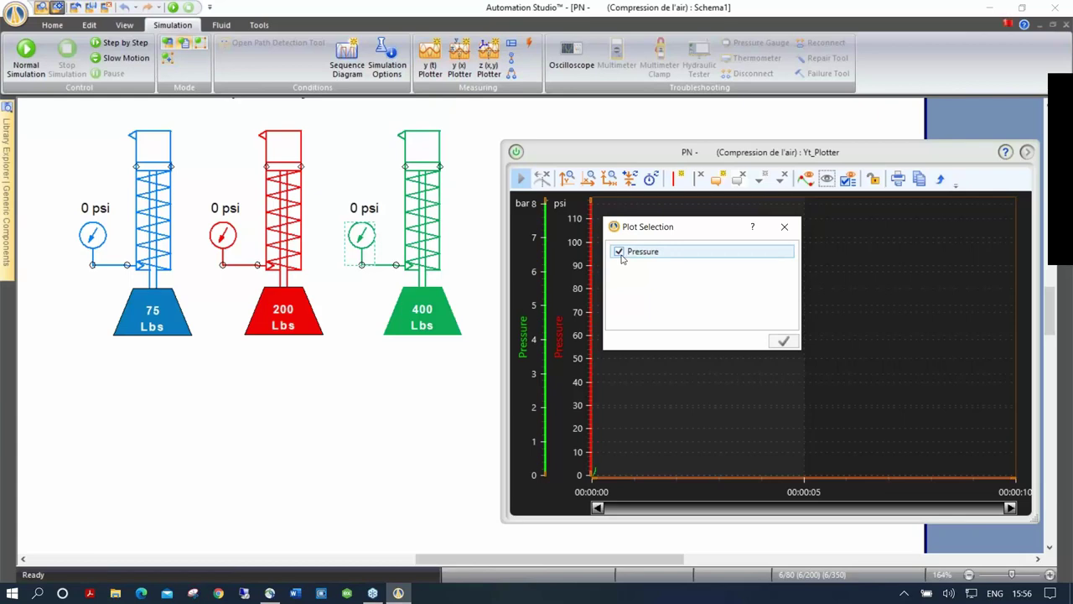
click(783, 227)
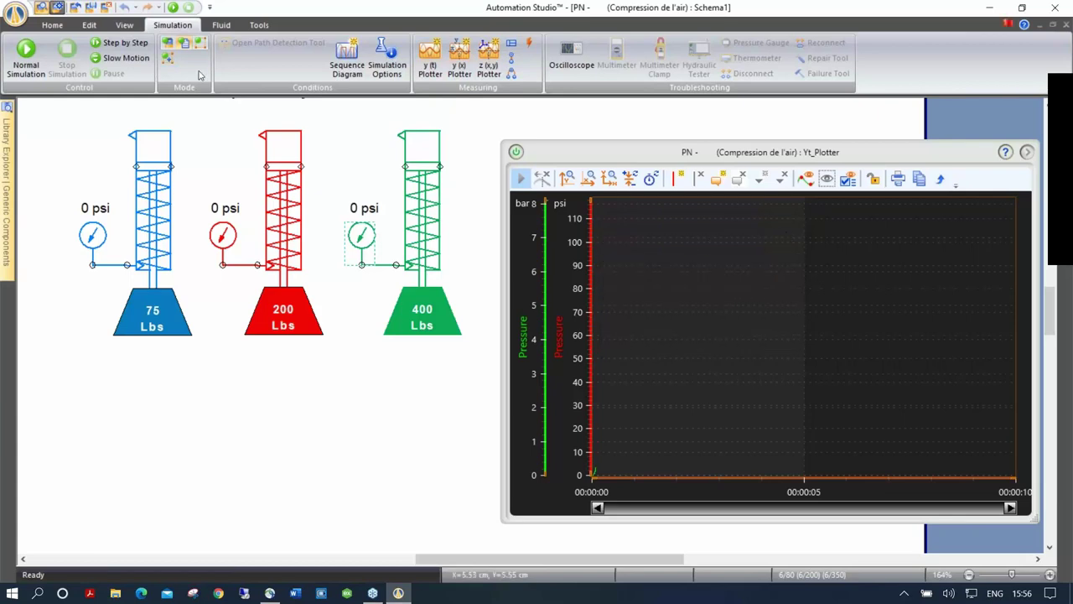
click(172, 8)
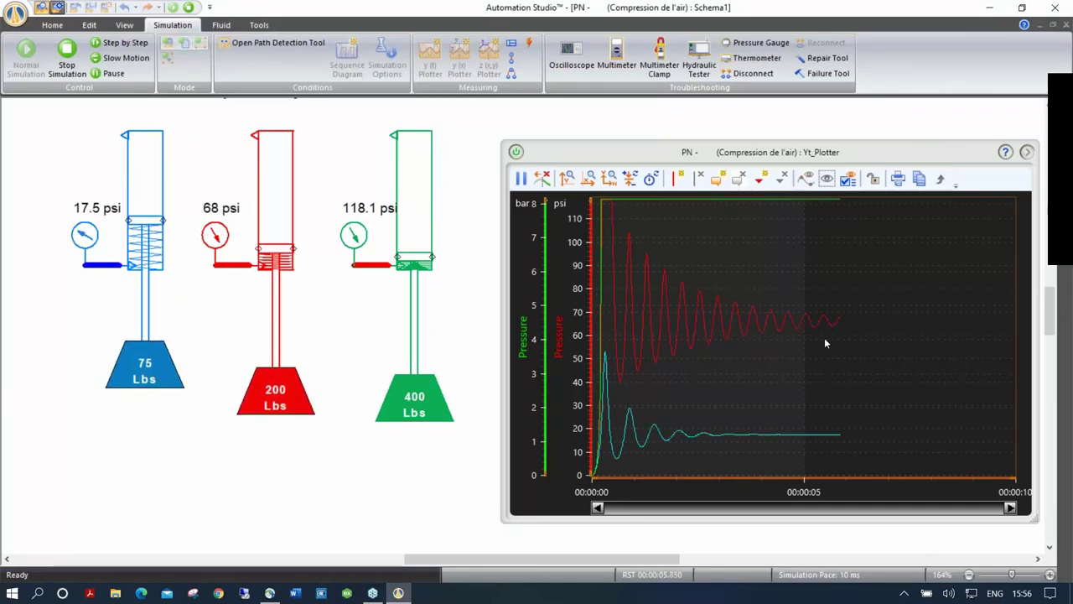
click(189, 9)
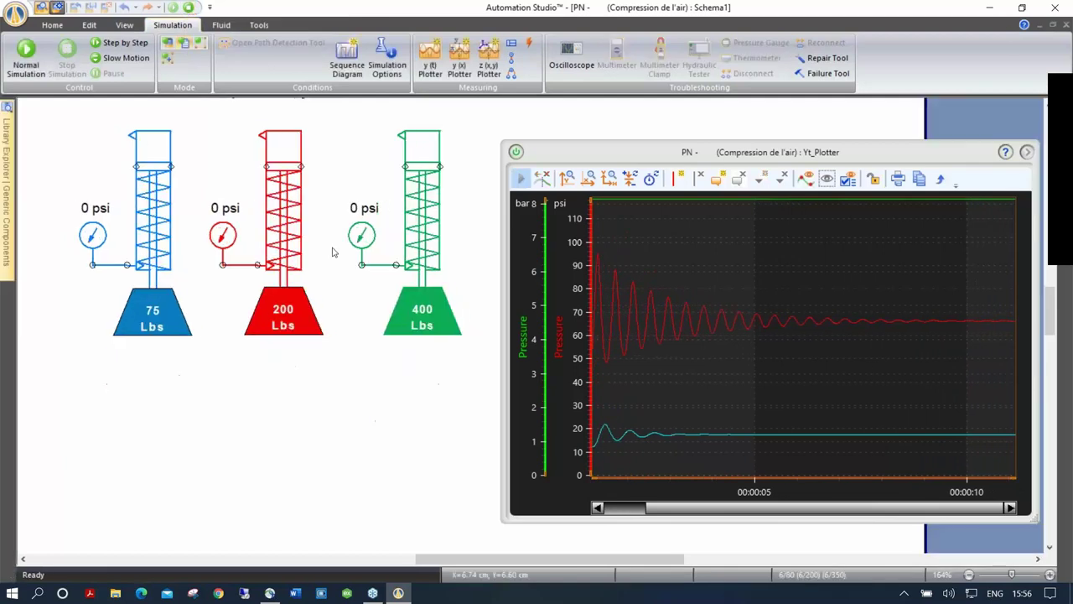
Open the Compresseur demo project without saving changes to the Compression de l'air project.
click(76, 8)
click(560, 328)
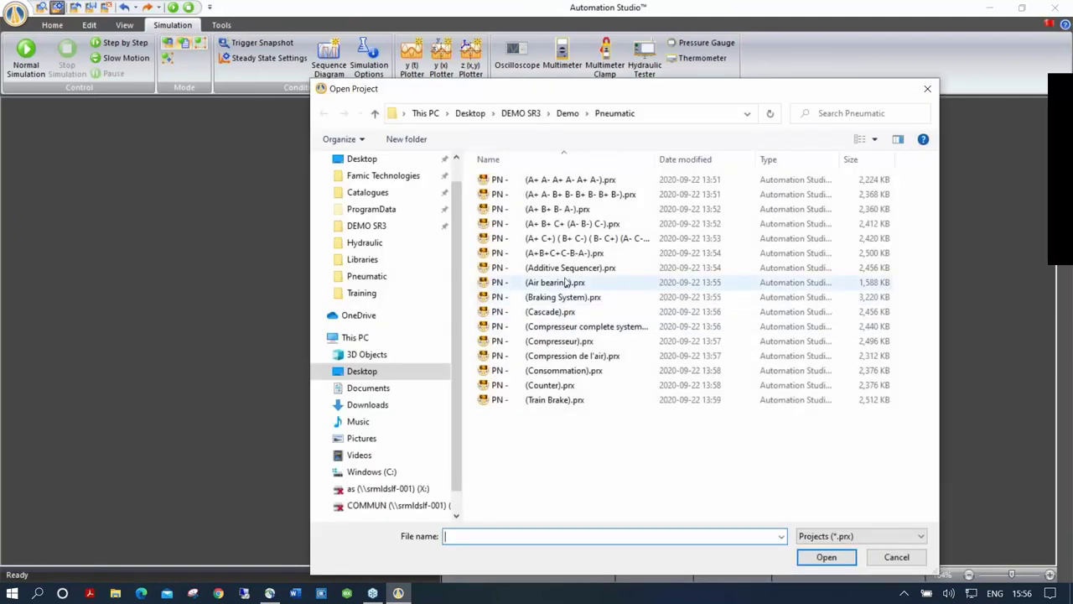
double_click(566, 347)
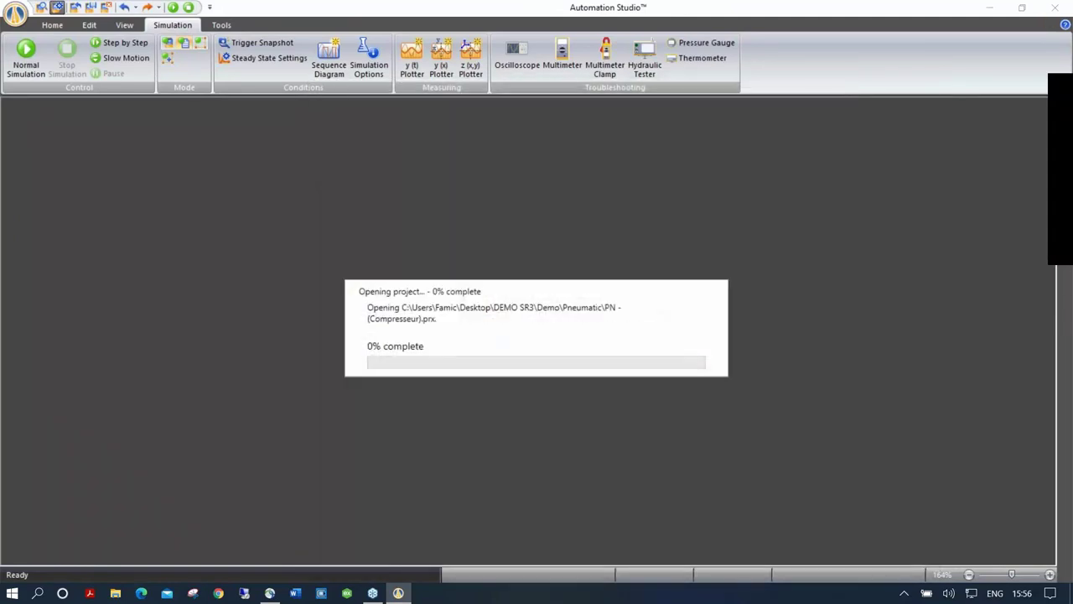